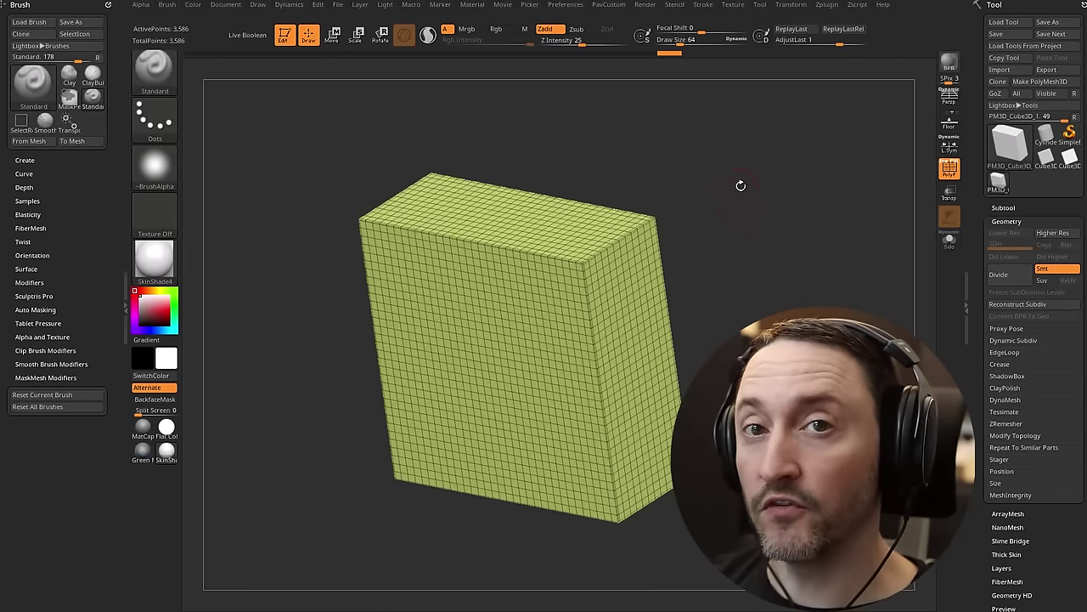
Align the block to a straight front view and choose the KnifeCurve brush.
mouse_move(738, 185)
mouse_down()
mouse_move(818, 233)
mouse_move(810, 203)
mouse_up()
key(ctrl+shift)
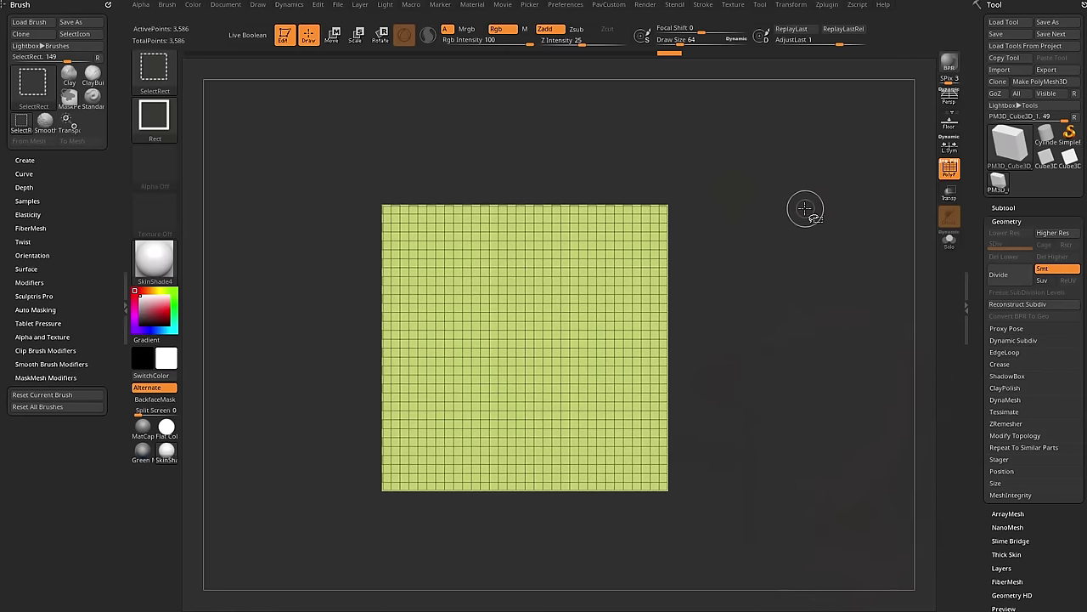
key(ctrl+shift)
key(ctrl+shift)
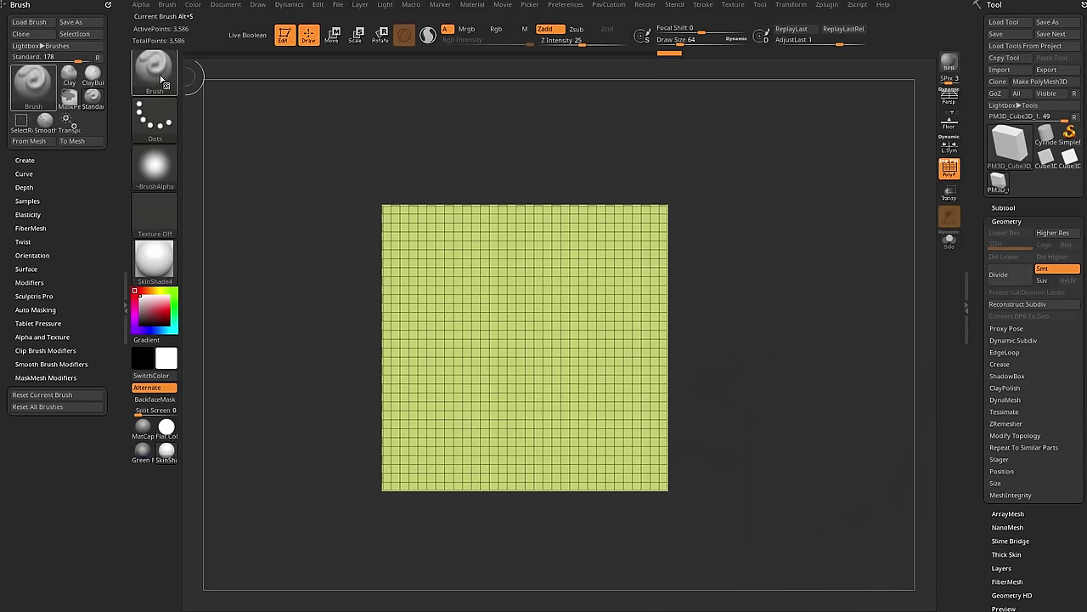
click(154, 68)
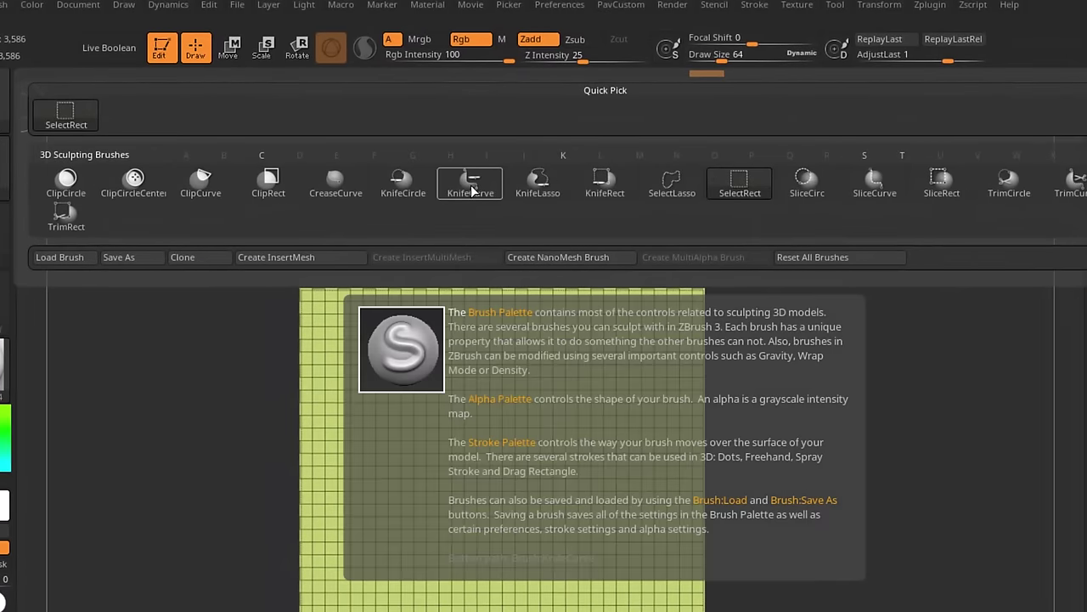
click(472, 186)
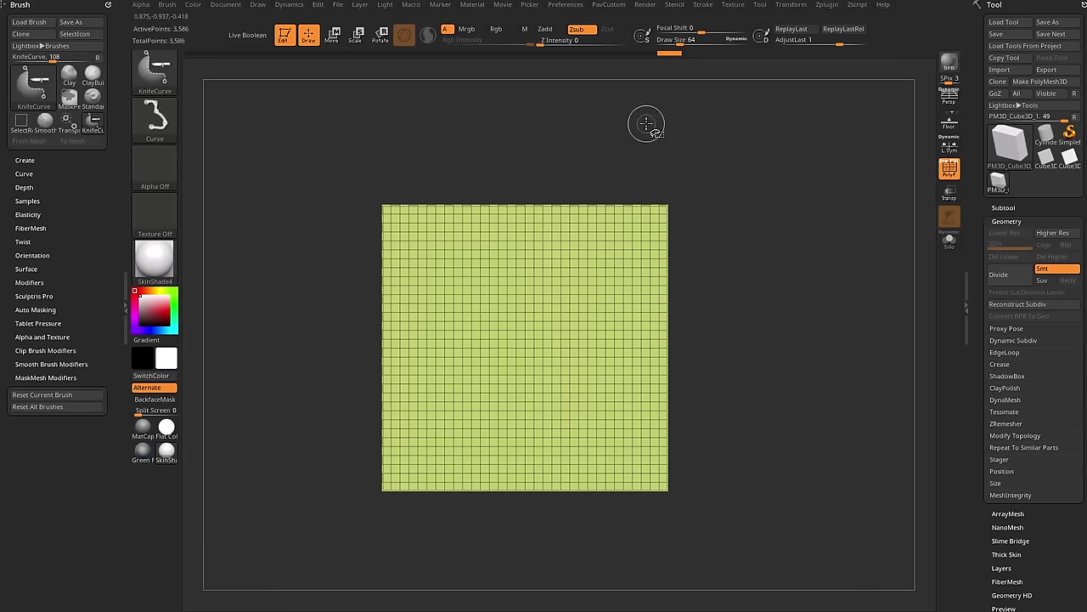
Enable Split To Parts for the knife brush and expand the Clip Brush Modifiers.
key(ctrl+shift+space)
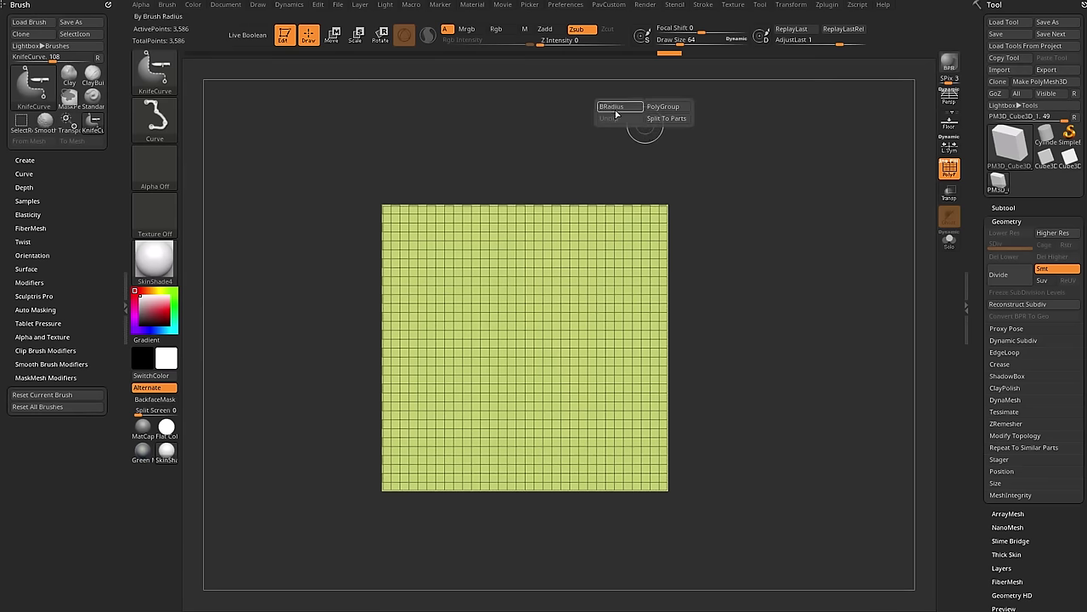
click(680, 122)
key(ctrl)
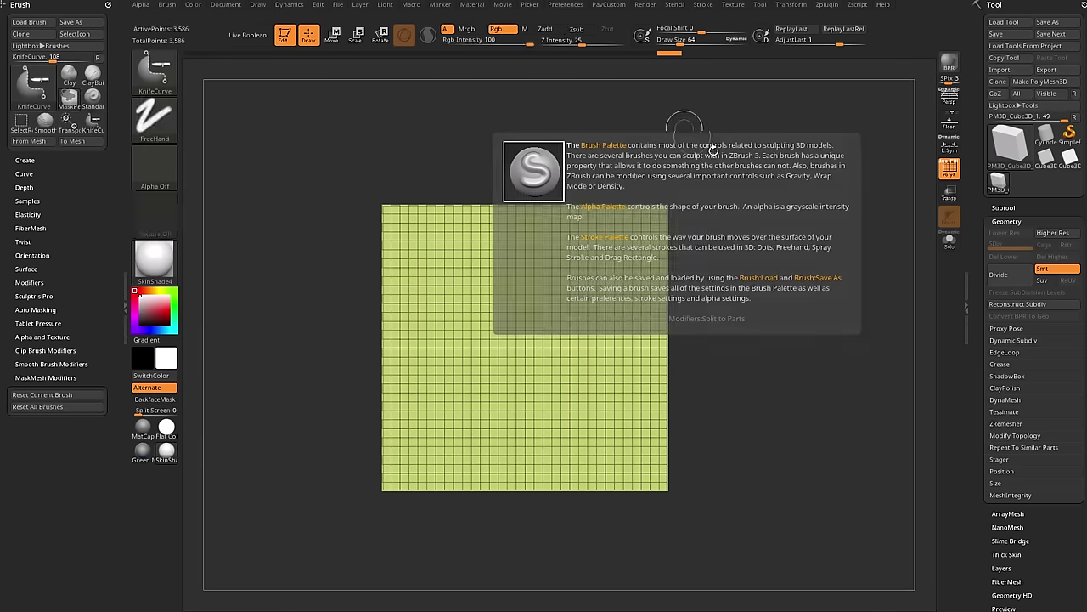
key(space)
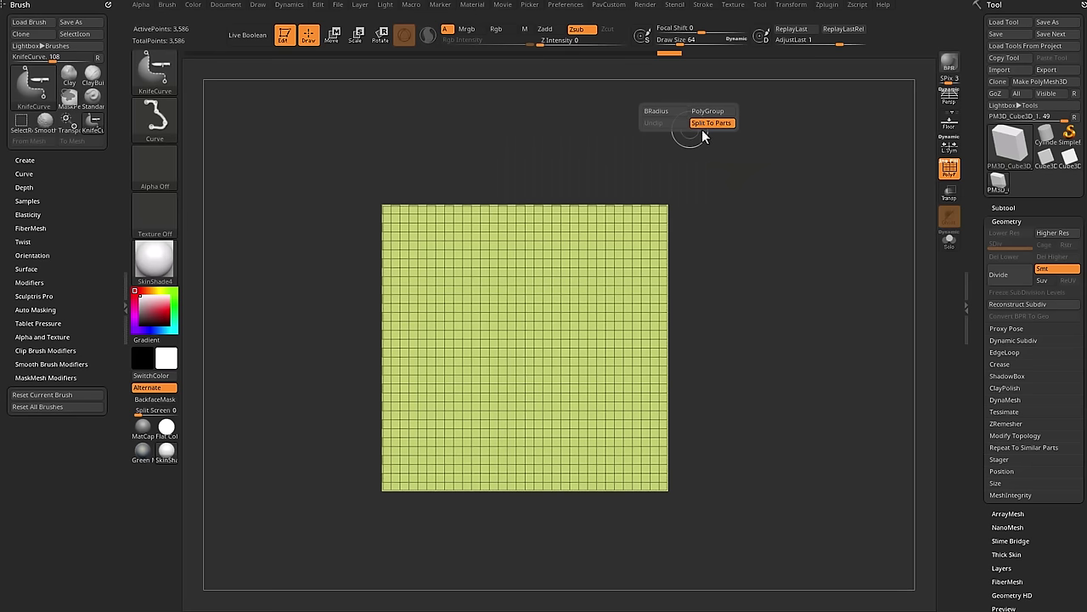
click(44, 350)
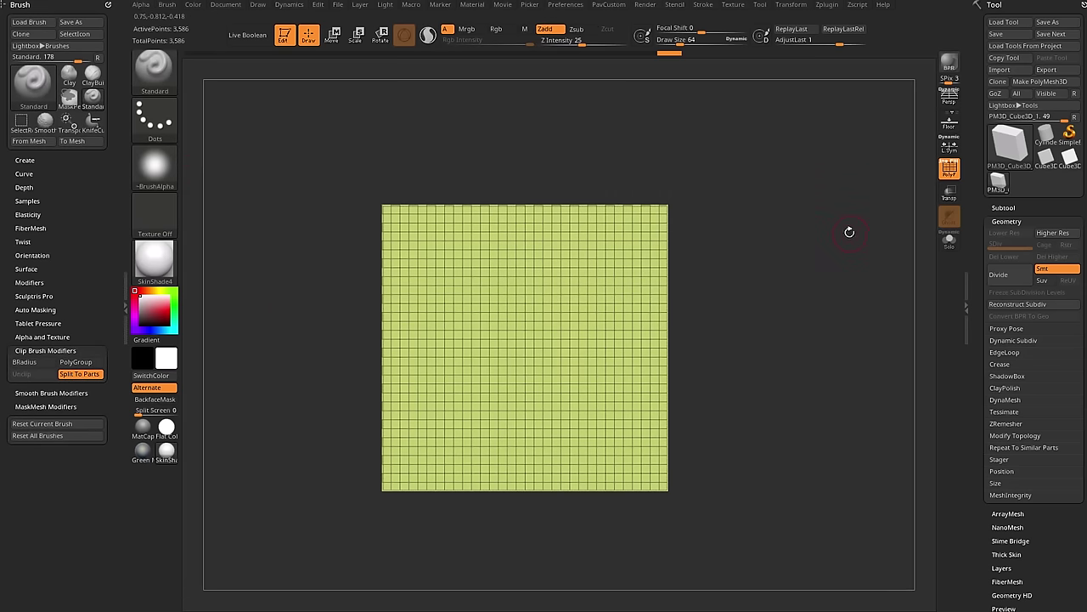
Try a curved knife cut with a sharp corner down one side of the block, and undo it.
key(ctrl+shift)
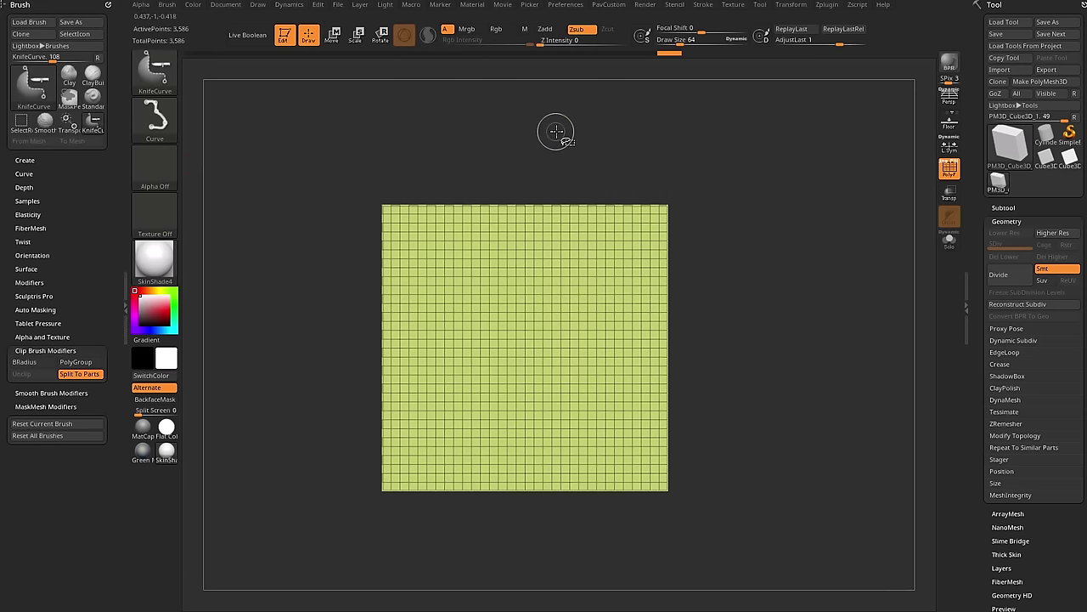
mouse_move(563, 125)
ctrl+shift+mouse_down()
mouse_move(586, 368)
mouse_move(539, 232)
mouse_move(607, 276)
mouse_move(589, 338)
mouse_move(598, 315)
mouse_move(493, 289)
mouse_move(655, 218)
mouse_move(611, 323)
mouse_move(624, 500)
mouse_move(522, 320)
mouse_move(603, 368)
mouse_move(613, 352)
mouse_move(592, 356)
mouse_move(670, 397)
mouse_move(651, 352)
ctrl+shift+mouse_up()
ctrl+shift+drag(656, 396, 661, 558)
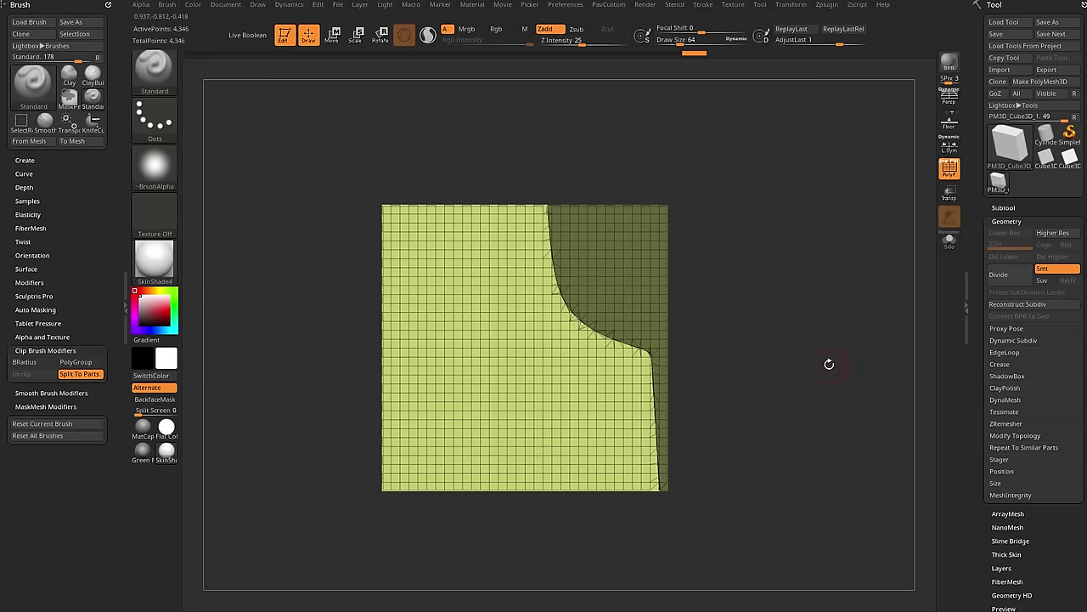
ctrl+shift+click(825, 361)
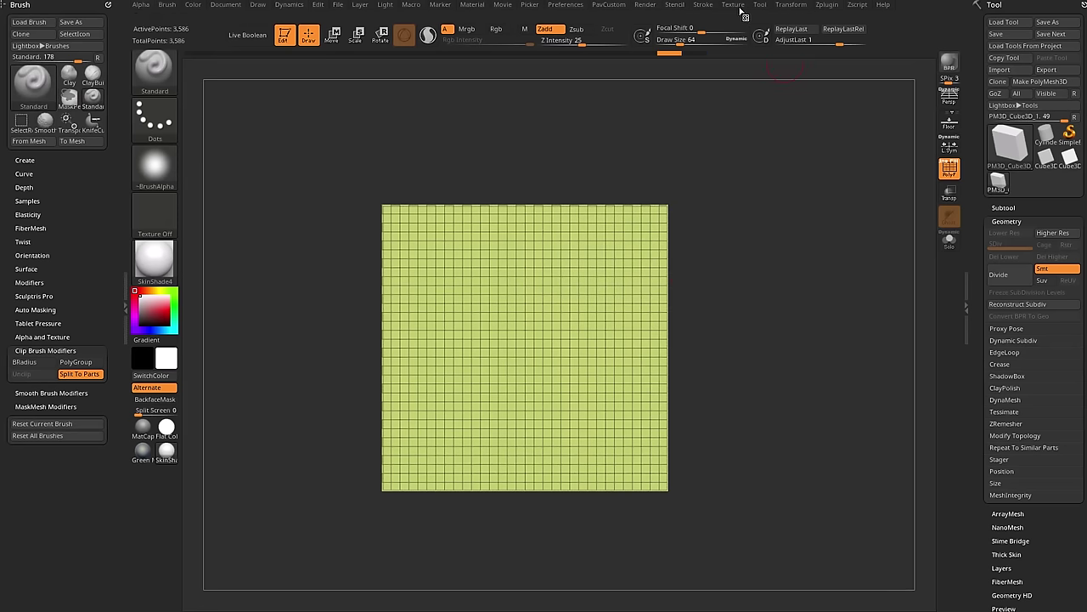
Check the X symmetry setting and show the floor grid to inspect the block's orientation.
click(789, 5)
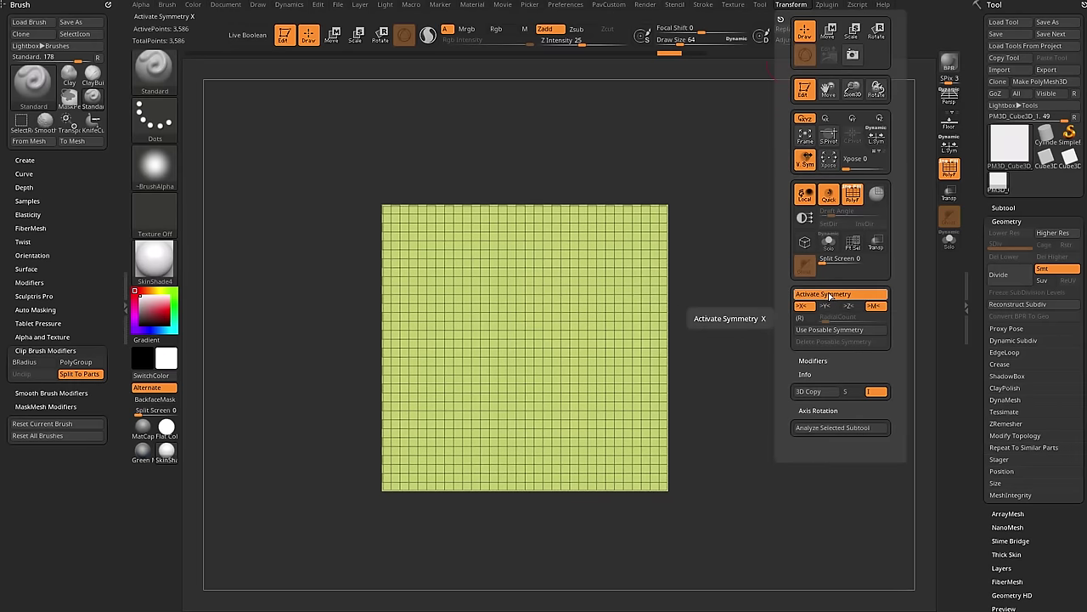
click(828, 297)
click(827, 297)
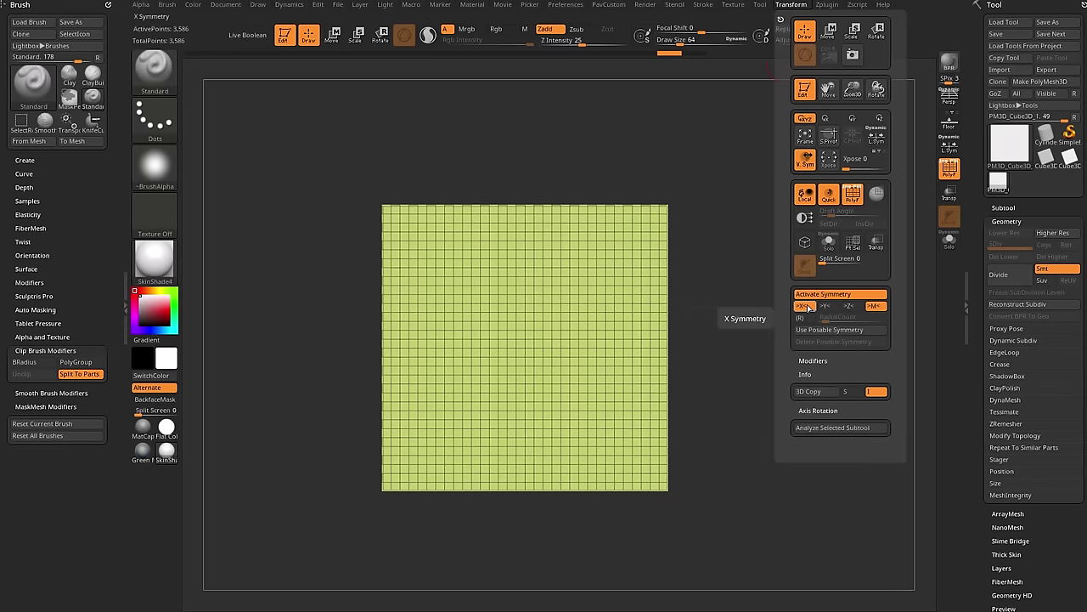
click(949, 125)
drag(858, 204, 544, 403)
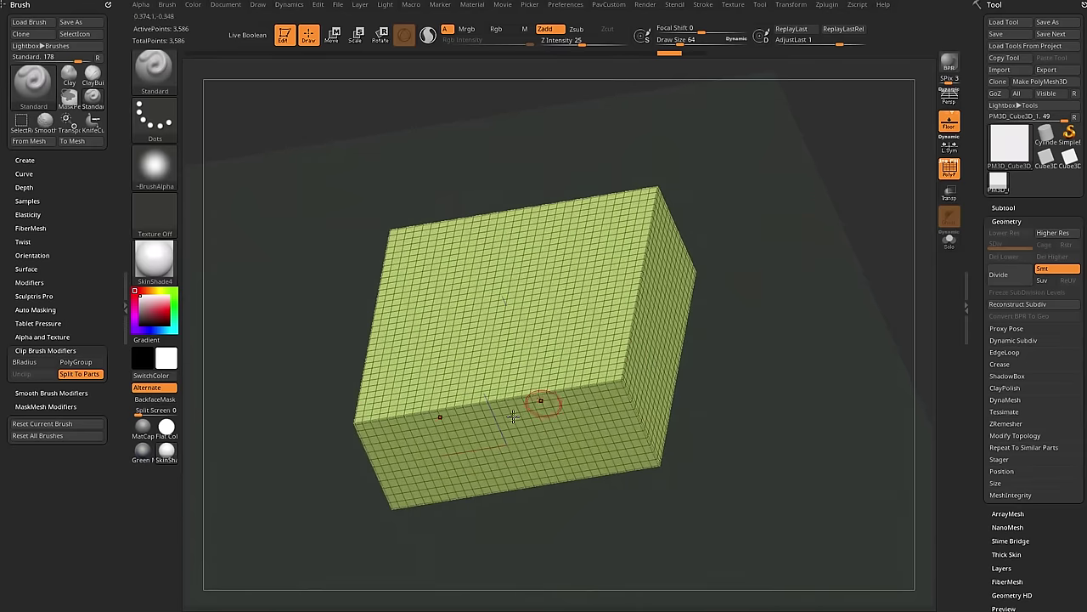
drag(448, 452, 858, 223)
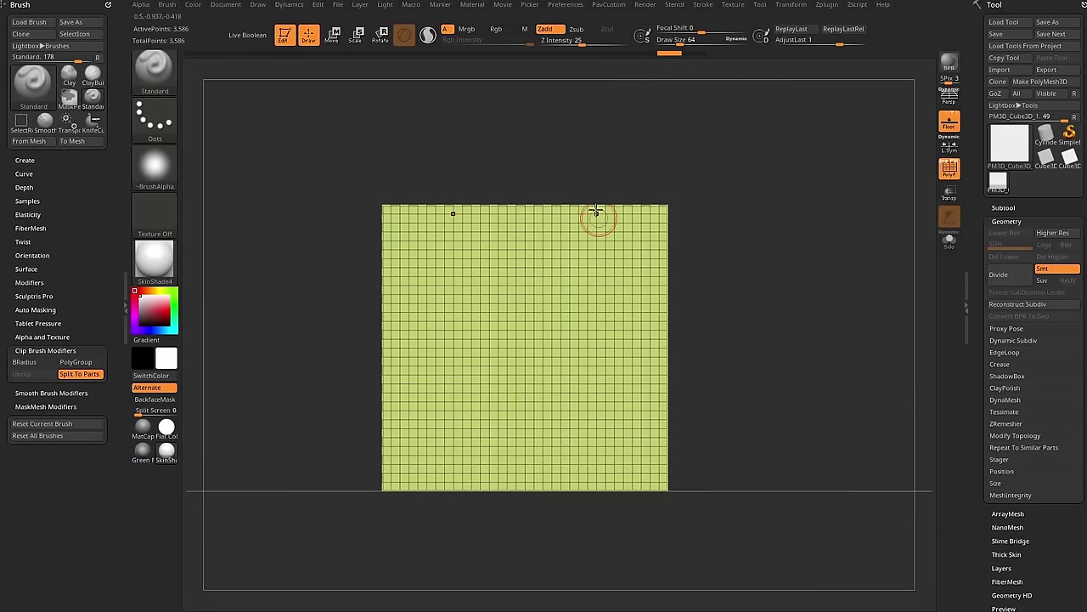
Knife-cut both sides of the block symmetrically with a curved, flared profile and hide the floor grid.
key(ctrl+shift)
mouse_move(576, 116)
ctrl+shift+mouse_down()
mouse_move(591, 293)
mouse_move(636, 331)
mouse_move(606, 323)
mouse_move(623, 330)
mouse_move(645, 534)
ctrl+shift+mouse_up()
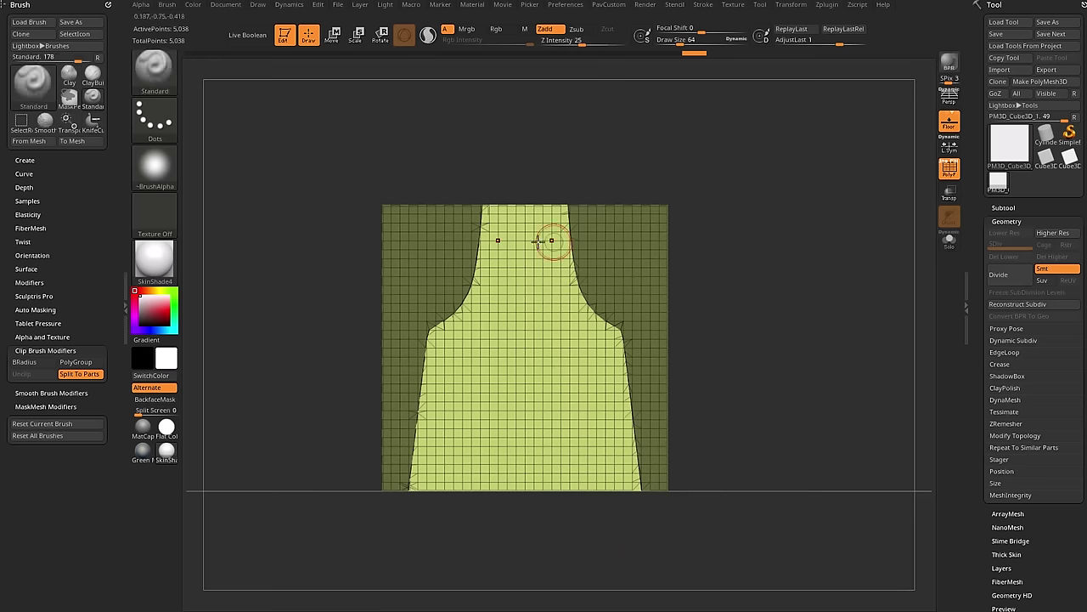
drag(859, 267, 857, 269)
key(w)
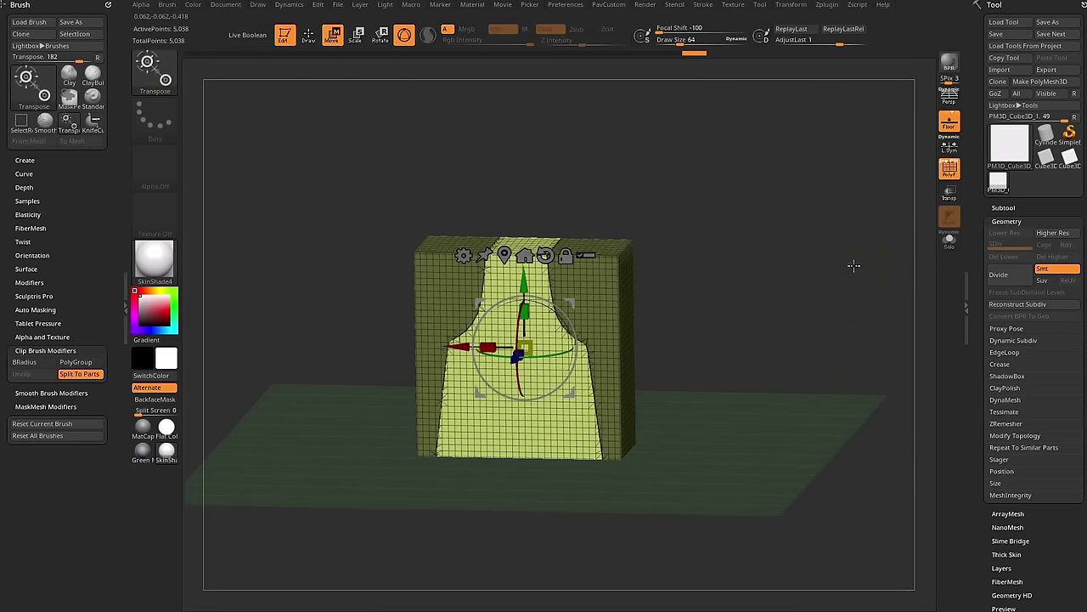
click(957, 128)
shift+drag(919, 162, 892, 175)
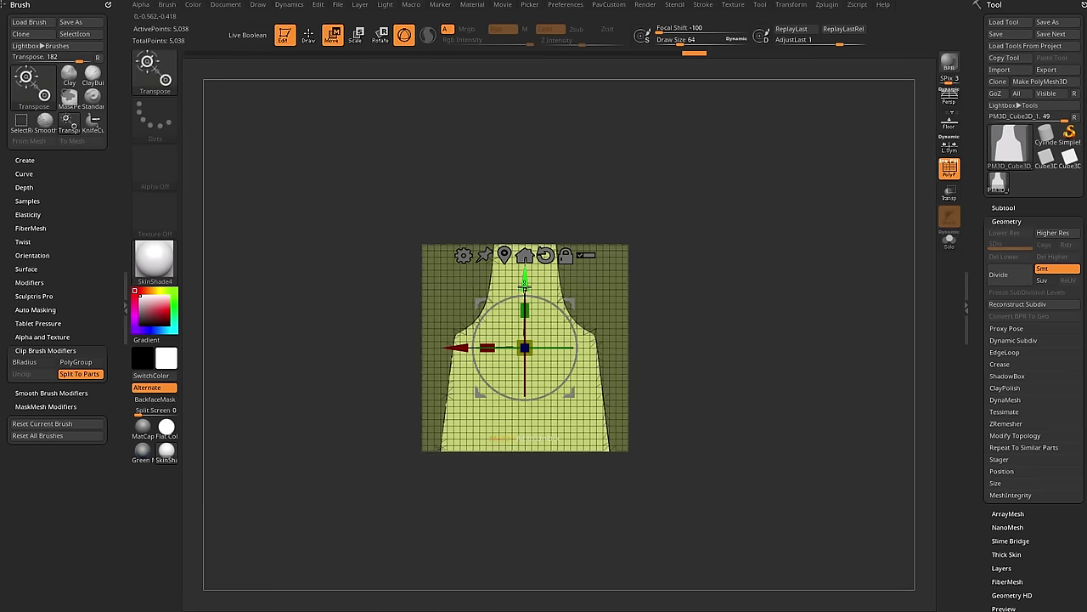
Try moving the unmasked centre piece down and examine the separated parts from several angles.
drag(530, 277, 530, 318)
key(q)
mouse_move(777, 240)
mouse_down()
mouse_move(767, 271)
mouse_move(835, 254)
mouse_up()
drag(799, 212, 639, 133)
shift+drag(662, 348, 549, 177)
alt+drag(790, 244, 788, 308)
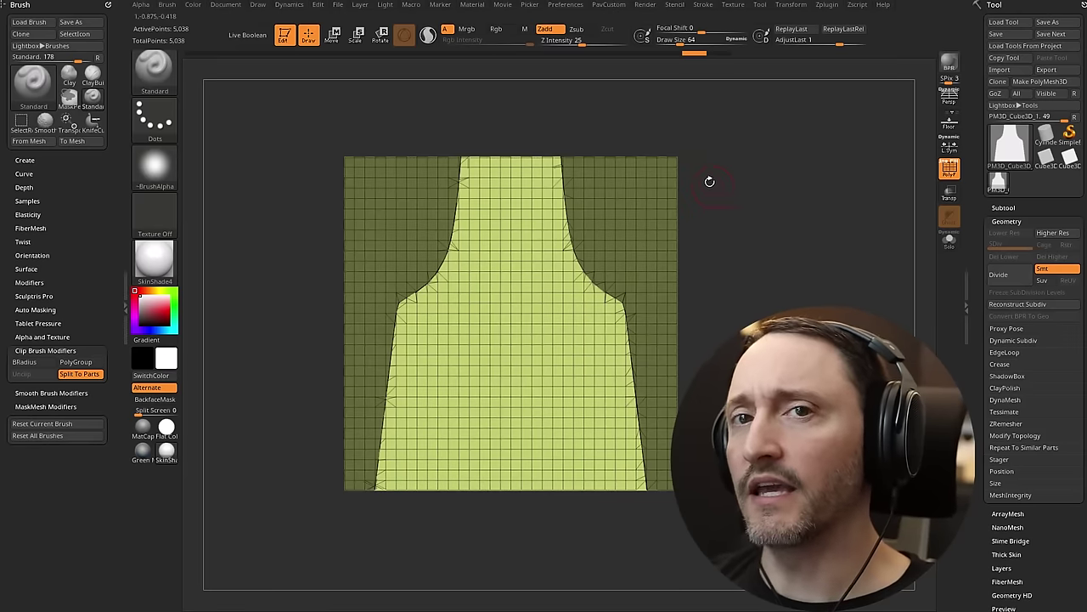
Move the unmasked centre piece slightly down from the side pieces and clear the mask.
key(w)
drag(512, 260, 515, 269)
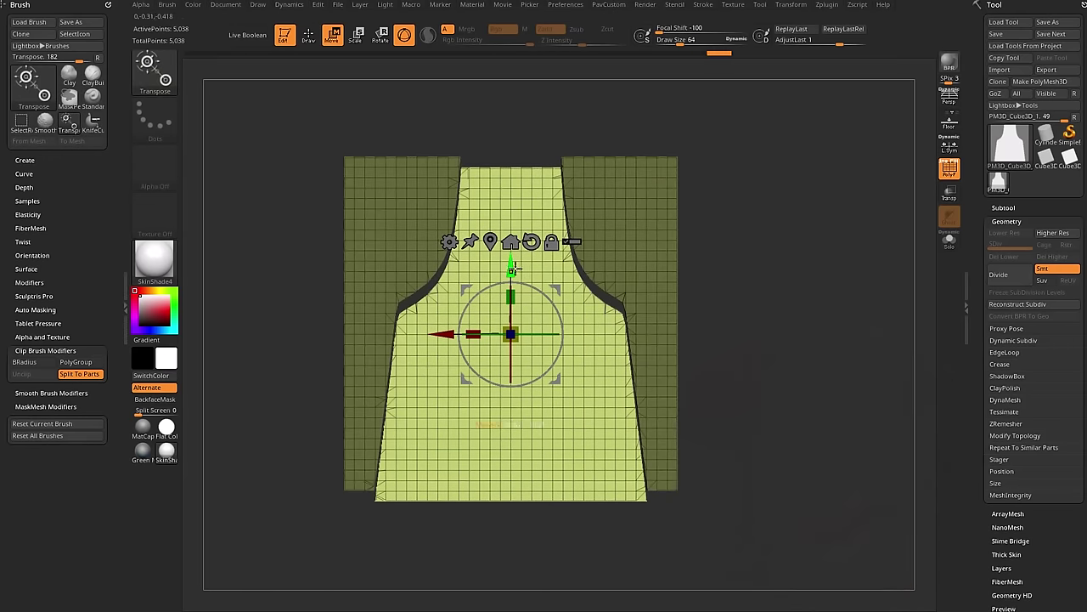
key(ctrl)
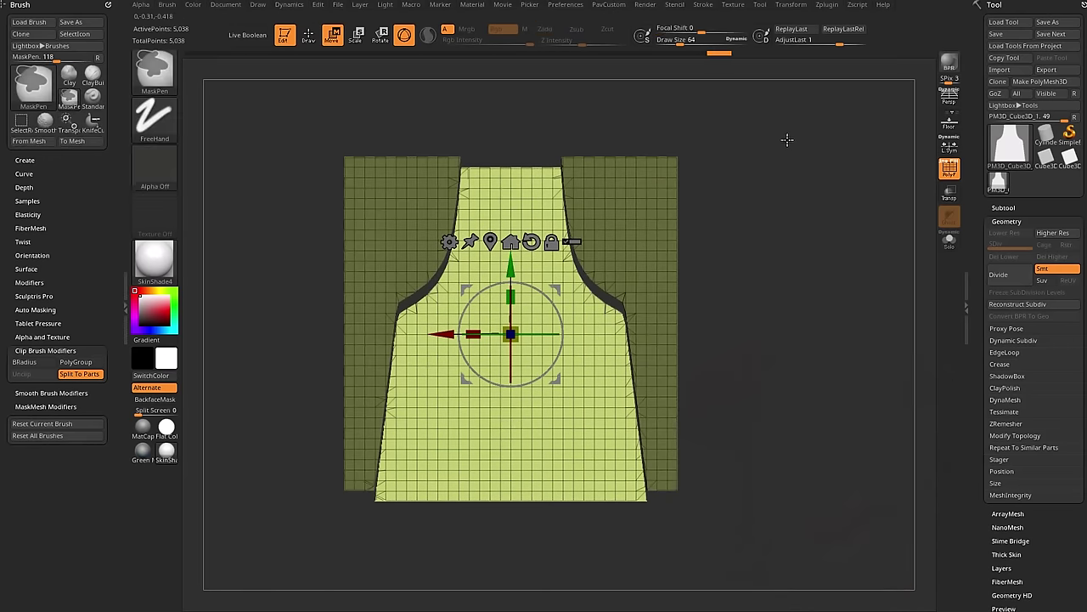
ctrl+drag(802, 153, 871, 235)
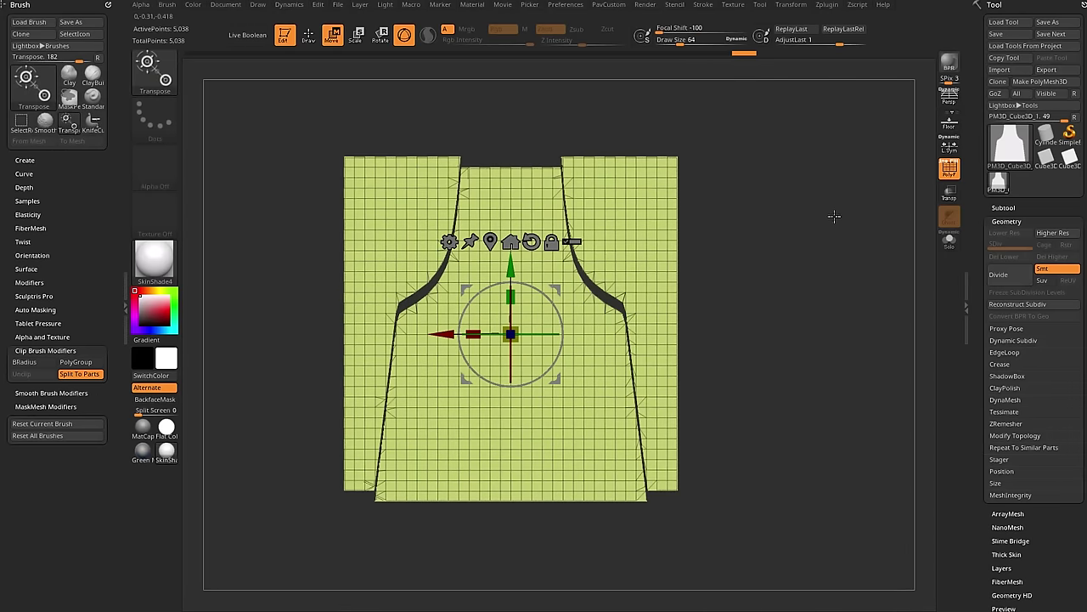
Choose the KnifeRect brush and cut a rectangle out of the lower middle of the centre piece.
key(q)
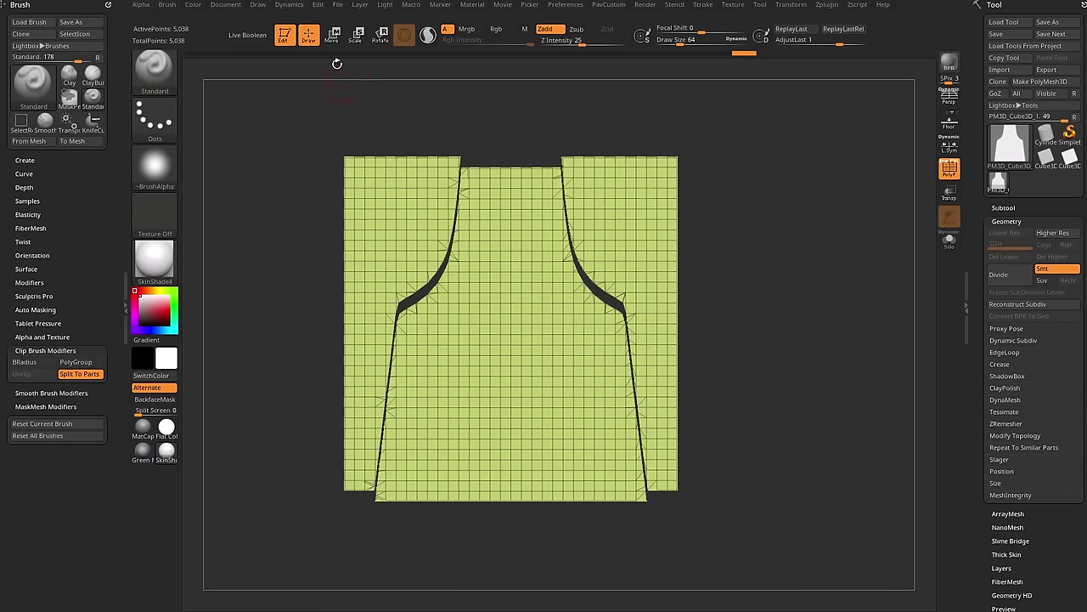
key(ctrl+shift)
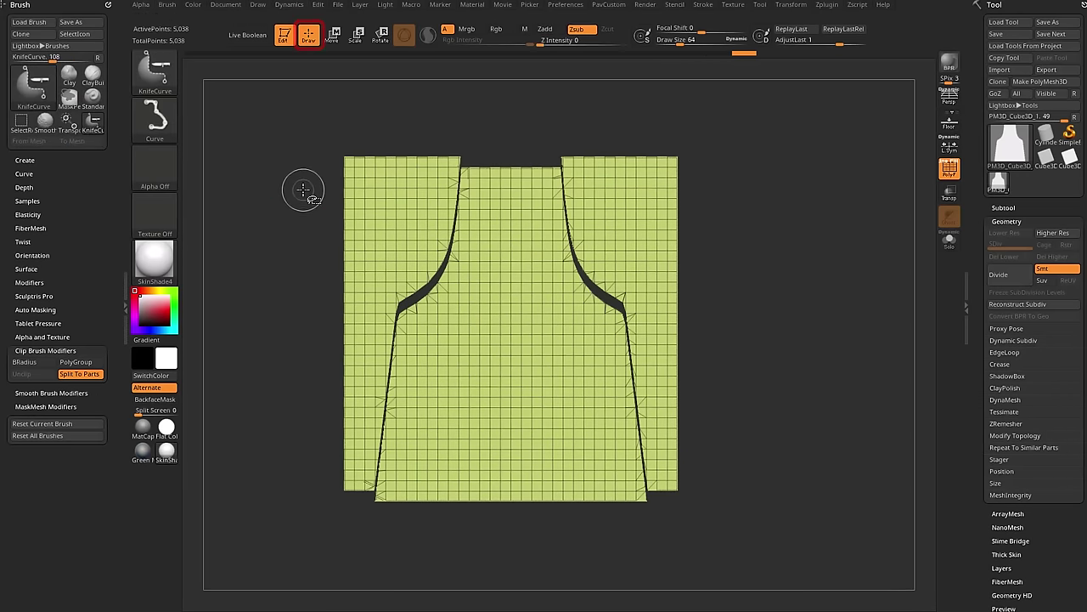
click(158, 76)
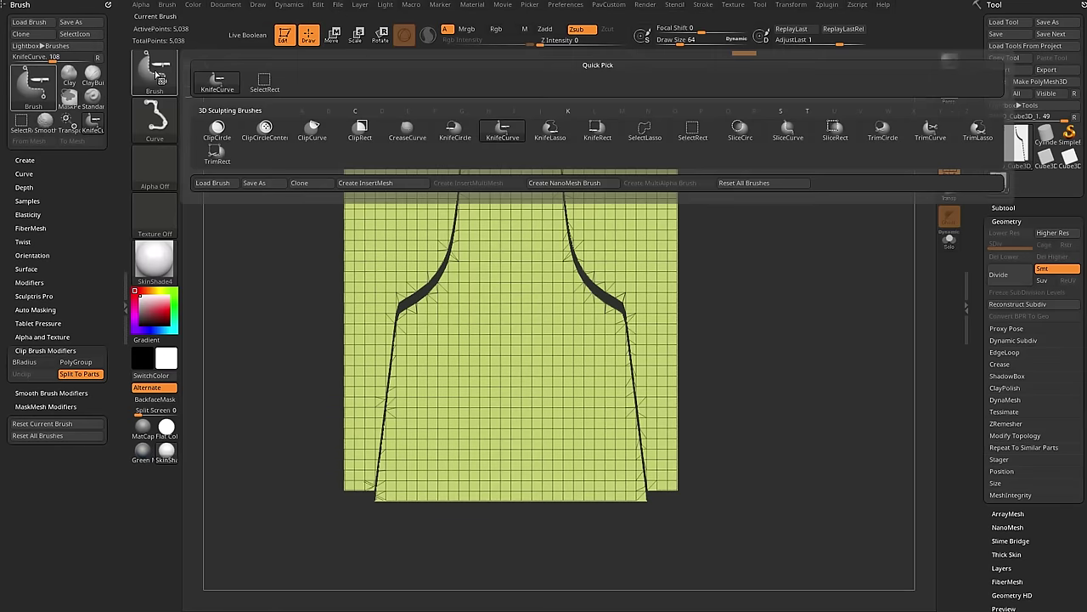
click(597, 128)
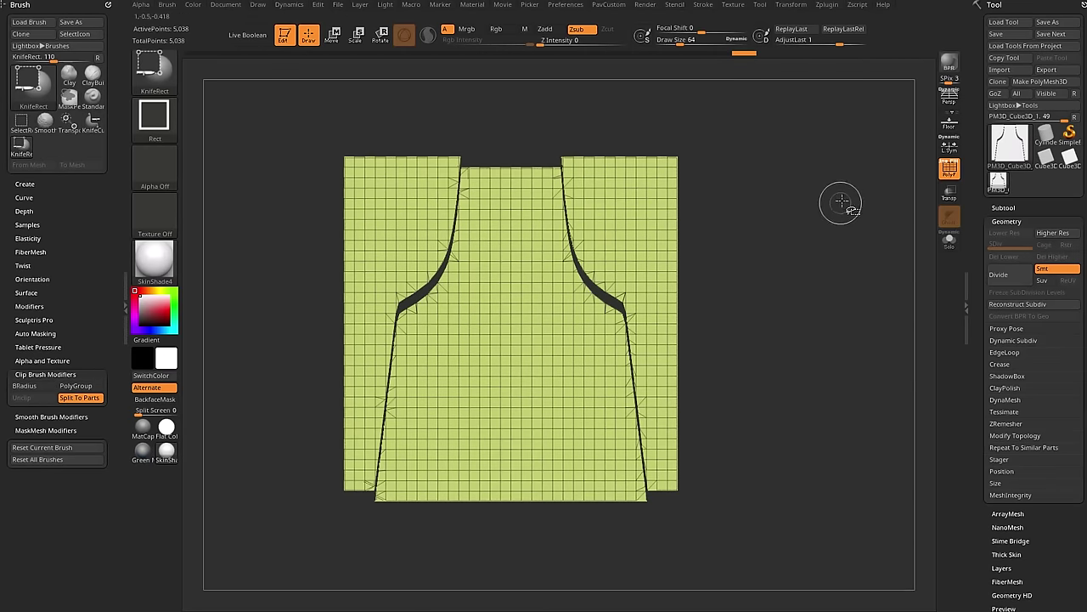
key(shift)
ctrl+shift+drag(782, 217, 585, 546)
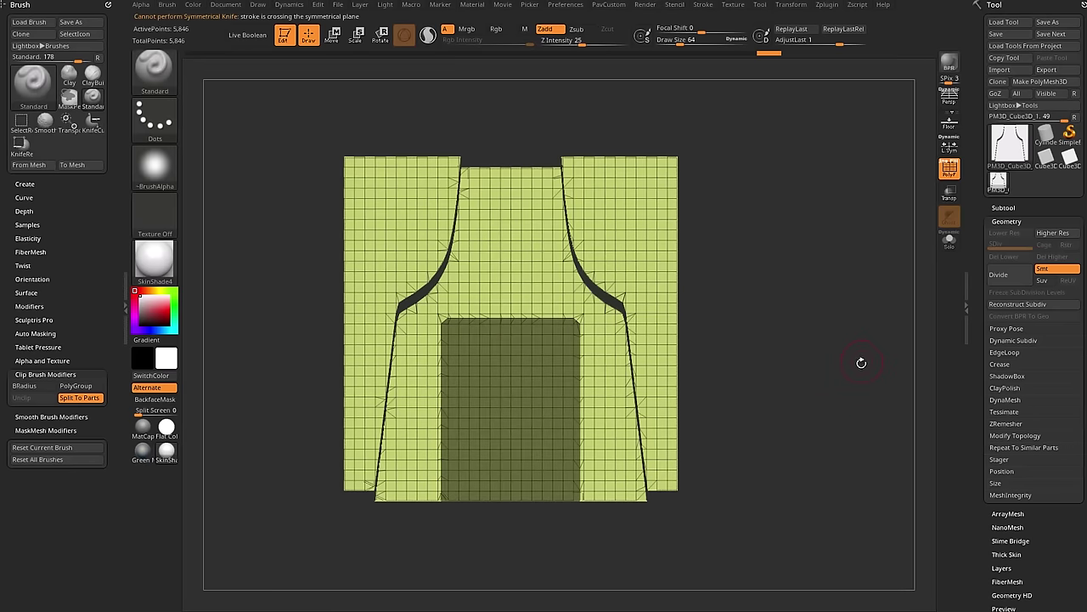
Invert the mask so only the cut rectangle is unmasked, and locate Inverse in the masking options.
ctrl+click(852, 264)
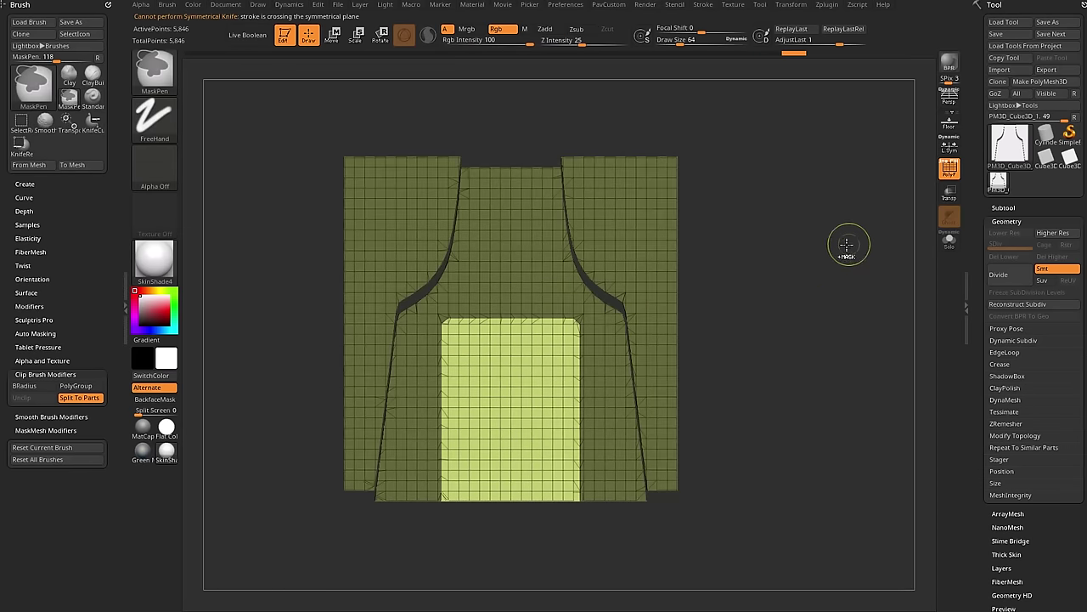
drag(989, 307, 981, 193)
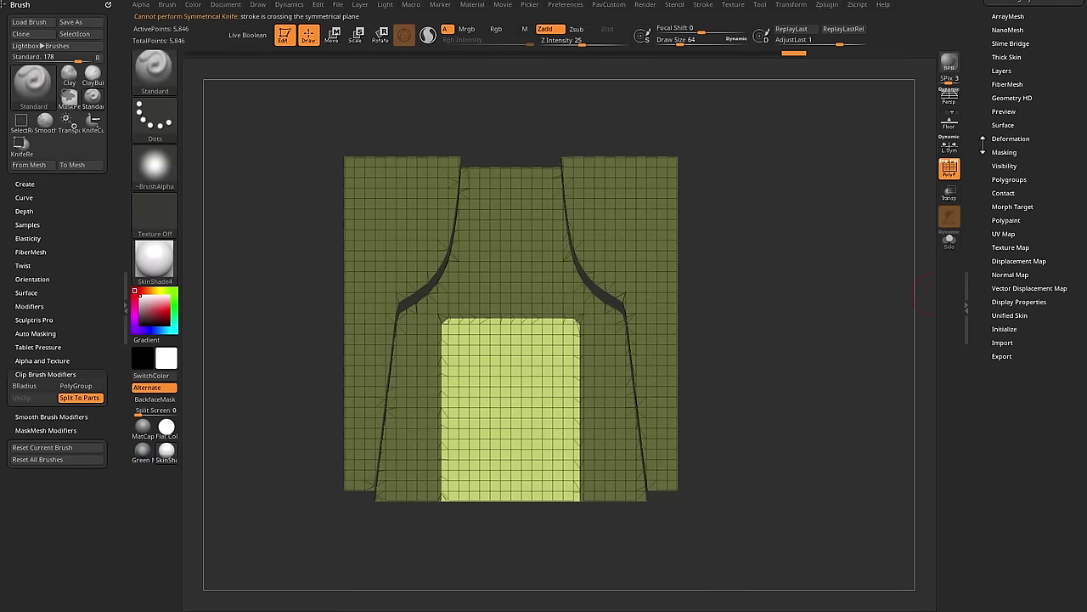
click(1003, 152)
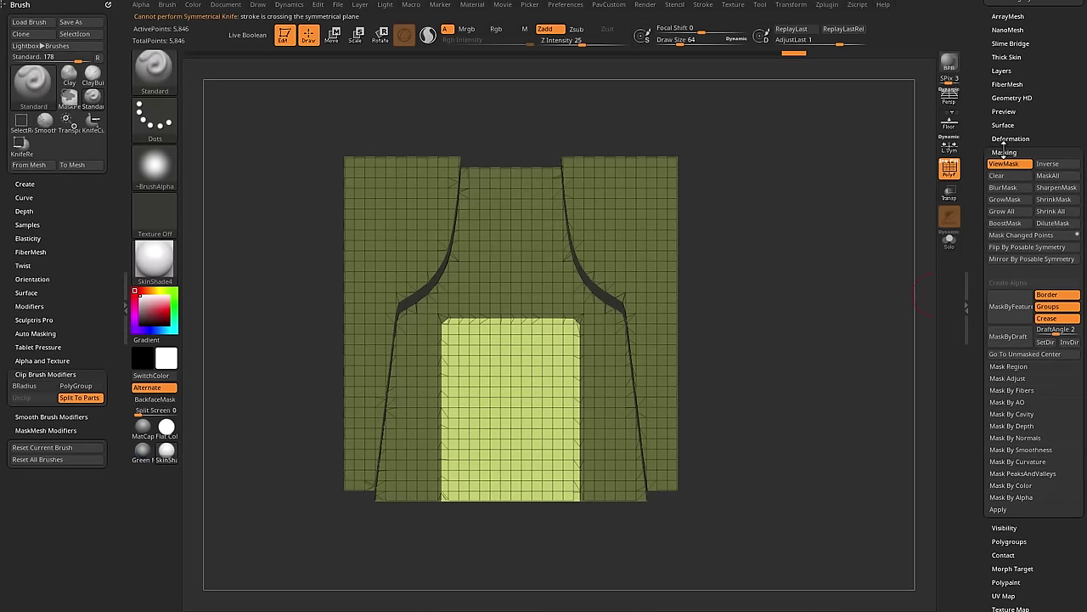
click(1048, 164)
click(1048, 163)
Move the unmasked rectangle straight down until it clears the other pieces, clear the mask and return to Draw mode.
key(w)
drag(510, 264, 518, 357)
alt+drag(774, 269, 770, 241)
drag(769, 241, 765, 268)
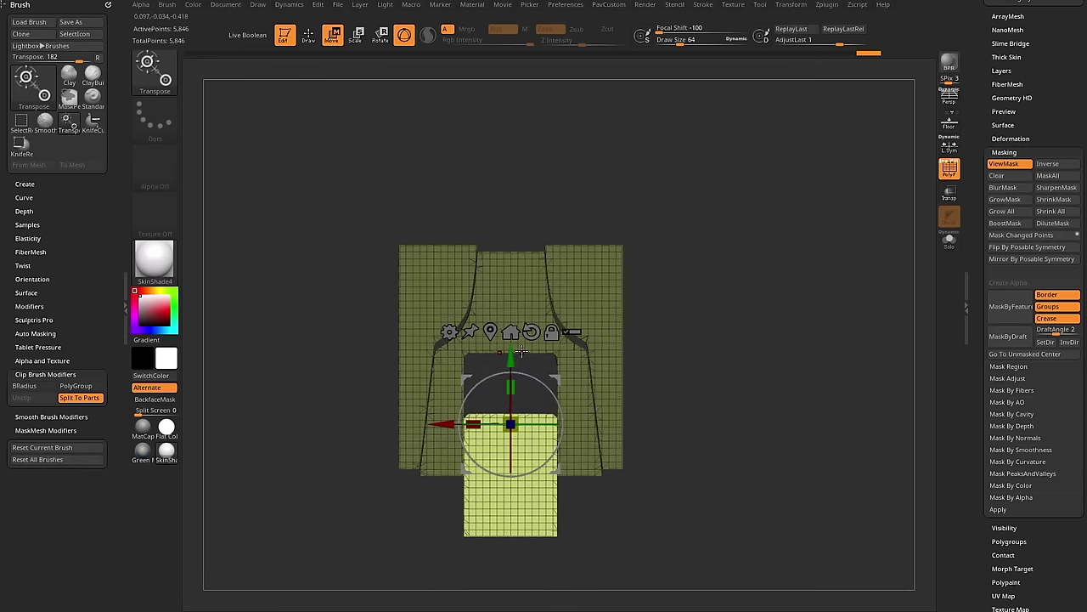
drag(514, 356, 517, 420)
mouse_move(806, 290)
alt+mouse_down()
mouse_move(801, 230)
mouse_move(734, 267)
mouse_move(803, 179)
mouse_move(895, 267)
mouse_move(813, 265)
mouse_move(824, 267)
alt+mouse_up()
key(q)
Apply Mirror And Weld to the cut pieces from the Modify Topology options.
scroll(969, 241, up, 10)
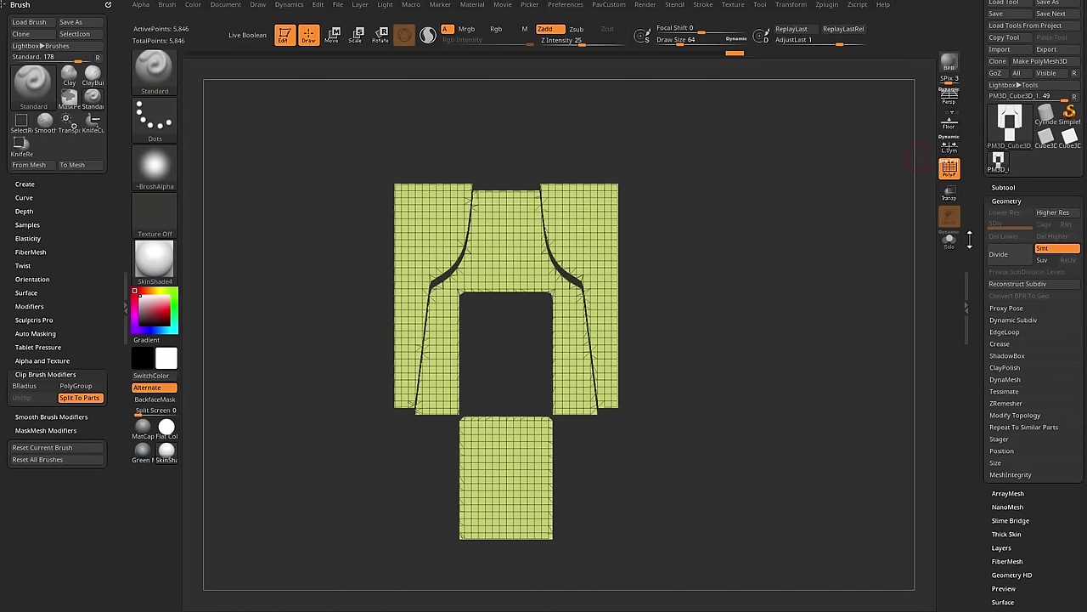
click(1002, 415)
scroll(985, 373, down, 3)
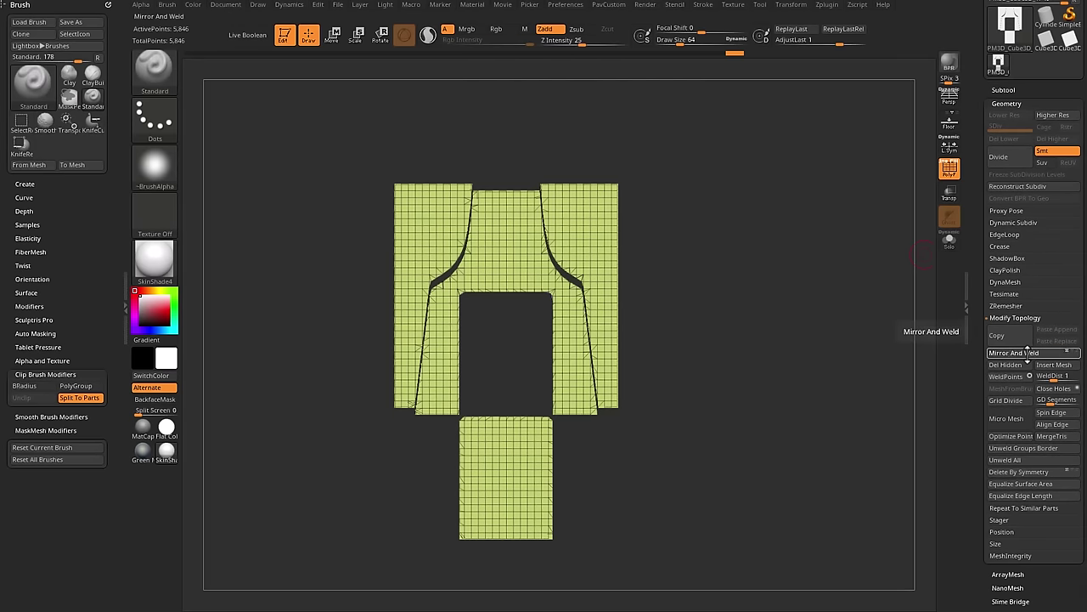
click(1026, 353)
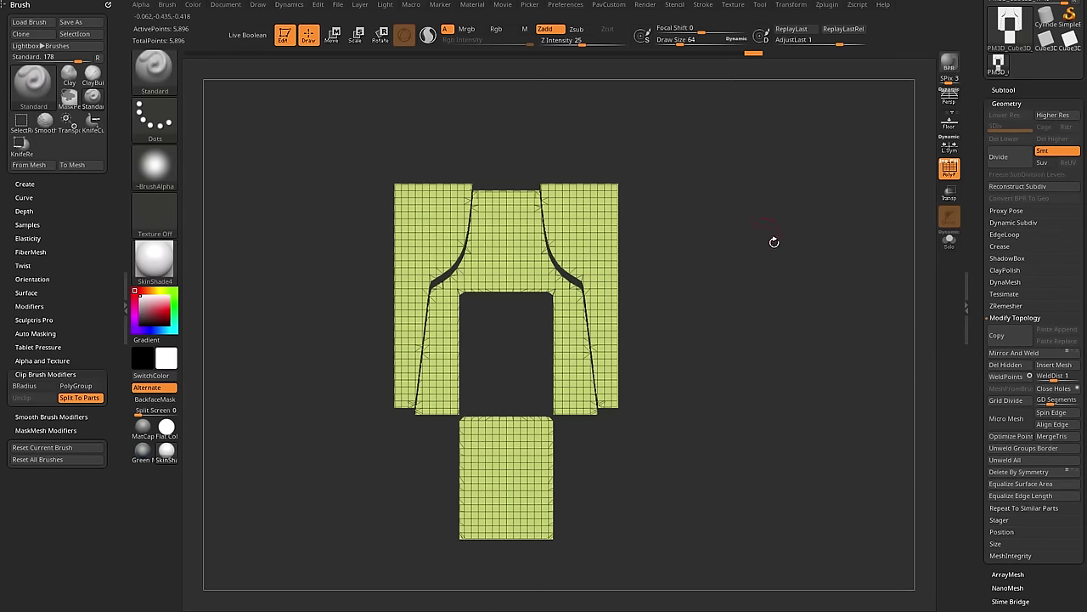
mouse_move(774, 242)
mouse_down()
mouse_move(772, 226)
mouse_move(740, 213)
mouse_move(728, 160)
mouse_up()
key(ctrl+shift)
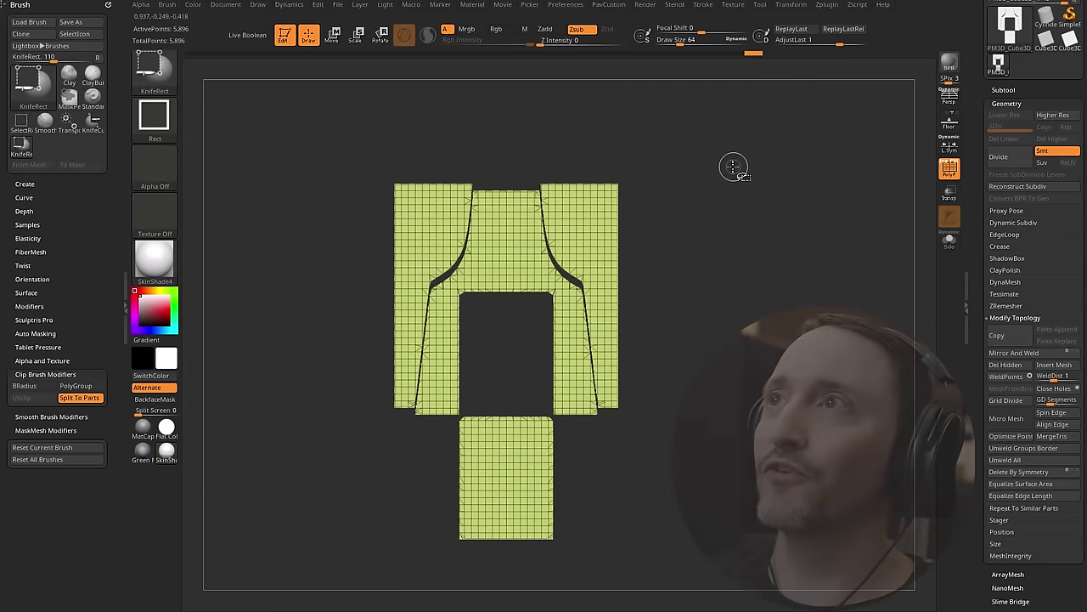
Choose the KnifeCurve brush, cut the upper outer corners off the side pieces, and invert the mask so only those corners are unmasked.
ctrl+shift+click(163, 71)
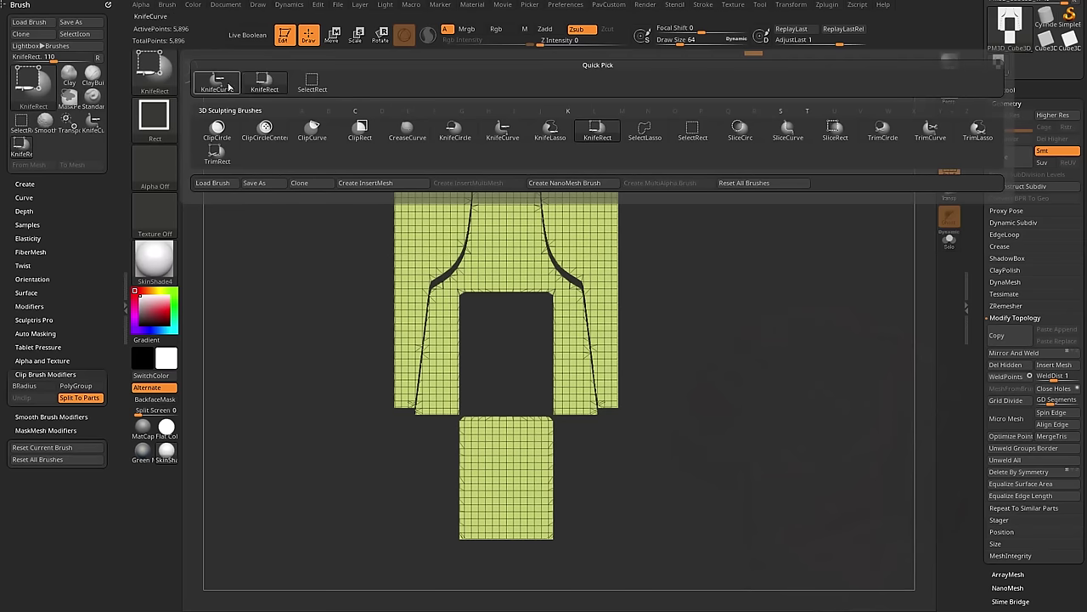
click(218, 85)
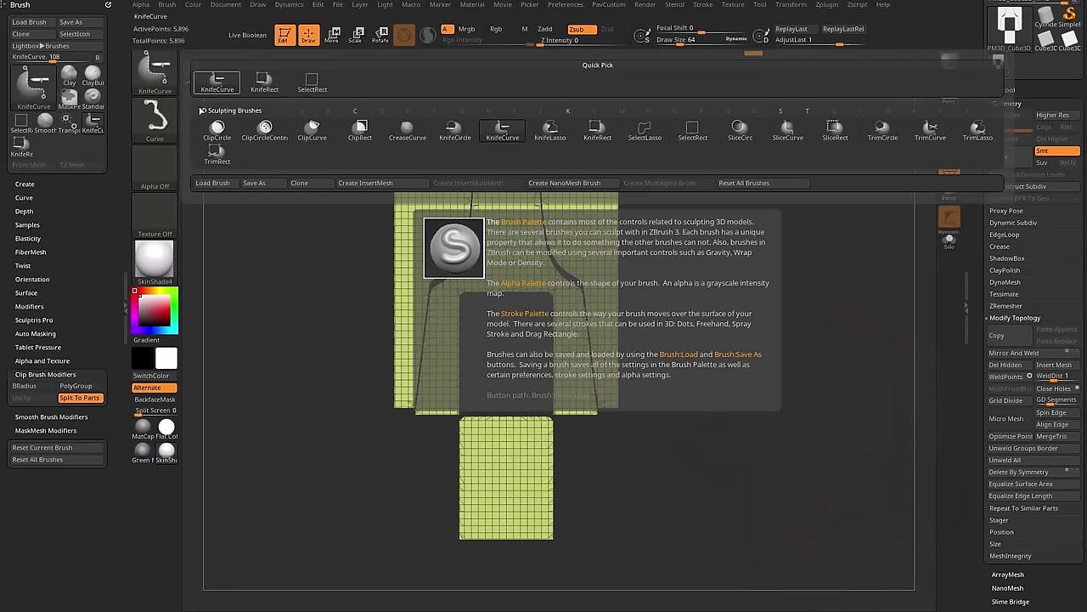
key(ctrl+shift+space)
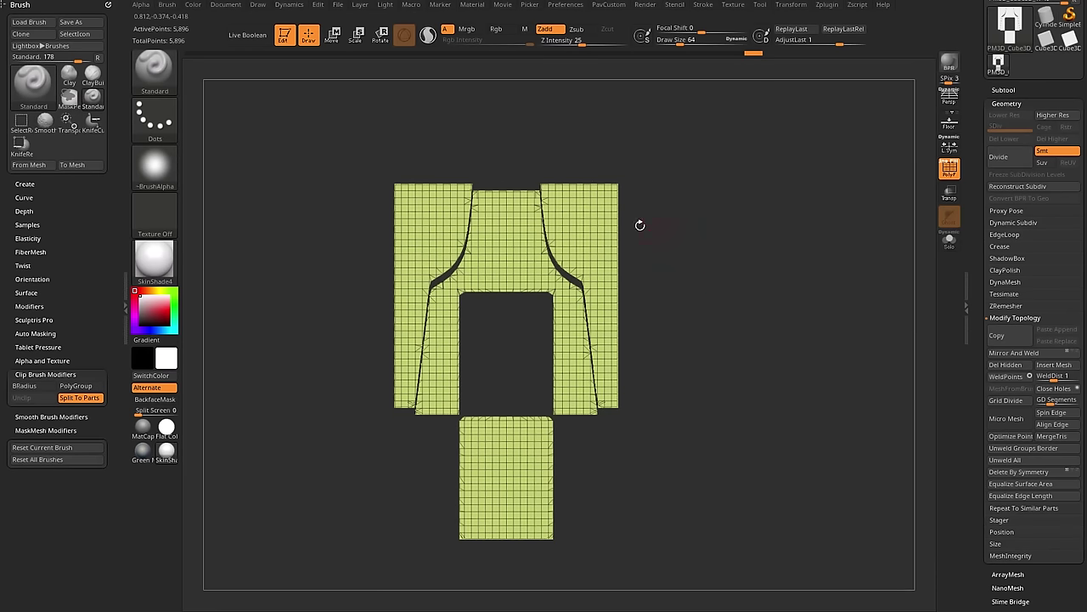
mouse_move(576, 132)
ctrl+shift+mouse_down()
mouse_move(588, 237)
mouse_move(633, 265)
ctrl+shift+mouse_up()
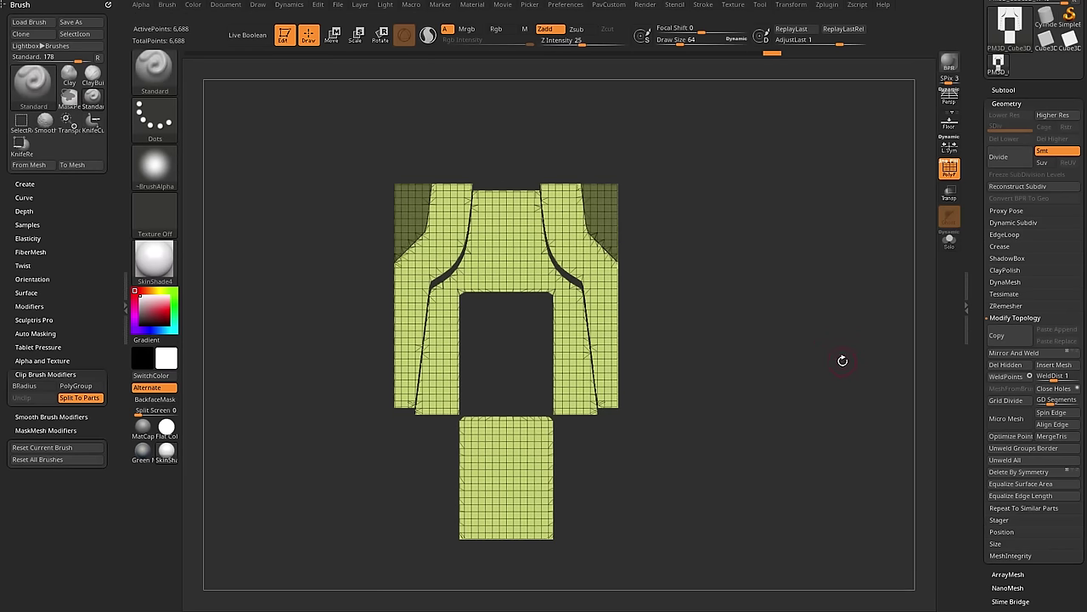
ctrl+click(738, 221)
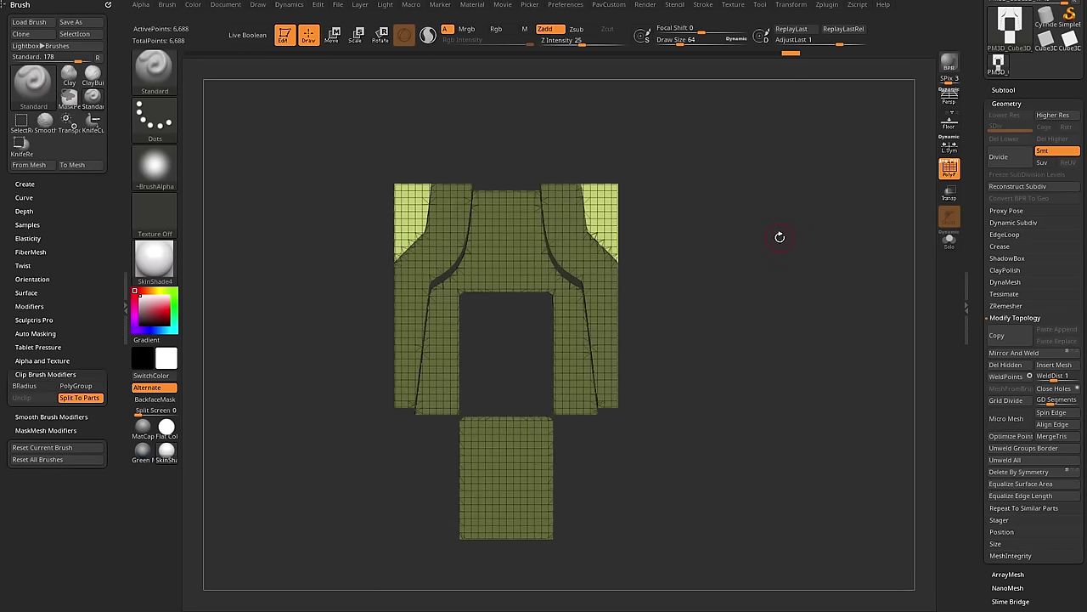
key(w)
drag(553, 379, 547, 318)
key(ctrl+z)
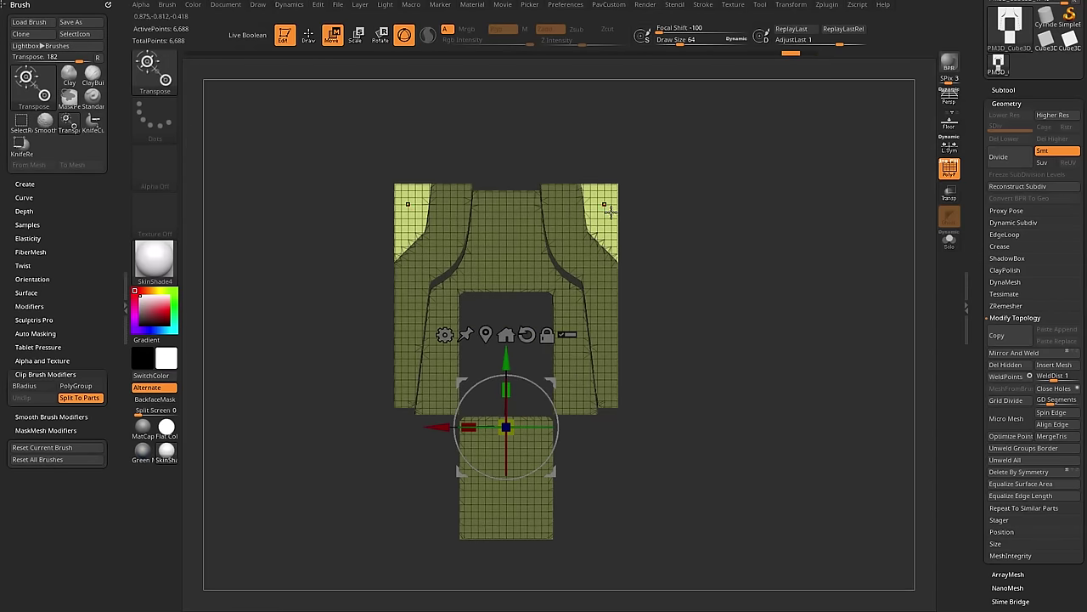
drag(512, 361, 632, 263)
key(ctrl+z)
Unlock the gizmo, reposition it on an unmasked corner piece, and move the corner pieces slightly outward and up.
click(604, 210)
drag(785, 169, 670, 247)
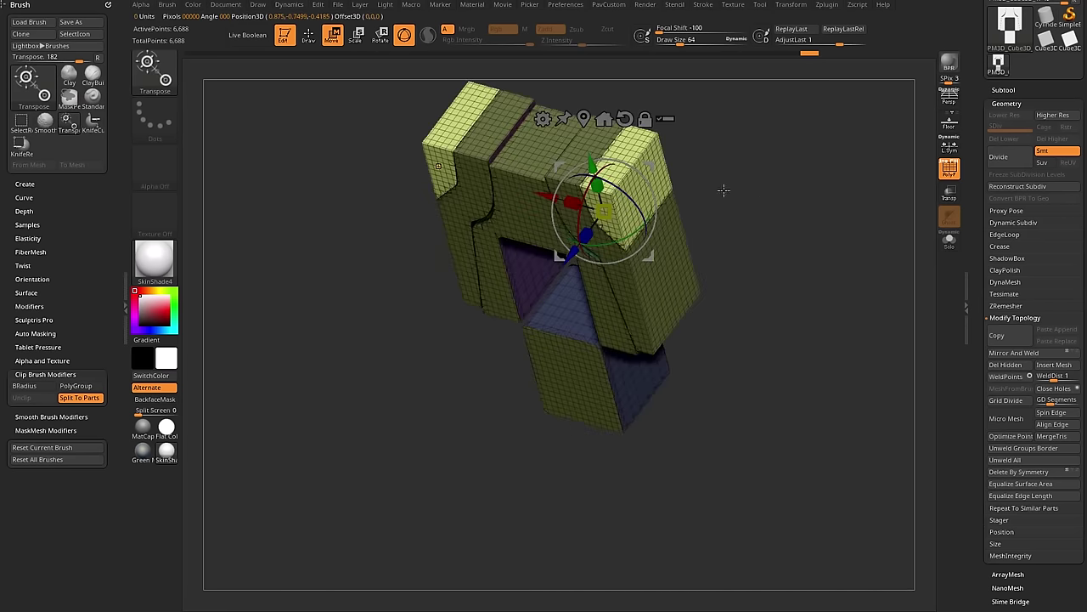
shift+drag(724, 199, 786, 168)
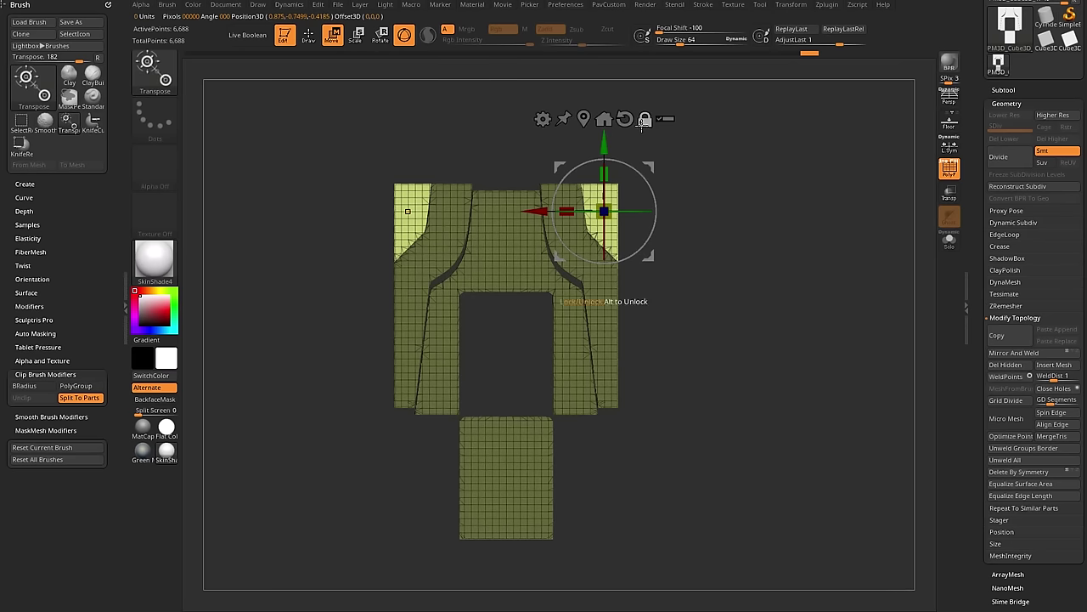
drag(648, 168, 522, 237)
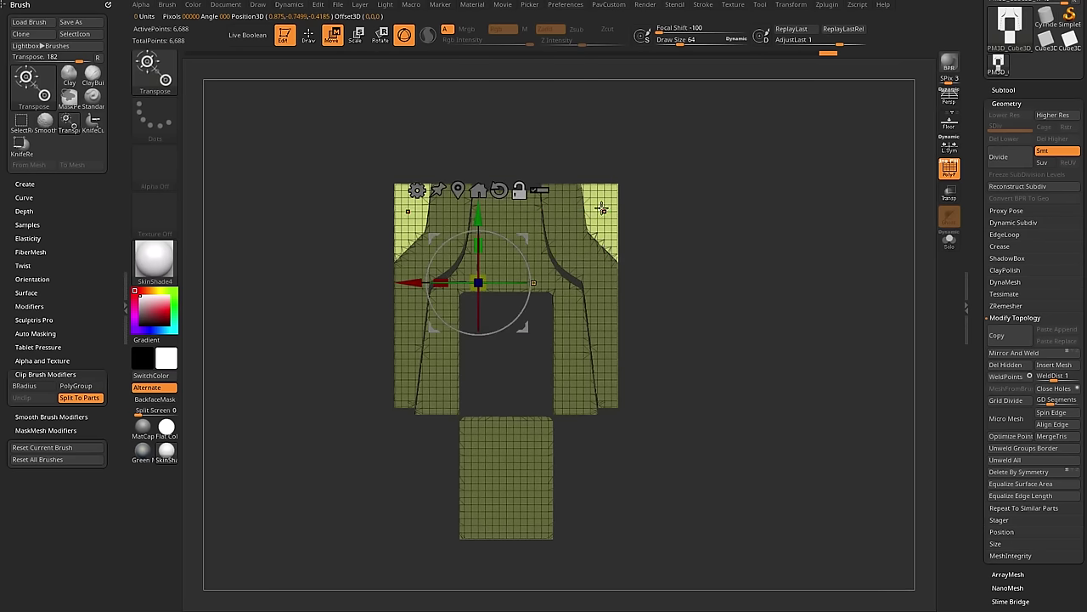
click(598, 205)
drag(643, 159, 653, 156)
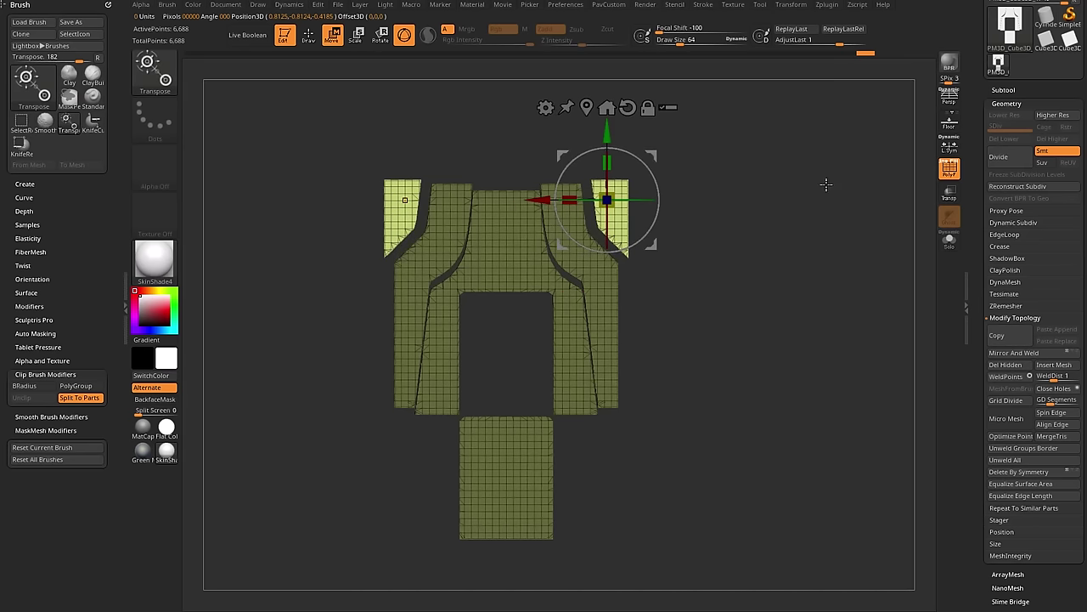
Return to Draw mode with the mask cleared and inspect the separated pieces from an angle.
key(q)
mouse_move(835, 162)
mouse_down()
mouse_move(883, 153)
mouse_move(824, 145)
mouse_move(862, 212)
mouse_up()
mouse_move(862, 212)
mouse_down()
mouse_move(808, 204)
mouse_move(816, 213)
mouse_up()
key(ctrl+shift)
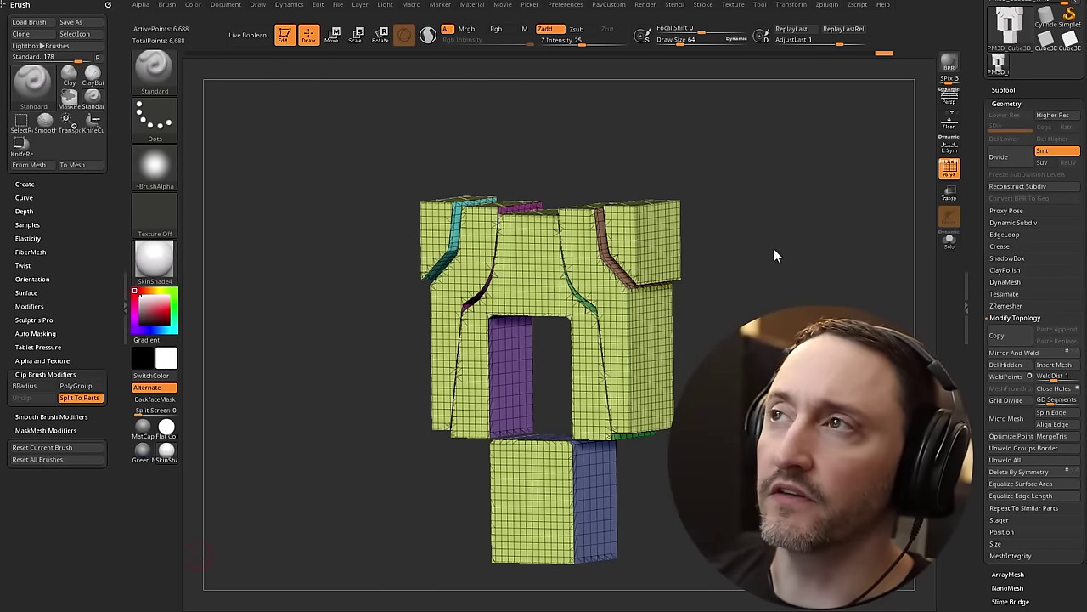
drag(762, 179, 792, 209)
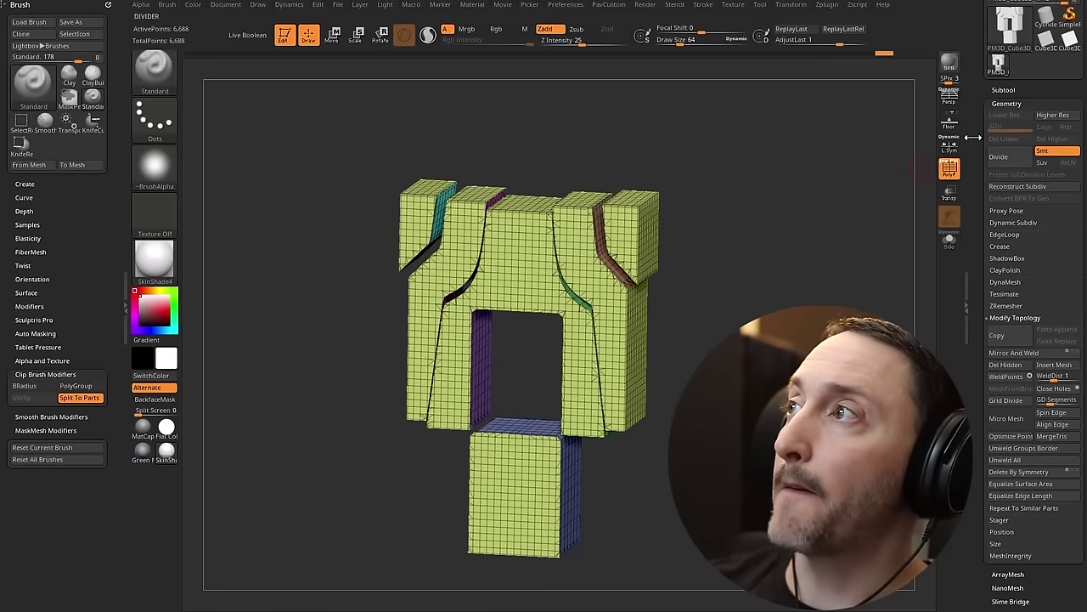
Switch the active tool to the Cube3D_1 primitive and try a sculpting stroke on its top face.
drag(970, 140, 978, 317)
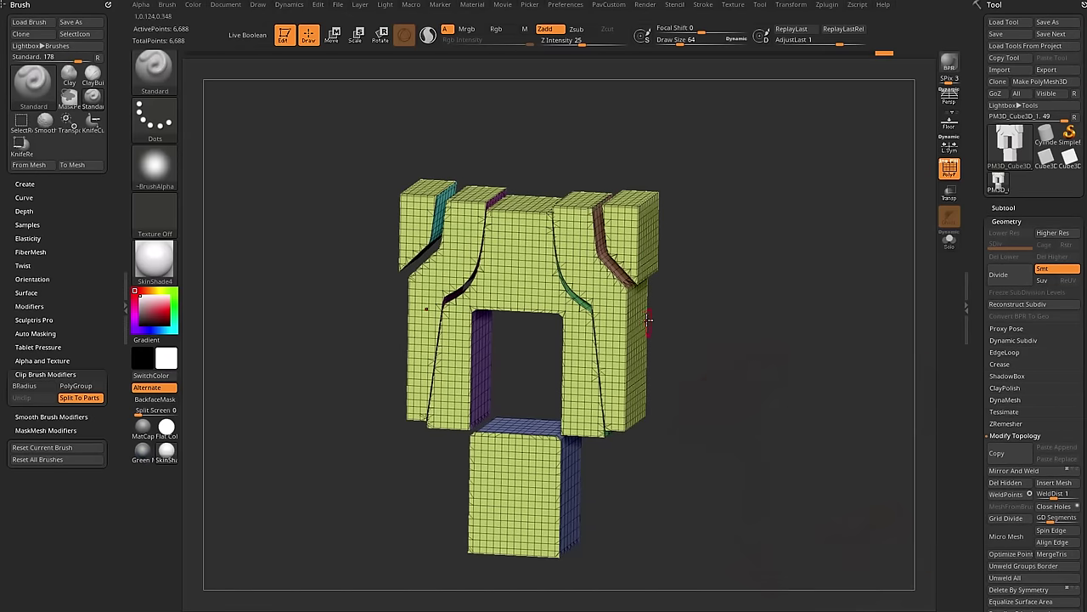
click(1010, 139)
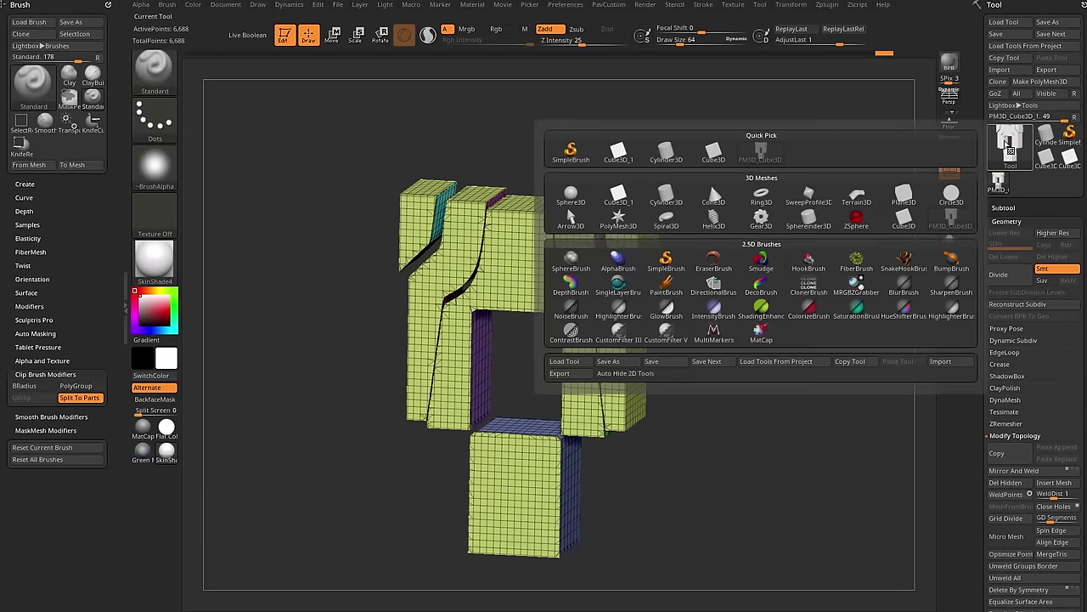
click(619, 195)
drag(737, 223, 737, 247)
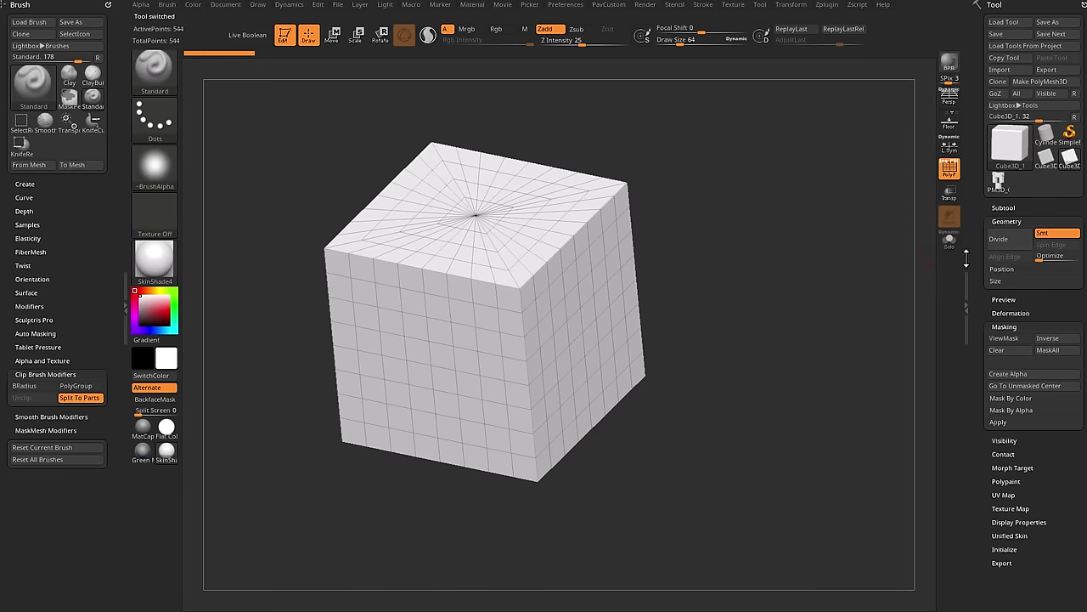
click(474, 236)
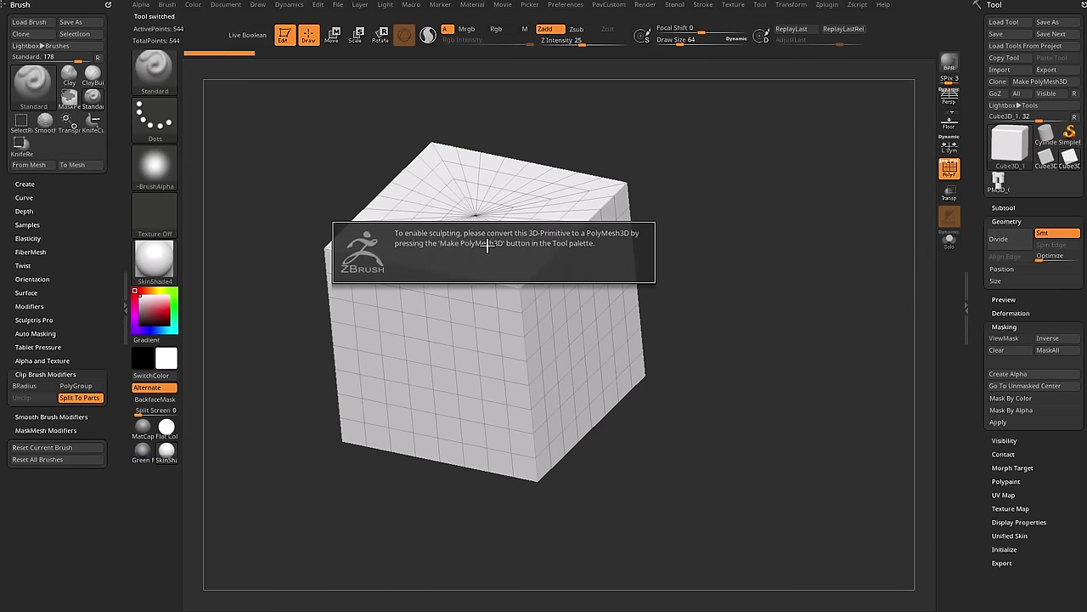
drag(796, 272, 590, 311)
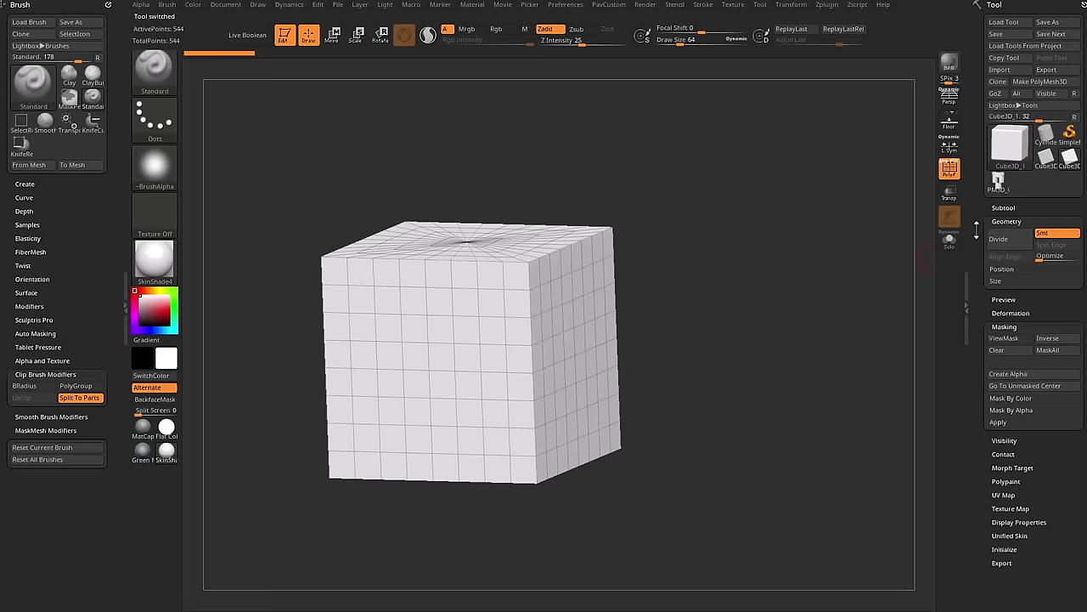
Open the cube's Initialize settings, try a slight Twist on the primitive, and undo it.
scroll(977, 229, down, 2)
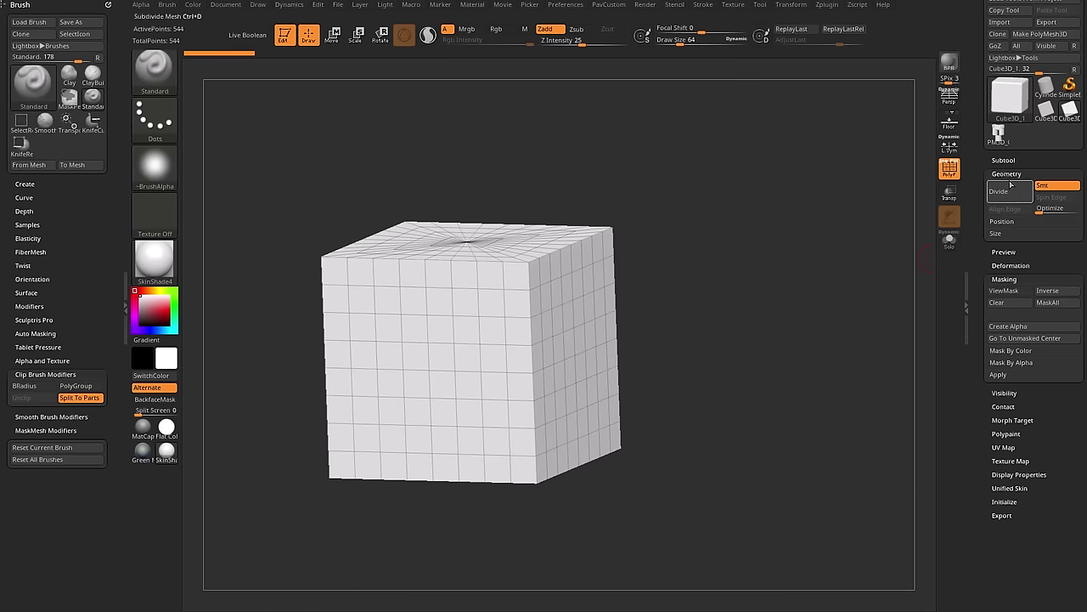
drag(705, 233, 654, 260)
drag(980, 235, 981, 231)
scroll(981, 231, down, 2)
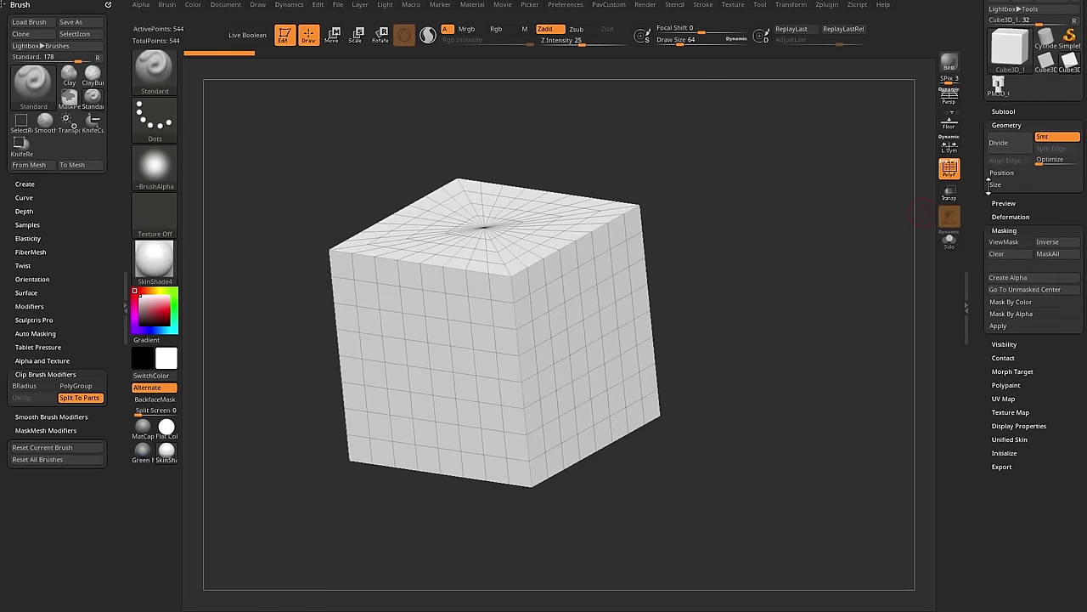
key(shift)
shift+click(1003, 453)
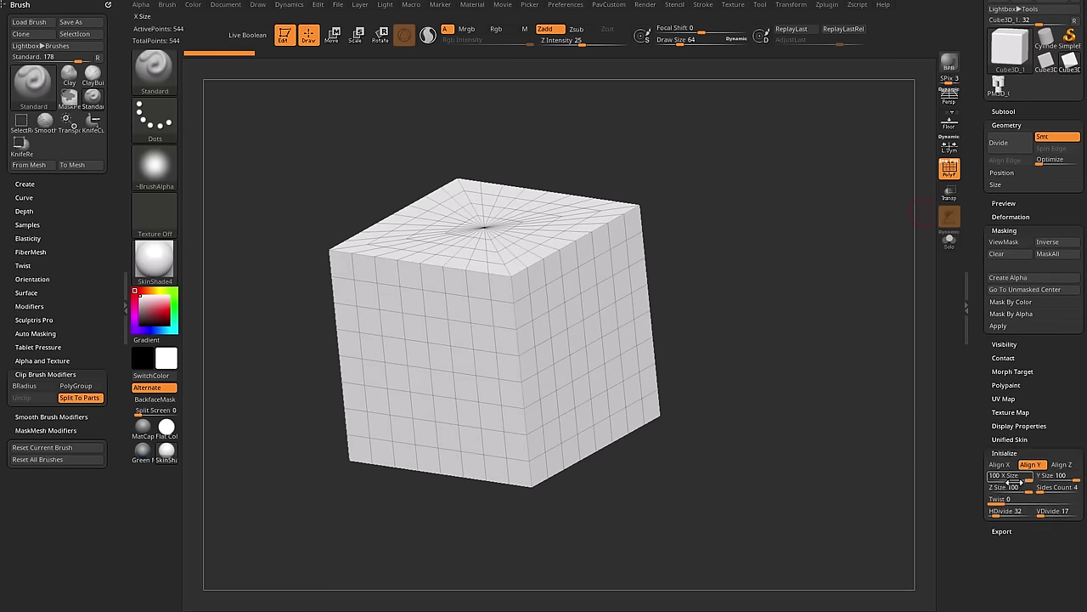
drag(1033, 499, 1035, 498)
key(ctrl)
key(ctrl+z)
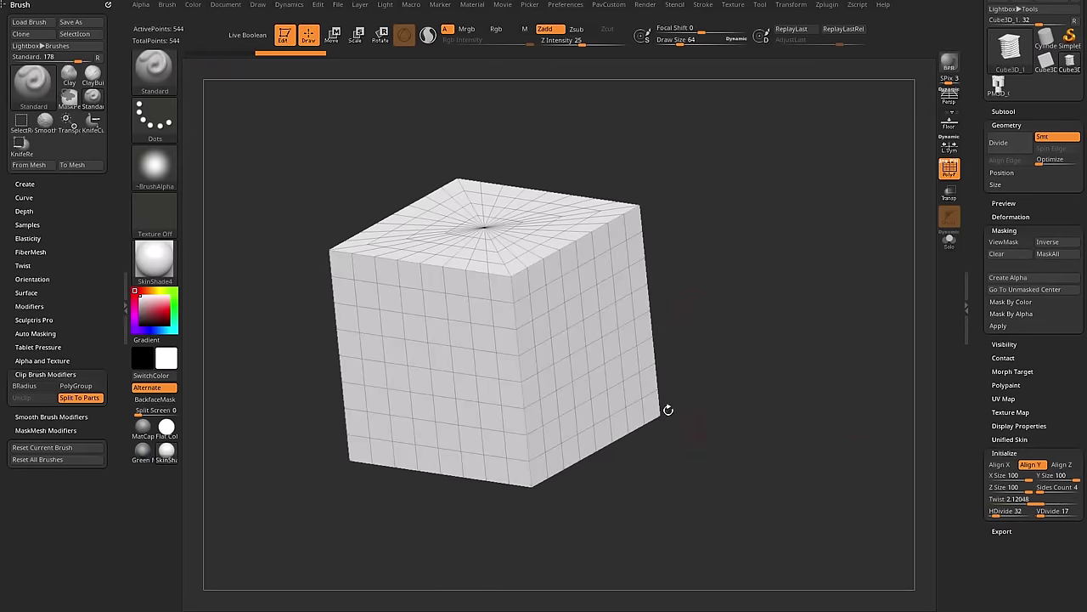
Convert the cube primitive to an editable mesh with Make PolyMesh3D.
drag(982, 228, 972, 414)
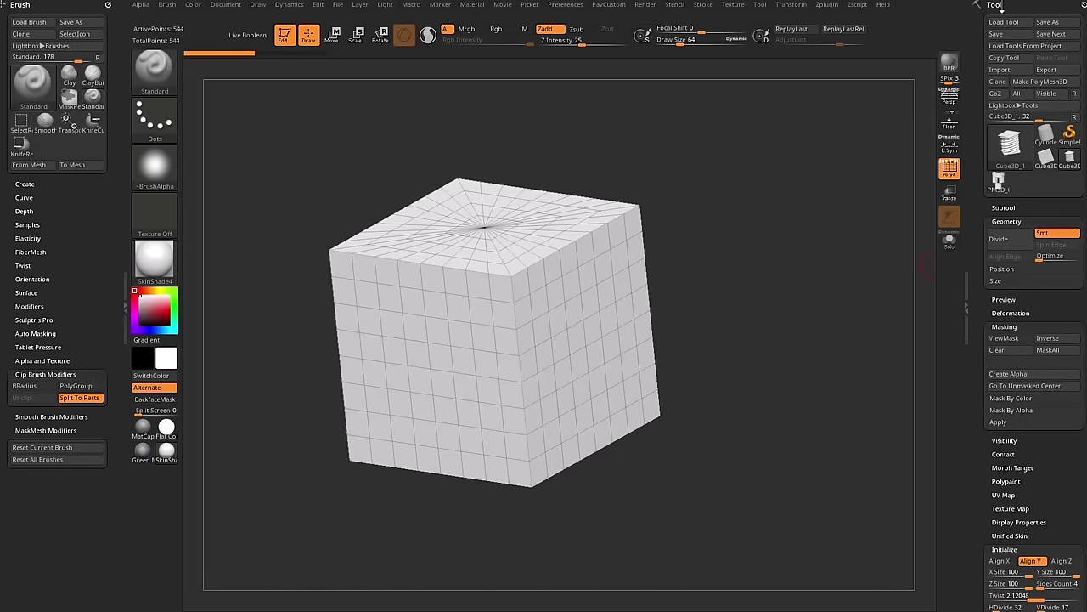
click(1040, 81)
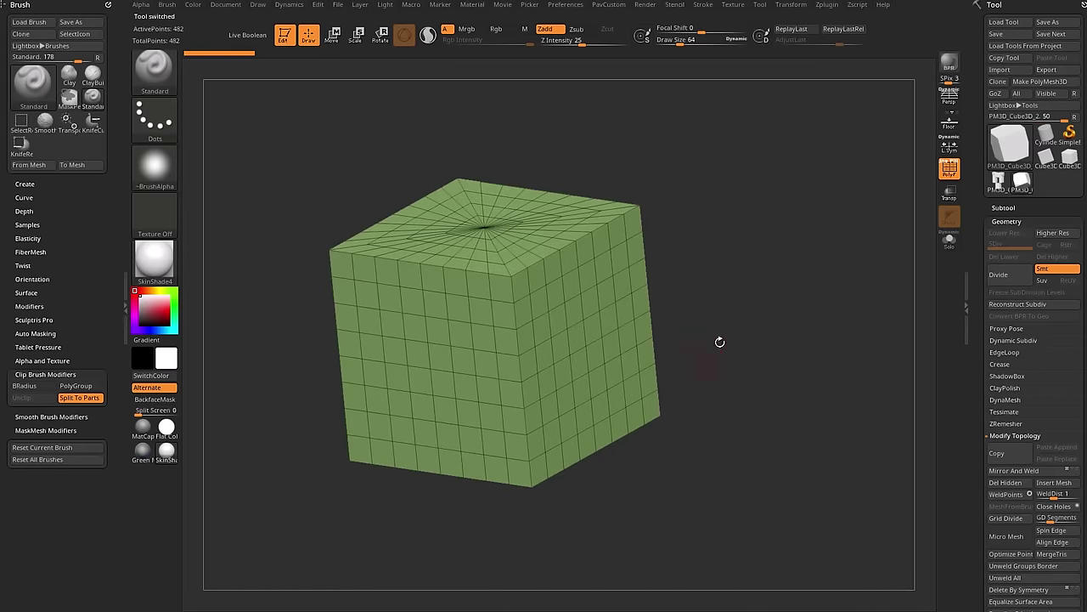
drag(719, 342, 757, 310)
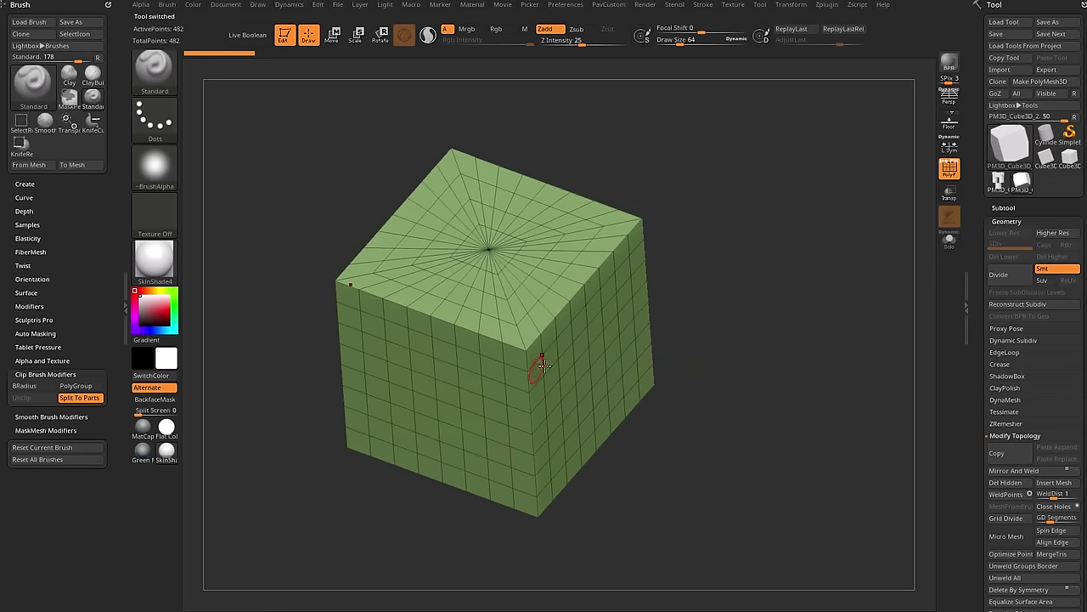
drag(732, 300, 763, 270)
Switch to Move mode and scale the cube along its depth axis into a thinner block with the gizmo.
drag(735, 230, 738, 247)
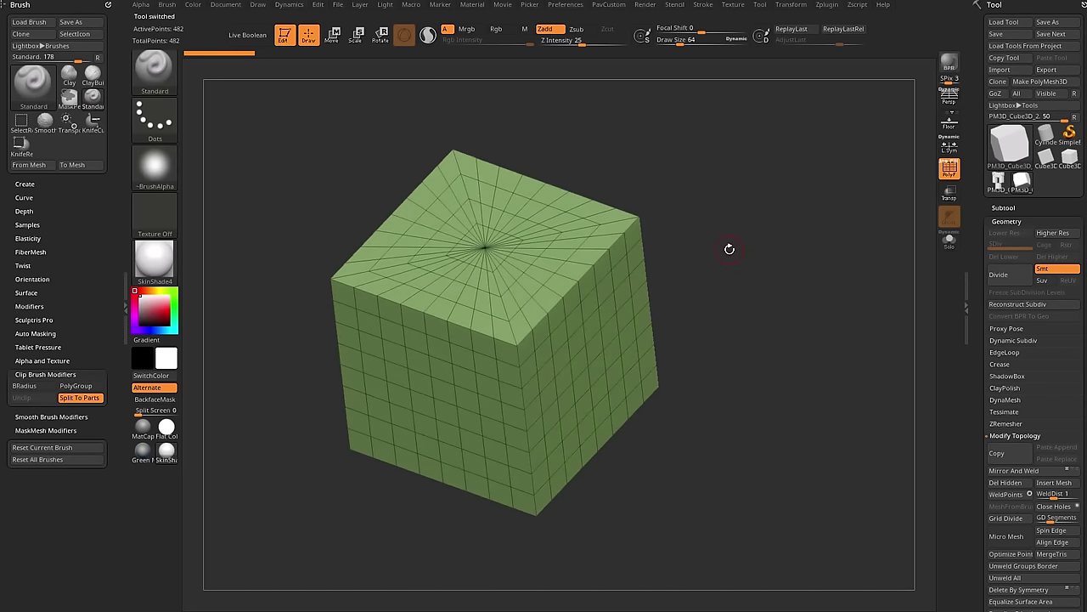
key(w)
drag(493, 332, 595, 290)
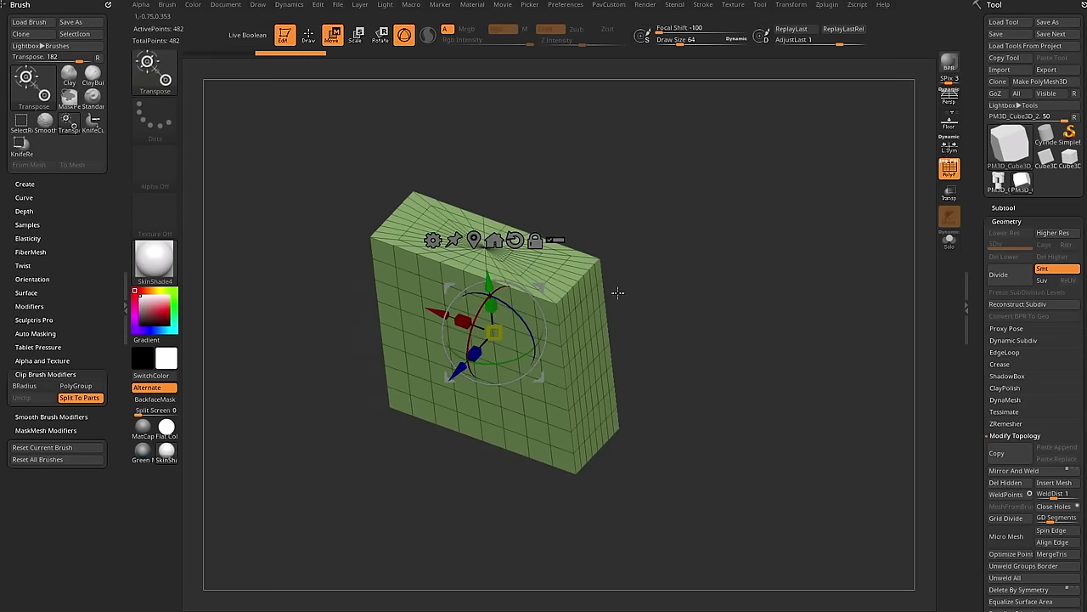
Choose SkinShade4 as the material for the block and return to Draw mode.
click(154, 259)
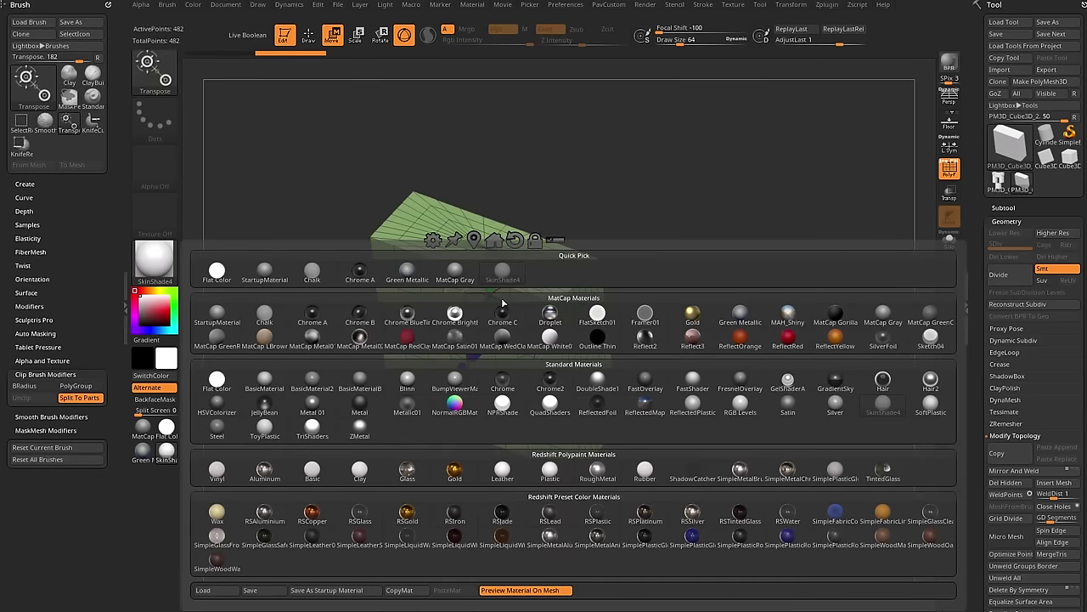
click(162, 260)
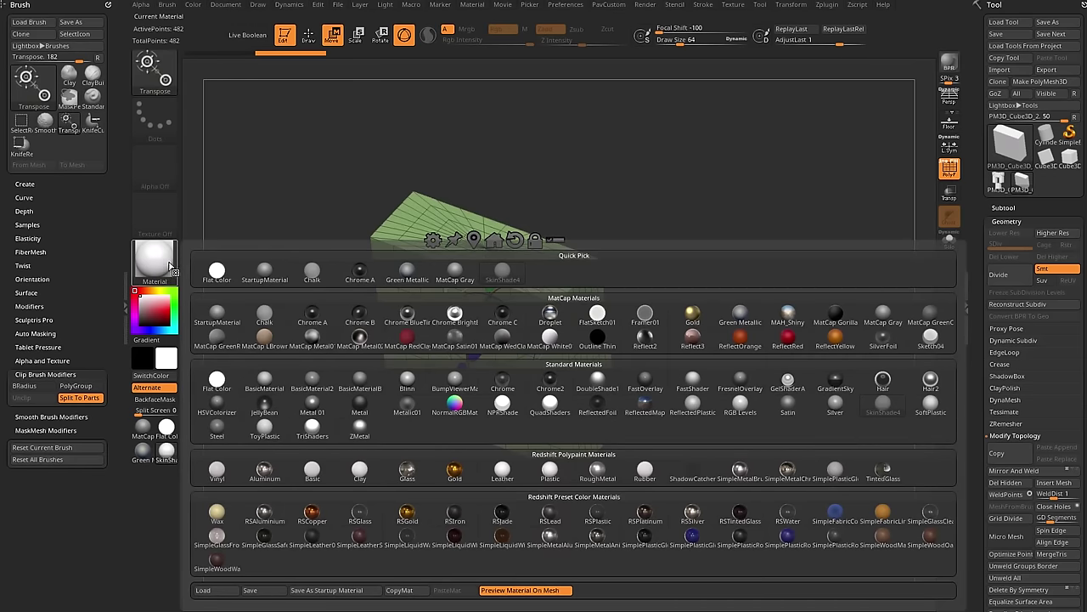
click(880, 406)
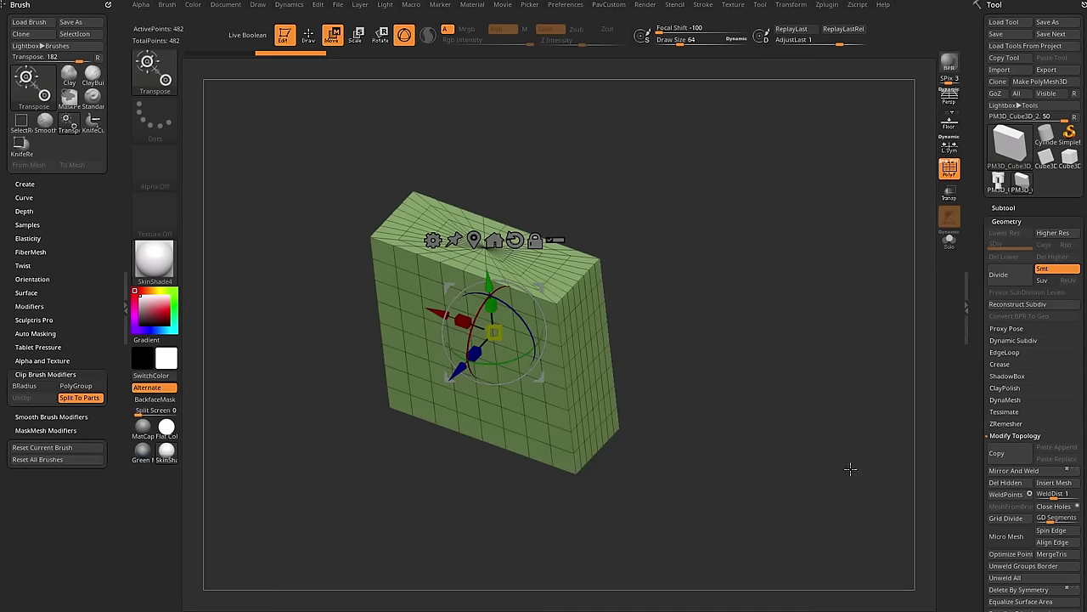
mouse_move(746, 345)
mouse_down()
mouse_move(767, 264)
mouse_move(777, 289)
mouse_move(747, 336)
mouse_up()
drag(671, 264, 728, 314)
key(q)
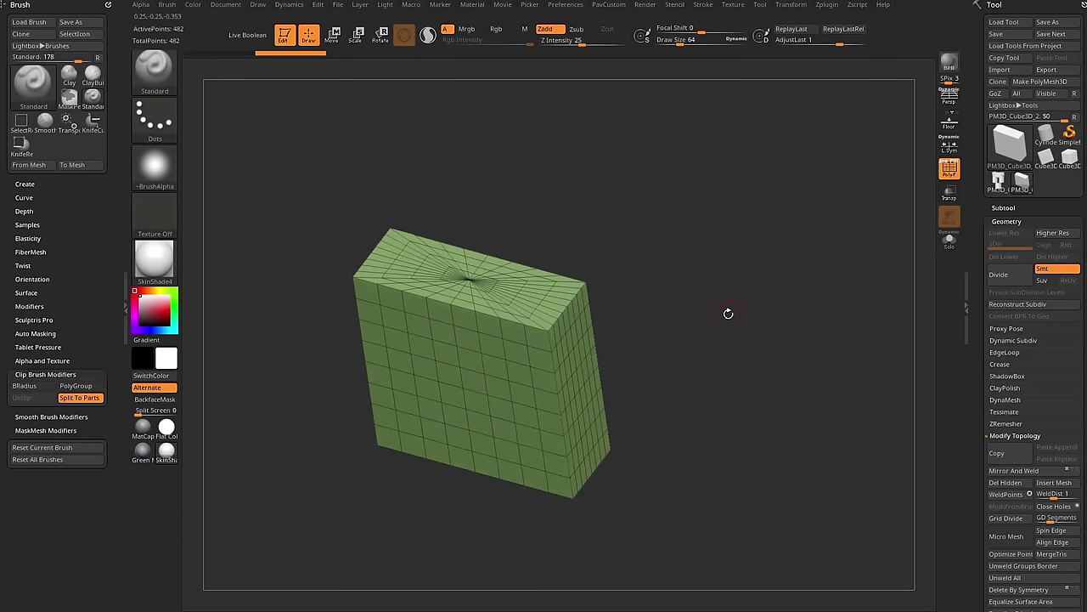
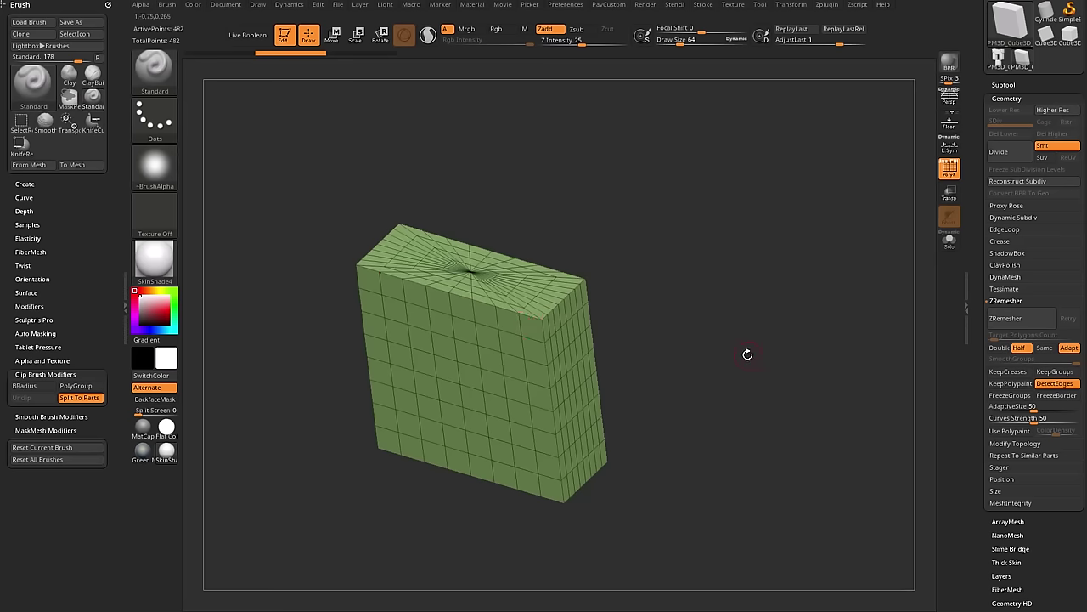
Set ZRemesher's AdaptiveSize to 0 and remesh the block with the Half option.
drag(1031, 408, 1018, 408)
click(1006, 323)
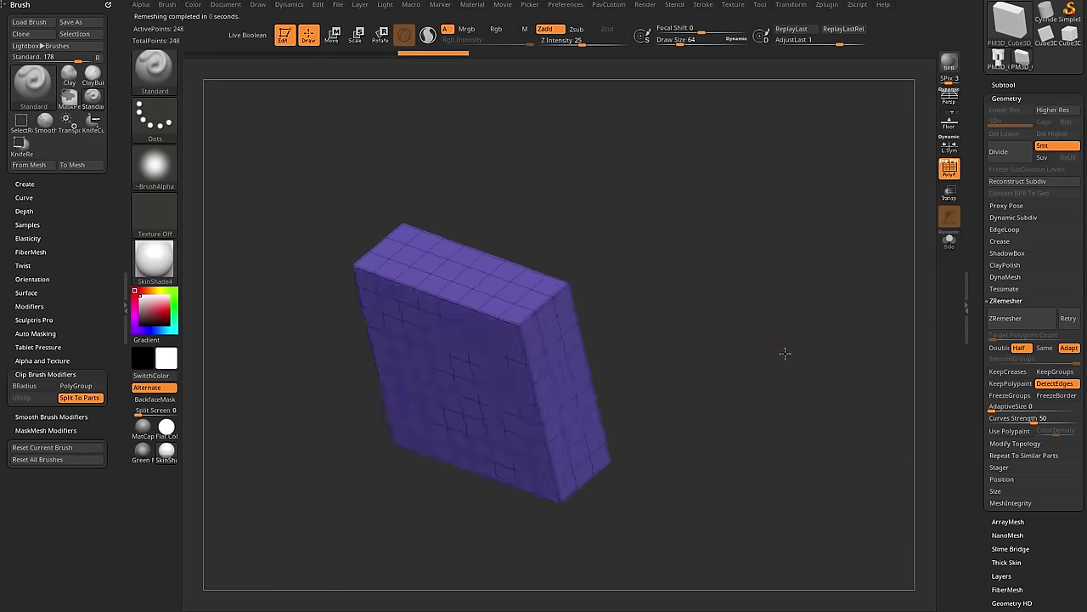
drag(785, 354, 729, 345)
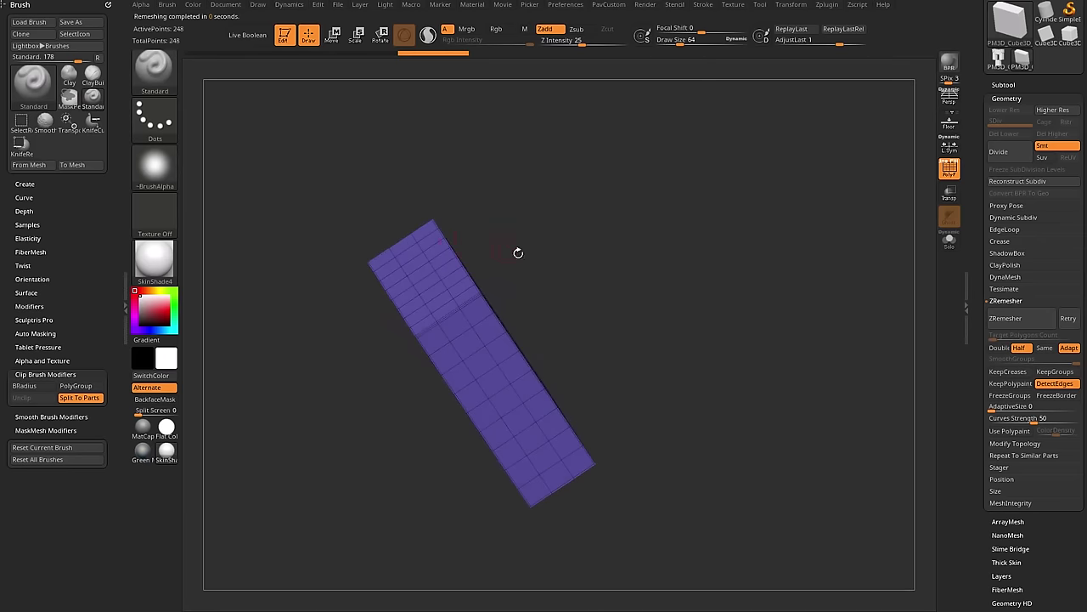
mouse_move(518, 253)
mouse_down()
mouse_move(484, 281)
mouse_move(762, 345)
mouse_move(756, 320)
mouse_up()
mouse_move(520, 194)
ctrl+shift+mouse_down()
mouse_move(530, 335)
mouse_move(753, 425)
ctrl+shift+mouse_up()
key(ctrl+z)
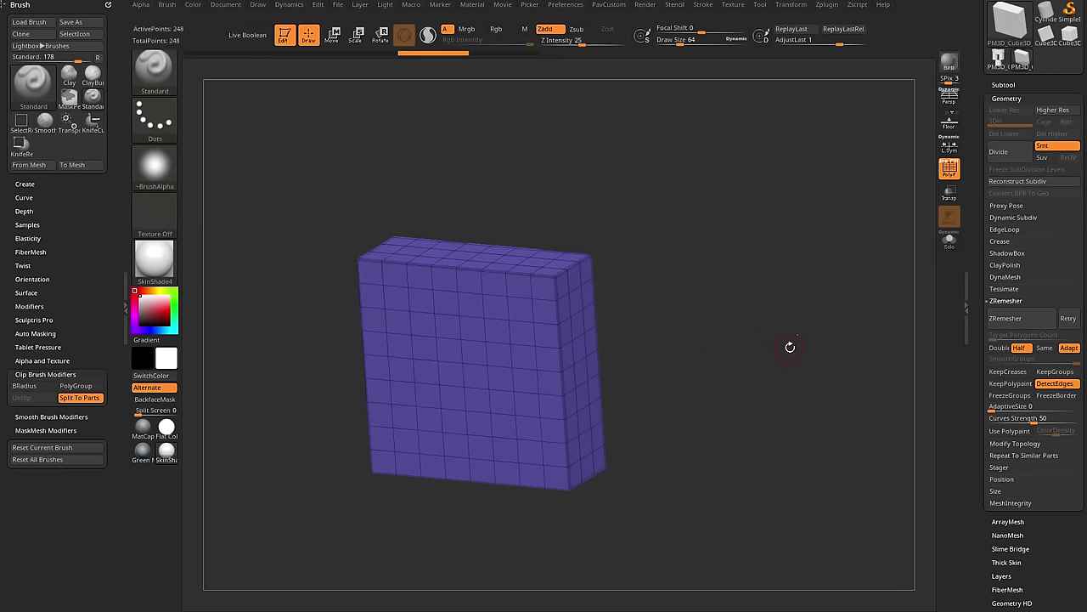
Divide the remeshed block twice to reach subdivision level 3.
click(1004, 152)
click(1008, 152)
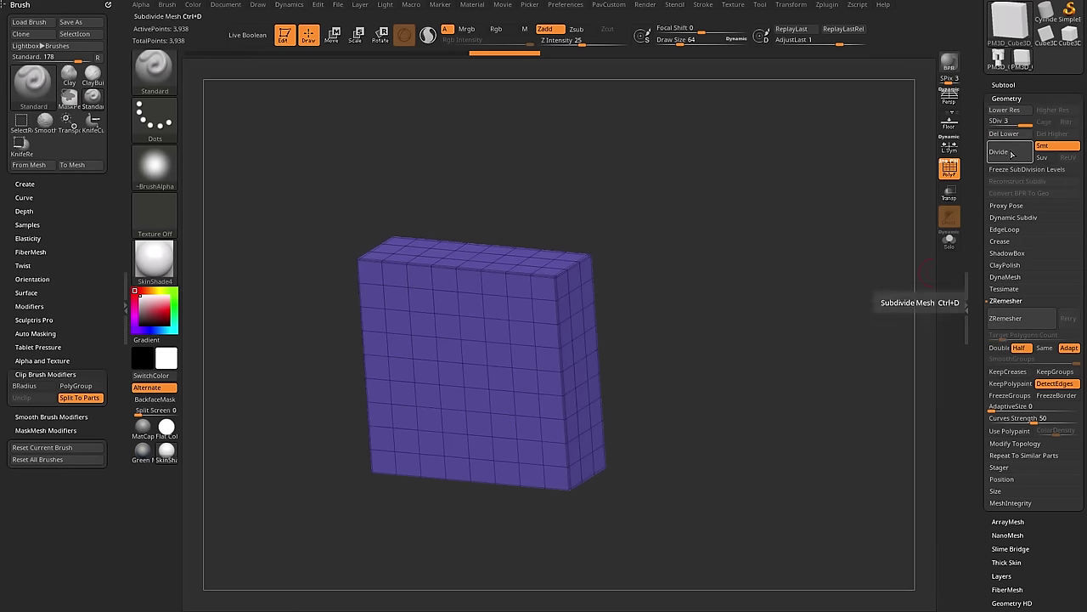
Divide the block once more to subdivision level 4 and try a knife cut across its upper corner from the front view.
click(1008, 152)
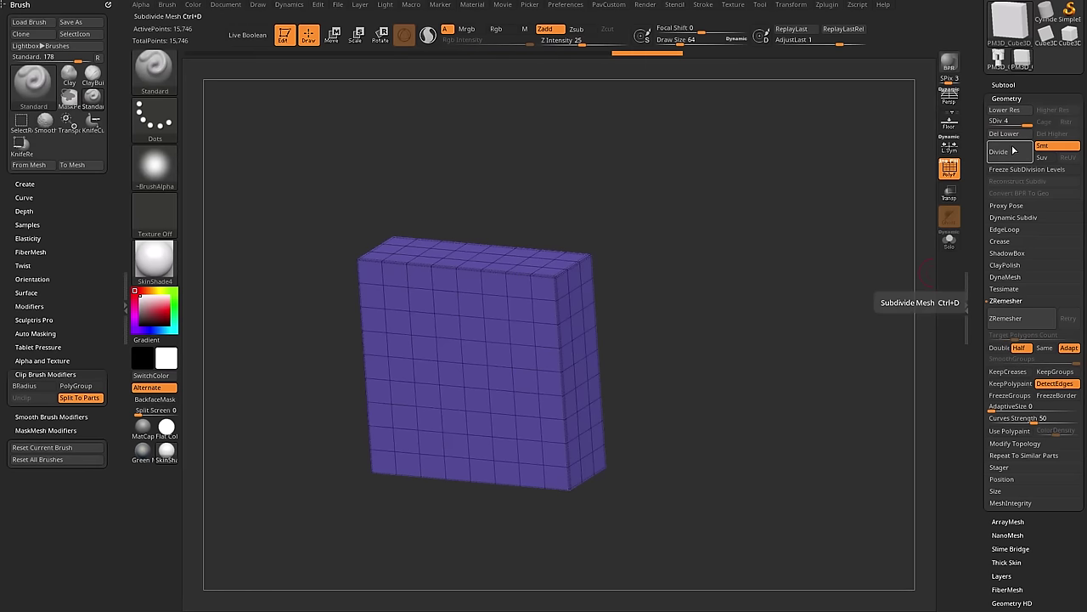
shift+drag(726, 234, 646, 219)
mouse_move(493, 180)
ctrl+shift+mouse_down()
mouse_move(531, 346)
mouse_move(723, 436)
mouse_move(714, 417)
ctrl+shift+mouse_up()
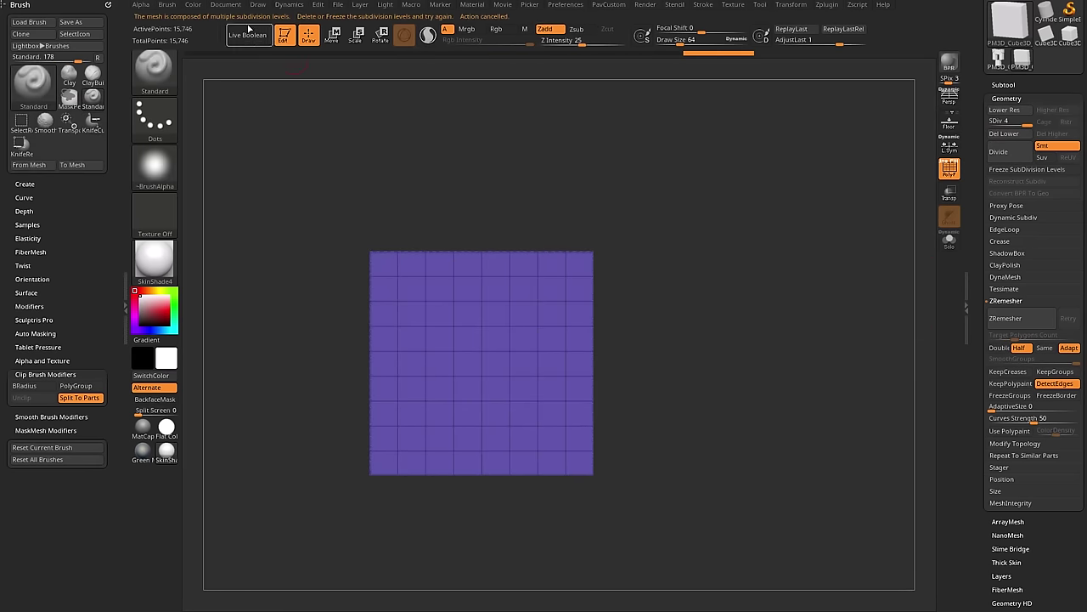
drag(784, 253, 811, 267)
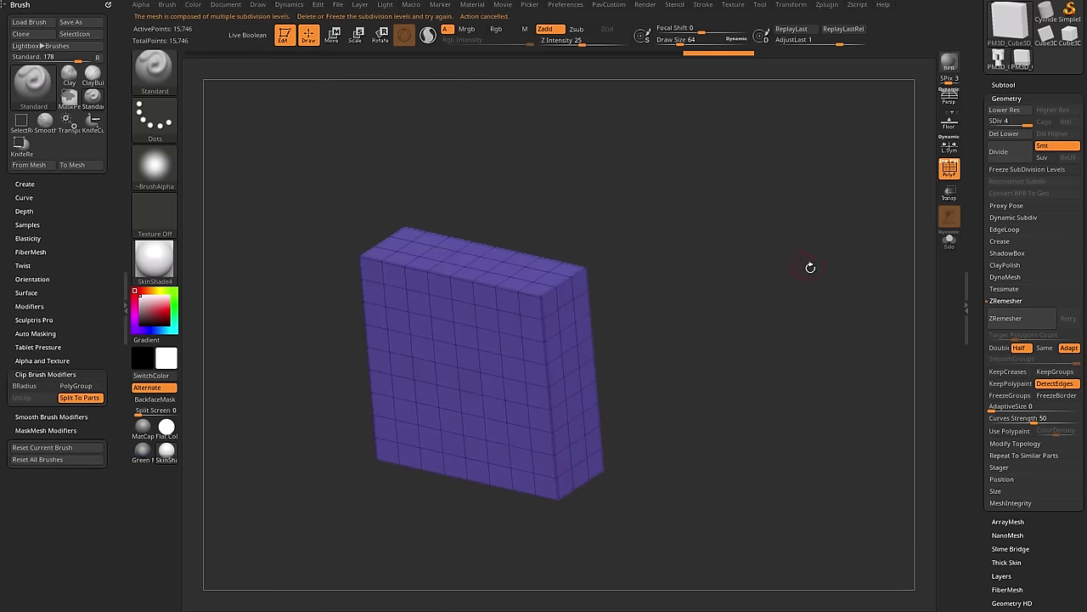
Delete the block's lower subdivision levels and assign the whole block a new polygroup.
click(1003, 134)
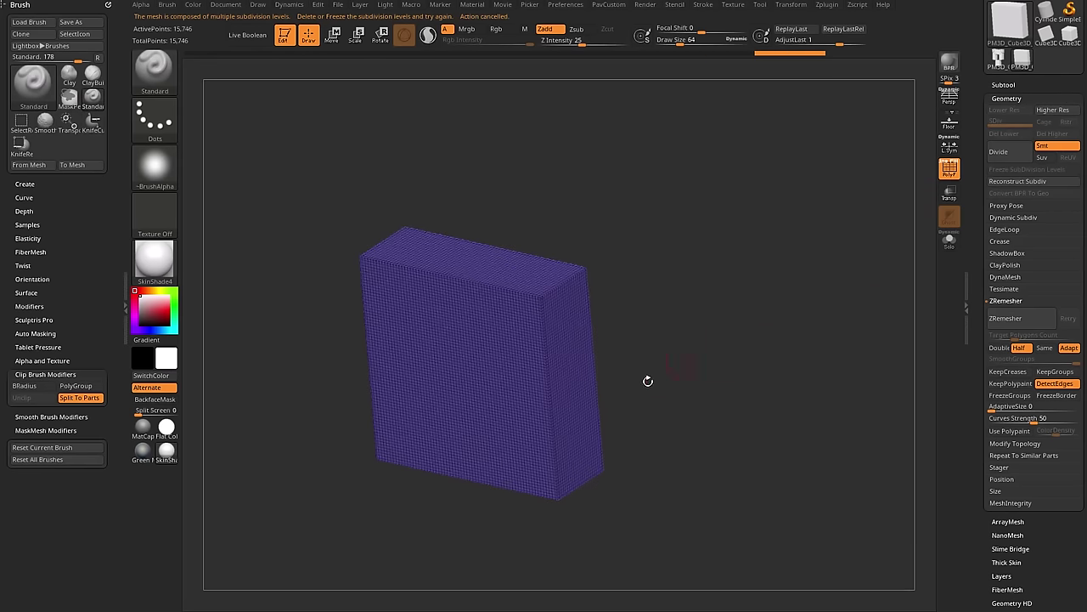
mouse_move(626, 225)
shift+mouse_down()
mouse_move(687, 237)
mouse_move(632, 309)
mouse_move(731, 238)
shift+mouse_up()
key(ctrl+w)
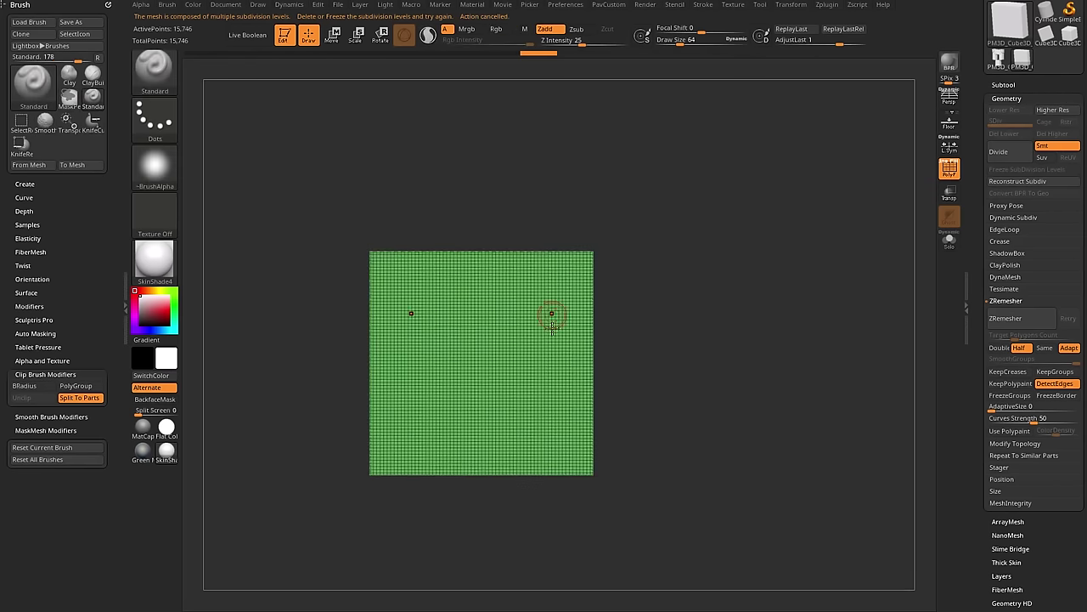
Try a symmetrical bent KnifeCurve cut through the block's upper corners with Split To Parts enabled, and undo it.
key(ctrl+shift)
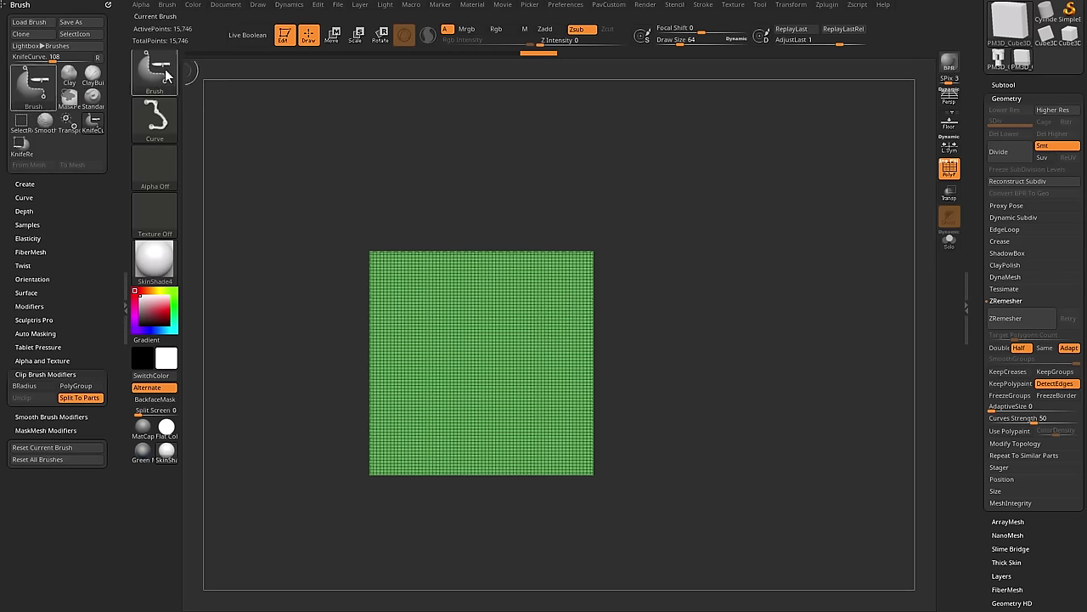
mouse_move(502, 162)
ctrl+shift+mouse_down()
mouse_move(544, 376)
mouse_move(609, 407)
ctrl+shift+mouse_up()
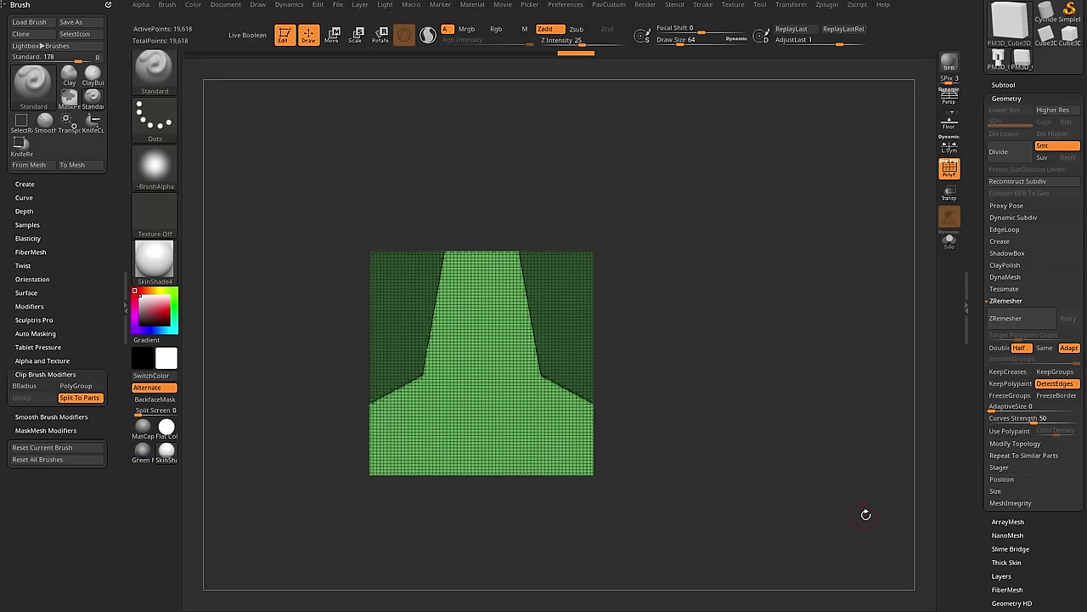
key(ctrl+z)
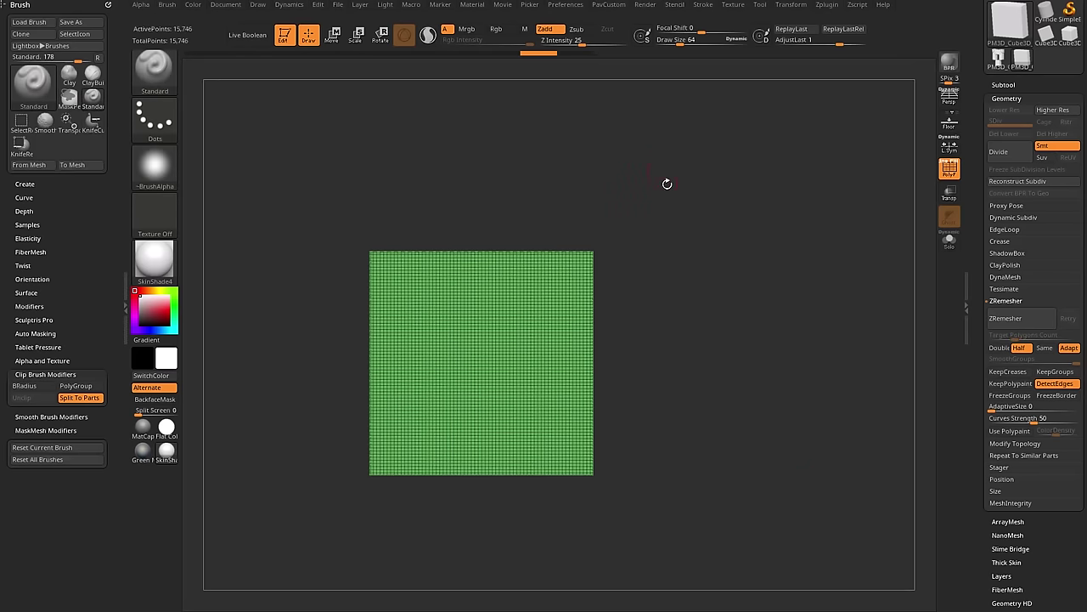
Turn off Split To Parts and turn on BRadius for the KnifeCurve brush.
key(ctrl+shift)
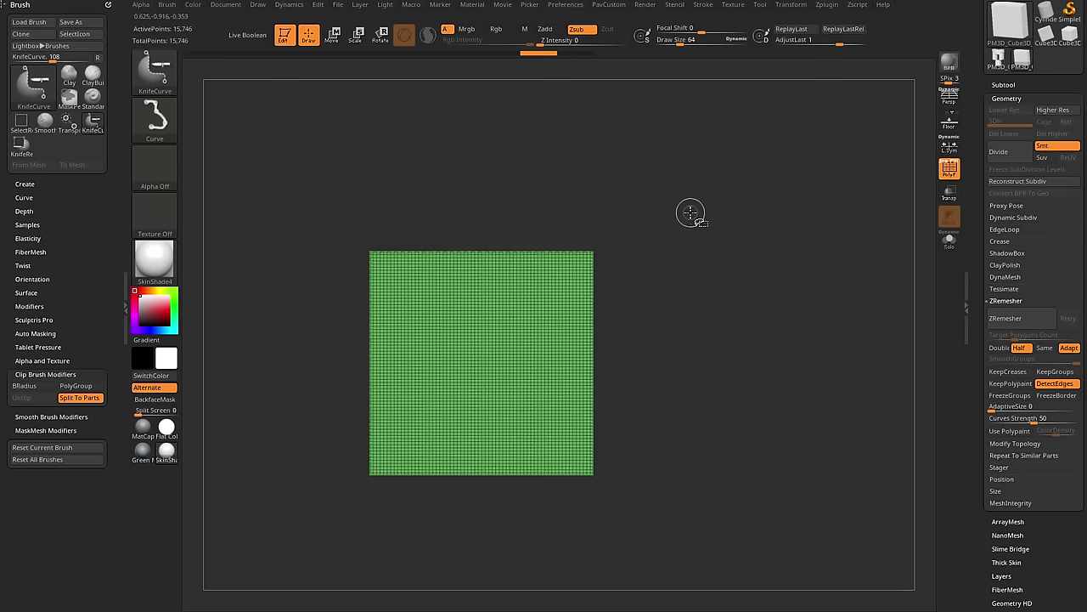
key(ctrl+shift+space)
click(698, 208)
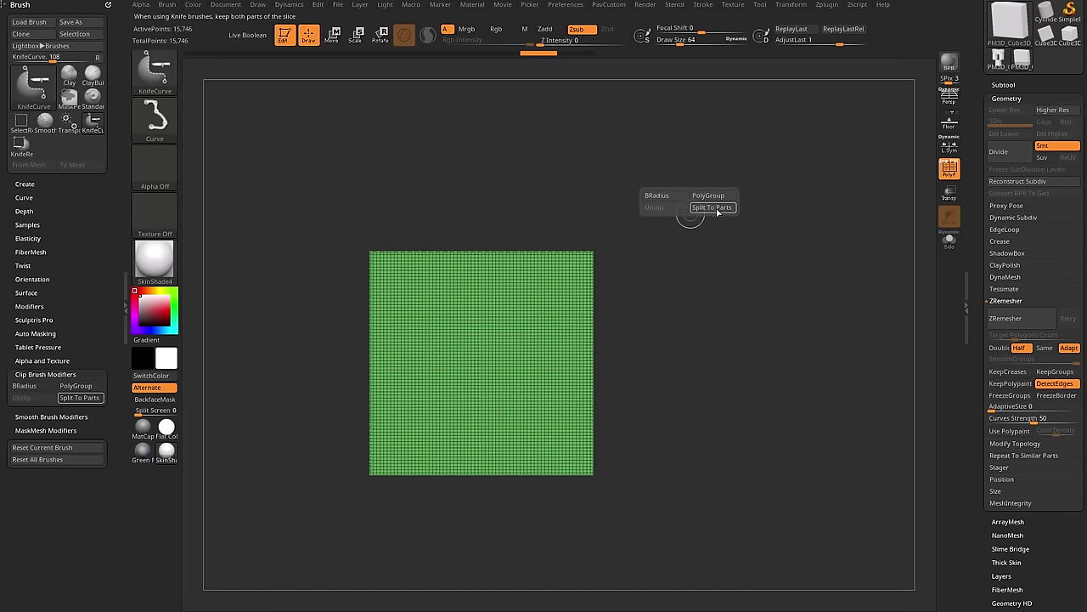
click(669, 202)
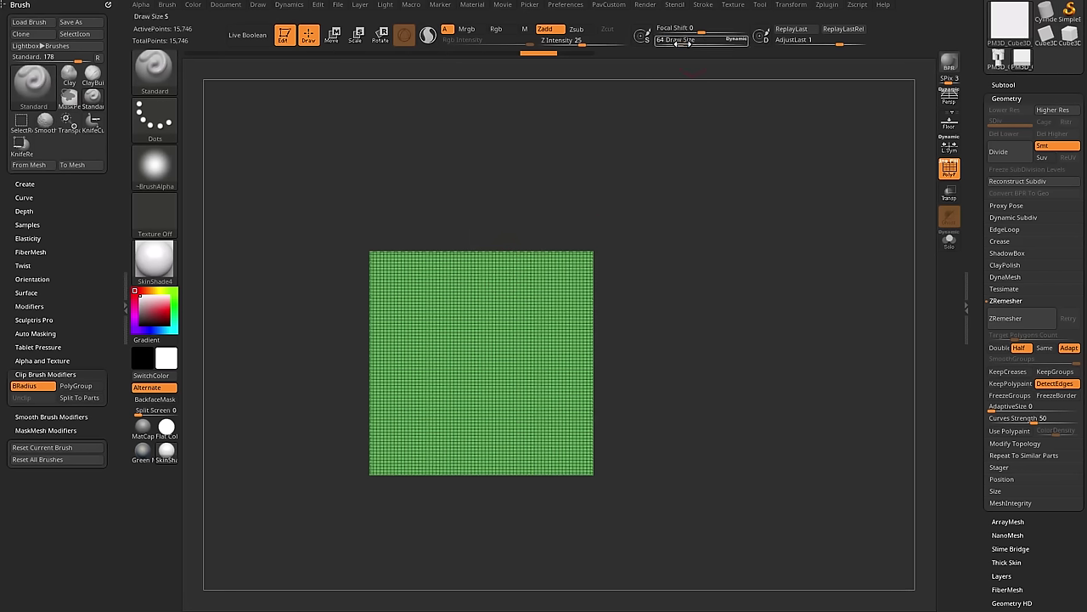
Reduce the Draw Size to about 27 to set a narrow cutting width.
drag(681, 41, 671, 44)
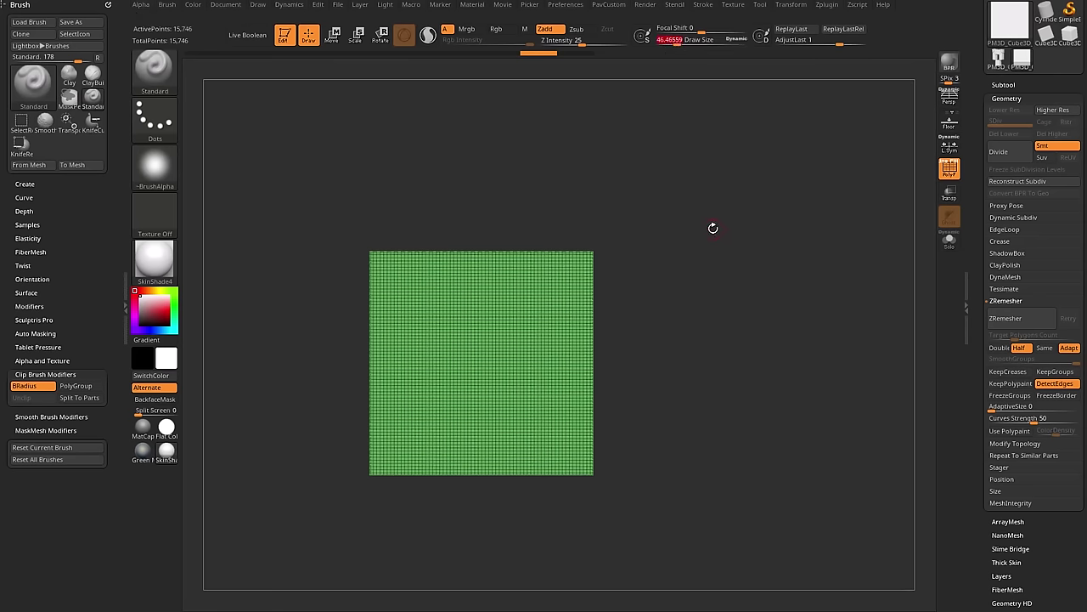
key(s)
mouse_move(710, 225)
mouse_down()
mouse_move(720, 228)
mouse_move(707, 232)
mouse_move(701, 203)
mouse_move(684, 203)
mouse_up()
key(space)
drag(544, 283, 548, 294)
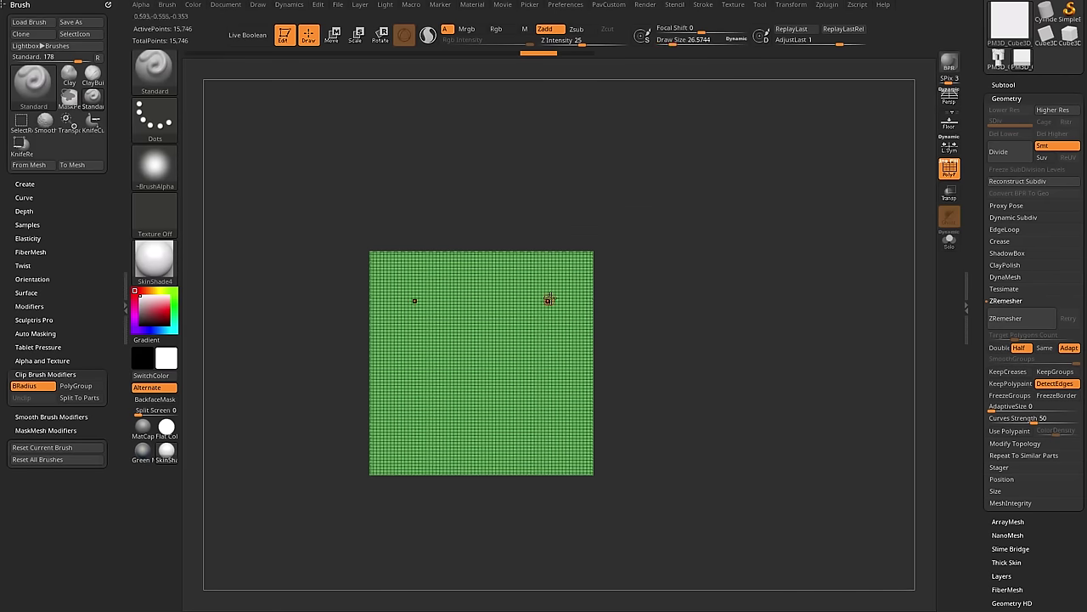
Try a bent KnifeCurve cut with BRadius that keeps only the thin strip along the curve, and undo it.
key(ctrl+shift)
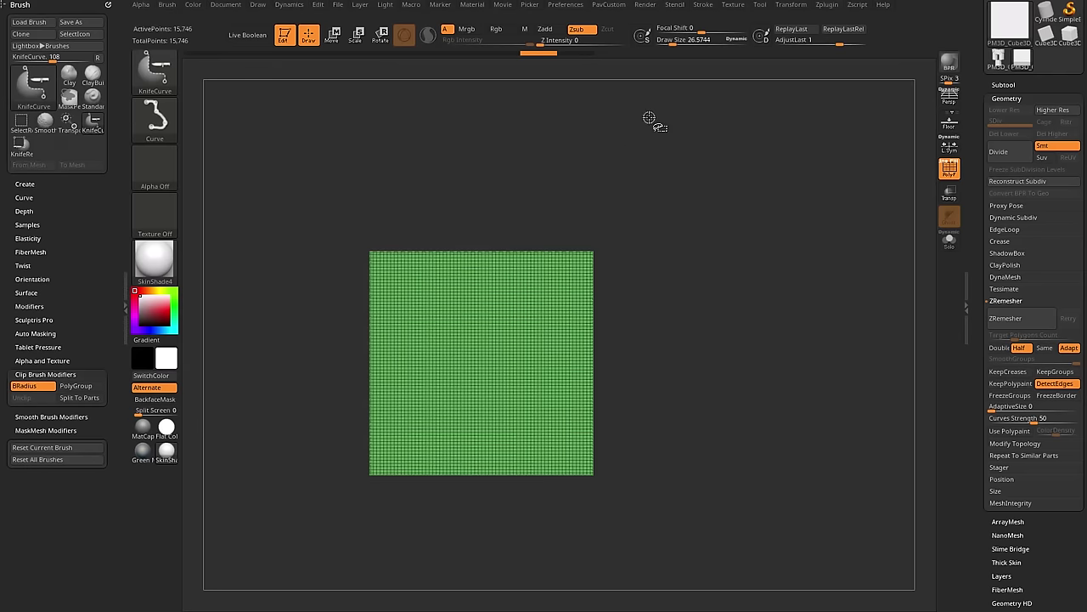
key(ctrl+shift+space)
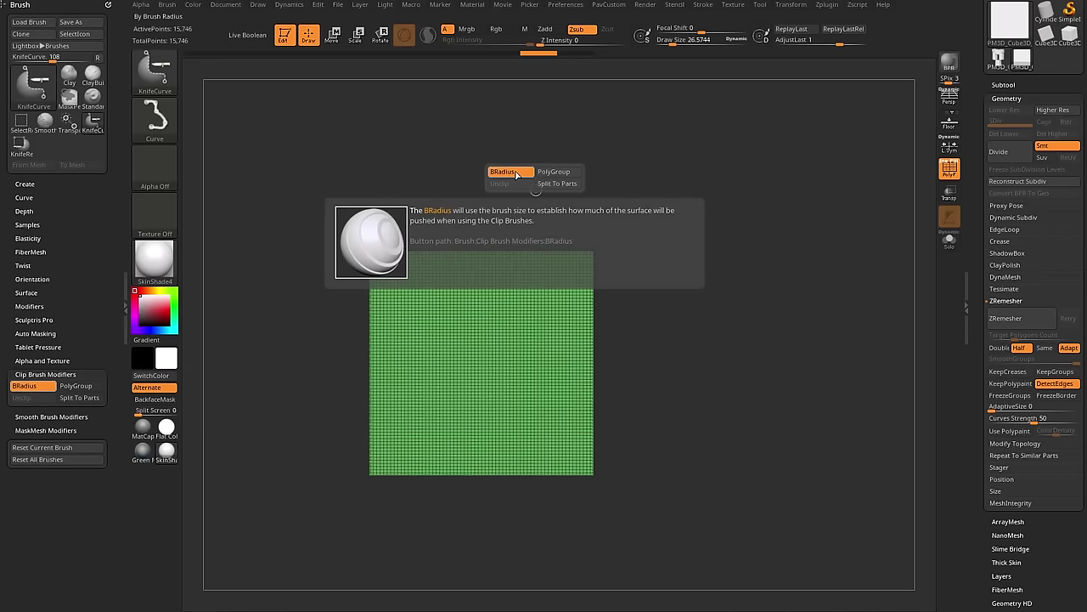
mouse_move(514, 141)
ctrl+shift+mouse_down()
mouse_move(563, 250)
mouse_move(529, 311)
mouse_move(531, 357)
mouse_move(577, 330)
mouse_move(512, 337)
mouse_move(733, 470)
ctrl+shift+mouse_up()
key(alt)
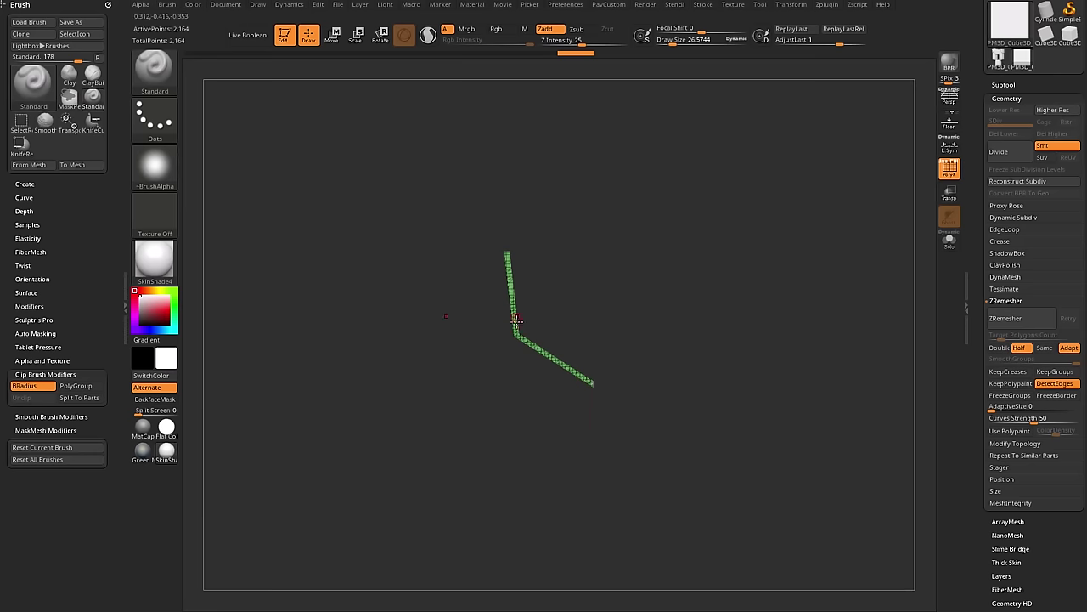
key(ctrl+z)
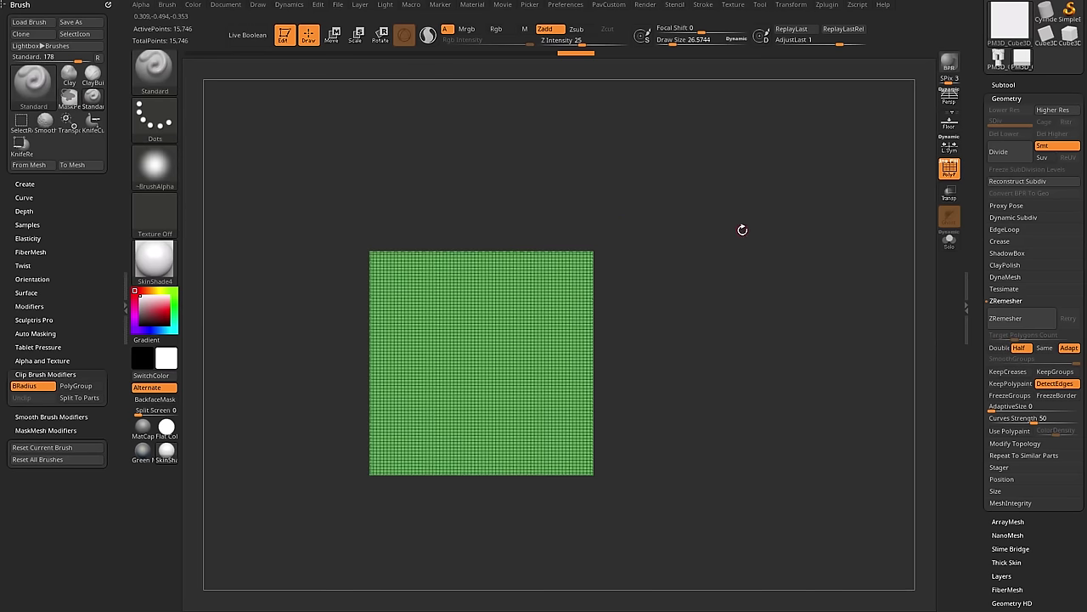
Cut a narrow bent gap around the block's upper-right corner with KnifeCurve, keeping the pieces on both sides.
mouse_move(512, 184)
ctrl+shift+mouse_down()
mouse_move(538, 340)
mouse_move(531, 351)
mouse_move(701, 413)
mouse_move(677, 398)
mouse_move(682, 388)
ctrl+shift+mouse_up()
key(alt)
key(alt)
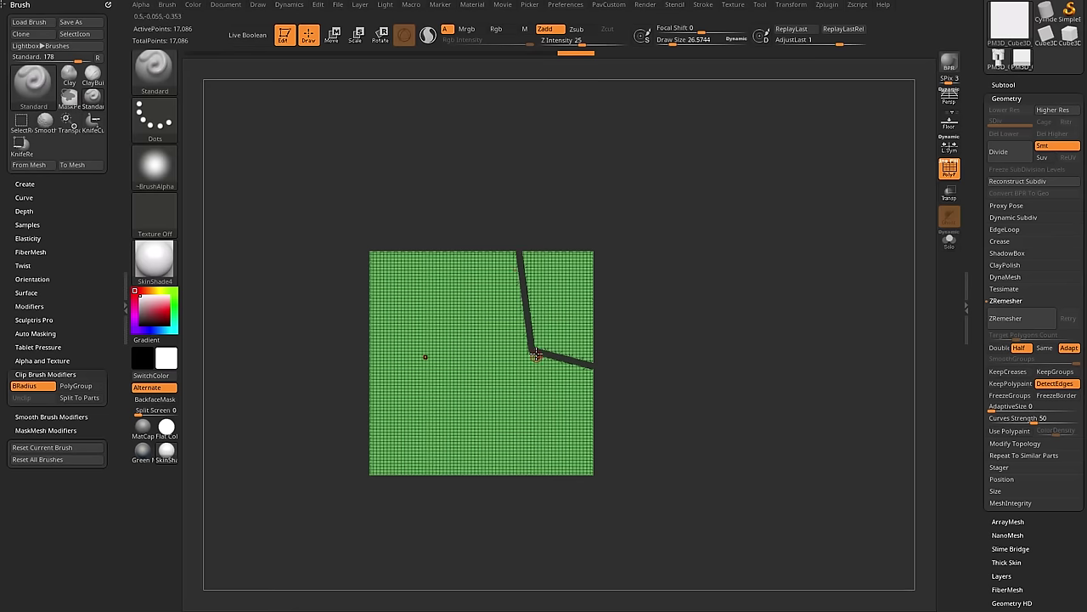
Try a wider second KnifeCurve gap in the upper-right corner piece with a Draw Size of about 59, and undo it.
drag(692, 285, 722, 293)
key(s)
drag(656, 267, 670, 263)
mouse_move(543, 189)
ctrl+shift+mouse_down()
mouse_move(565, 310)
mouse_move(626, 340)
ctrl+shift+mouse_up()
key(ctrl+z)
mouse_move(538, 199)
ctrl+shift+mouse_down()
mouse_move(568, 314)
mouse_move(714, 374)
ctrl+shift+mouse_up()
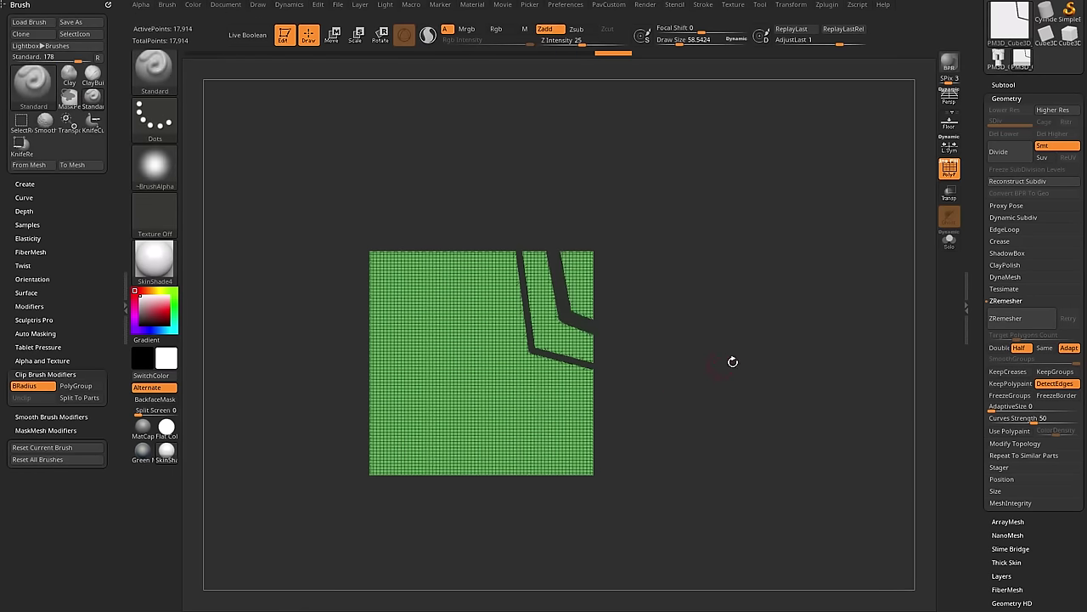
mouse_move(790, 290)
mouse_down()
mouse_move(830, 317)
mouse_move(790, 294)
mouse_up()
key(ctrl+z)
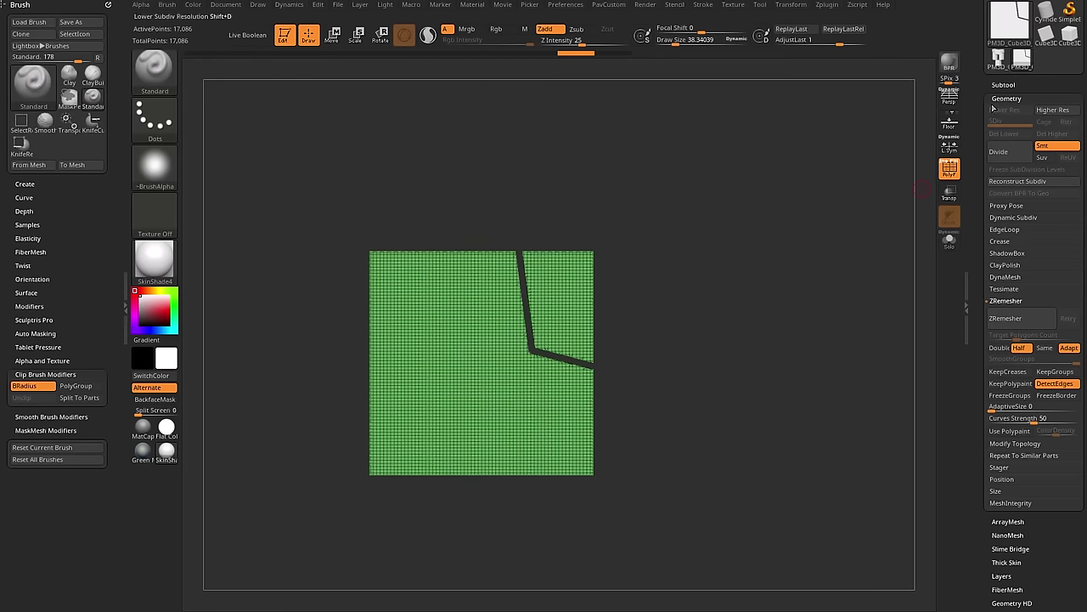
Try Mirror And Weld on the cut block and undo it.
click(1006, 301)
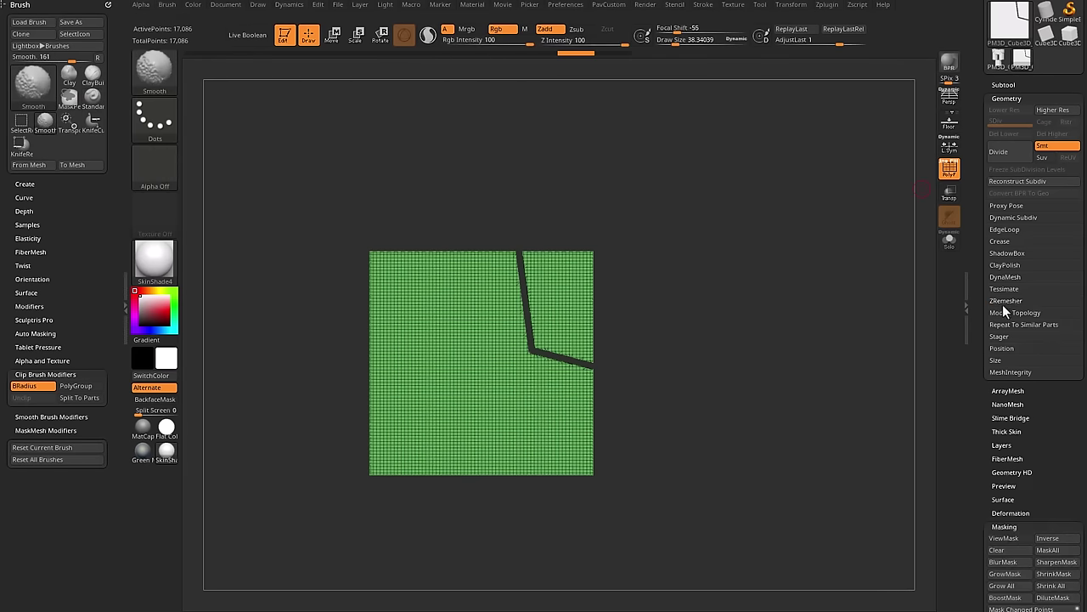
click(1010, 313)
drag(989, 359, 983, 277)
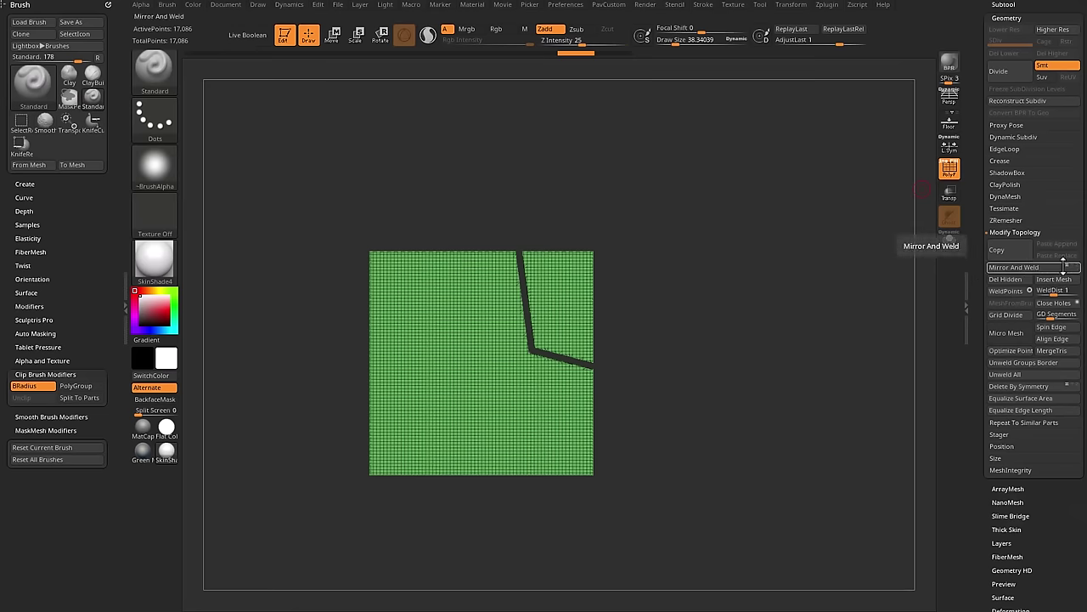
click(1040, 268)
key(ctrl+z)
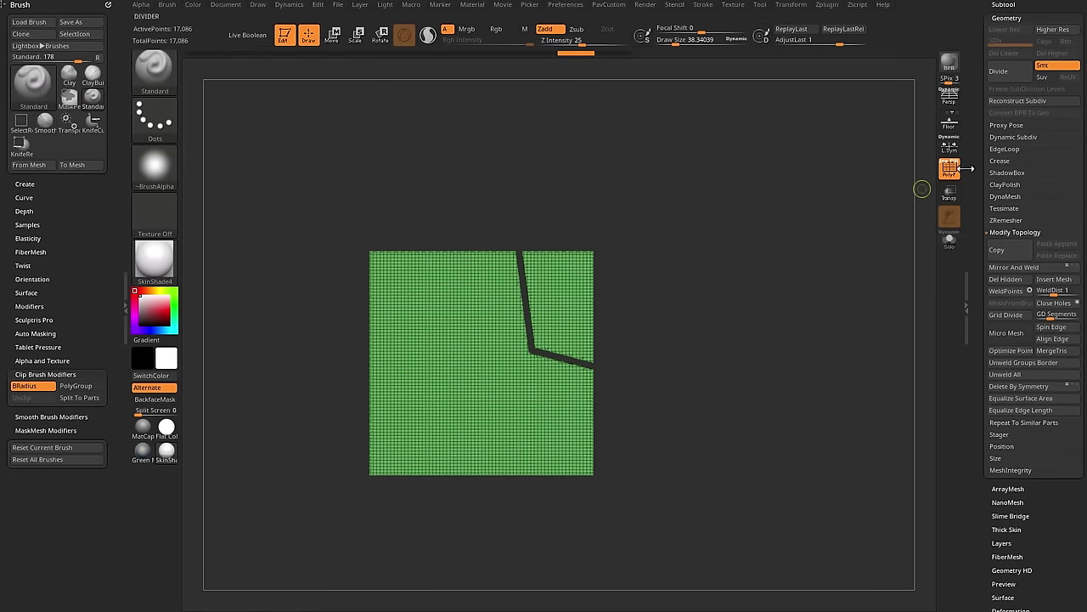
Turn on the floor grid and examine the cut block and its symmetry axis from an angle.
key(shift+p)
drag(791, 273, 450, 431)
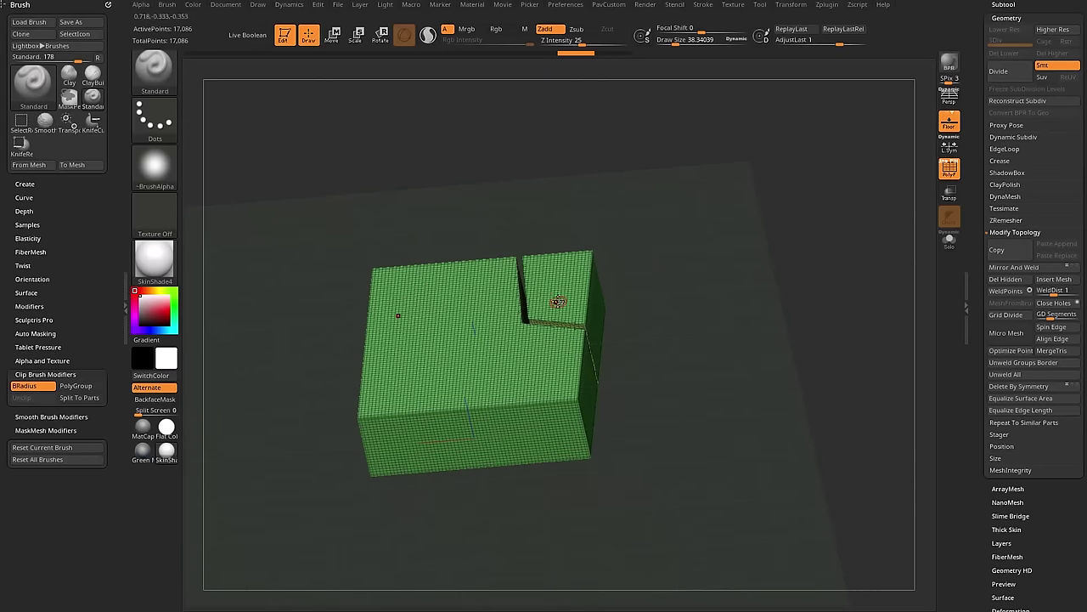
shift+drag(716, 229, 733, 287)
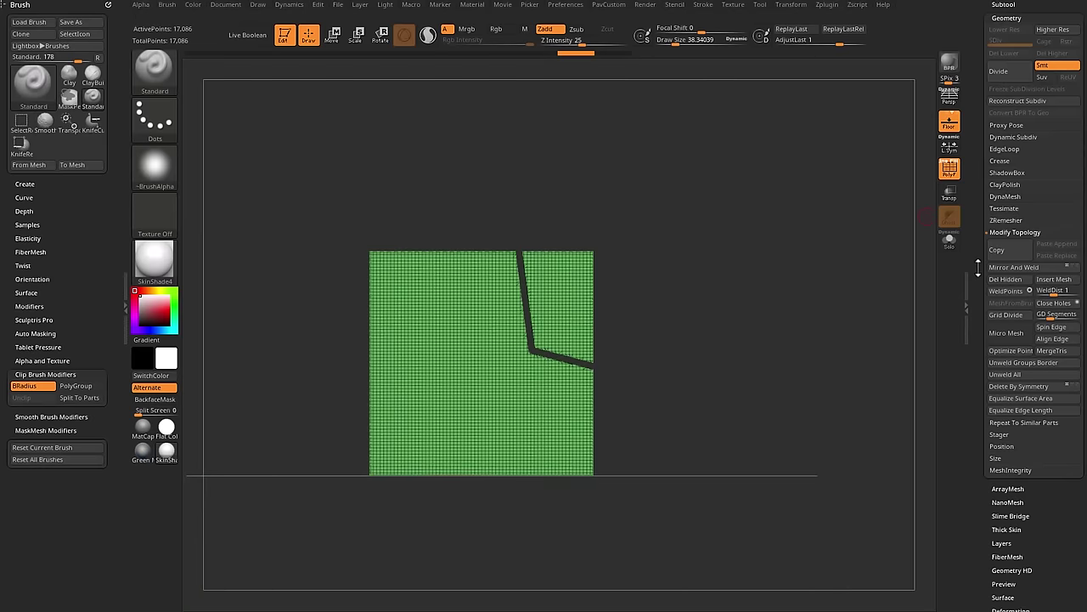
Flip the cut block horizontally with the Mirror deformation so the gap lies in the opposite upper corner.
drag(978, 267, 978, 64)
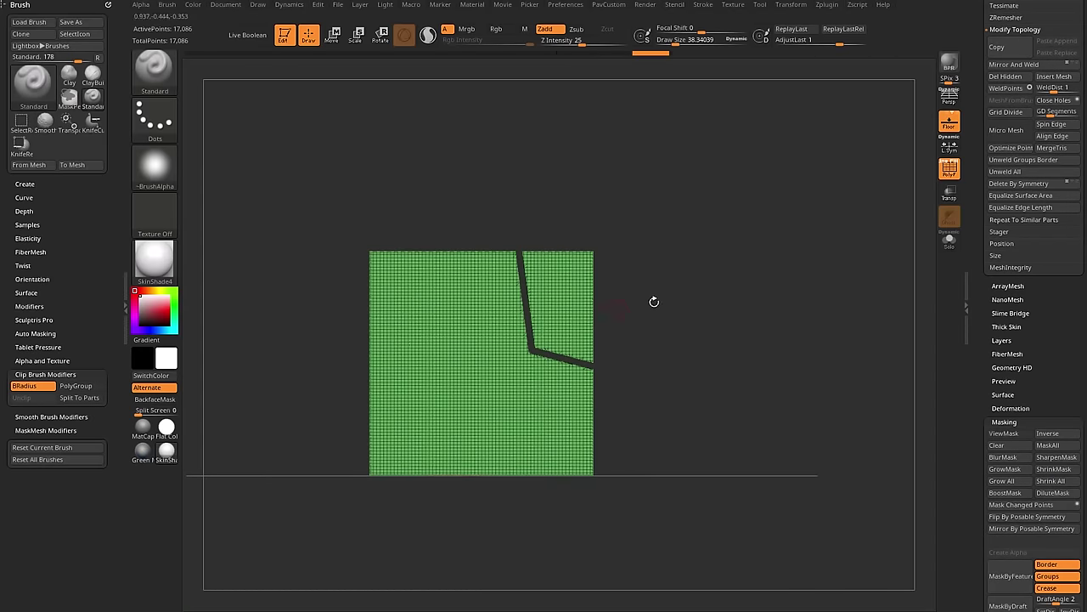
drag(974, 432, 974, 288)
shift+click(1005, 276)
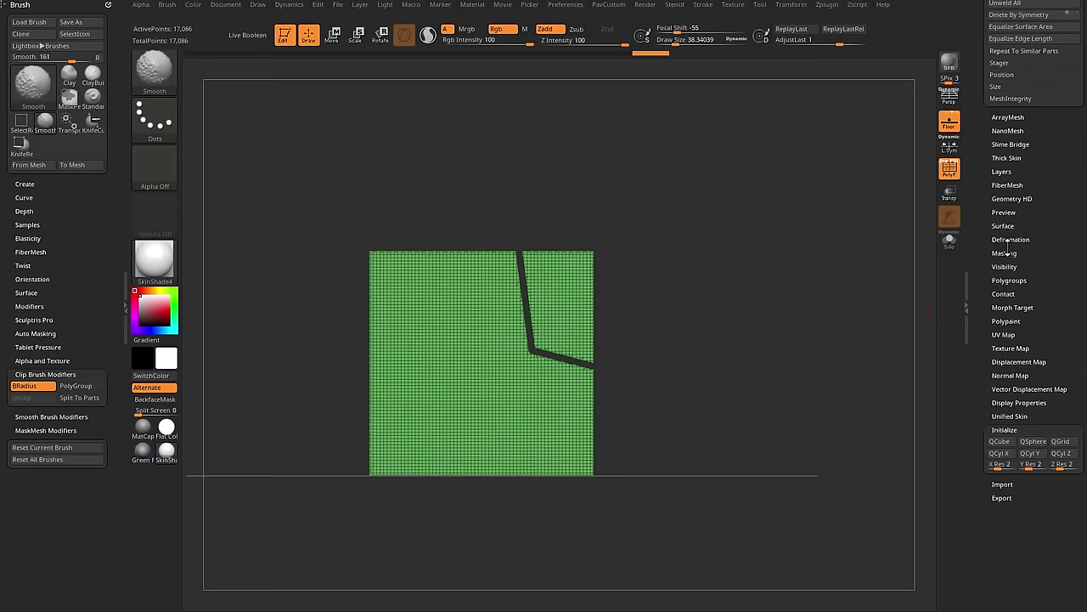
shift+click(1009, 242)
click(996, 200)
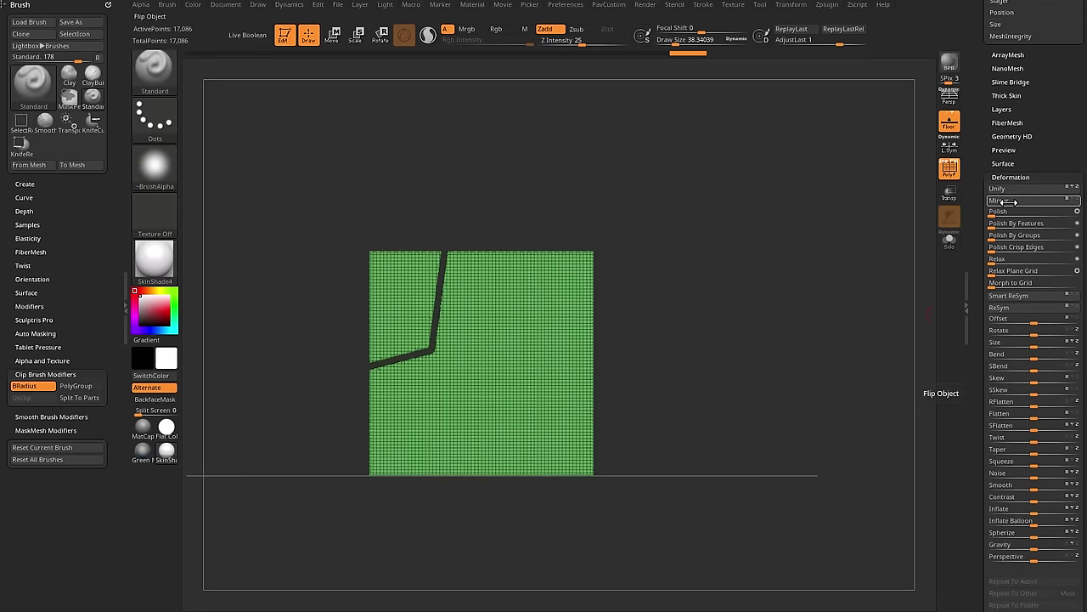
Apply Mirror And Weld to the flipped block to copy the bent gap to the other side.
scroll(983, 192, up, 5)
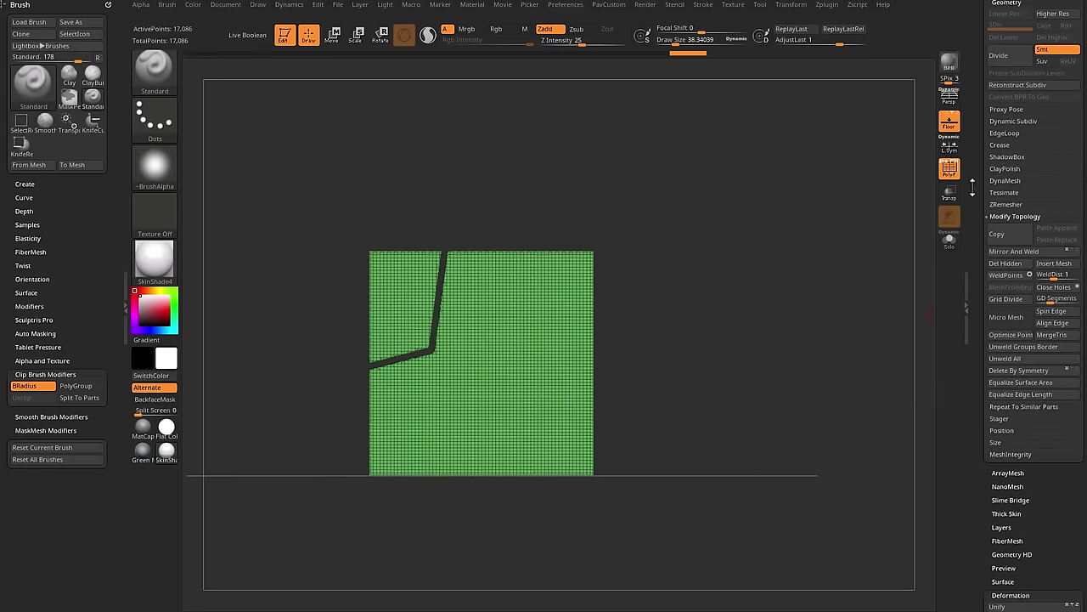
click(974, 141)
drag(982, 242, 982, 95)
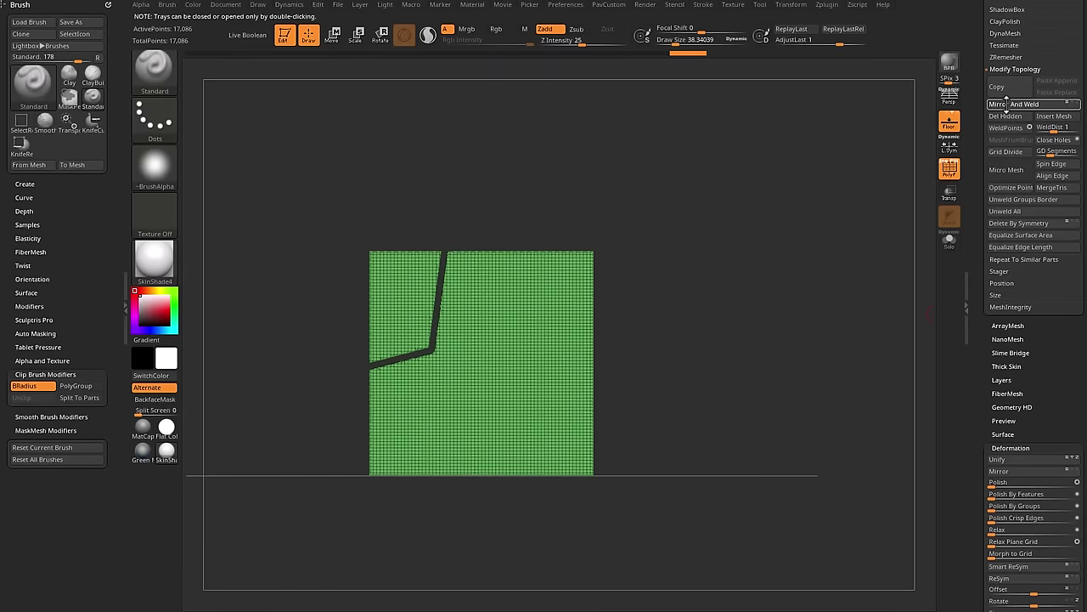
click(1004, 103)
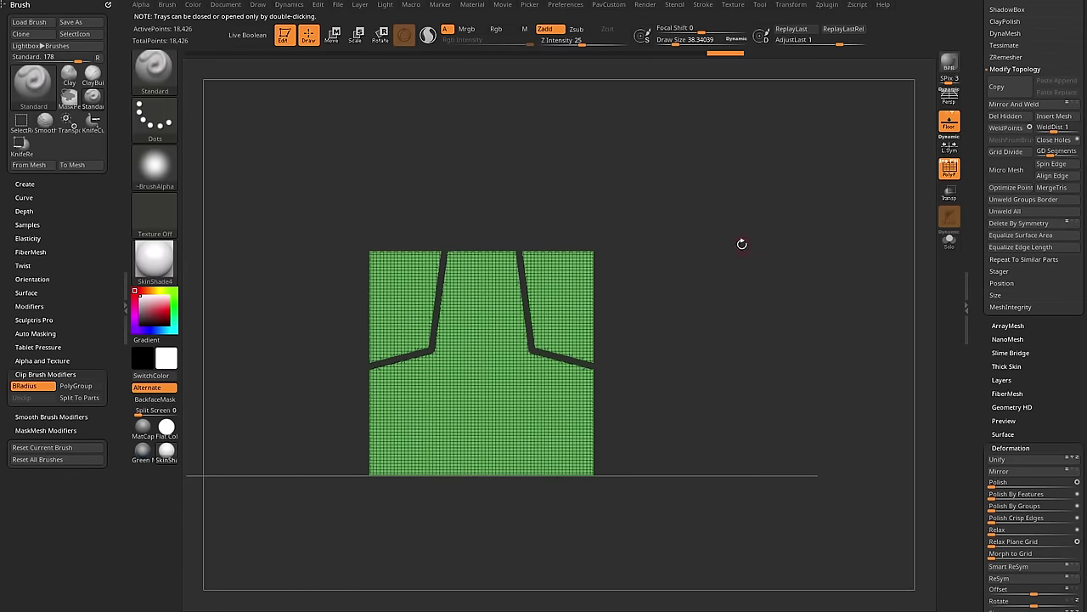
key(space)
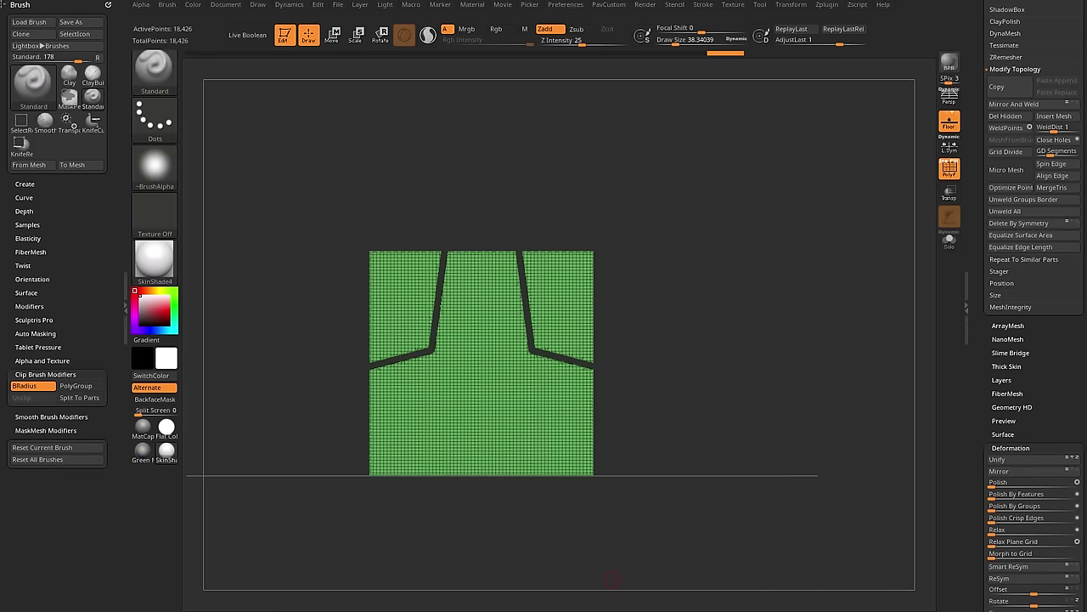
key(alt+Tab)
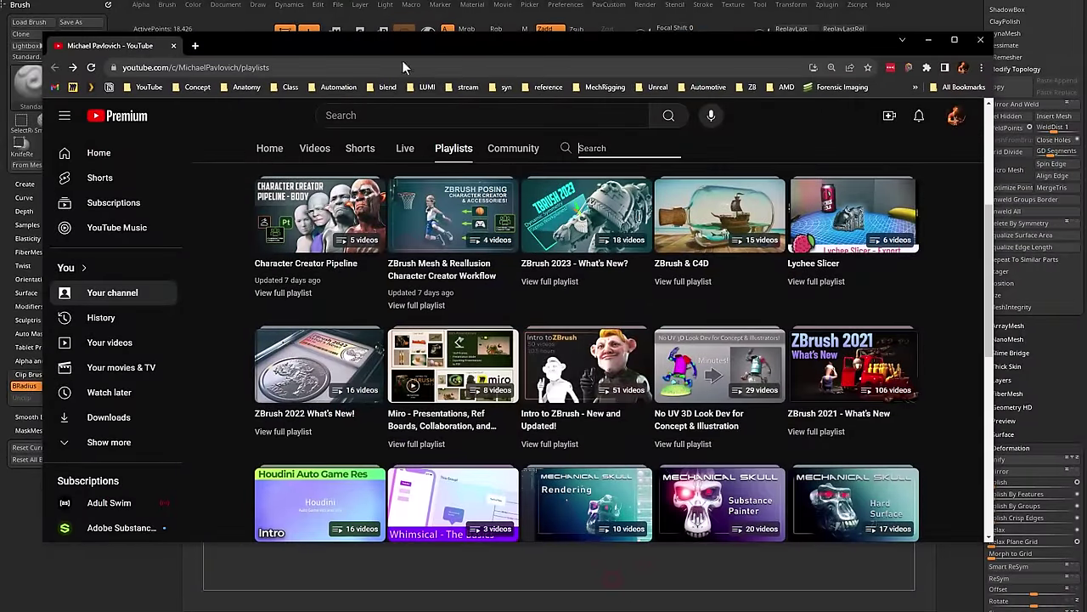
key(alt+Tab)
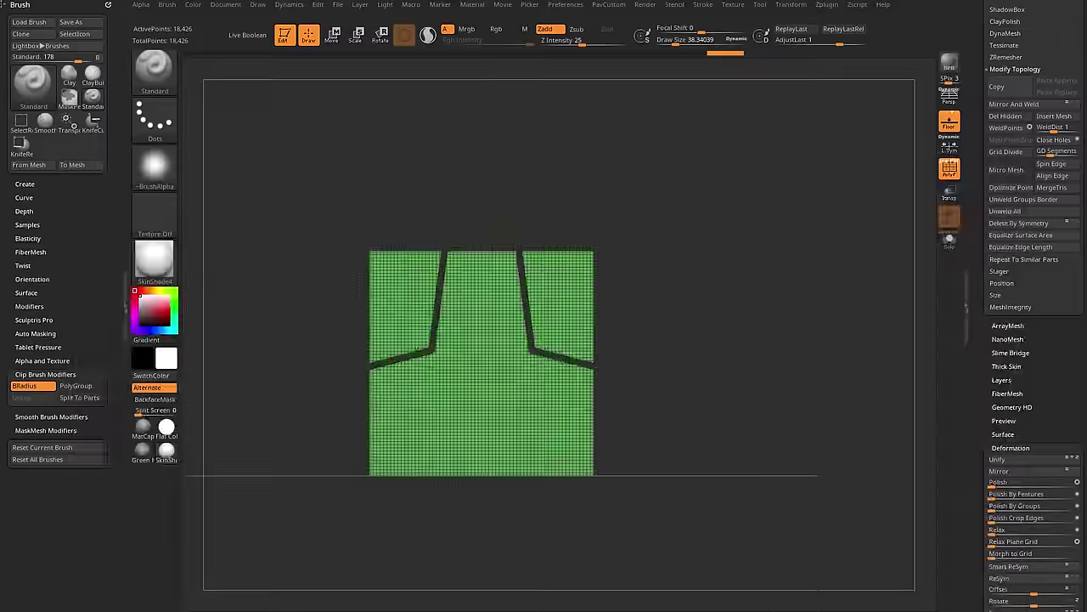
key(space)
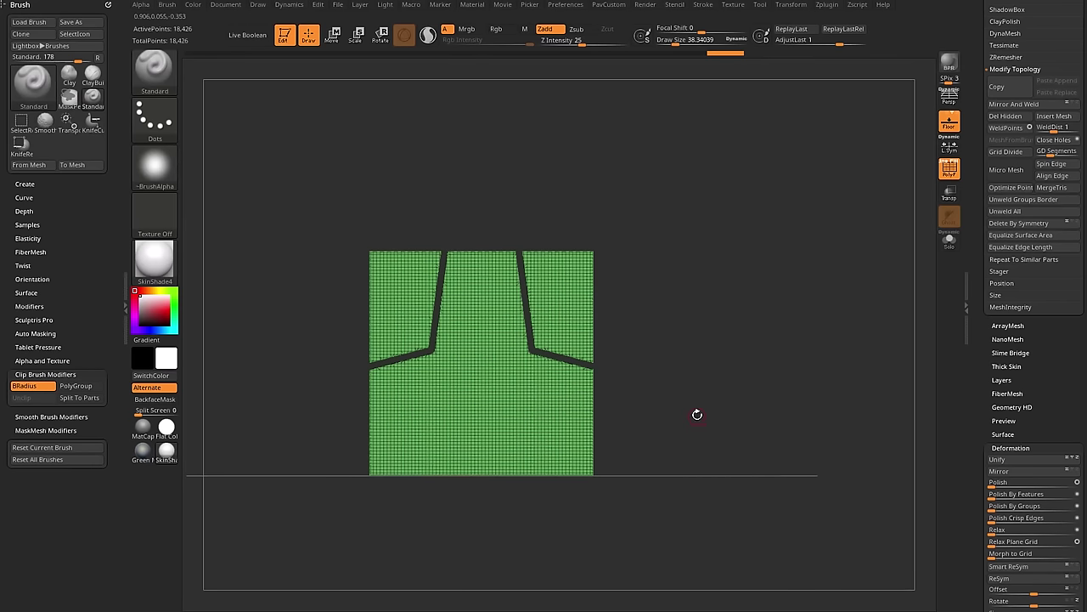
Cut a rectangular part out of the block's lower middle using the KnifeRect brush with BRadius off and Split To Parts on.
key(ctrl+shift)
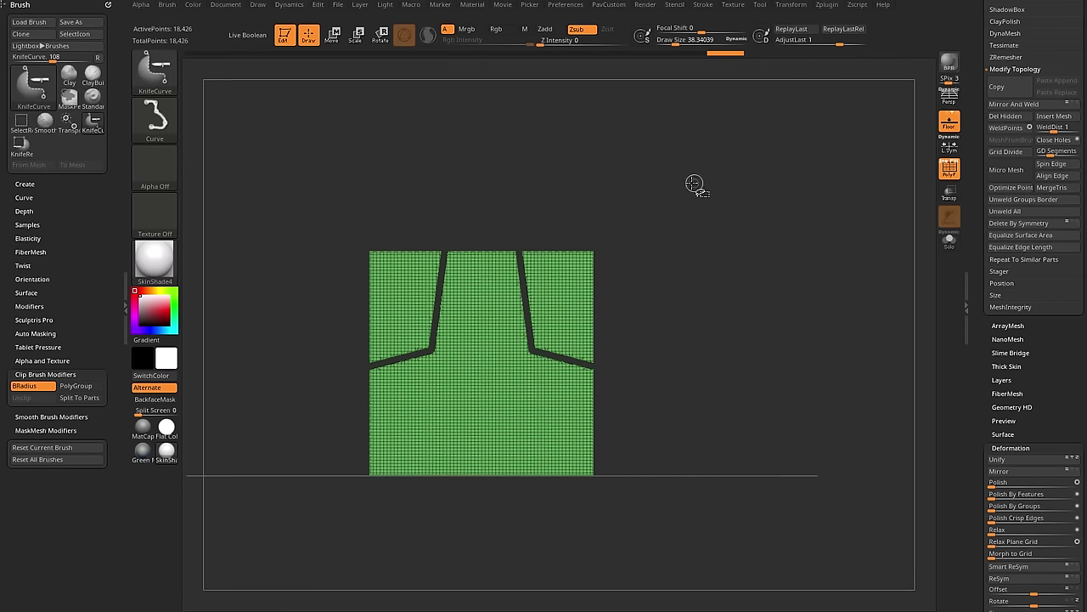
key(space)
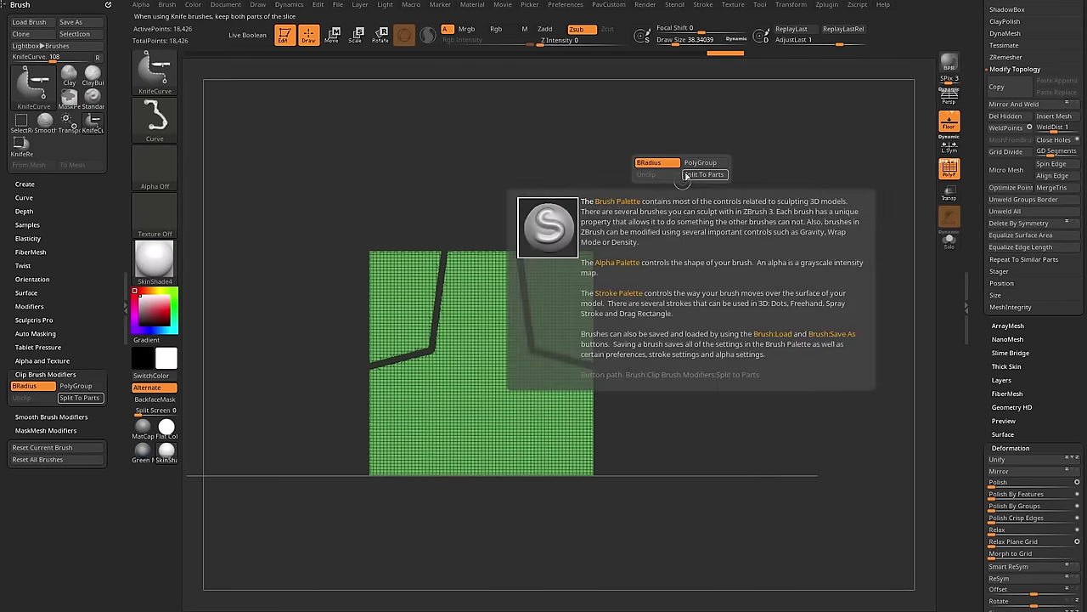
click(666, 163)
click(705, 175)
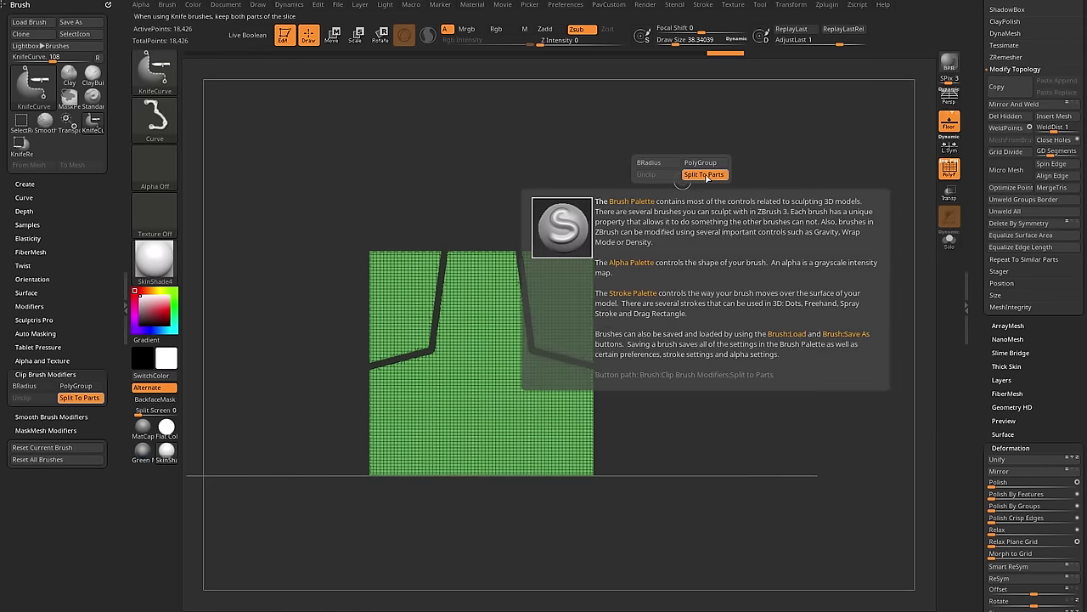
click(168, 75)
click(264, 83)
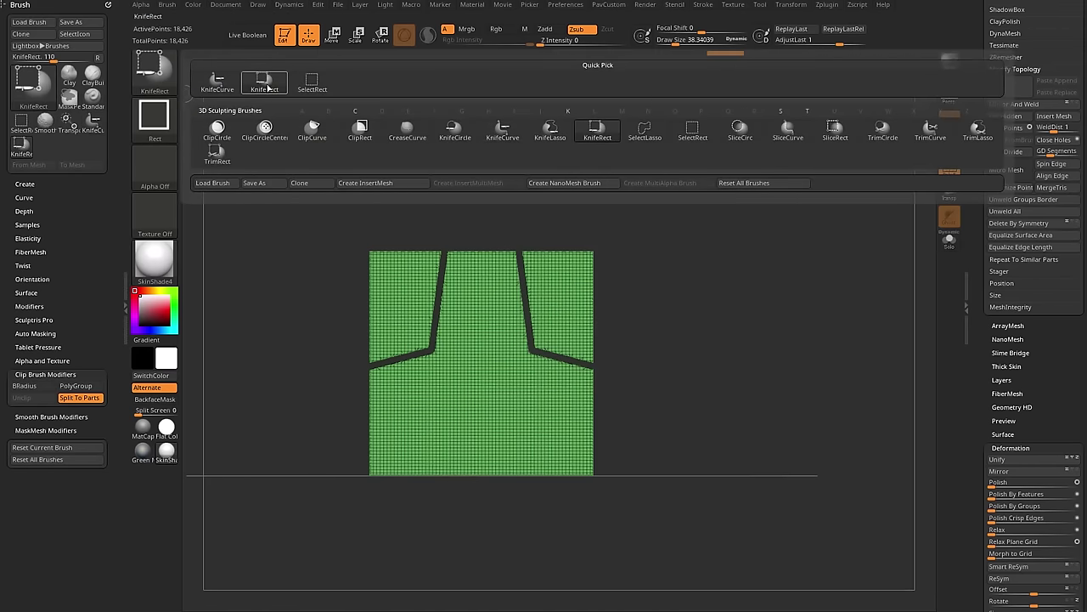
mouse_move(605, 289)
mouse_down()
mouse_move(663, 488)
mouse_move(507, 553)
mouse_move(519, 563)
mouse_move(519, 592)
mouse_move(539, 600)
mouse_up()
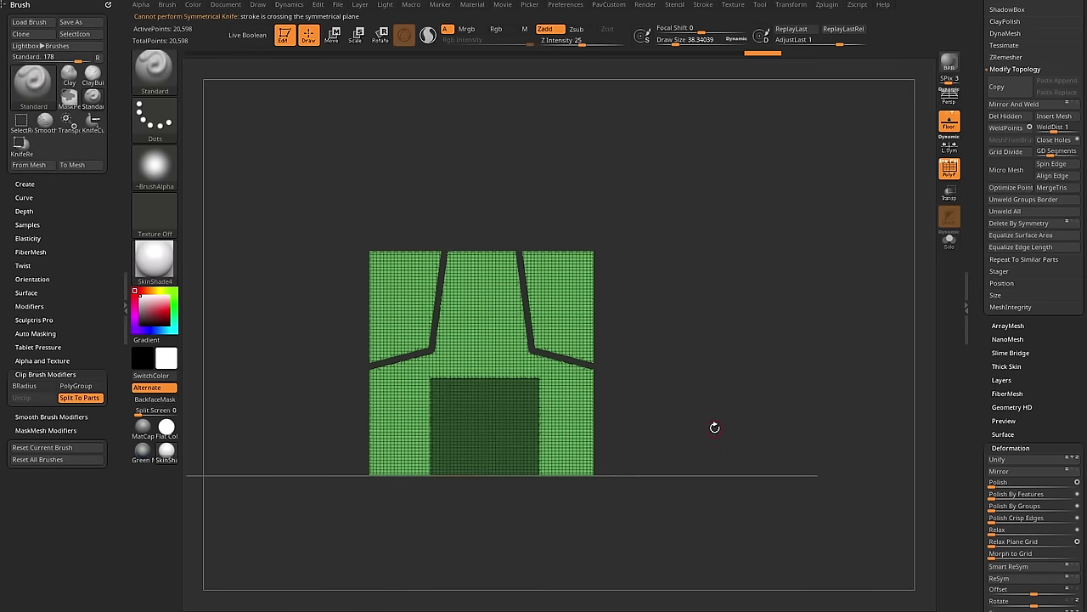
Invert the mask and move the cut rectangular part straight down, clear of the block's opening.
ctrl+click(736, 347)
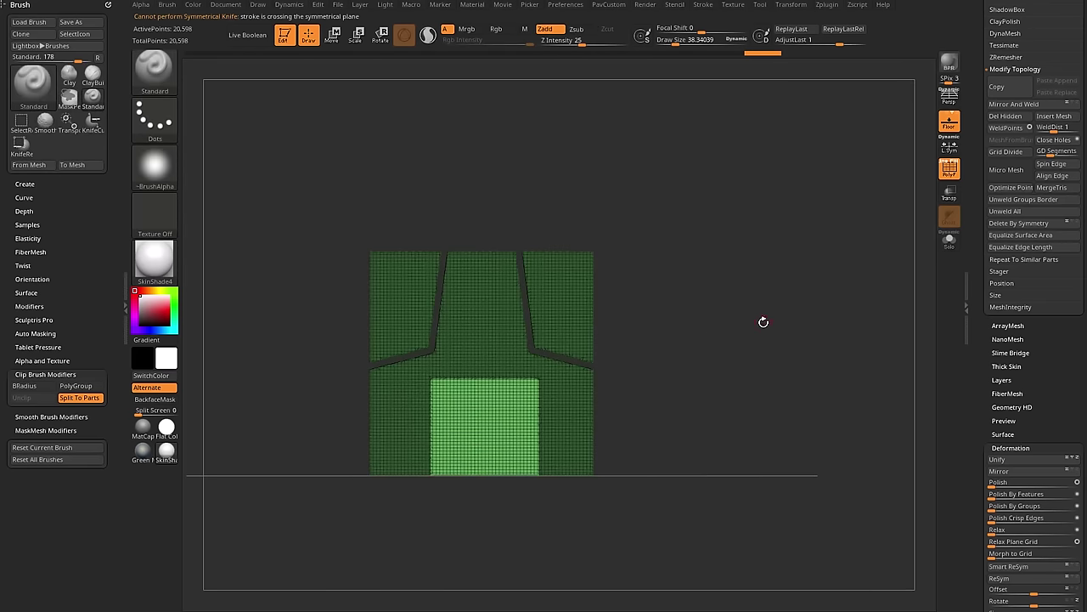
key(w)
drag(481, 295, 481, 435)
mouse_move(712, 284)
mouse_down()
mouse_move(759, 283)
mouse_move(726, 274)
mouse_up()
alt+drag(707, 340, 707, 284)
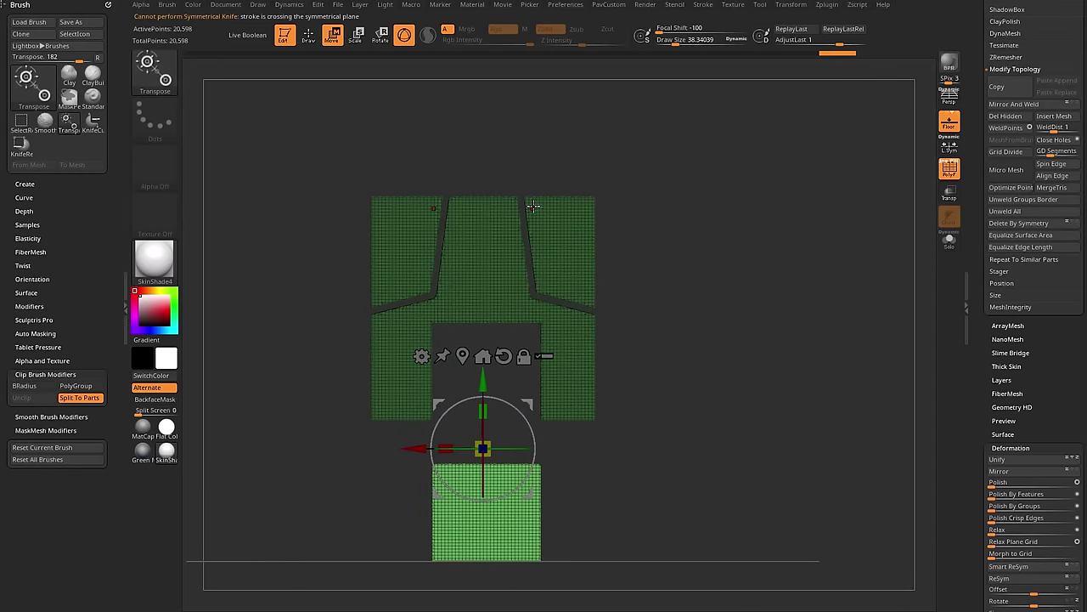
drag(481, 385, 481, 247)
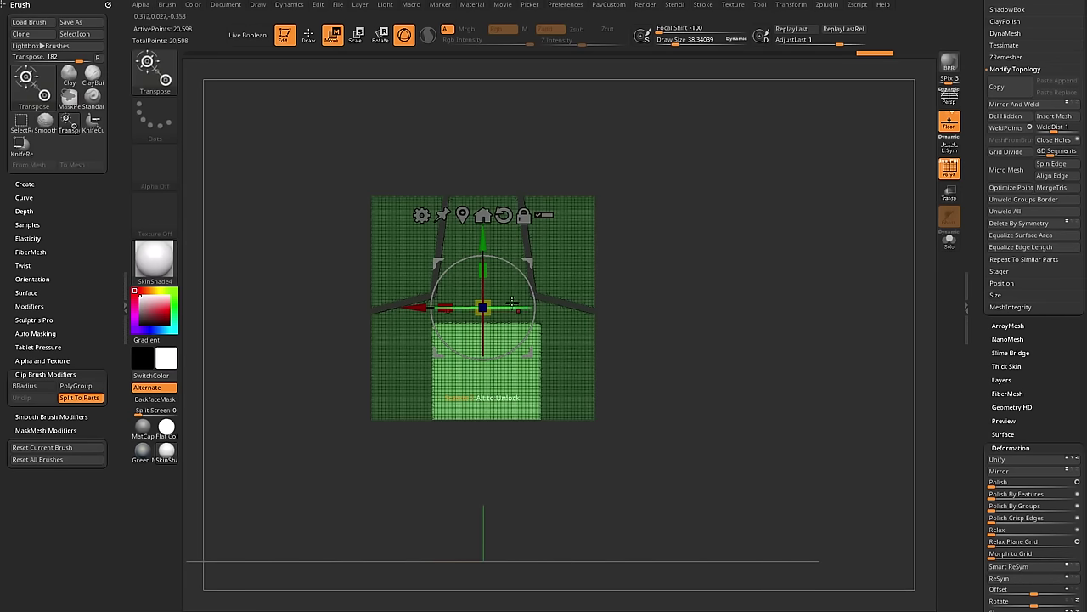
drag(482, 307, 499, 297)
key(ctrl+z)
drag(483, 243, 483, 349)
key(q)
Inspect the separated part from an angle, clear the mask, and turn off the floor grid.
mouse_move(737, 296)
mouse_down()
mouse_move(582, 462)
mouse_move(767, 252)
mouse_move(732, 274)
mouse_up()
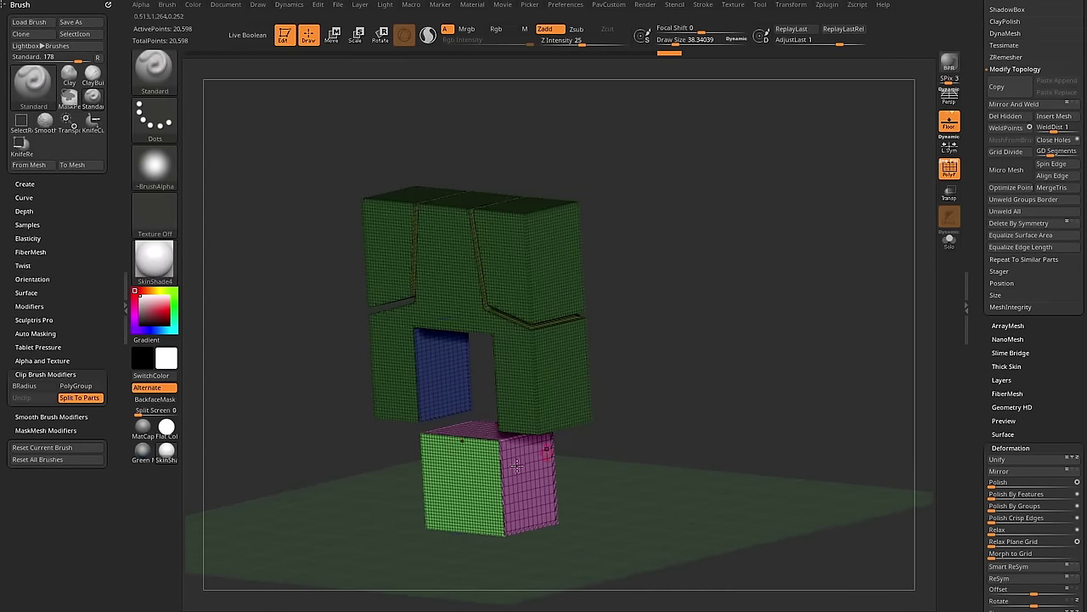
drag(680, 338, 768, 270)
drag(748, 228, 762, 231)
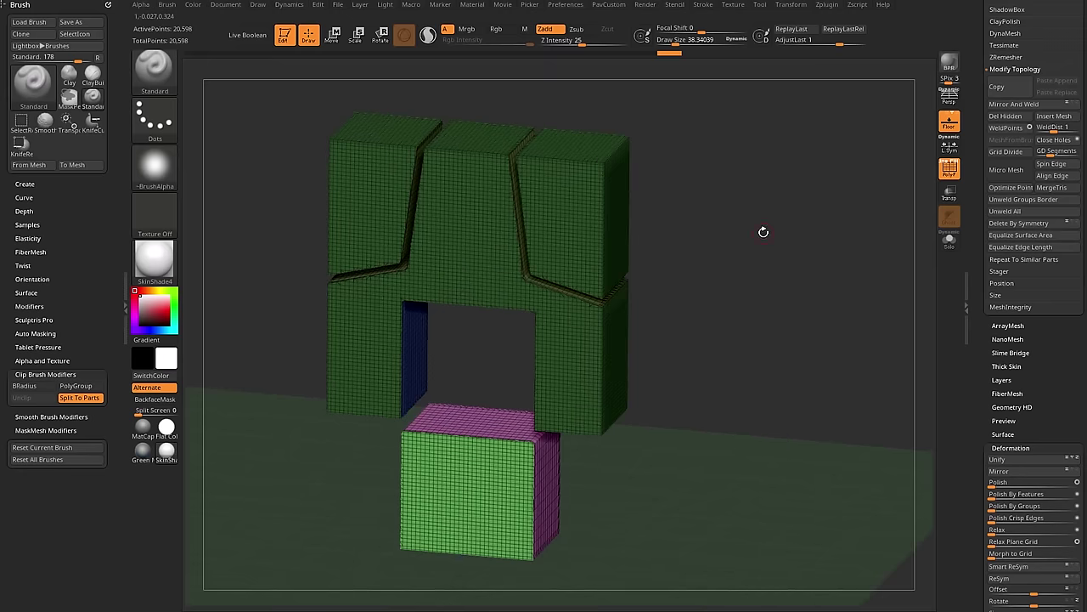
ctrl+drag(776, 189, 825, 248)
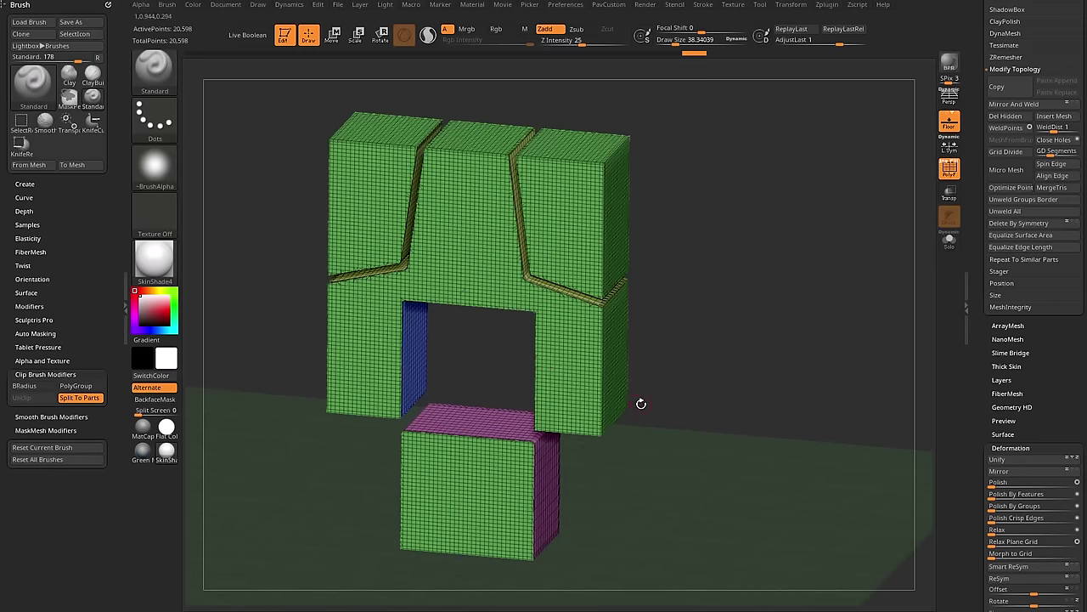
click(948, 121)
shift+drag(823, 185, 740, 292)
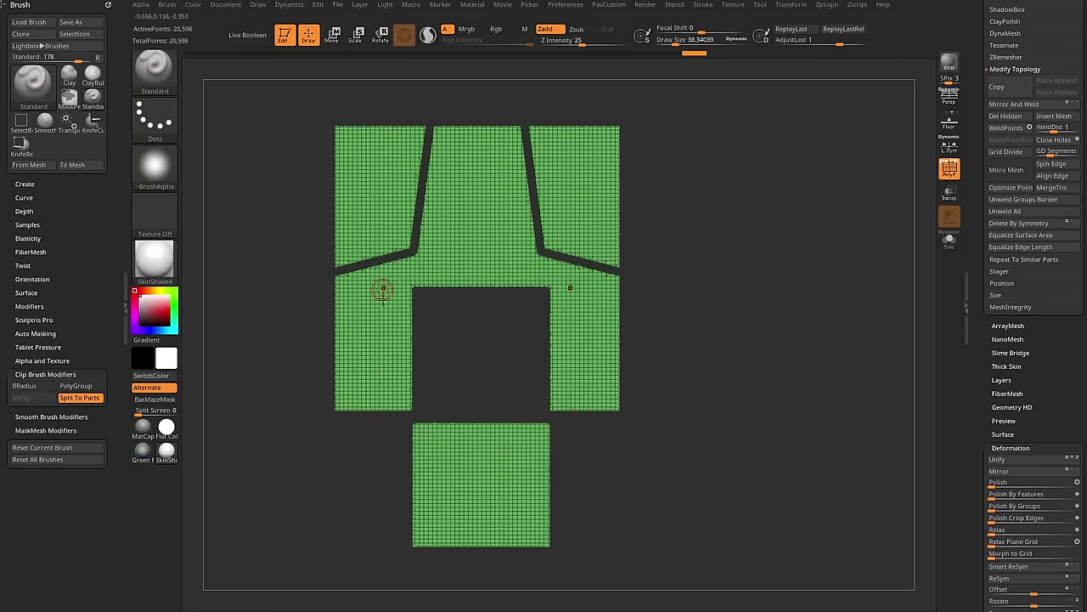
Apply Mirror And Weld to the block and its separated rectangular part, and inspect the result from several angles.
scroll(1032, 170, up, 1)
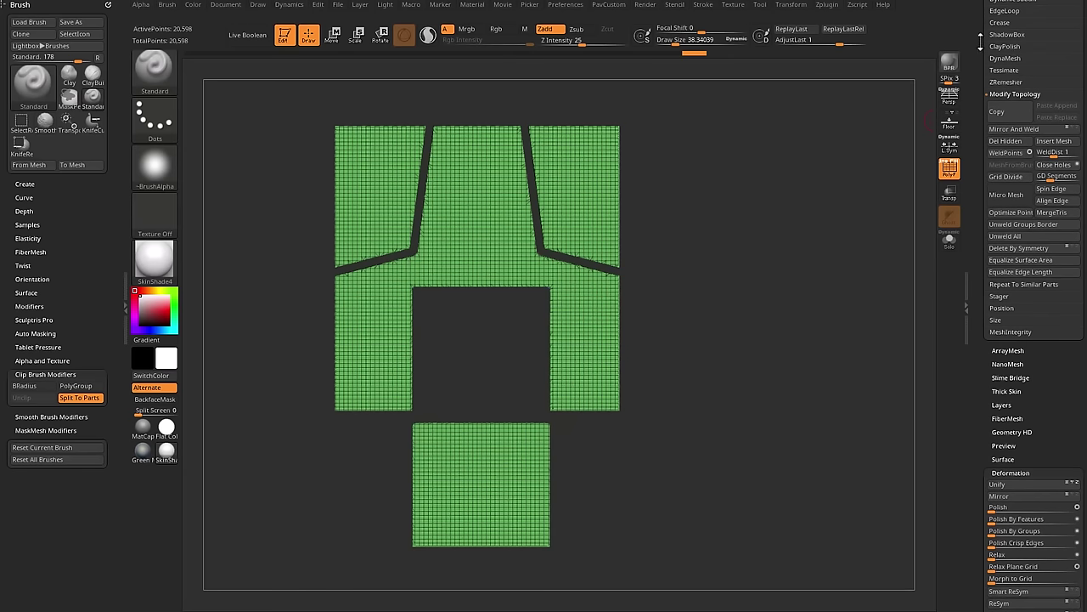
click(1014, 128)
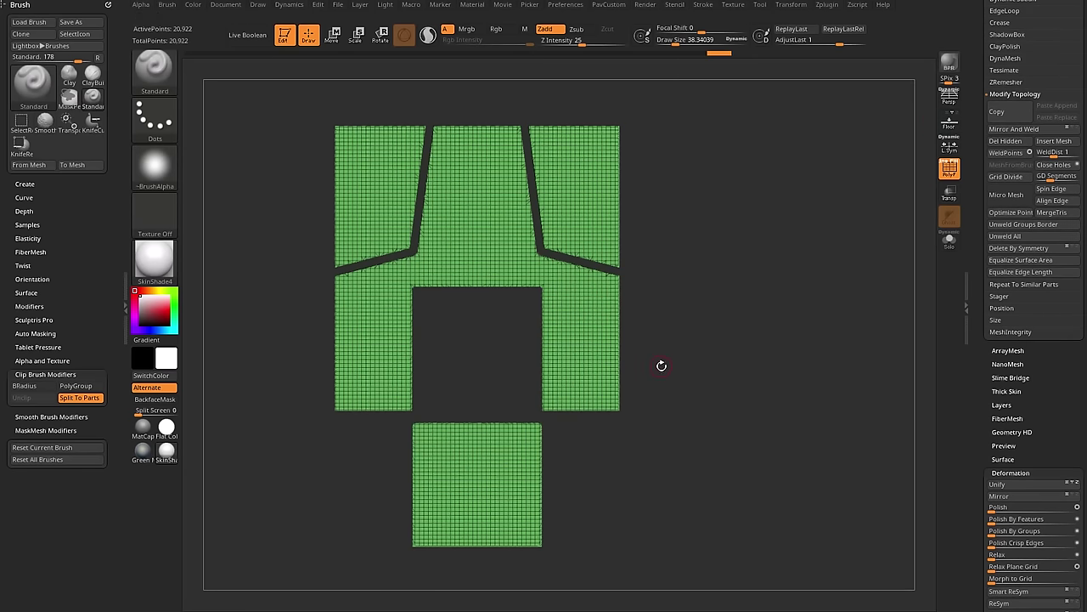
drag(762, 180, 776, 228)
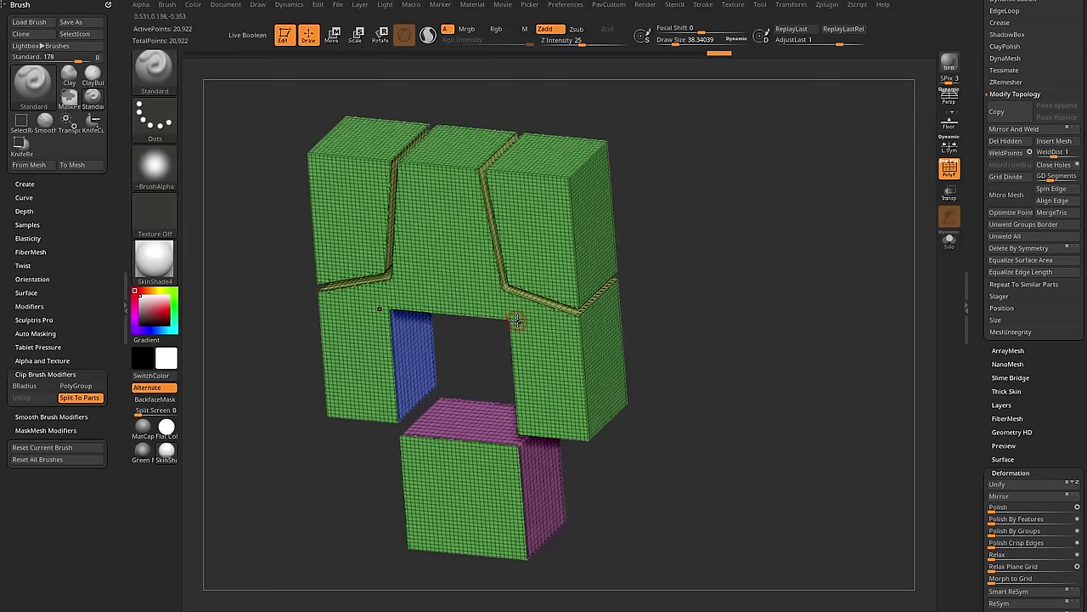
drag(481, 371, 767, 269)
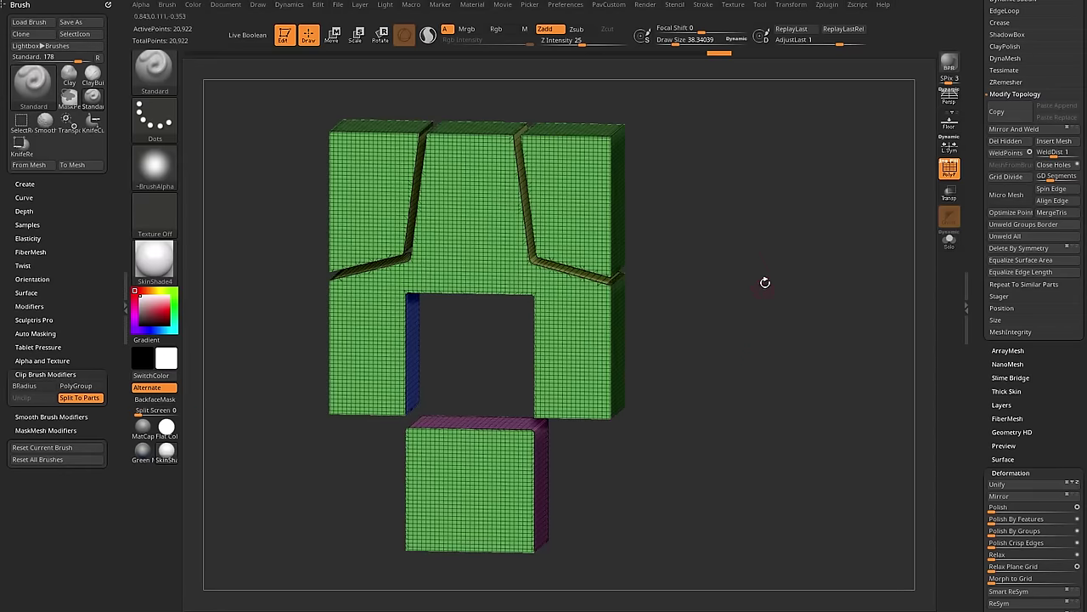
drag(764, 282, 794, 229)
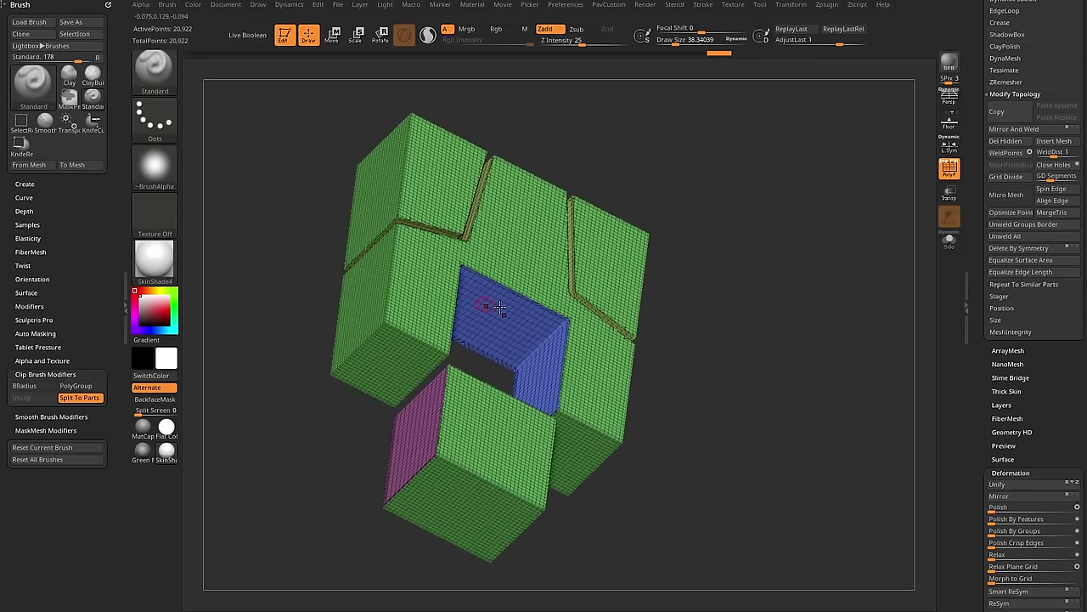
drag(703, 371, 556, 370)
drag(773, 239, 762, 342)
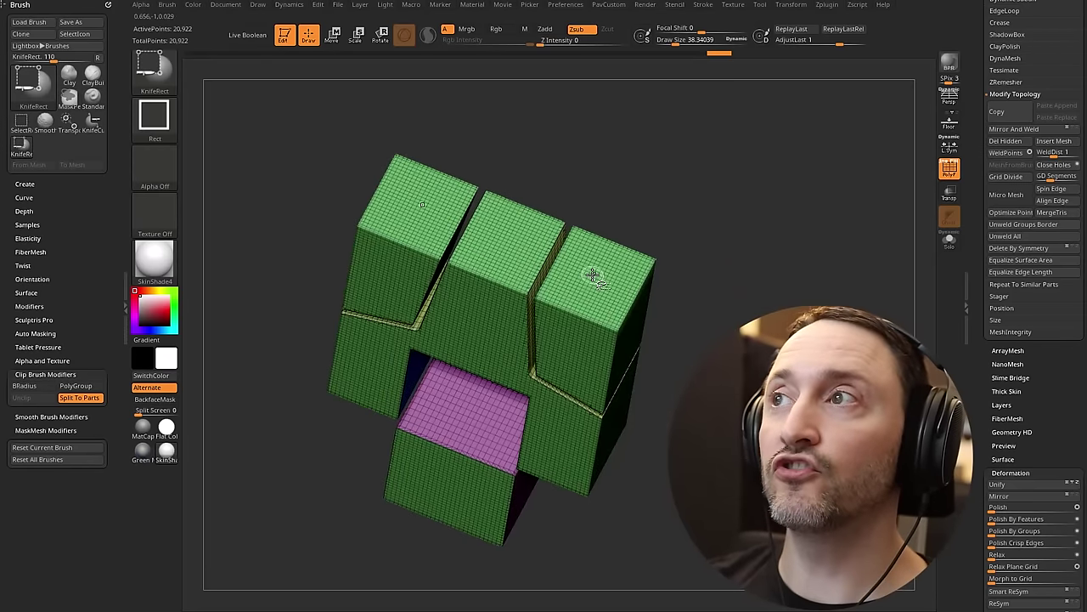
Go back in the undo history to the uncut block and open the Polygroups options.
drag(718, 53, 408, 53)
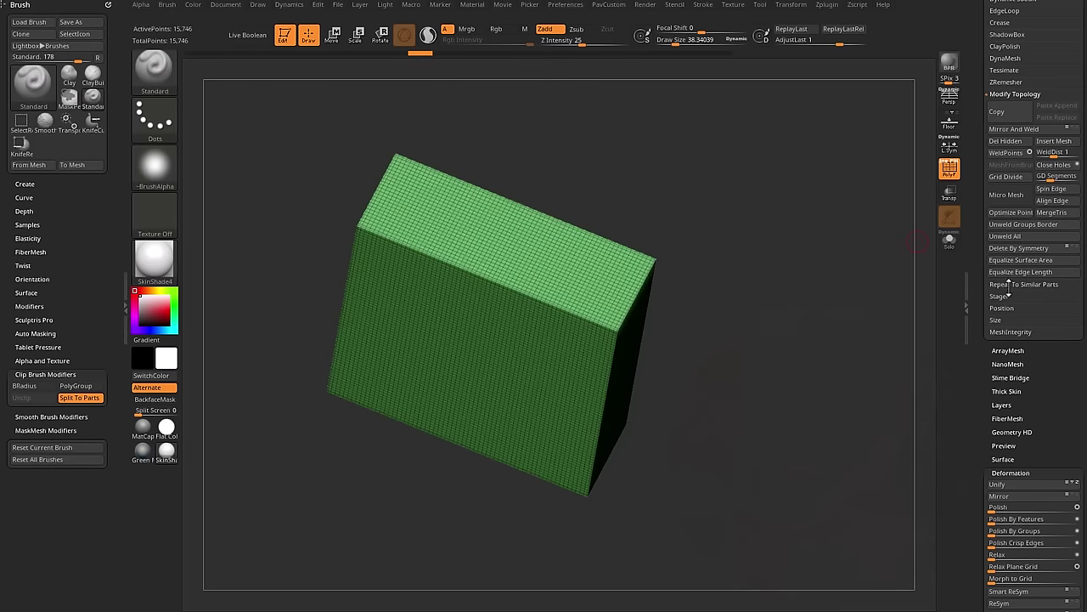
shift+click(997, 472)
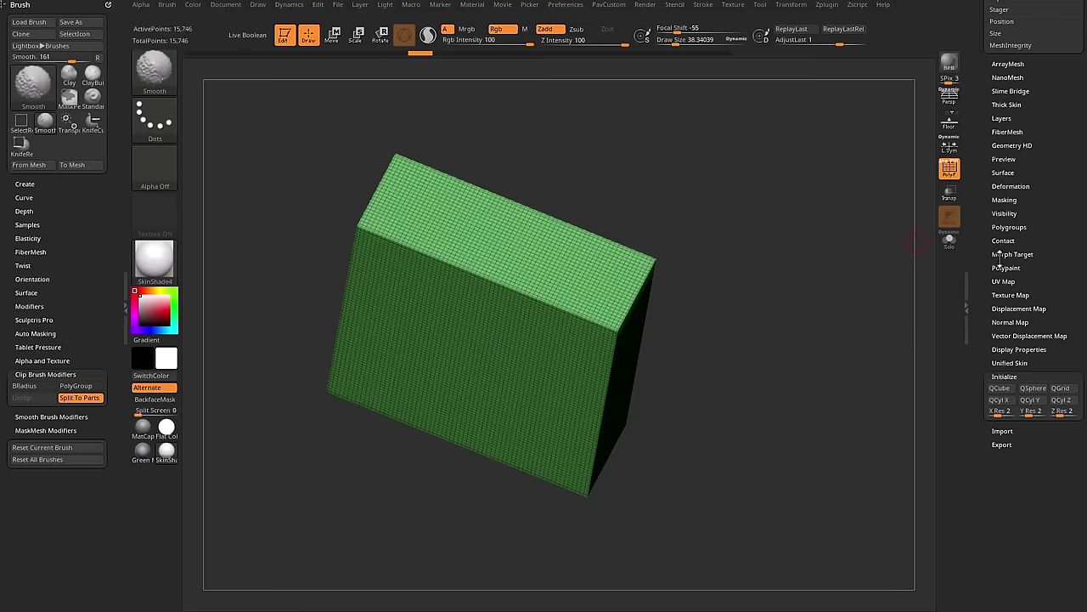
click(1008, 227)
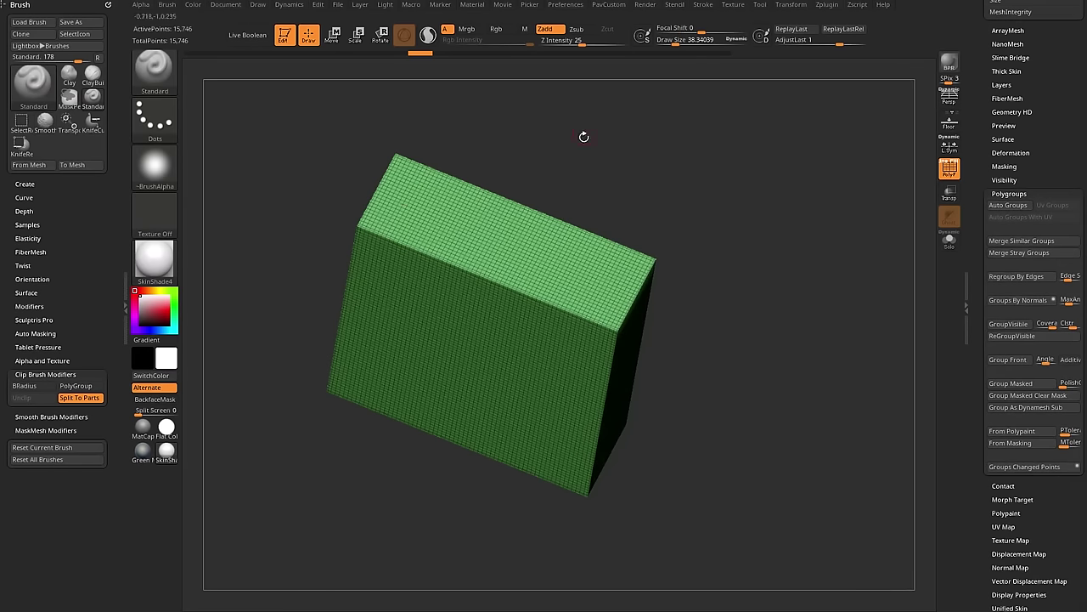
drag(584, 137, 796, 220)
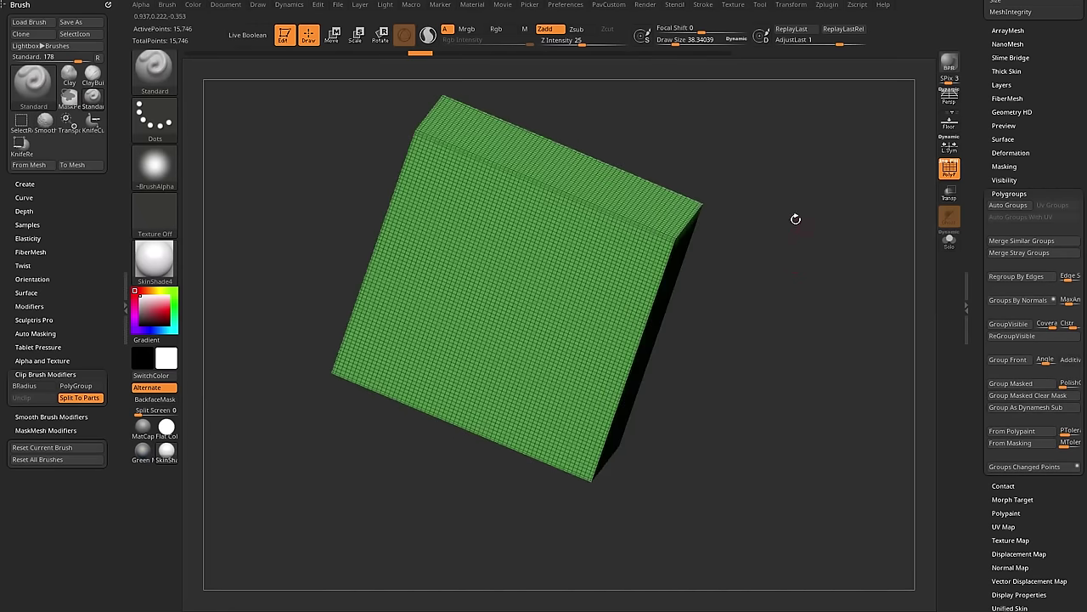
Restore the cut version from the undo history and assign its polygroups with Groups By Normals.
click(721, 53)
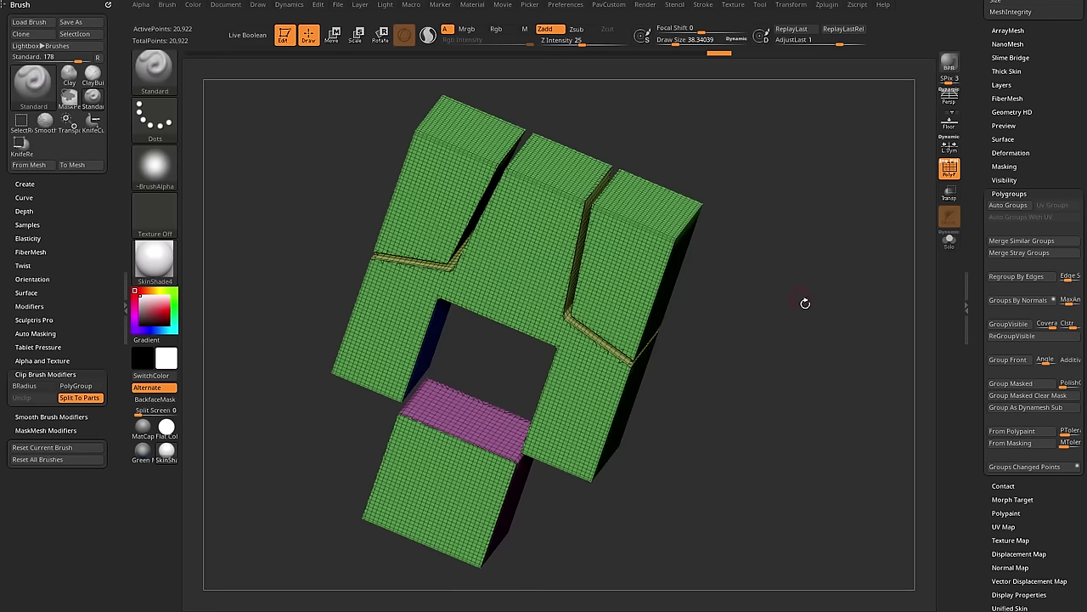
click(1018, 300)
mouse_move(846, 299)
mouse_down()
mouse_move(889, 337)
mouse_move(856, 347)
mouse_move(842, 335)
mouse_move(869, 328)
mouse_up()
Isolate the two upper corner parts by selecting their outer corners with SelectRect and expanding the visibility to the whole parts.
key(ctrl+shift)
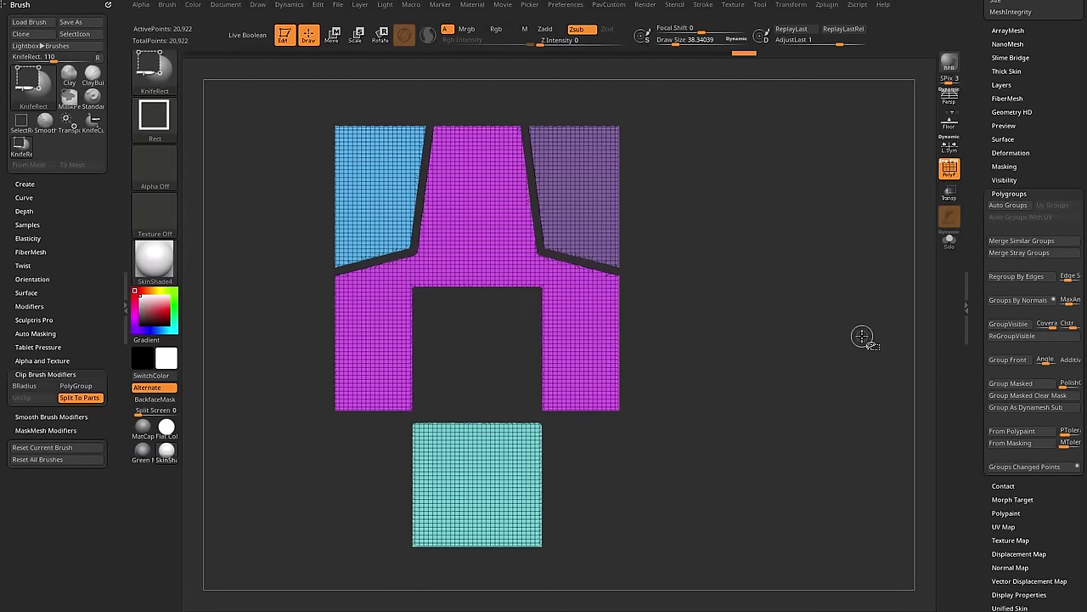
ctrl+shift+click(159, 73)
click(313, 89)
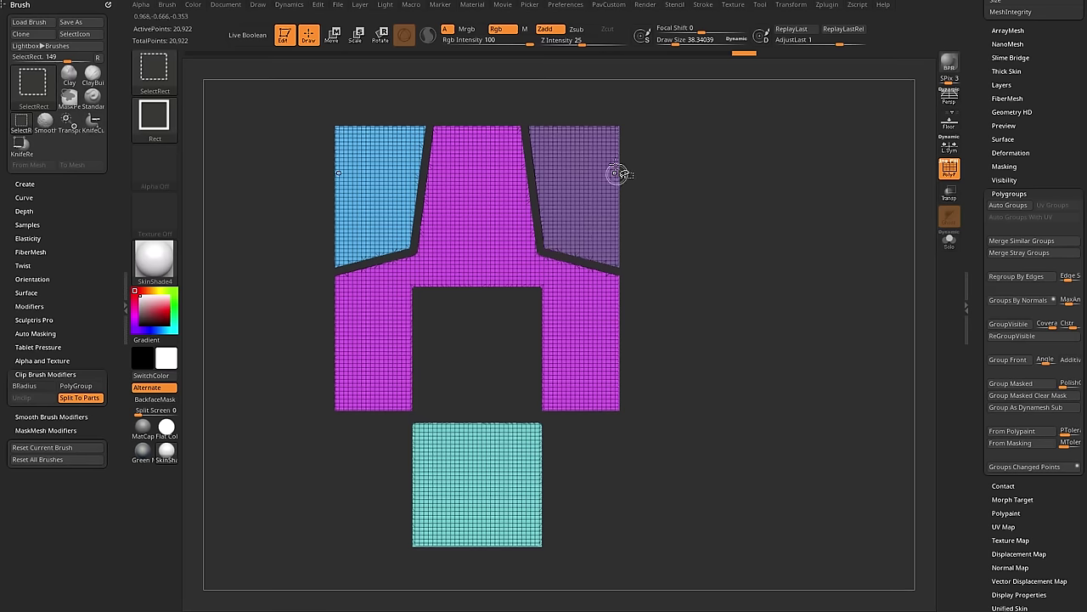
ctrl+shift+click(154, 73)
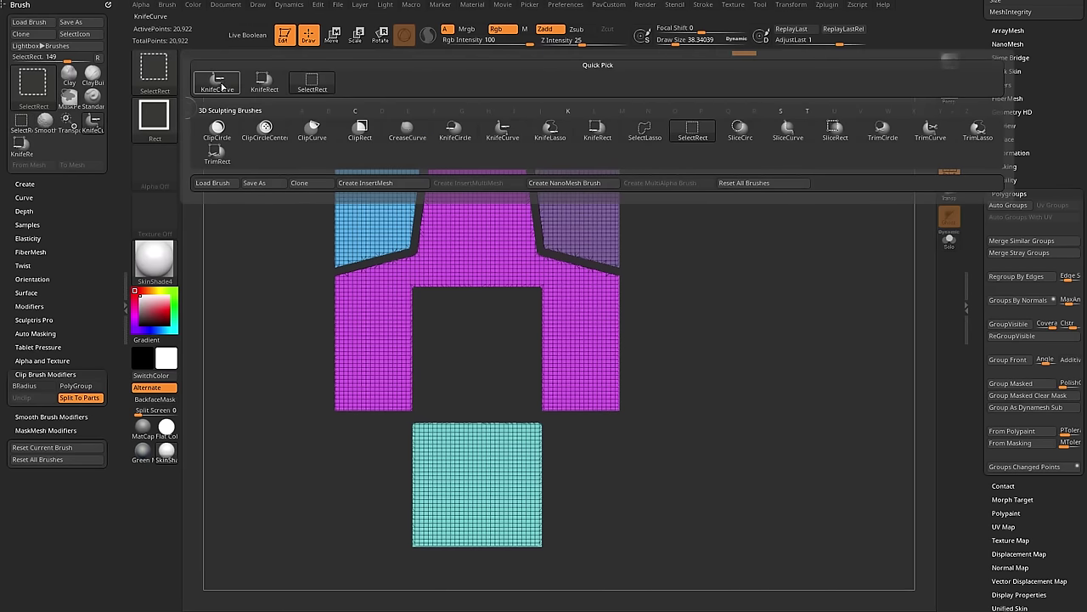
ctrl+shift+click(216, 85)
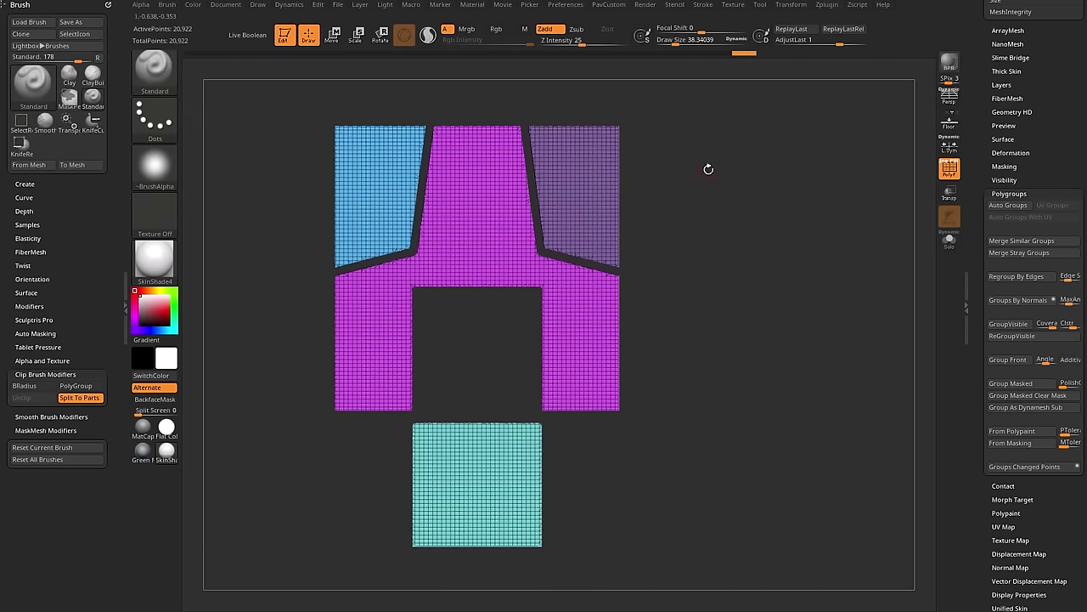
mouse_move(671, 89)
ctrl+shift+mouse_down()
mouse_move(670, 169)
mouse_move(669, 153)
mouse_move(609, 145)
mouse_move(602, 155)
ctrl+shift+mouse_up()
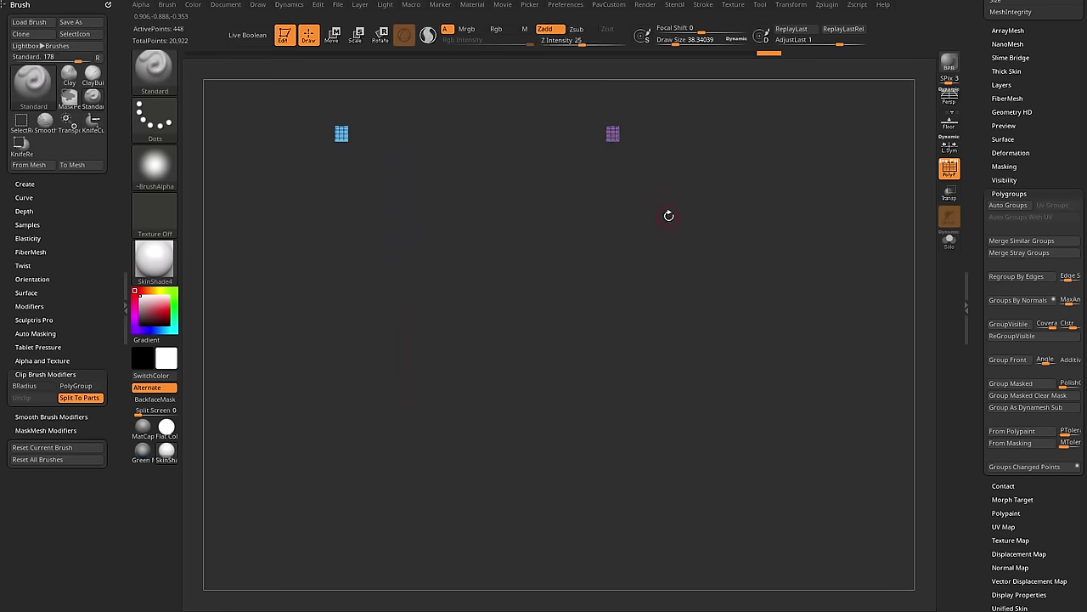
key(ctrl+z)
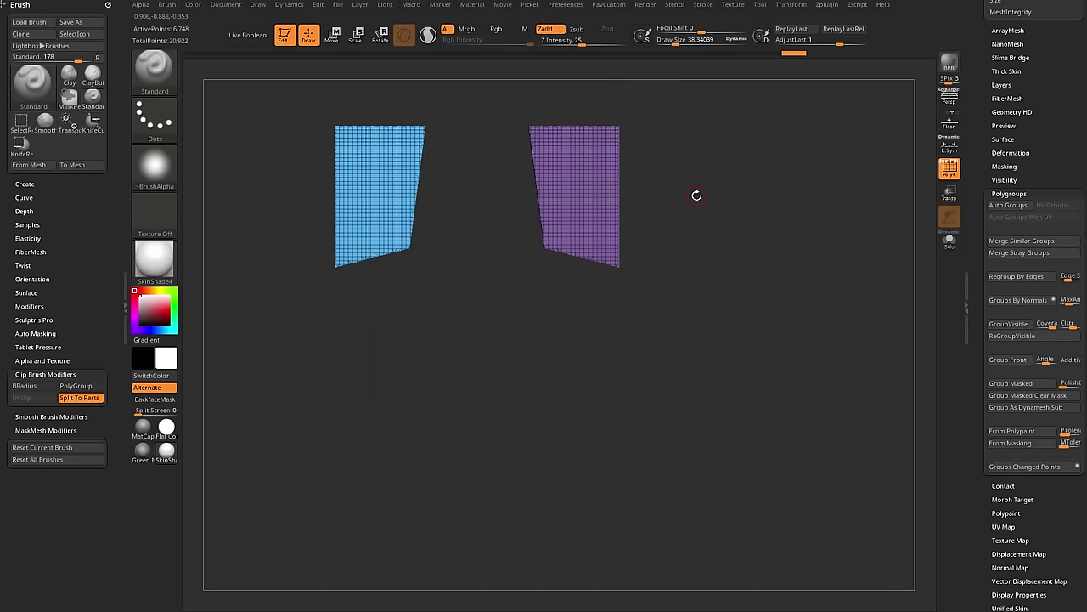
Regroup the two isolated corner parts with Groups By Normals, adjusting the maximum angle and repeating the grouping.
drag(703, 170, 772, 252)
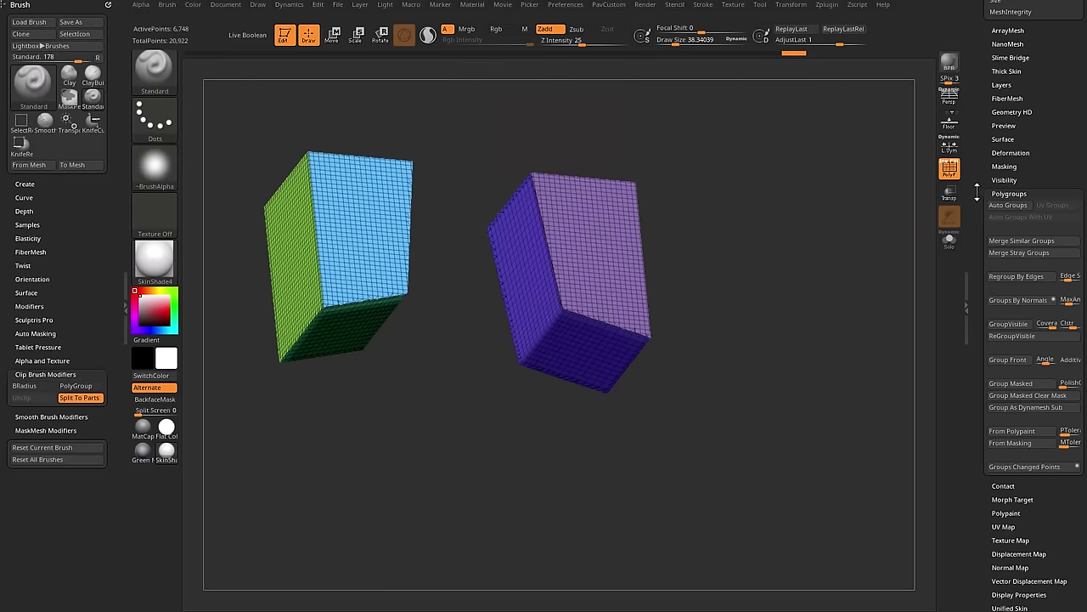
scroll(977, 193, down, 2)
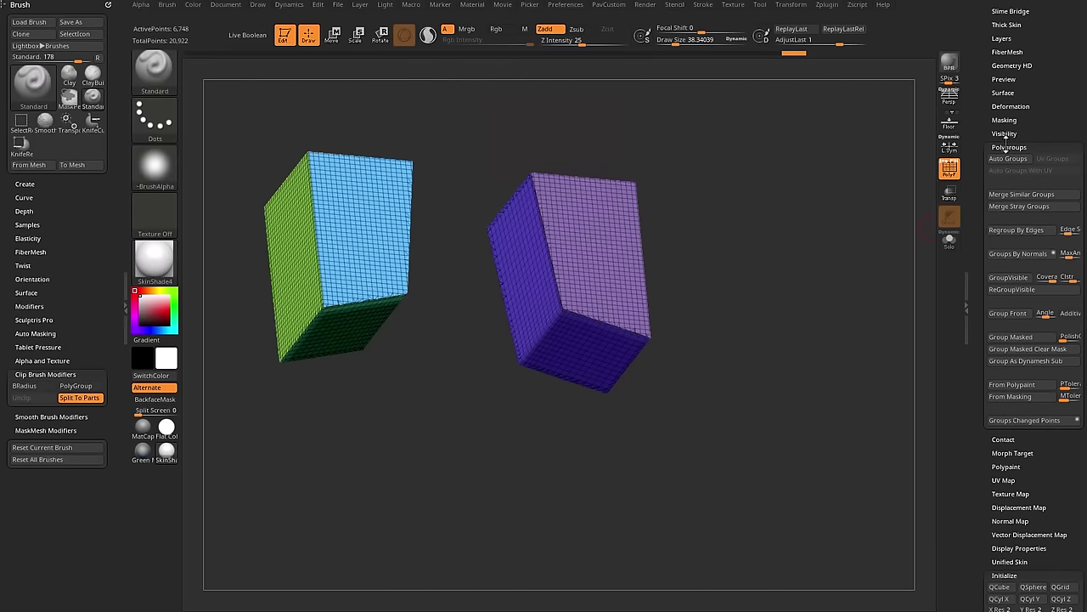
click(1028, 254)
drag(696, 155, 299, 384)
drag(418, 322, 507, 268)
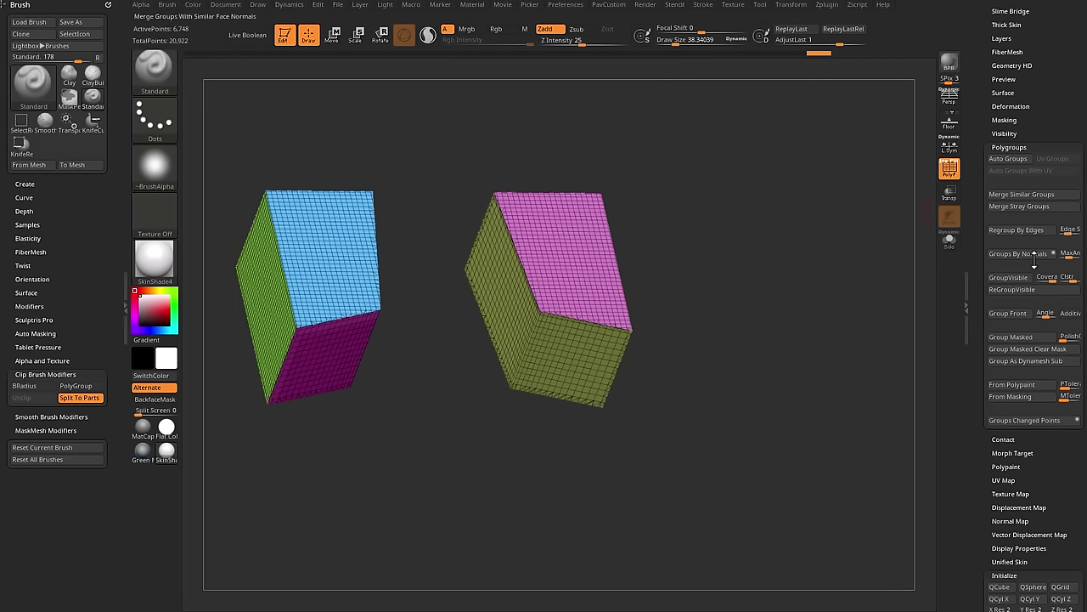
drag(1069, 256, 1068, 256)
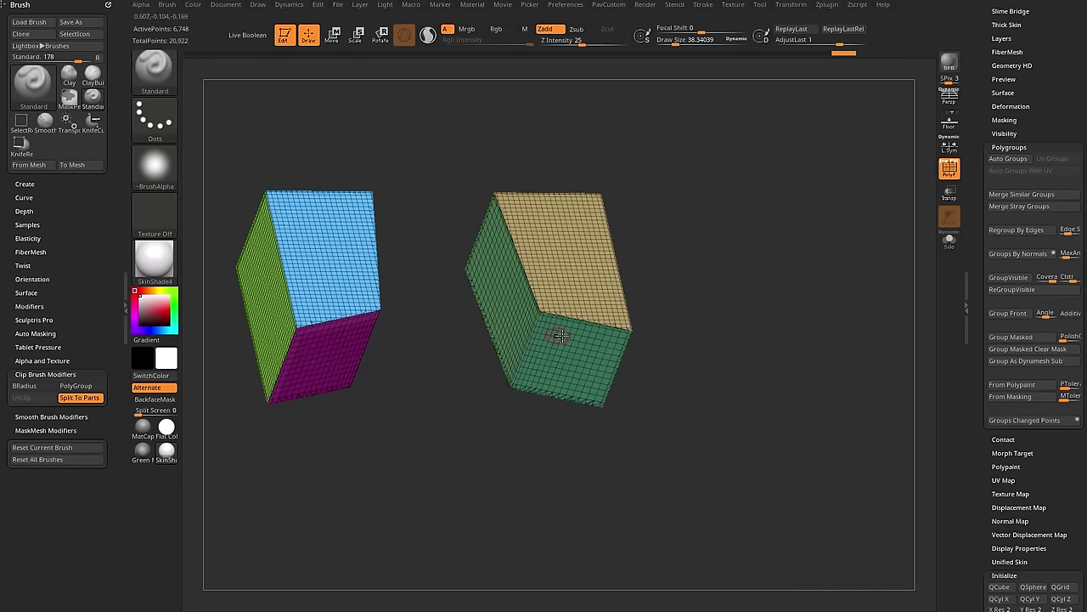
Test isolating the side-face polygroup of one corner part and restore the view of both parts.
drag(680, 280, 696, 255)
ctrl+alt+shift+click(539, 373)
key(ctrl+z)
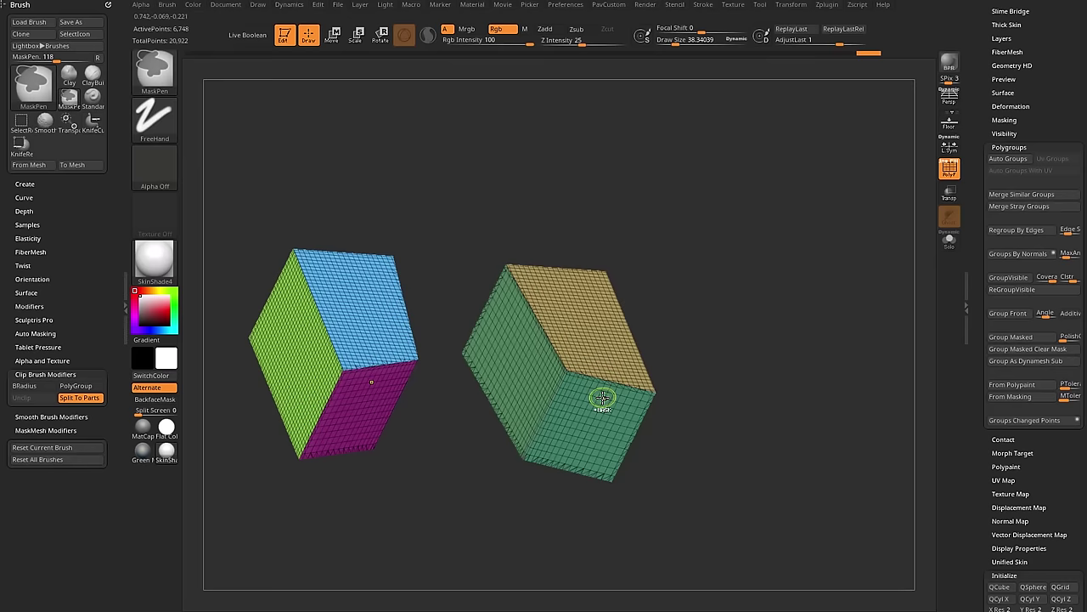
ctrl+alt+shift+click(586, 410)
ctrl+shift+click(707, 321)
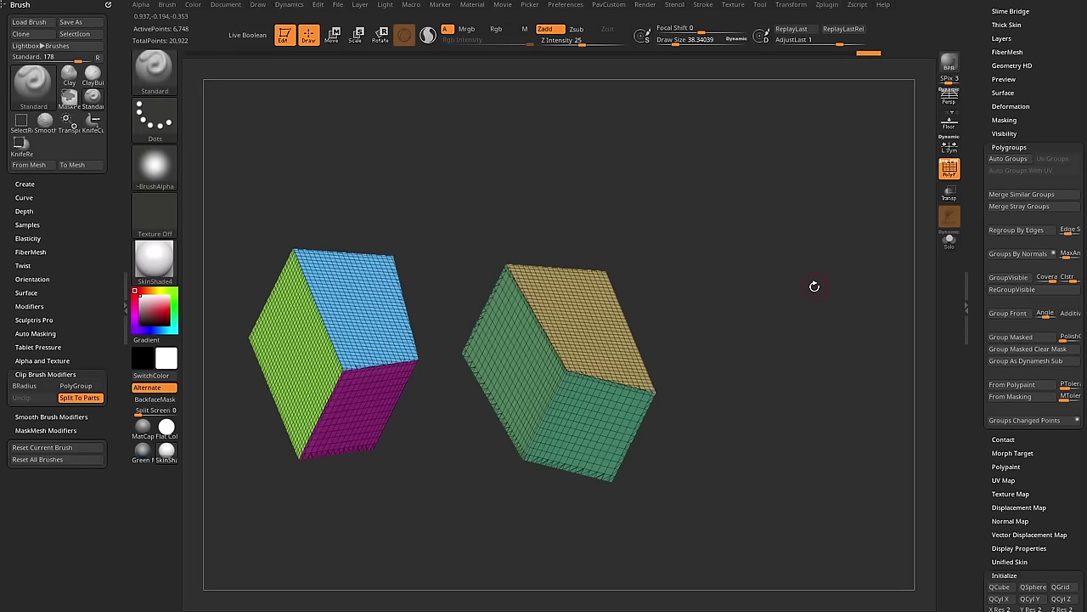
Regroup the two isolated corner parts with Groups By Normals, check their faces, and show the whole model again.
click(1019, 253)
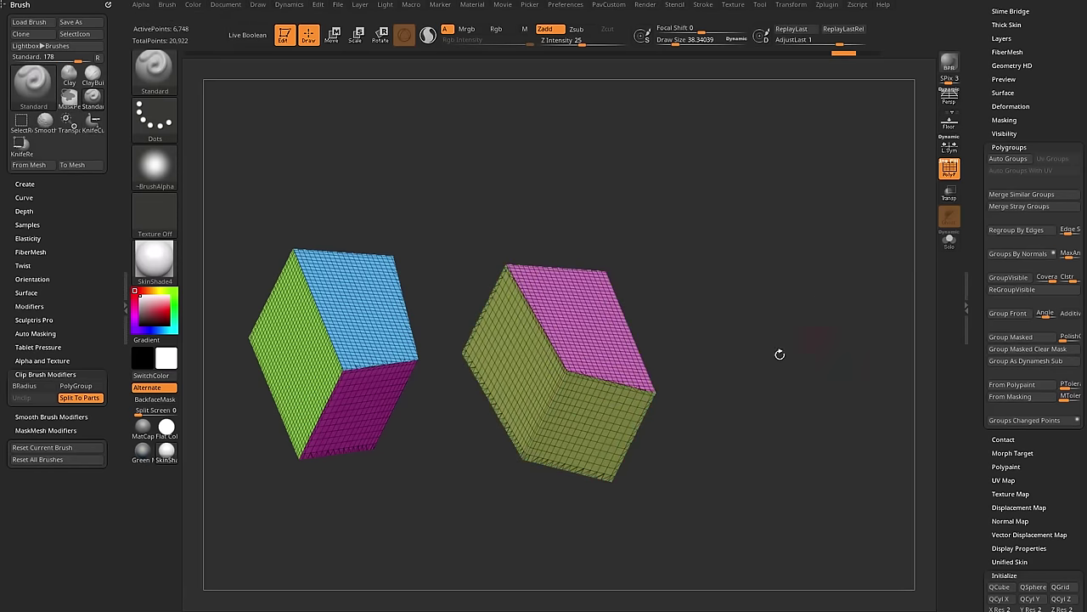
shift+drag(779, 354, 785, 216)
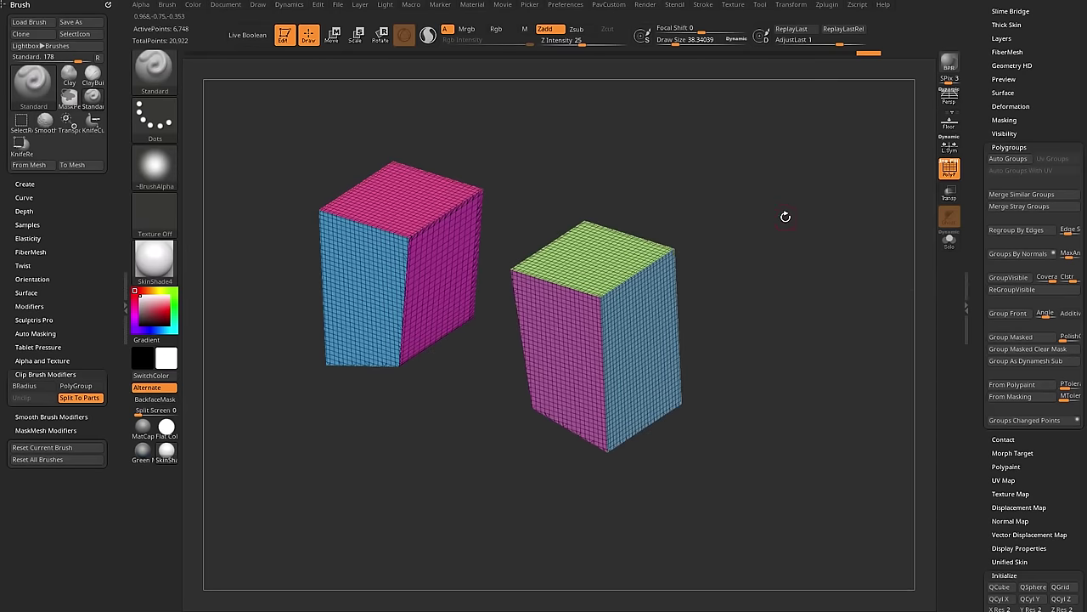
drag(811, 269, 796, 257)
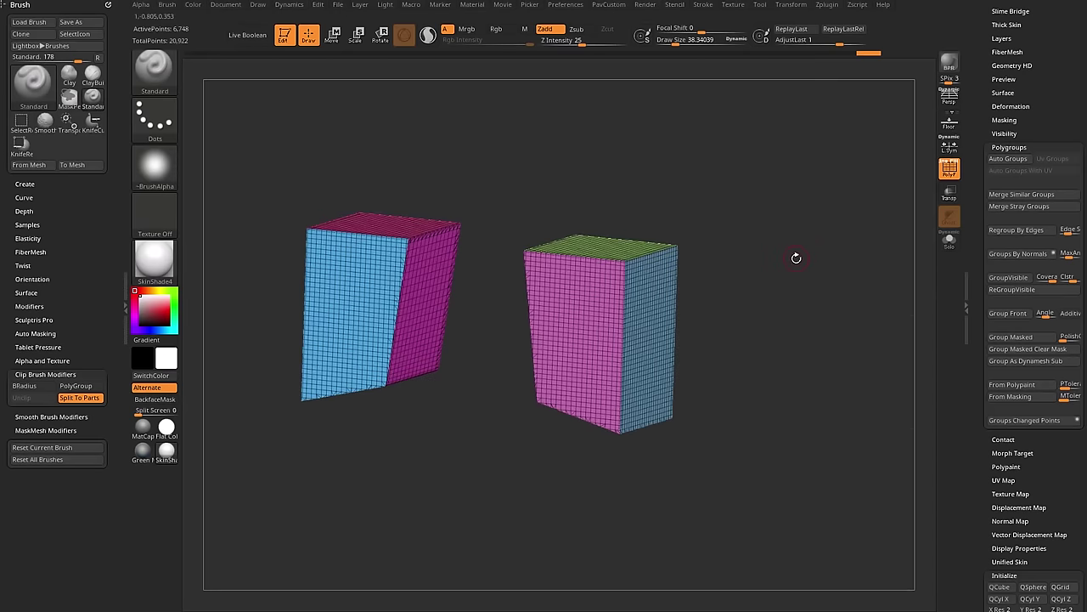
ctrl+shift+click(815, 232)
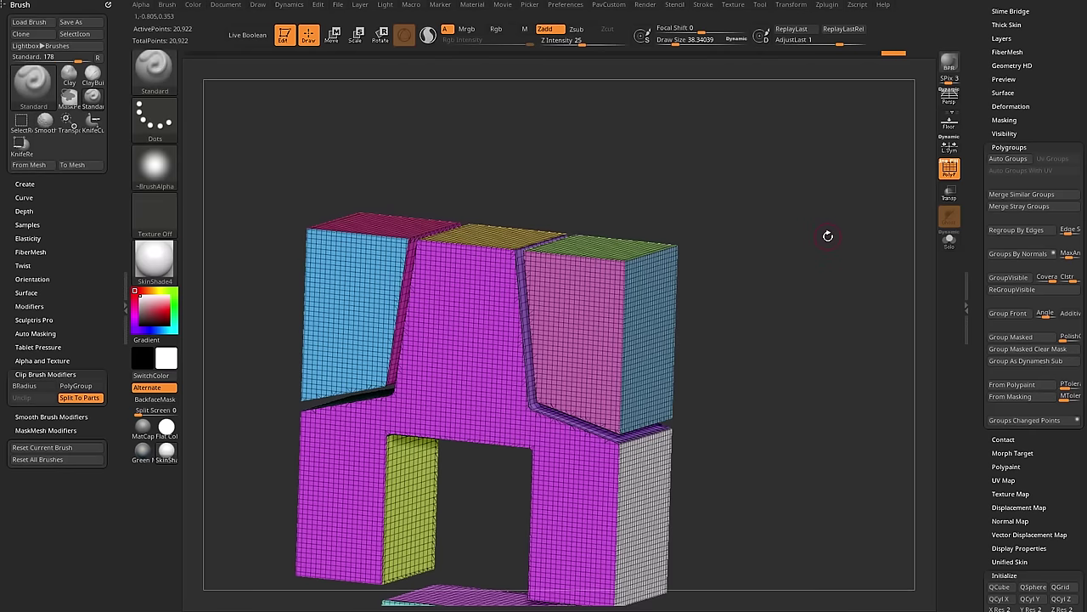
Apply Mirror And Weld to the whole model so the polygroups are mirrored across both sides.
key(ctrl+shift)
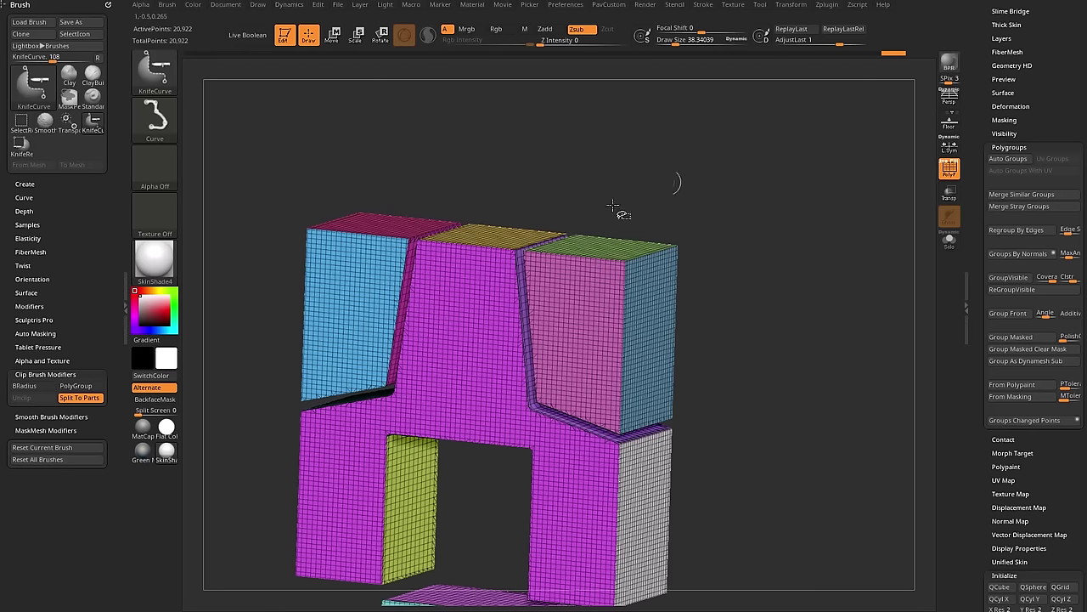
key(2)
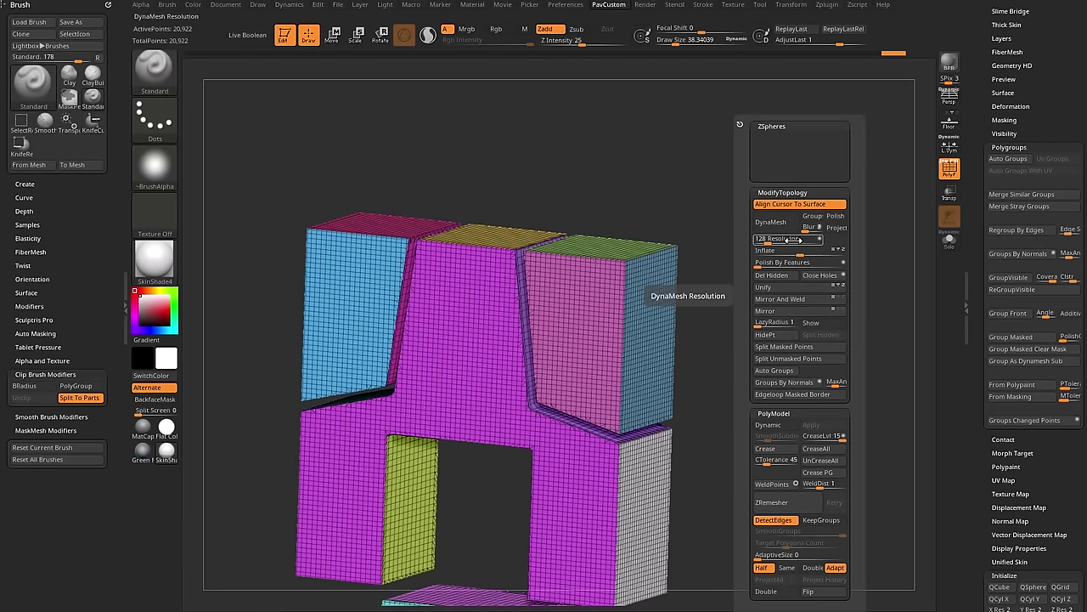
click(799, 299)
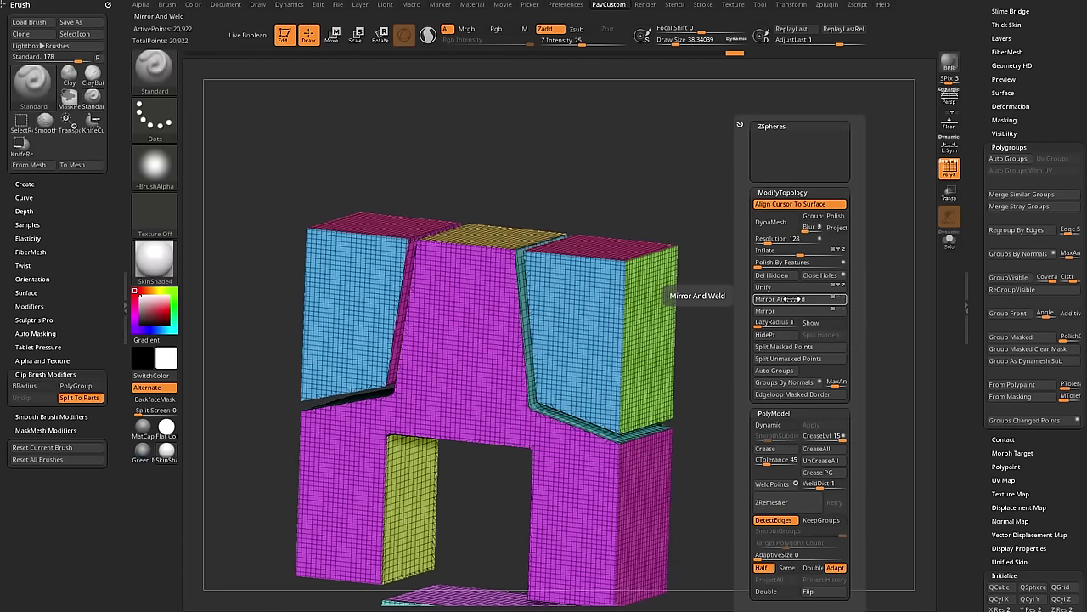
drag(782, 299, 757, 283)
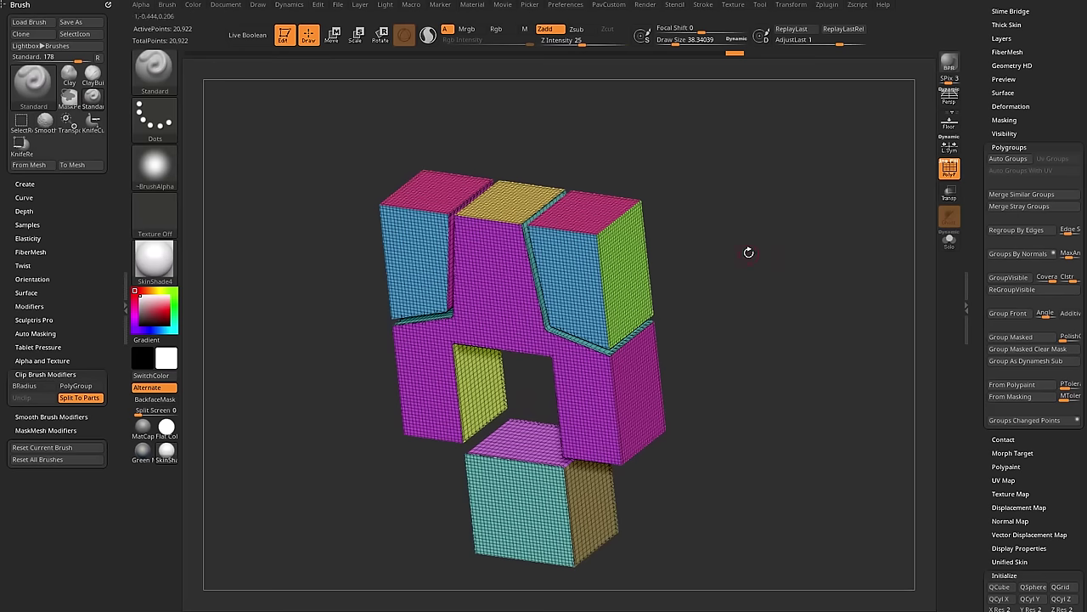
Configure ZRemesher with DetectEdges off, KeepGroups on and SmoothGroups set to 0.
click(1009, 147)
drag(978, 110, 977, 230)
click(1005, 100)
click(1006, 88)
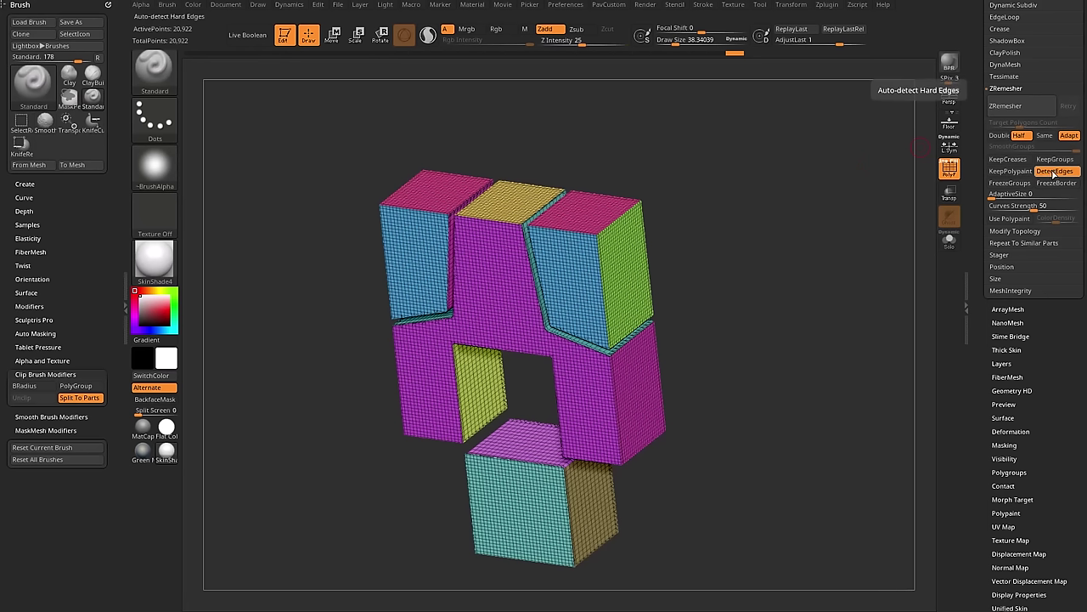
click(1055, 175)
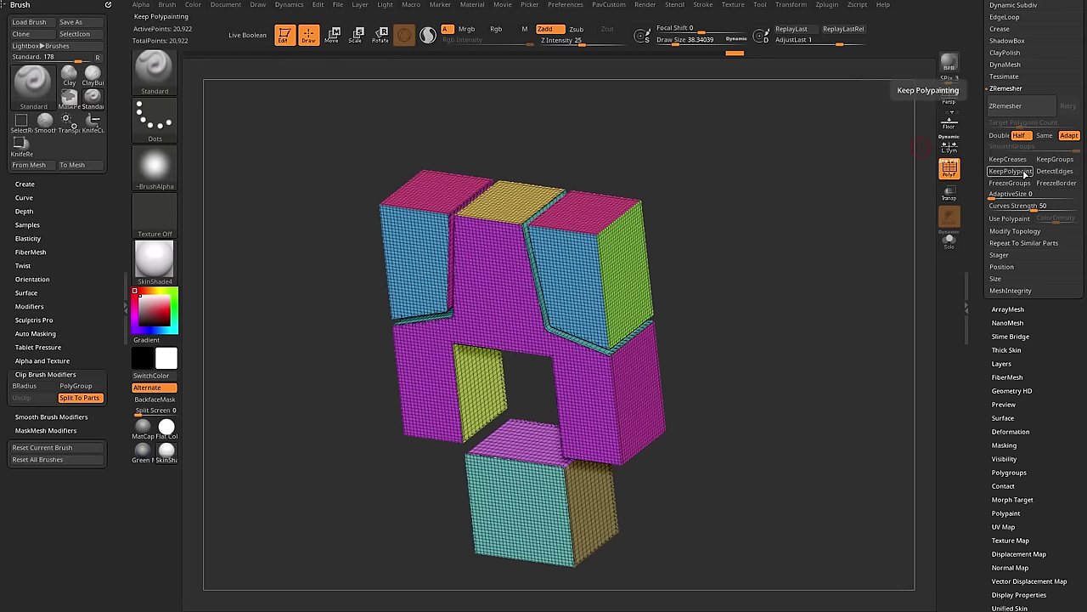
click(1073, 159)
drag(1072, 148, 977, 153)
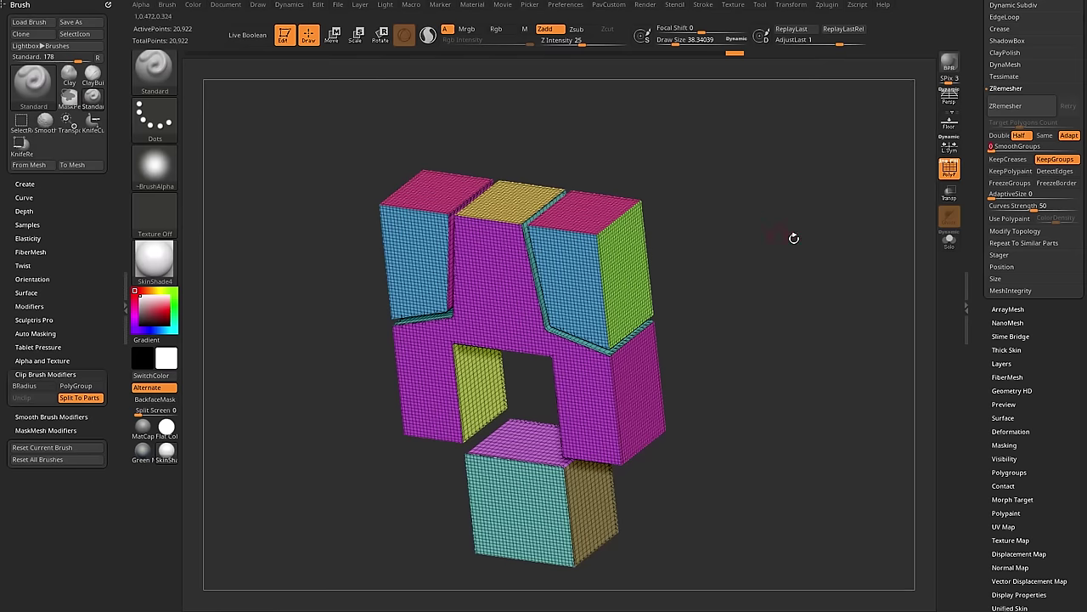
Try to remesh the model with ZRemesher and inspect the parts from the front, side and back.
mouse_move(875, 270)
mouse_down()
mouse_move(855, 354)
mouse_move(813, 214)
mouse_move(898, 206)
mouse_move(860, 316)
mouse_move(842, 313)
mouse_move(886, 264)
mouse_up()
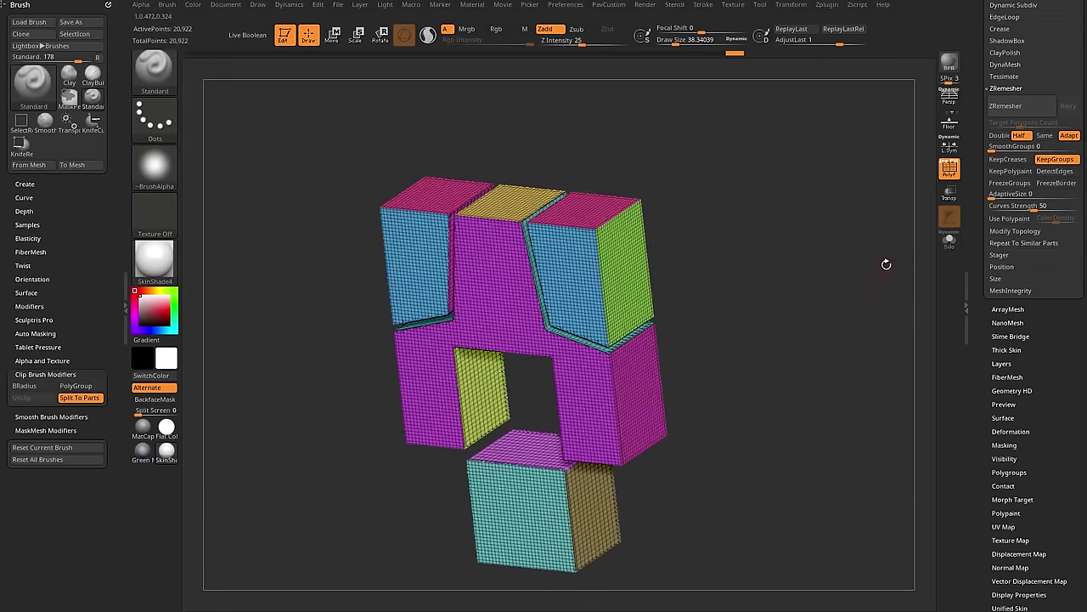
click(1006, 105)
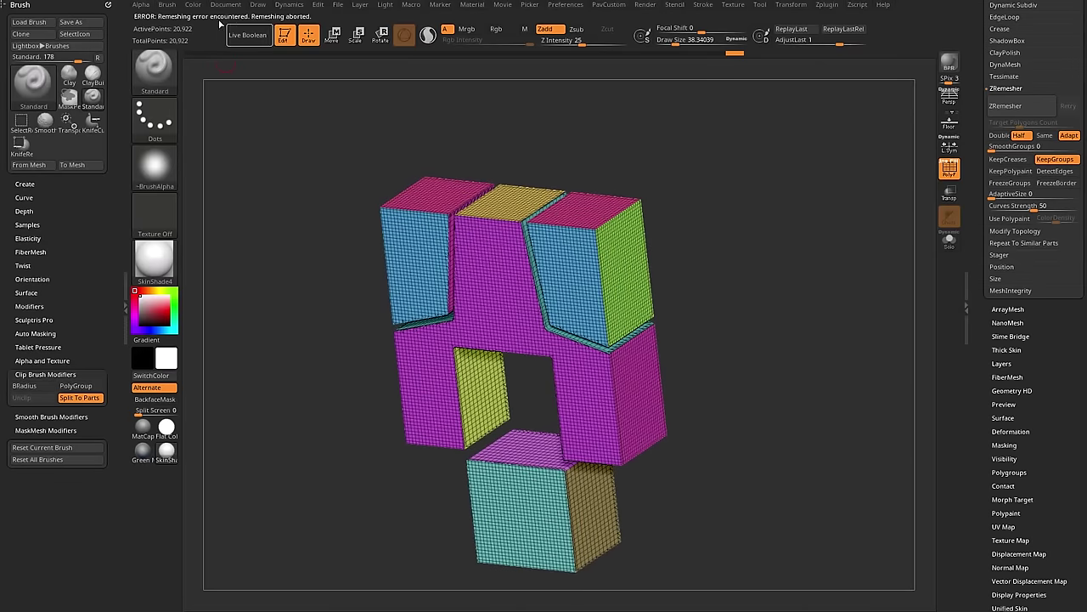
drag(762, 255, 669, 268)
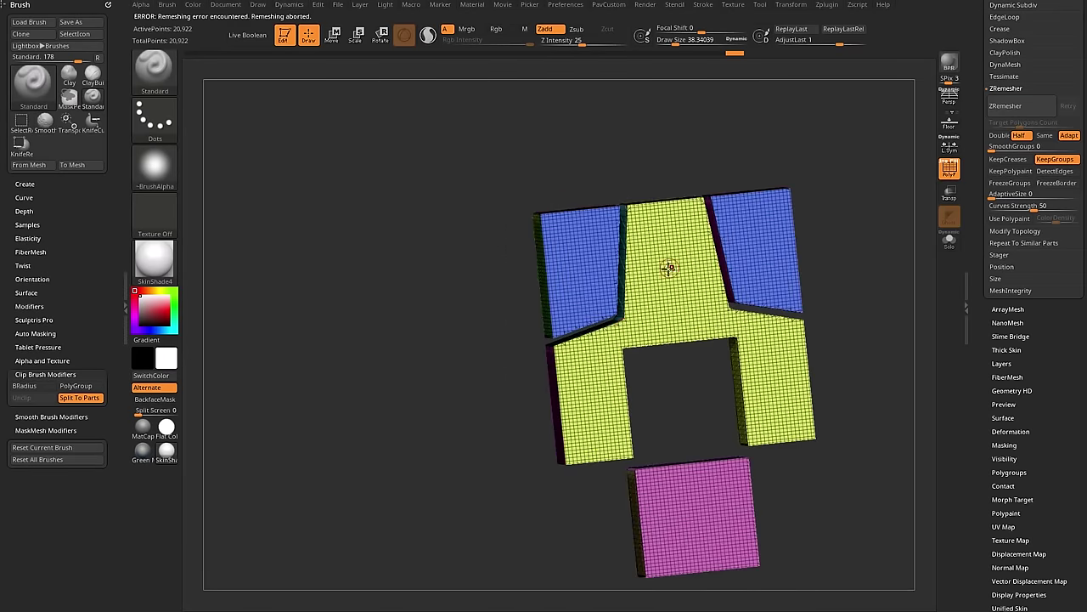
drag(535, 425, 442, 428)
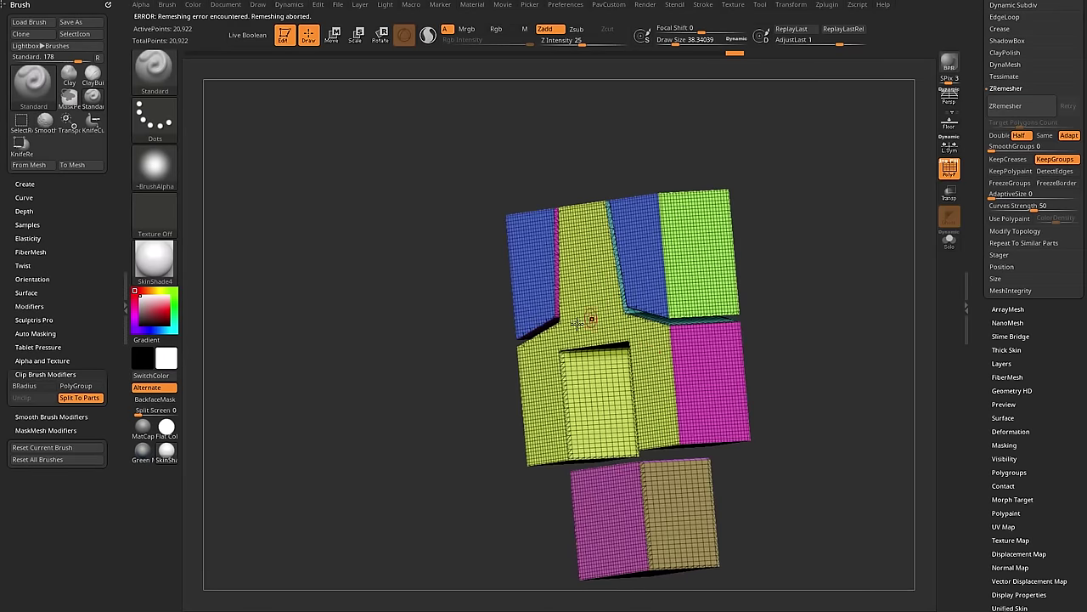
shift+drag(868, 220, 787, 240)
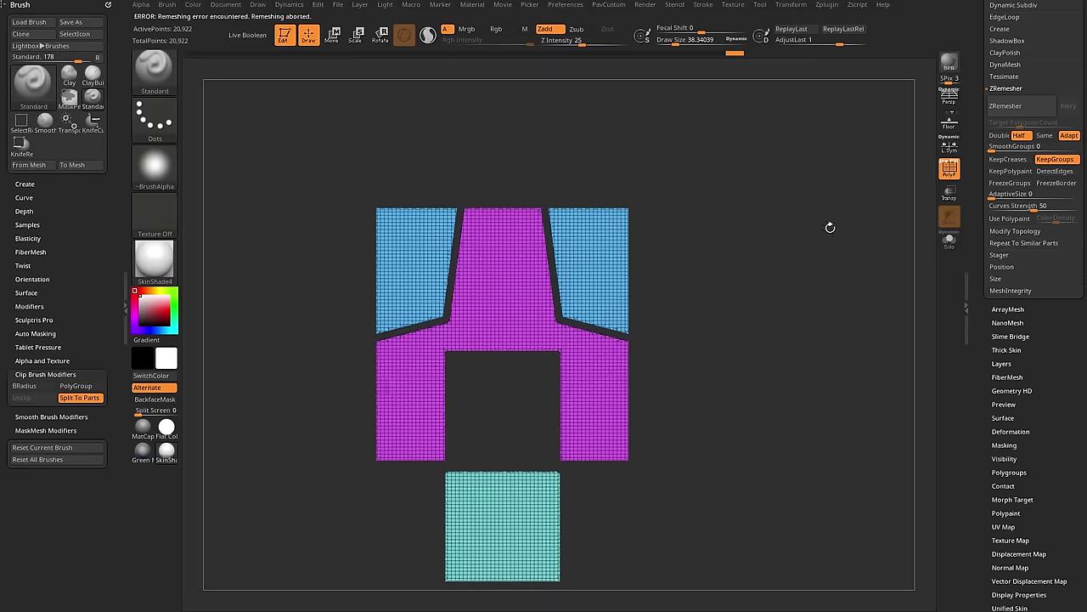
drag(782, 297, 775, 315)
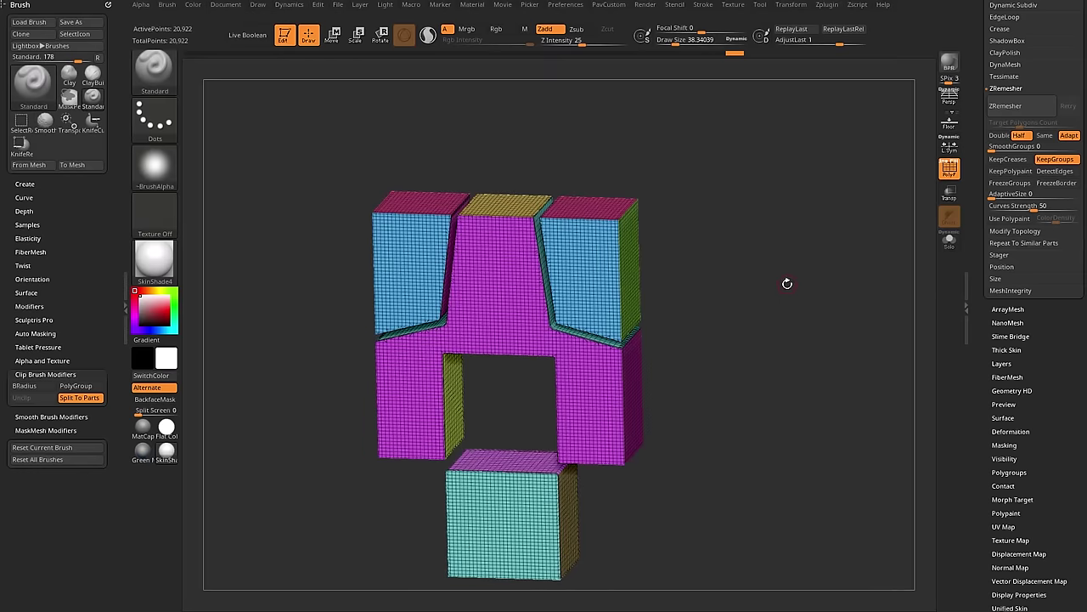
Isolate the two upper corner parts with SelectRect, then invert the visibility to show the remaining parts.
key(ctrl+shift+b)
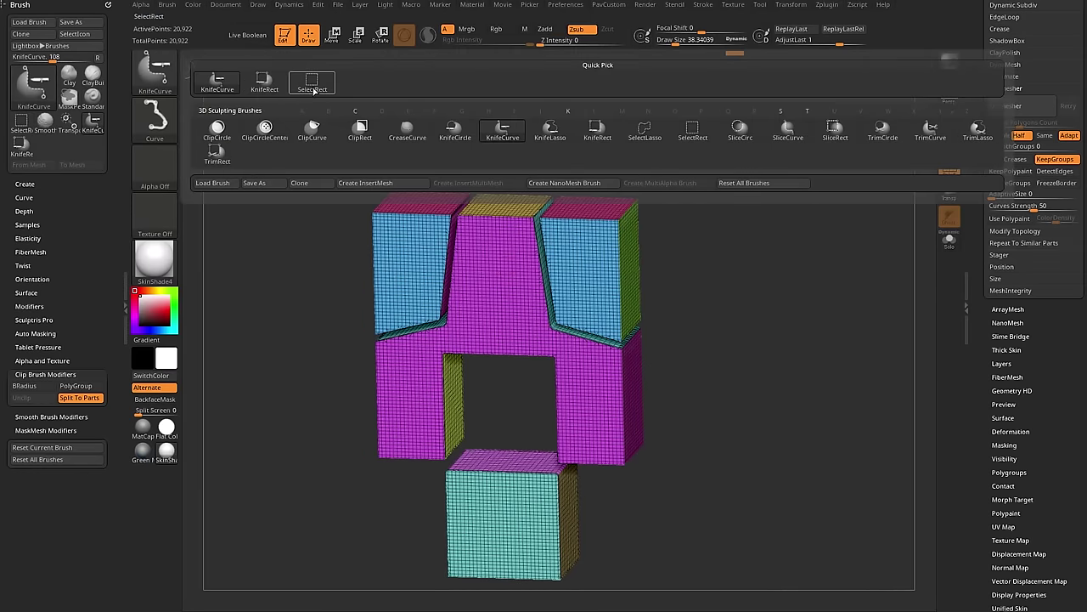
shift+drag(774, 263, 766, 223)
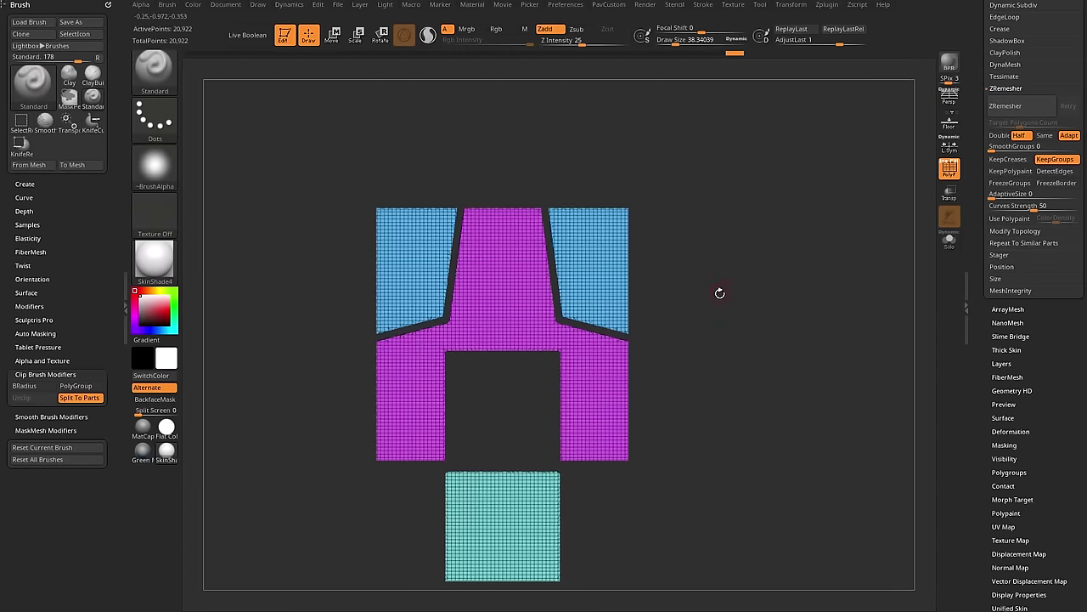
key(ctrl+shift)
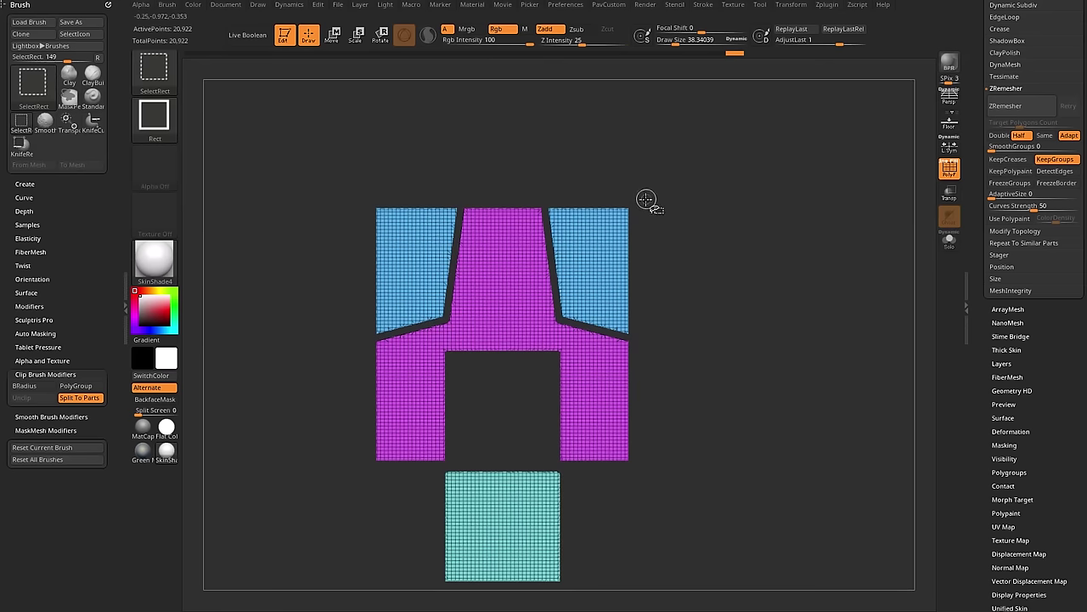
ctrl+shift+click(625, 212)
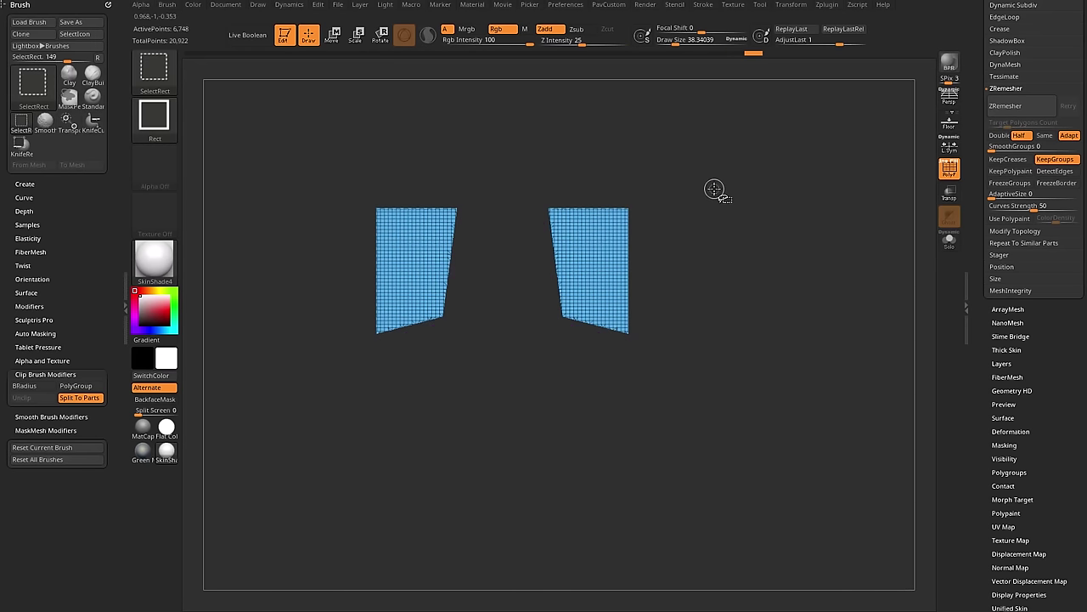
ctrl+shift+click(755, 201)
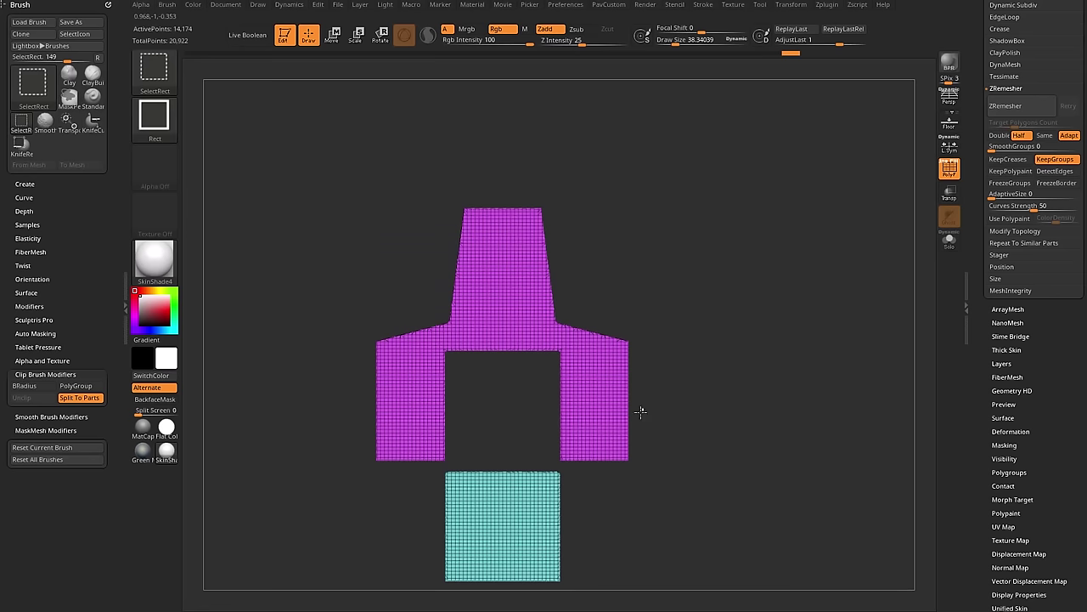
Hide small patches at the side edges of the legs and lower block, invert the visibility, and show all parts again.
ctrl+alt+shift+drag(622, 422, 620, 425)
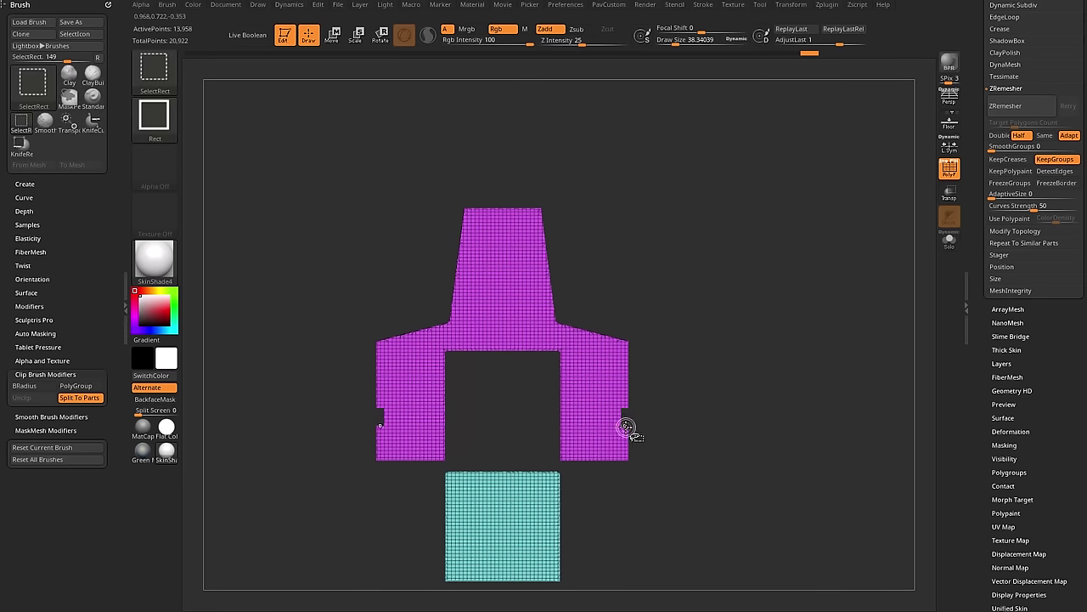
ctrl+alt+shift+drag(557, 527, 557, 527)
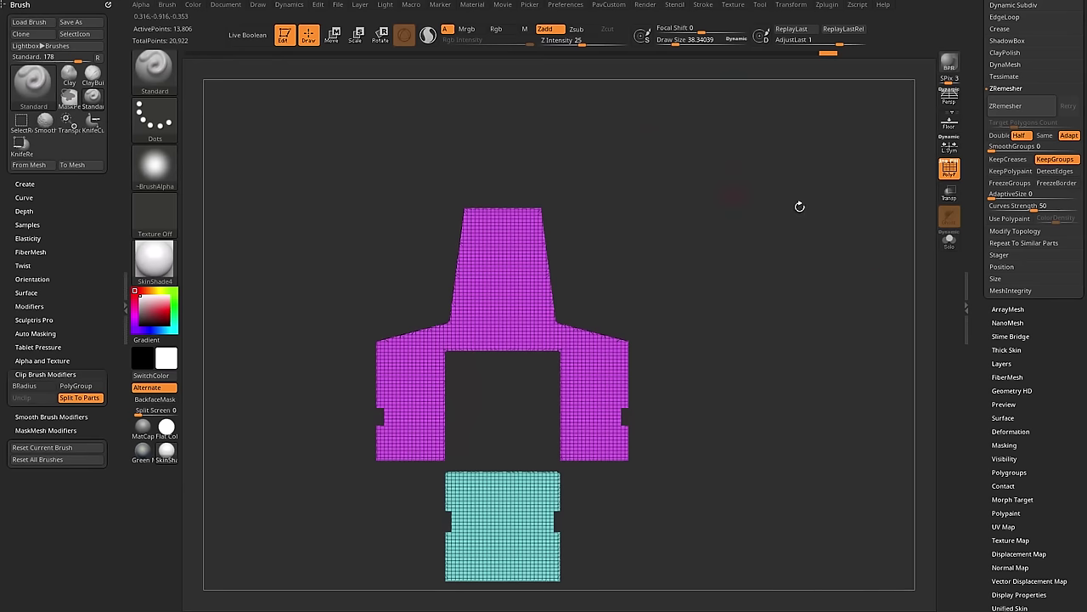
ctrl+shift+drag(808, 211, 840, 267)
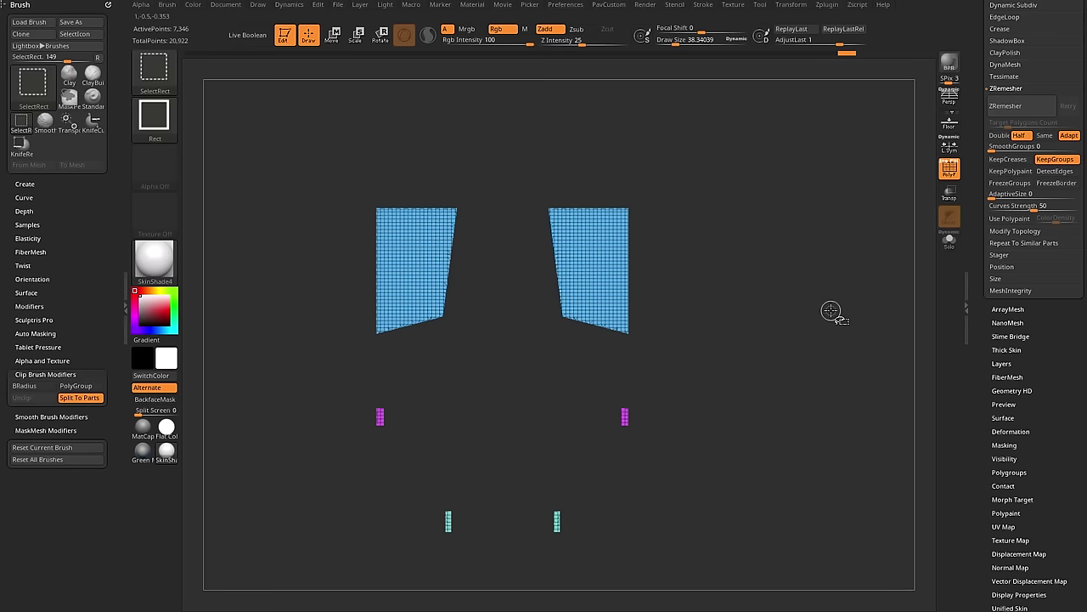
ctrl+shift+click(831, 311)
Test SelectLasso by isolating a narrow strip from the inner cut corner down to the lower block, then restore full visibility.
mouse_move(799, 209)
mouse_down()
mouse_move(847, 233)
mouse_move(573, 257)
mouse_move(835, 270)
mouse_move(727, 255)
mouse_up()
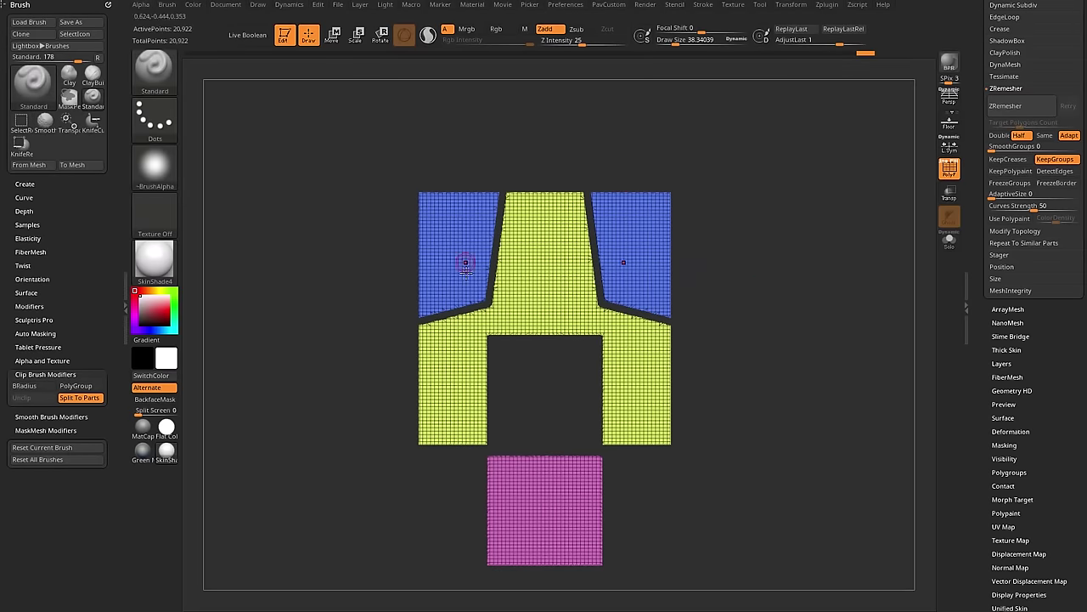
key(ctrl+shift)
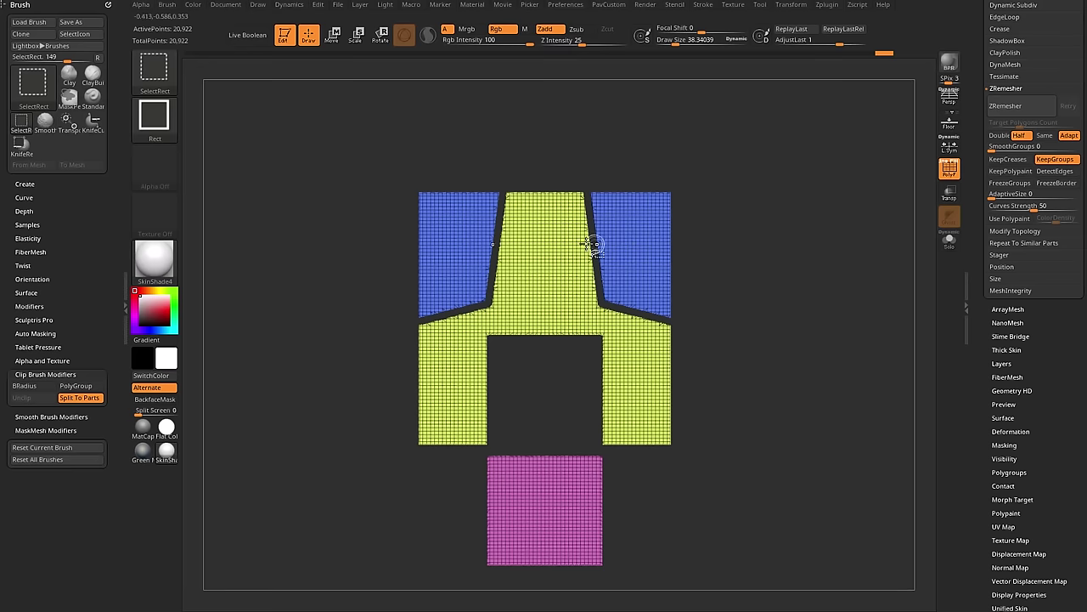
click(153, 70)
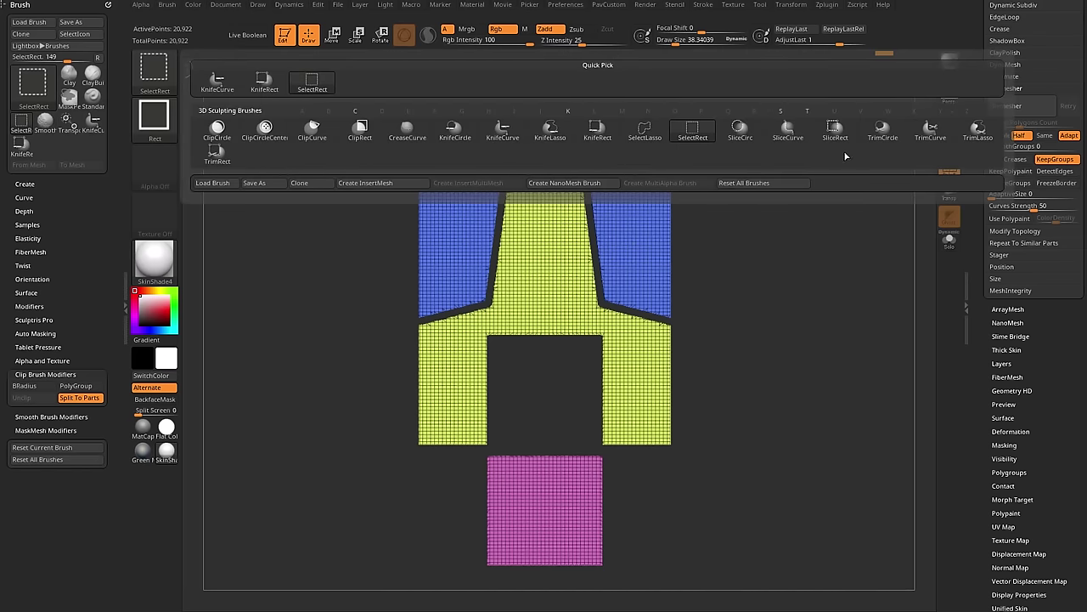
click(645, 135)
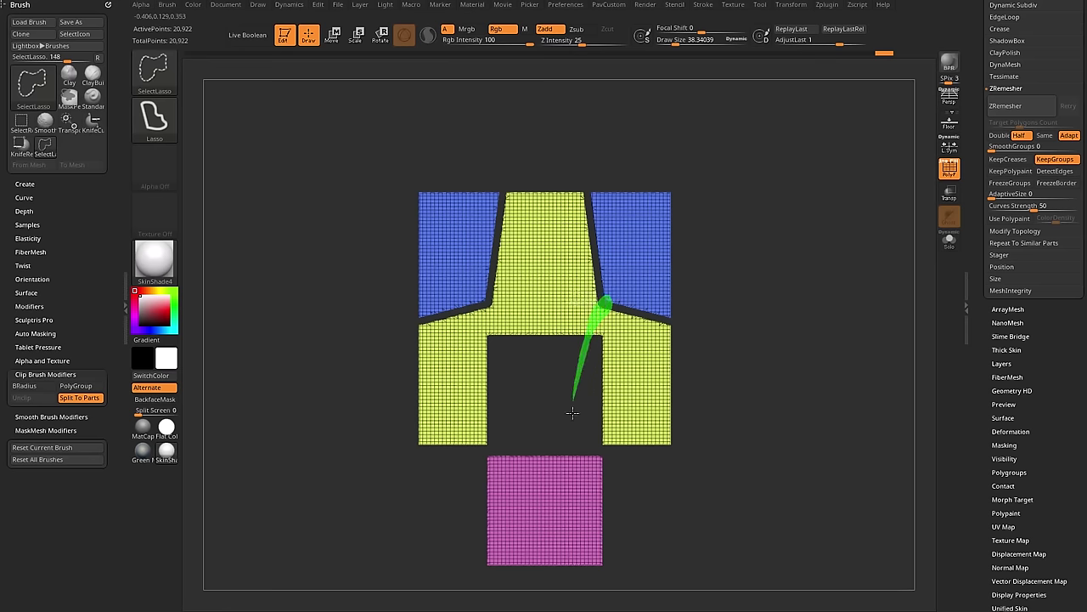
ctrl+shift+drag(573, 467, 577, 474)
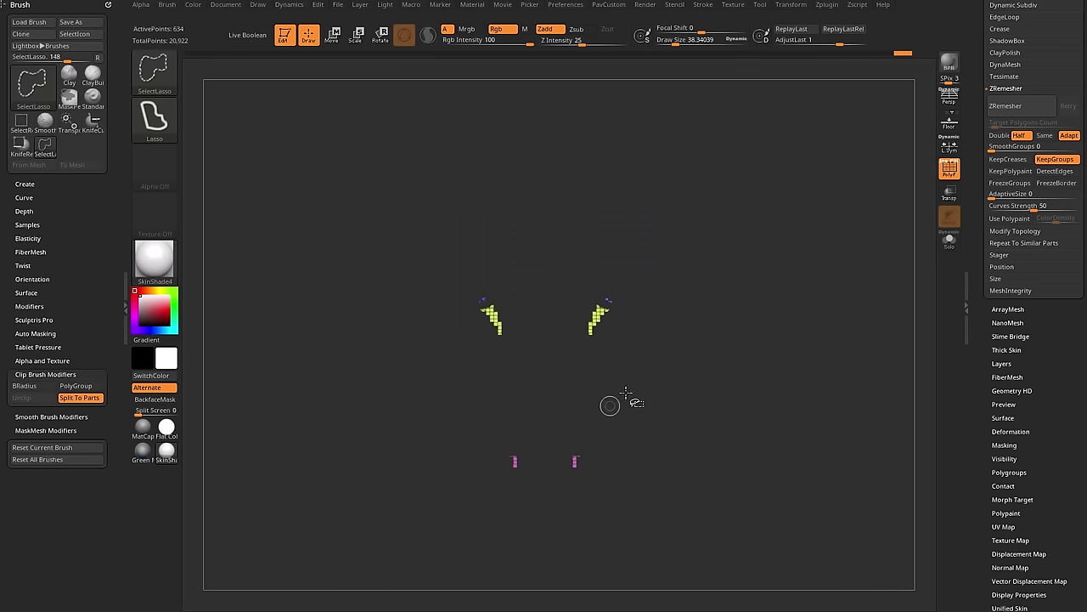
ctrl+shift+click(825, 268)
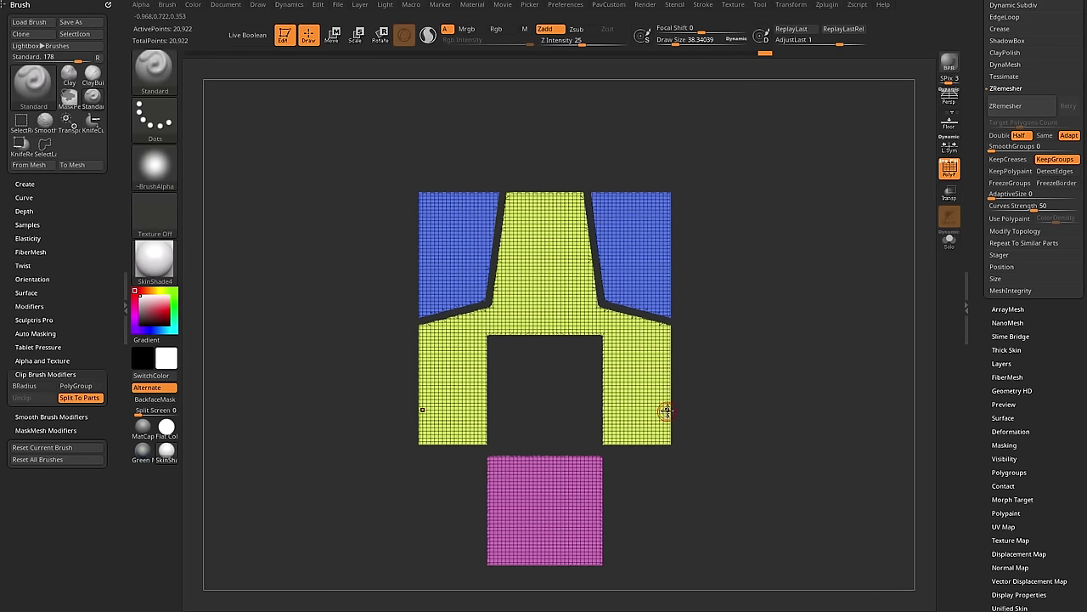
Switch the selection brush back to SelectRect and restore the visibility of the entire model.
ctrl+shift+drag(793, 192, 834, 243)
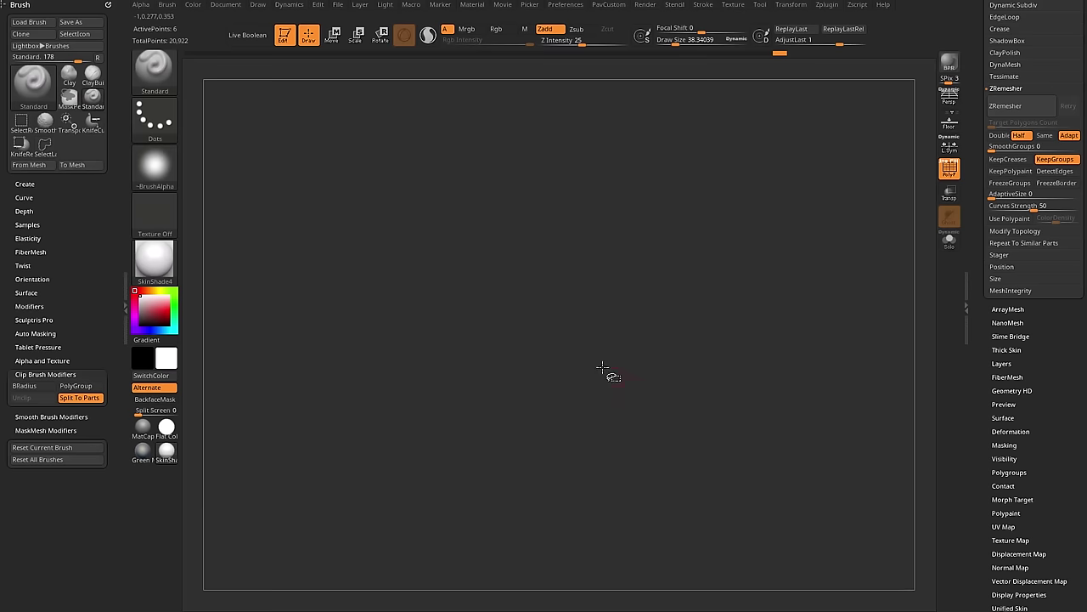
ctrl+shift+click(172, 76)
ctrl+shift+click(360, 88)
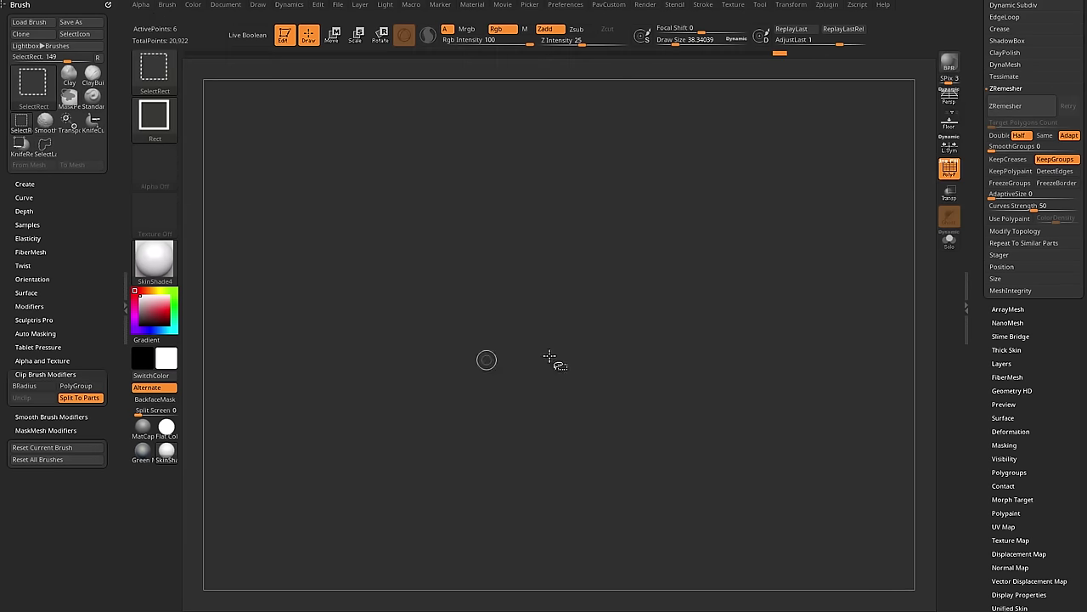
ctrl+shift+drag(784, 194, 820, 281)
shift+drag(840, 332, 806, 258)
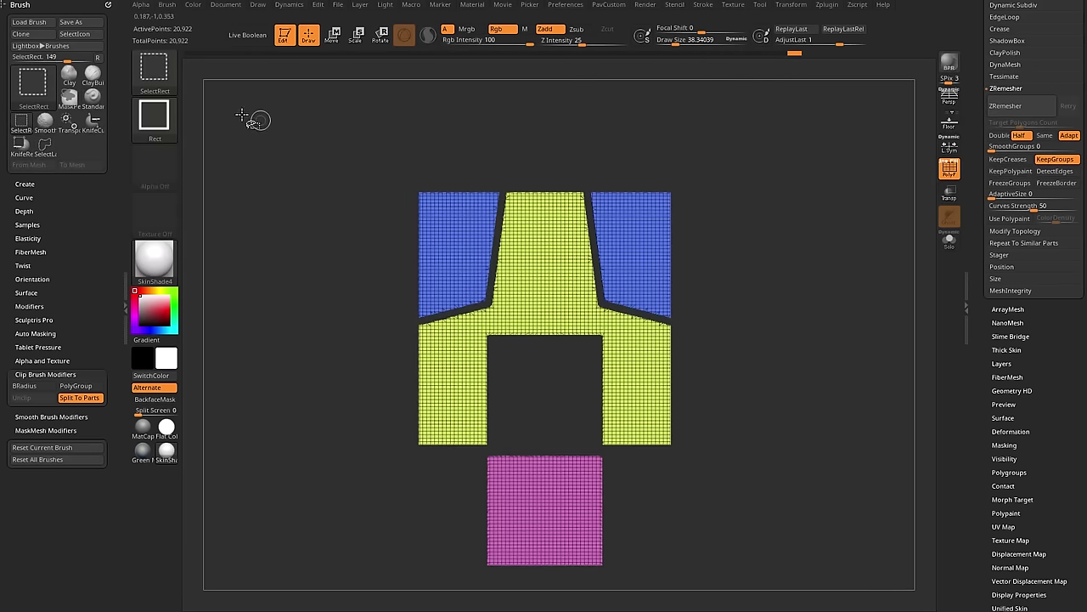
Switch the selection brush to SelectLasso, try it on the edges around the inner opening, and restore full visibility.
ctrl+shift+click(154, 69)
ctrl+shift+click(318, 83)
ctrl+shift+click(487, 349)
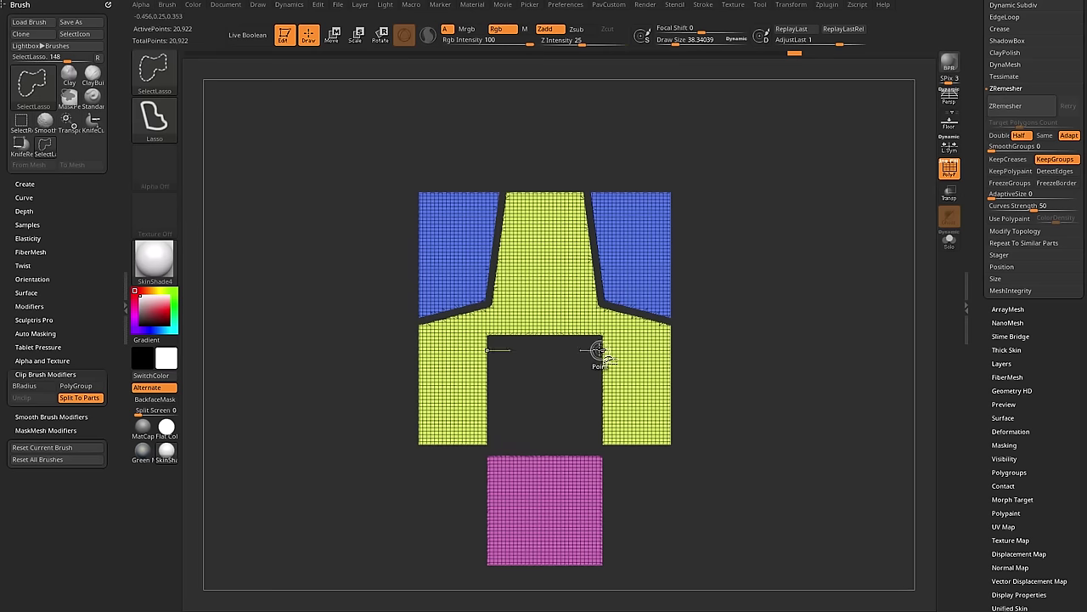
ctrl+shift+click(599, 350)
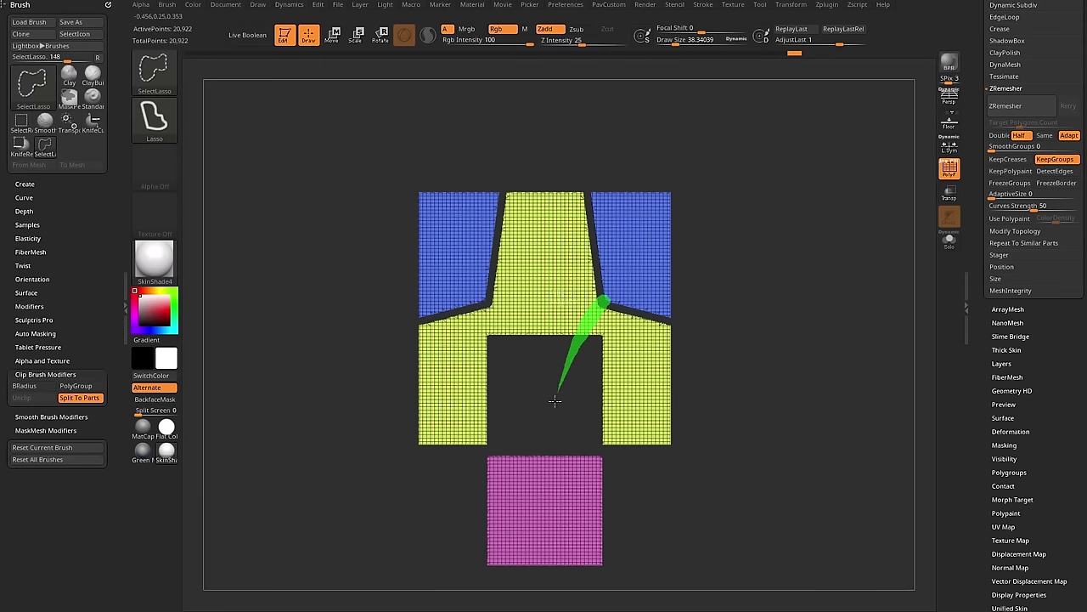
ctrl+shift+drag(547, 463, 548, 465)
ctrl+shift+click(853, 312)
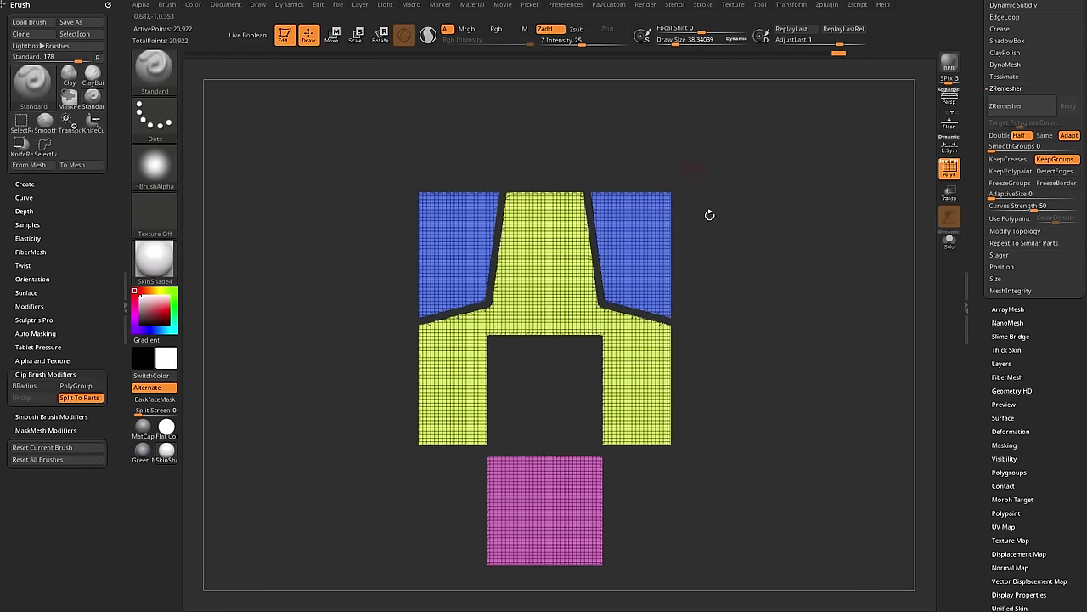
Apply Mirror And Weld to the cut block model from the Modify Topology options.
scroll(977, 213, up, 5)
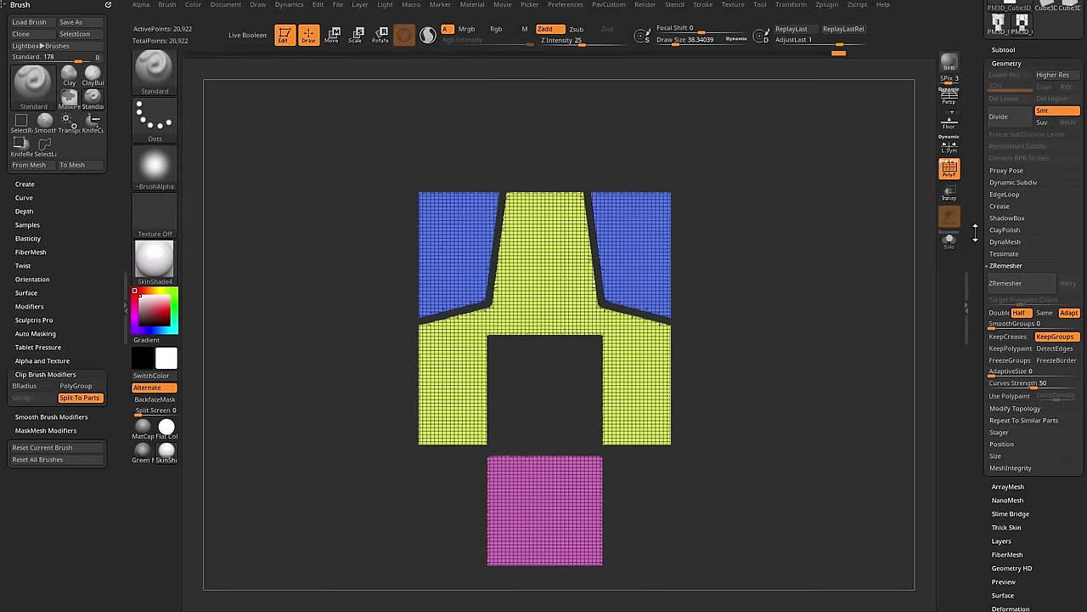
click(1006, 265)
click(1007, 277)
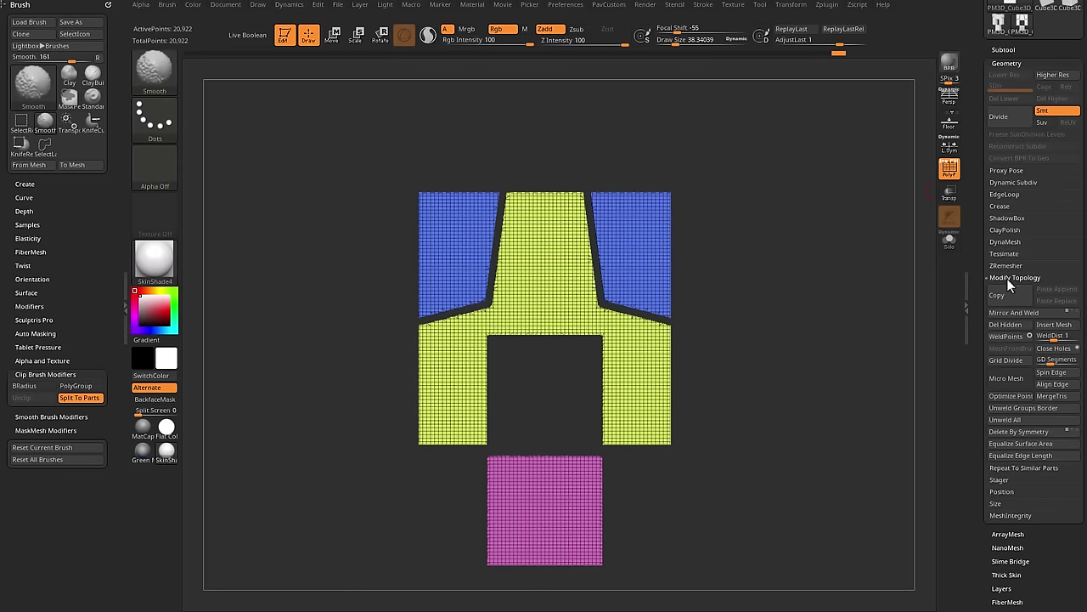
click(1008, 313)
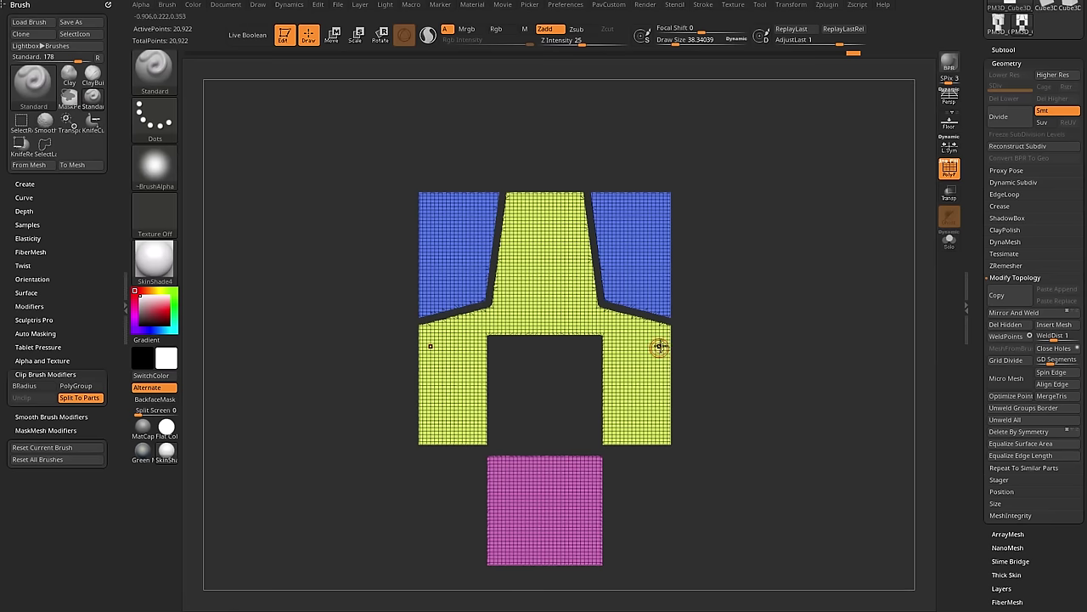
Run ZRemesher with Half and KeepGroups enabled, check the resulting topology at the cut corner, and undo the remesh.
scroll(1011, 272, down, 1)
click(1013, 260)
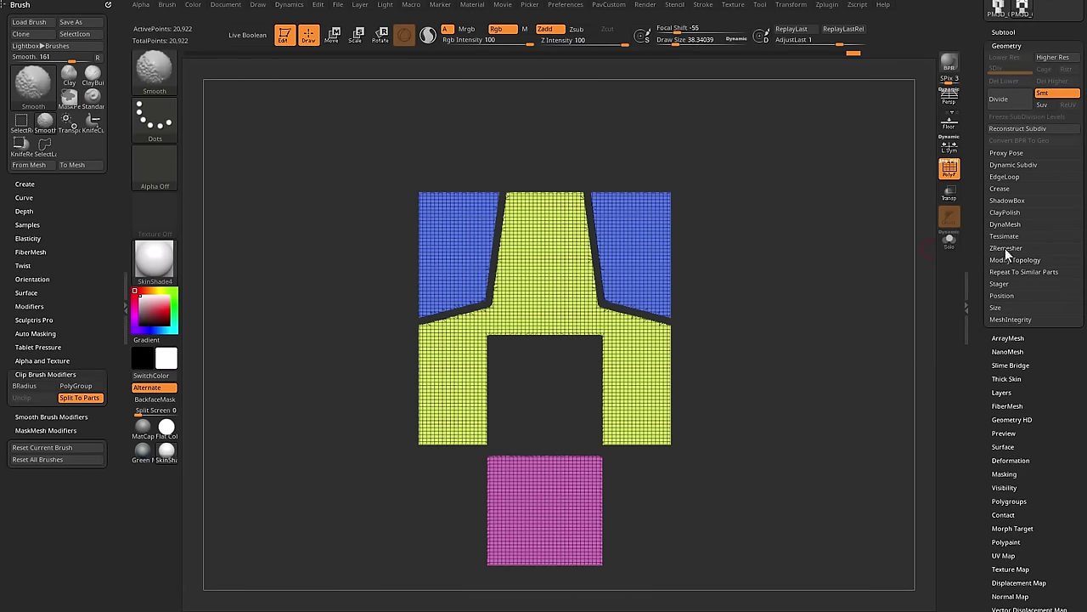
click(1006, 248)
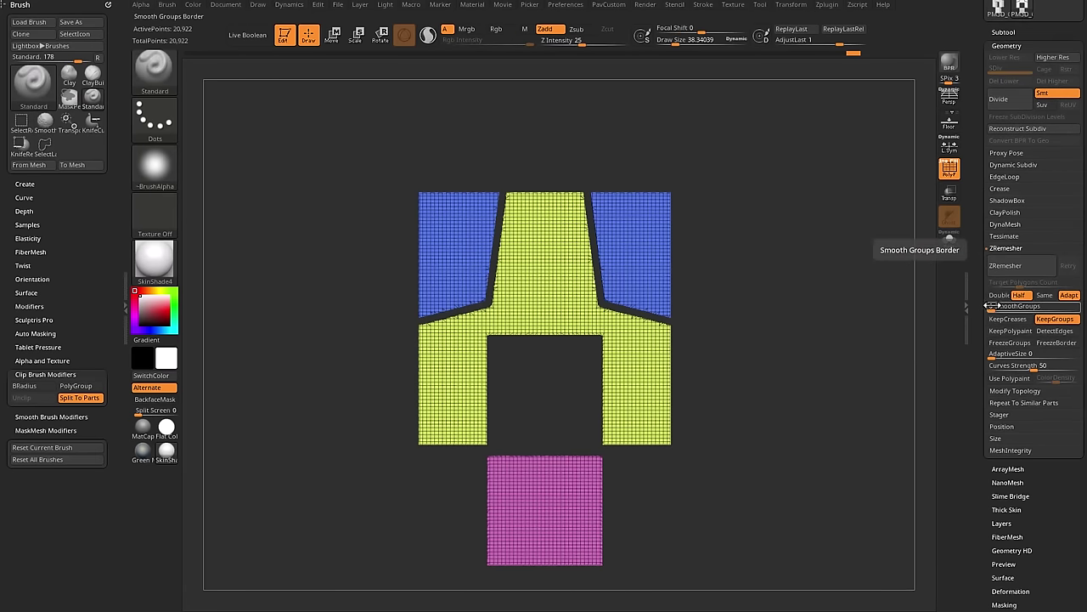
click(1005, 265)
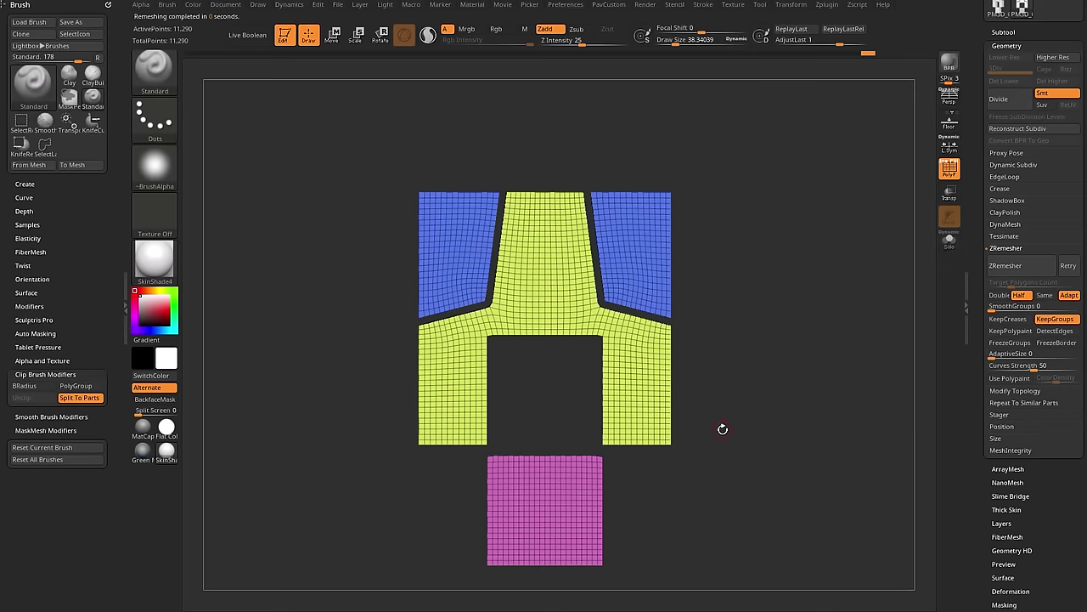
drag(783, 372, 859, 297)
key(ctrl+z)
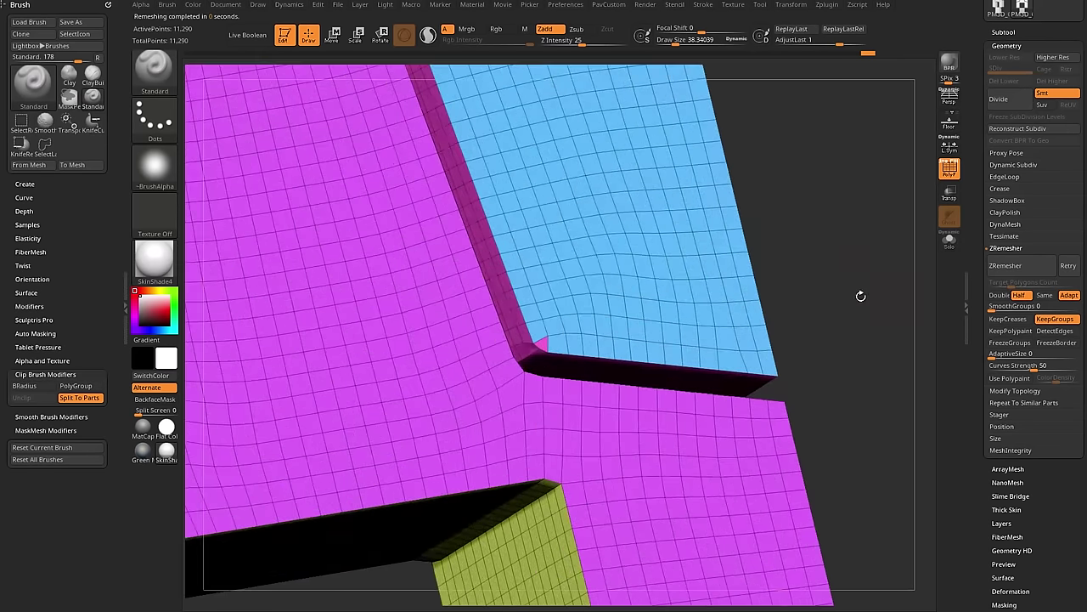
Examine the unremeshed topology at the inner cut corner, and run ZRemesher again with Half and KeepGroups enabled.
alt+drag(842, 235, 827, 365)
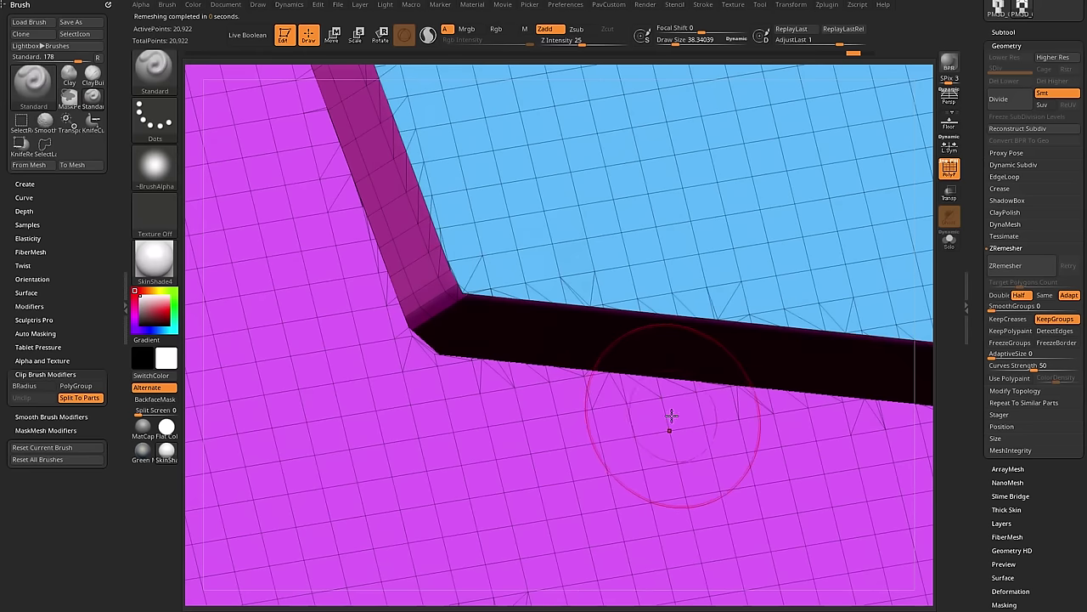
key(ctrl)
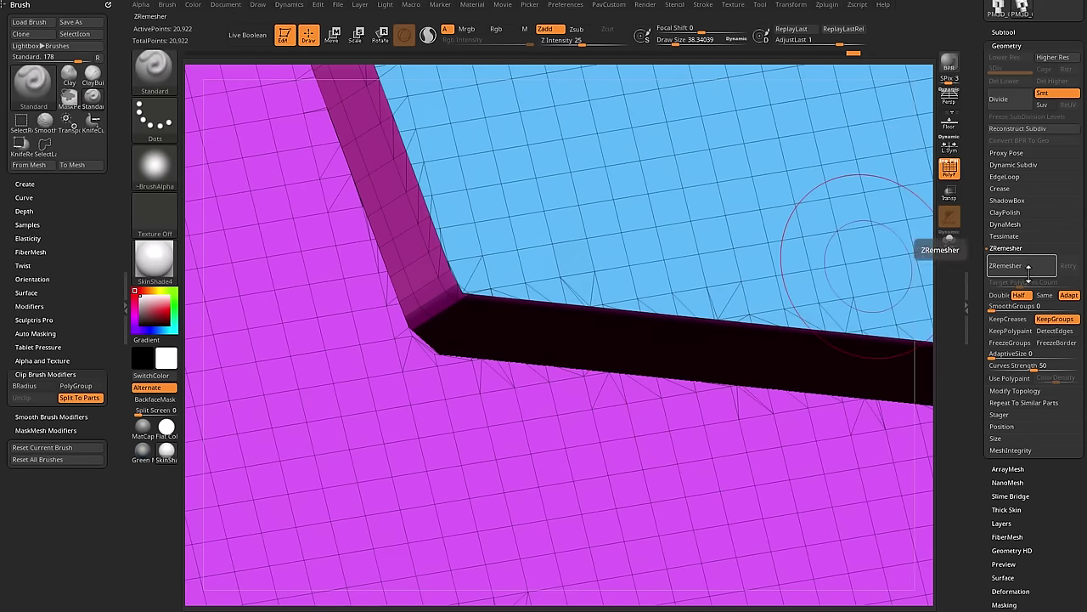
click(1028, 267)
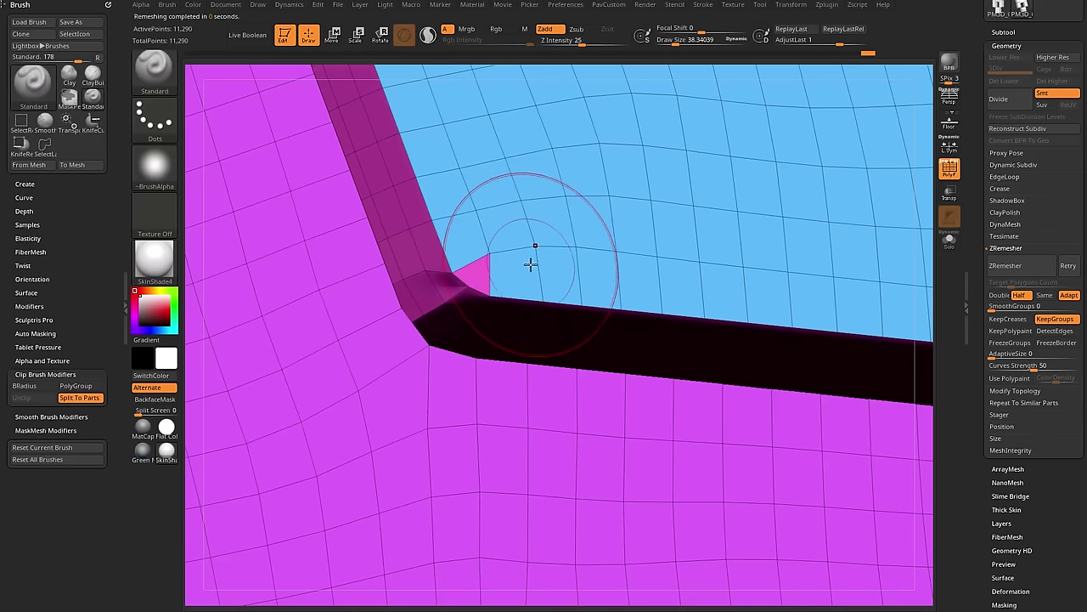
Using the ZModeler brush, assign the blue corner part's polygroup to the stray magenta triangle at the inner cut corner.
alt+right_drag(544, 260, 599, 321)
key(b)
key(z)
key(m)
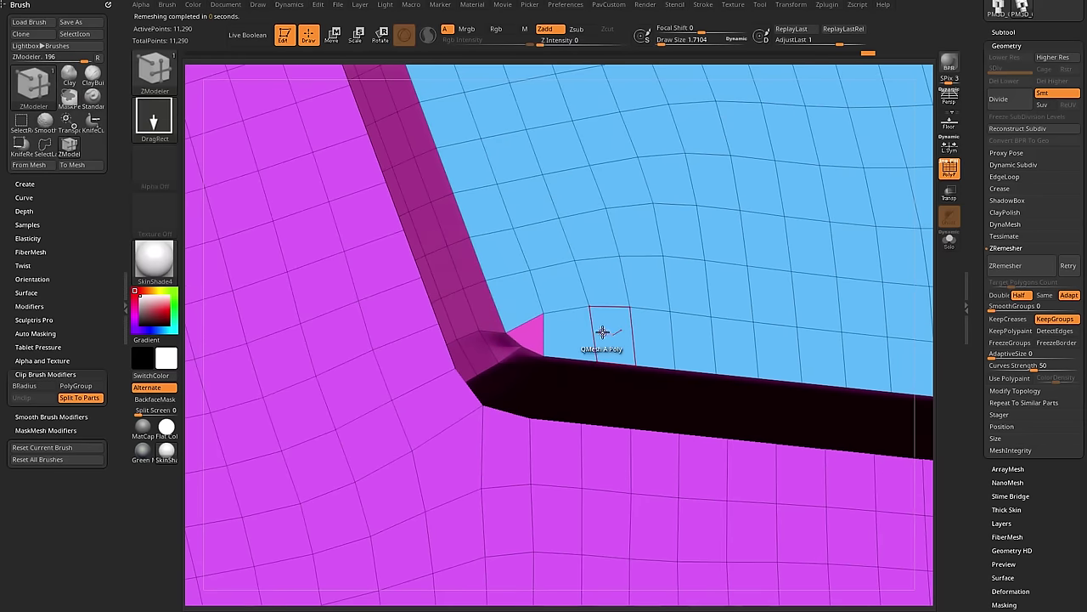
key(b)
key(z)
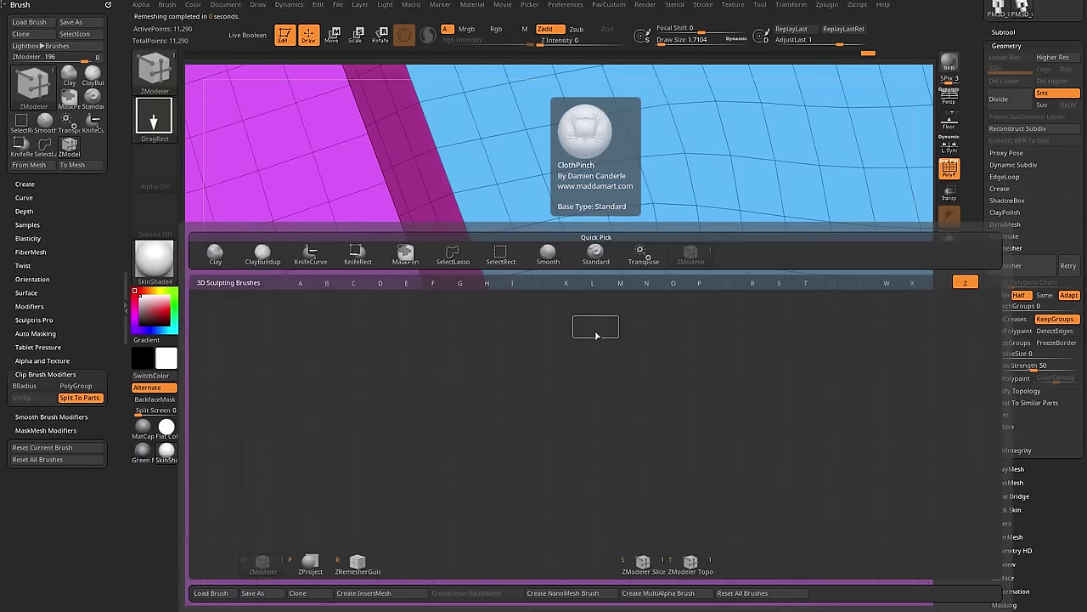
key(m)
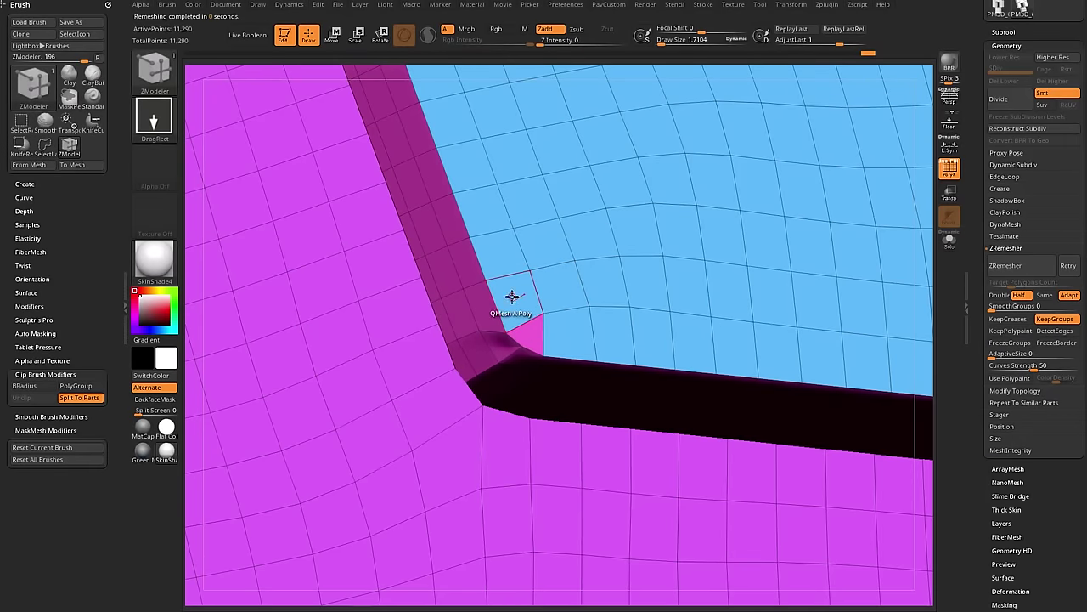
mouse_move(514, 294)
mouse_down()
mouse_move(553, 337)
mouse_move(517, 318)
mouse_move(554, 299)
mouse_up()
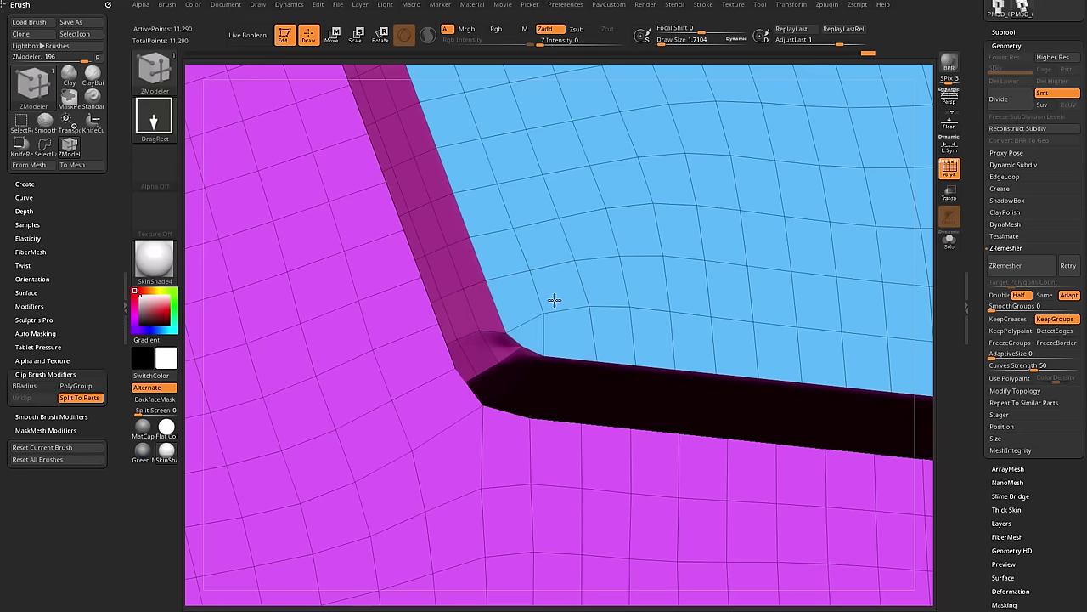
Reduce the whole model further by running ZRemesher three more times with Half and KeepGroups enabled.
ctrl+right_drag(628, 316, 511, 257)
right_drag(386, 351, 786, 299)
key(space)
click(769, 503)
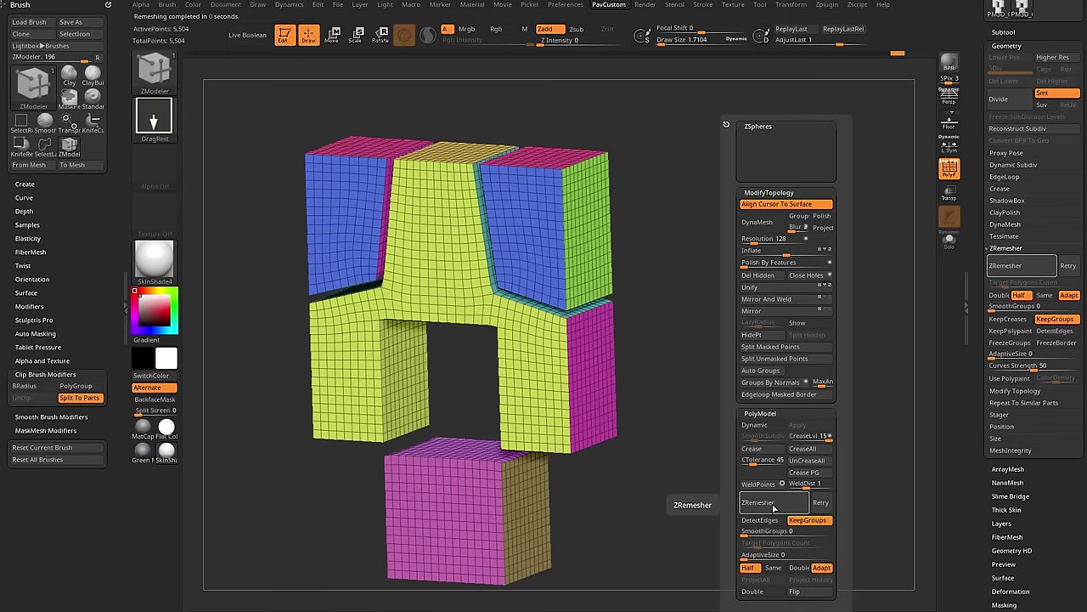
click(773, 505)
click(779, 502)
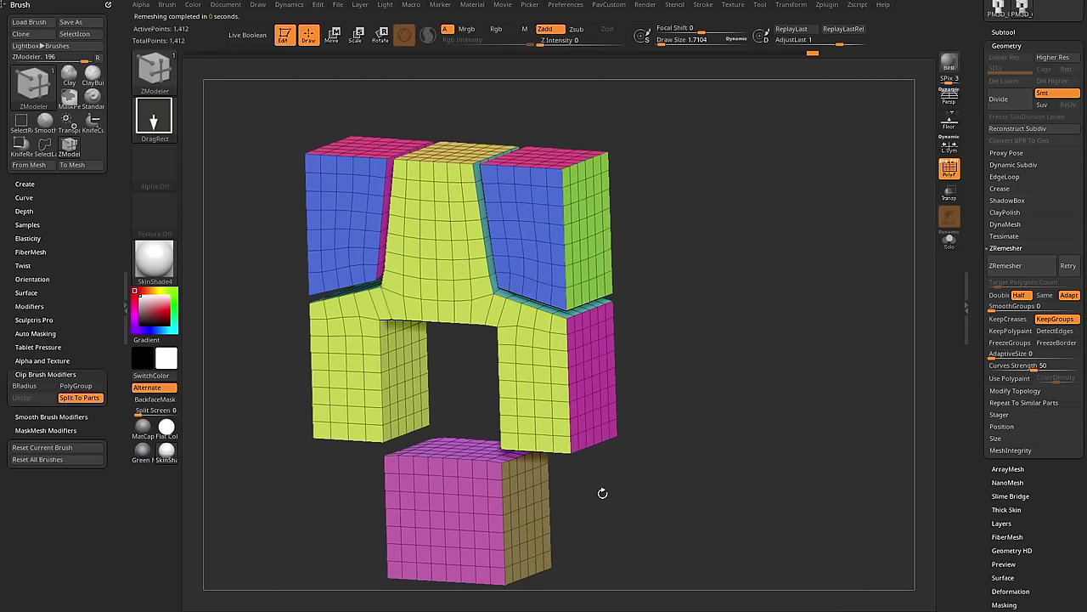
Activate Dynamic Subdiv on the remeshed blocks, choosing Always YES, and turn off the polyframe display.
drag(602, 493, 797, 257)
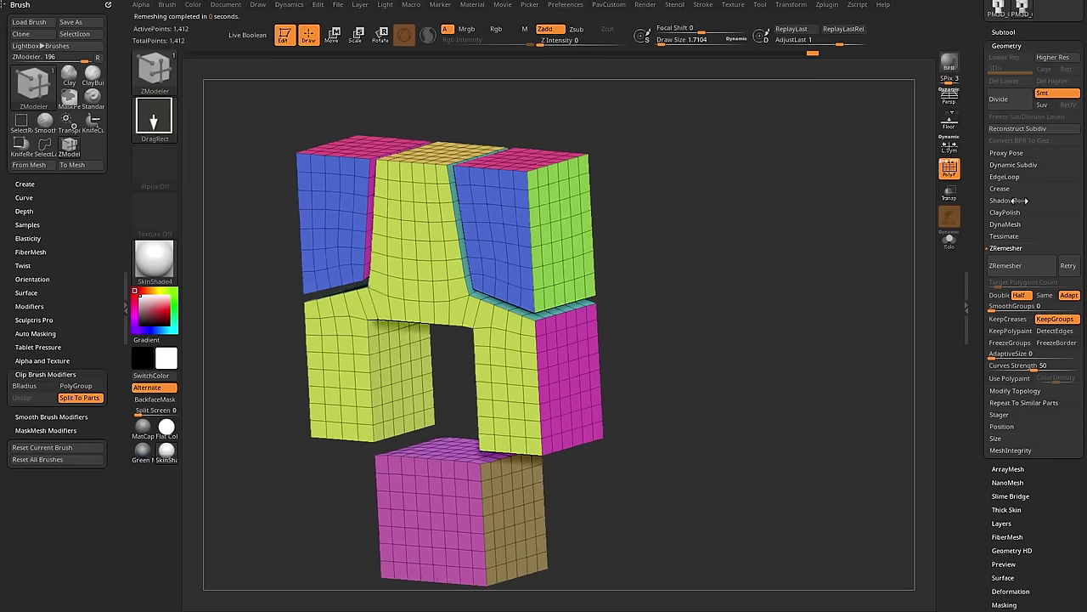
drag(977, 191, 977, 257)
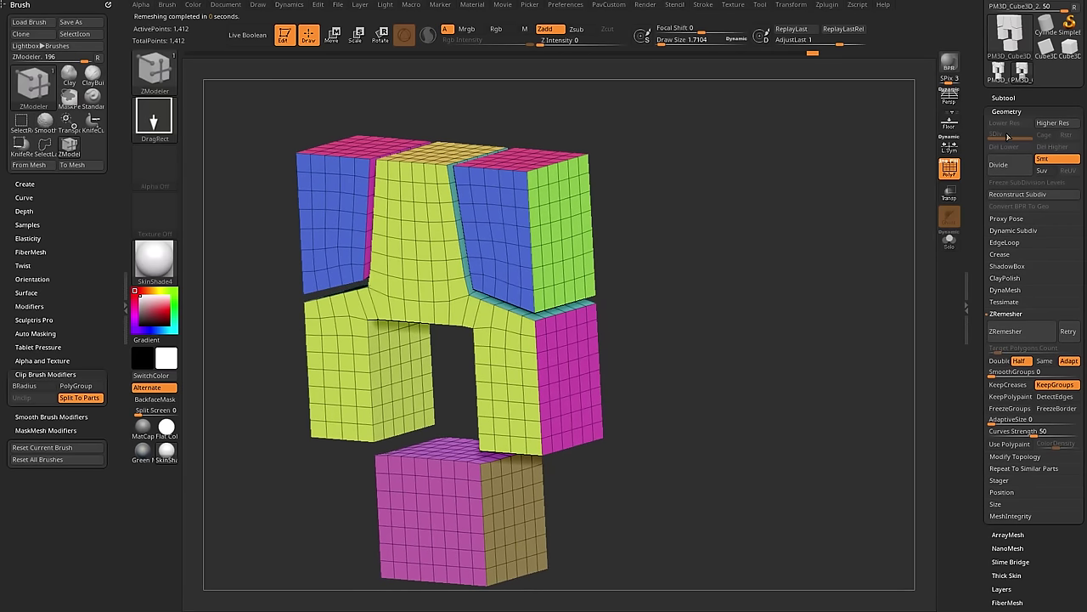
click(1009, 231)
drag(858, 293, 868, 276)
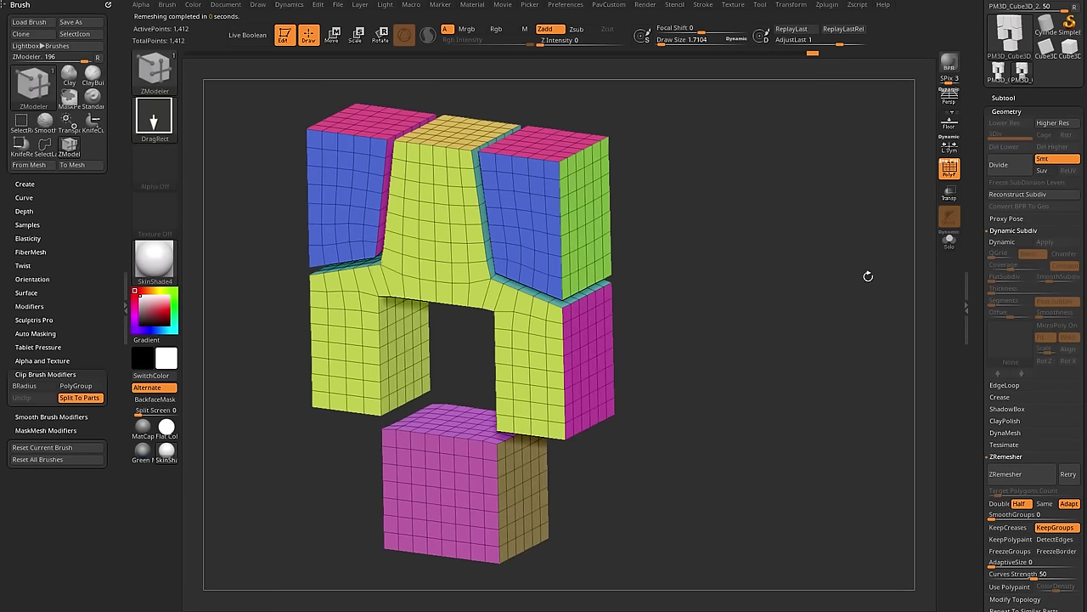
key(d)
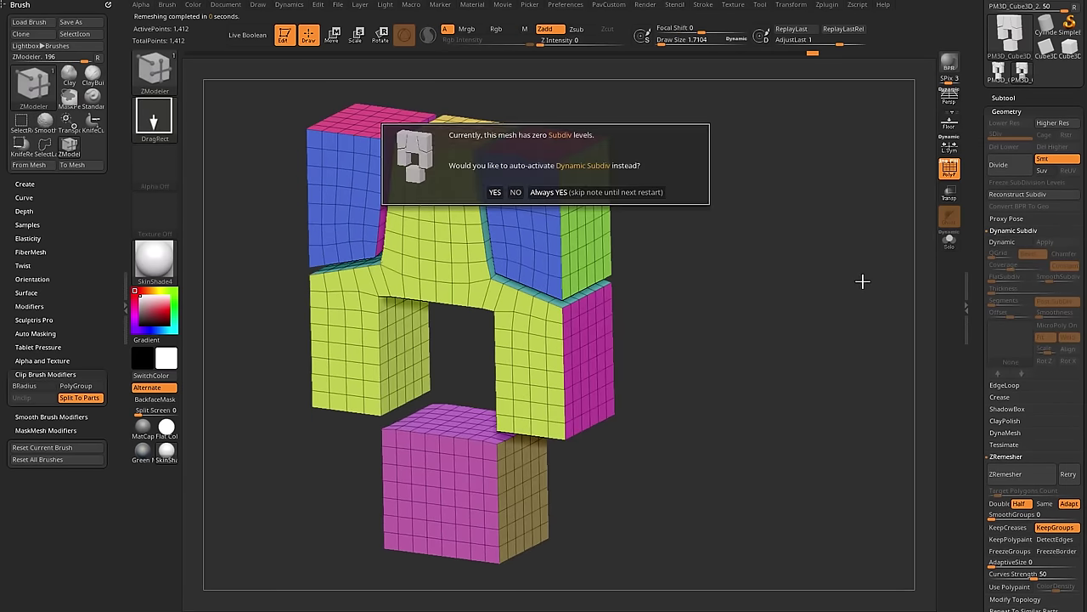
click(608, 192)
click(943, 164)
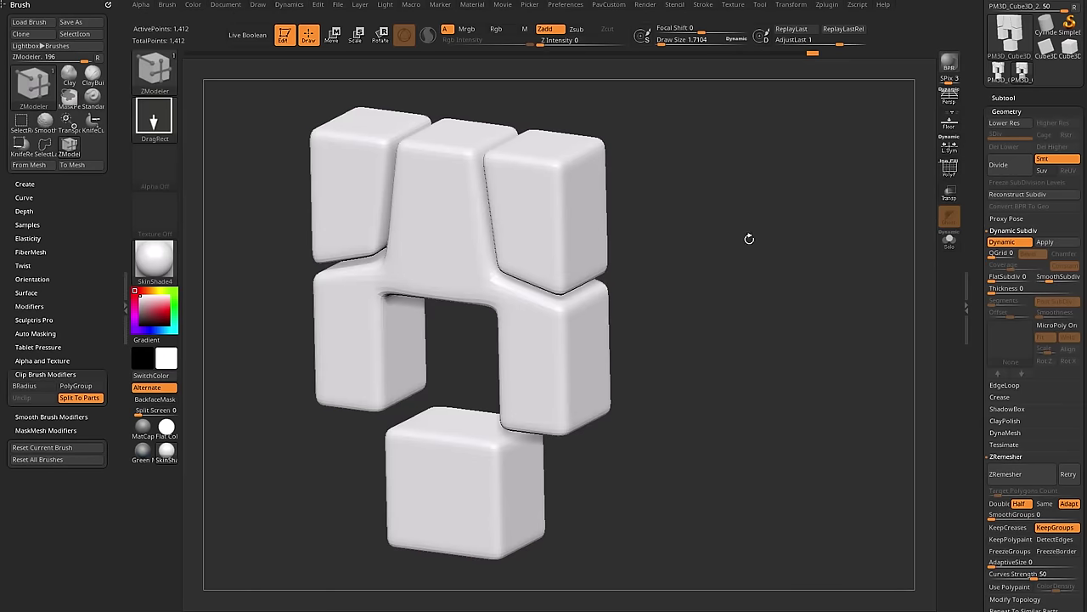
Check the rounded edges of the smoothed blocks and switch from ZModeler to the Standard brush.
drag(694, 204, 773, 221)
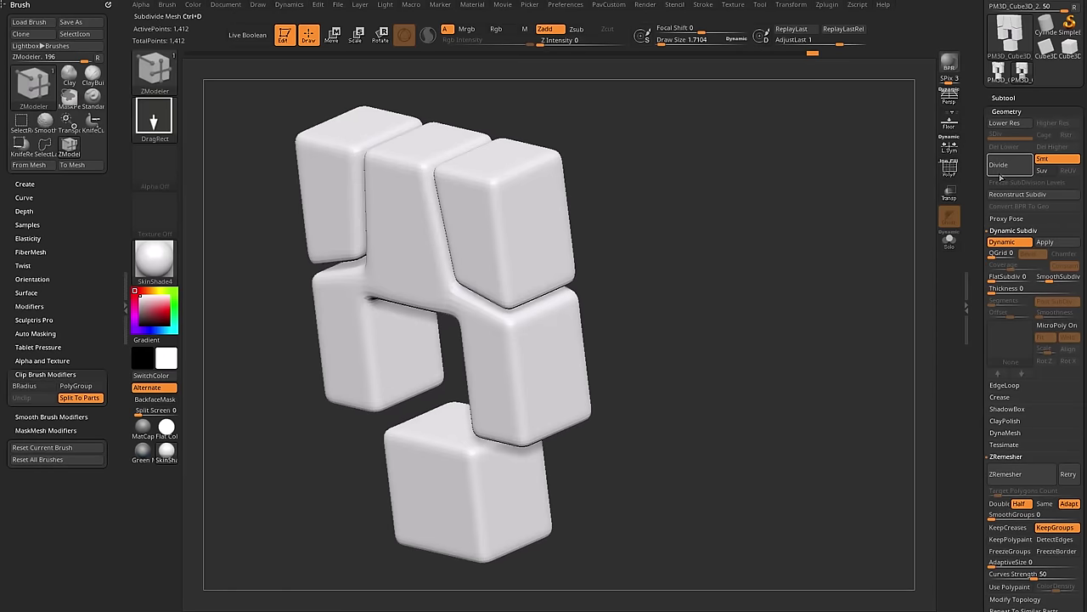
key(b)
key(s)
key(t)
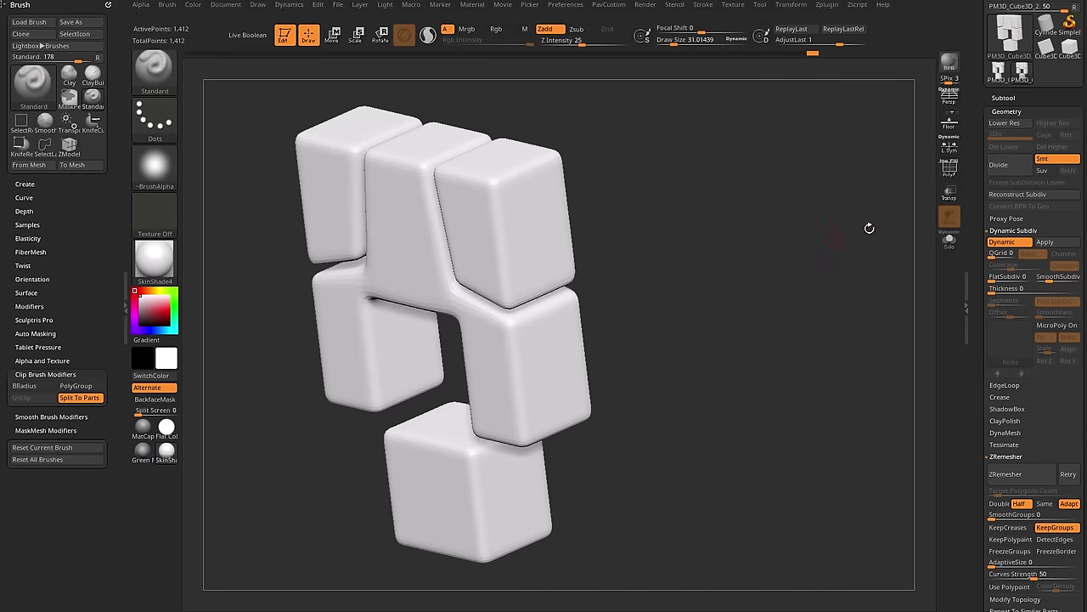
mouse_move(793, 243)
mouse_down()
mouse_move(743, 254)
mouse_move(824, 262)
mouse_up()
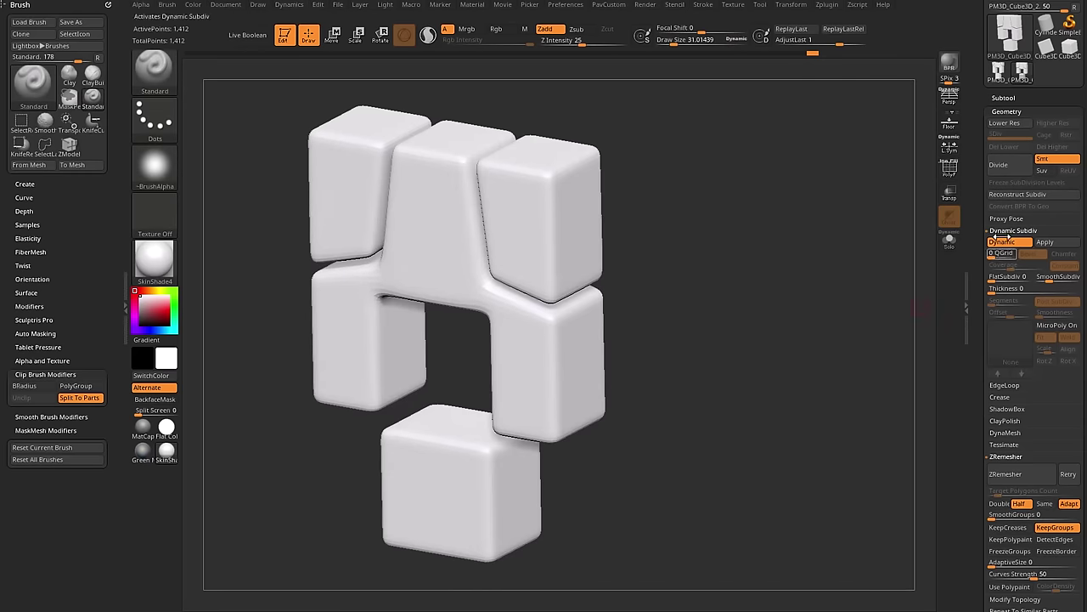
Turn the polyframe display back on and crease all polygroup borders with Crease PG.
drag(979, 251, 982, 208)
click(999, 356)
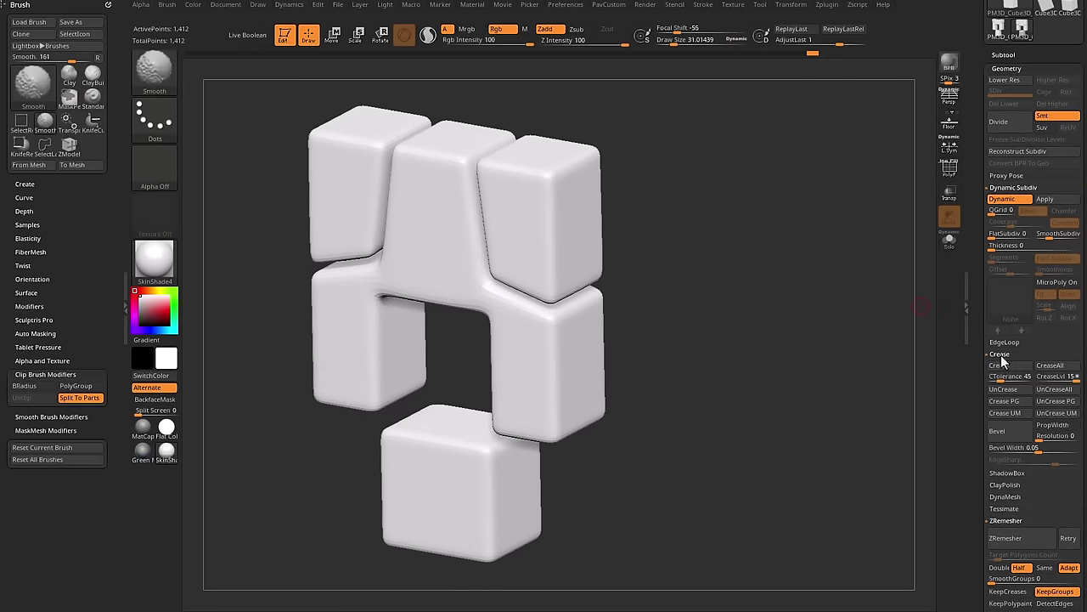
click(949, 167)
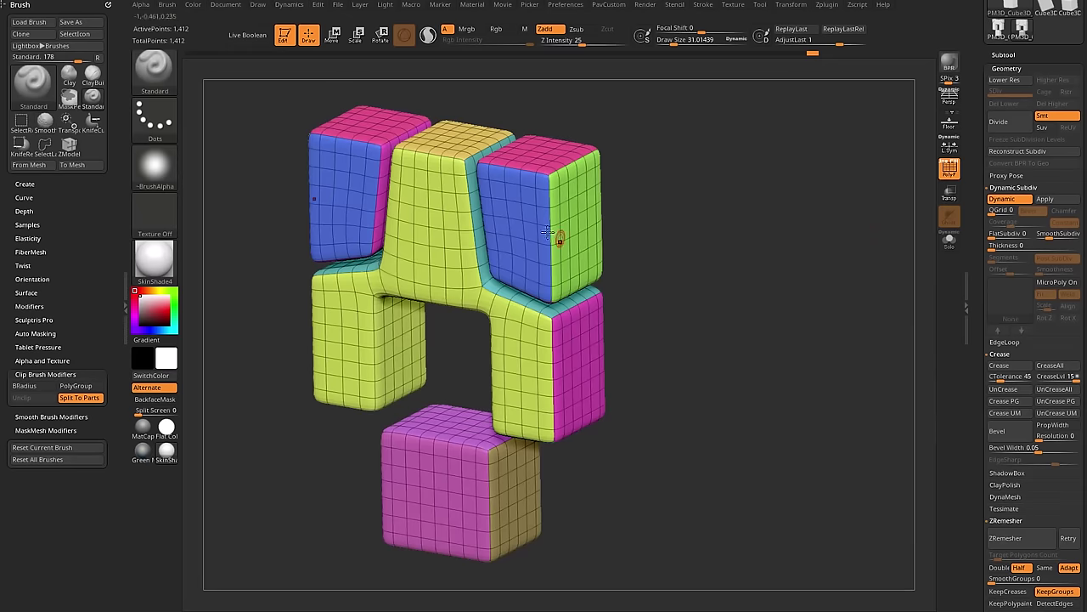
drag(681, 244, 749, 230)
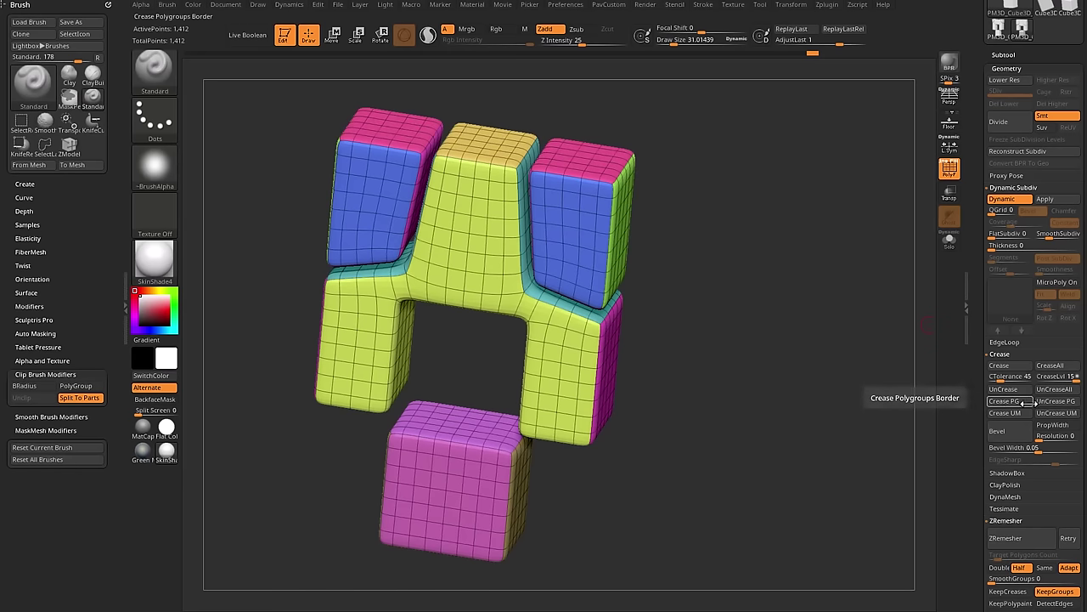
click(1005, 402)
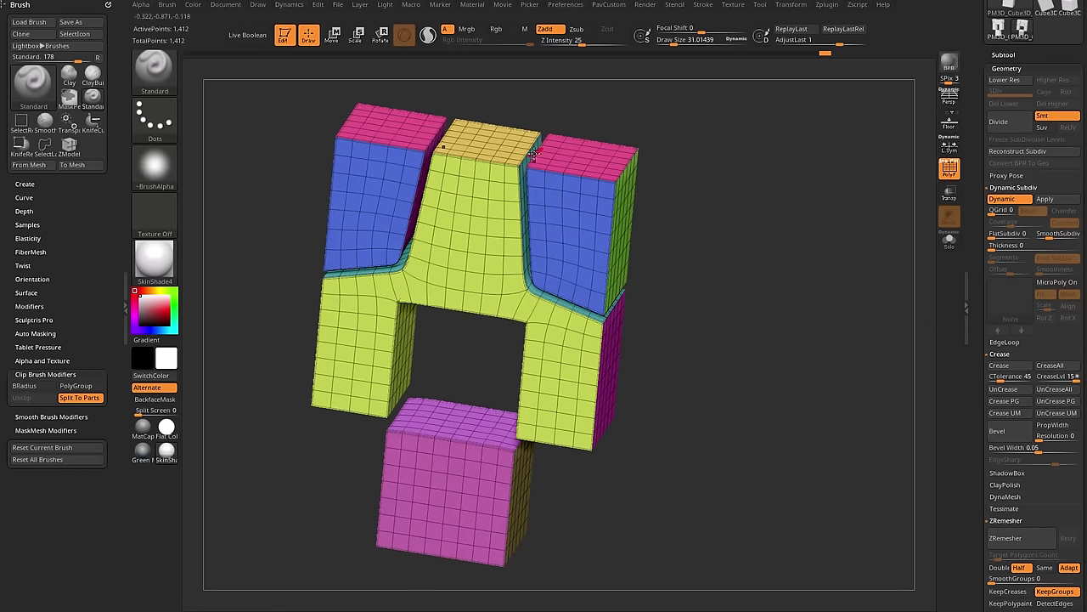
Examine the creased block edges from several angles, both with and without the polyframe display.
drag(816, 255, 722, 266)
key(shift+f)
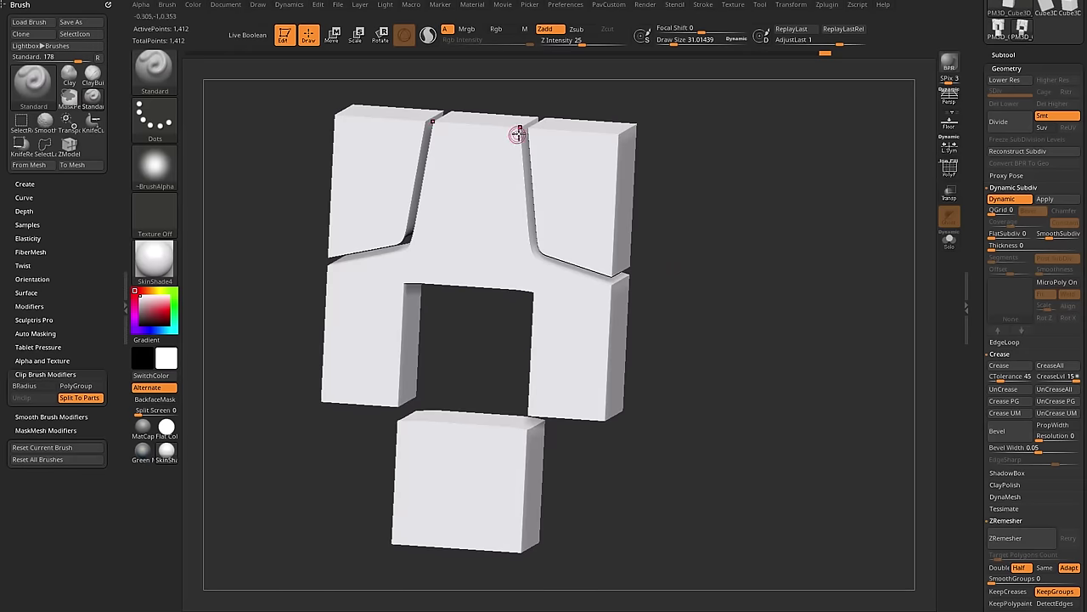
key(shift+f)
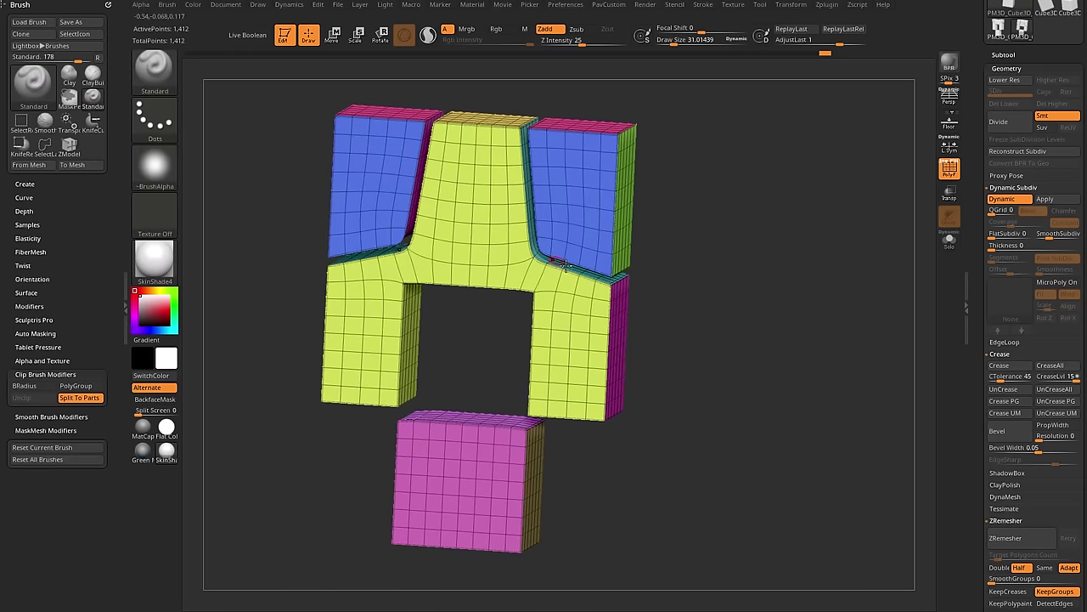
drag(611, 161, 667, 140)
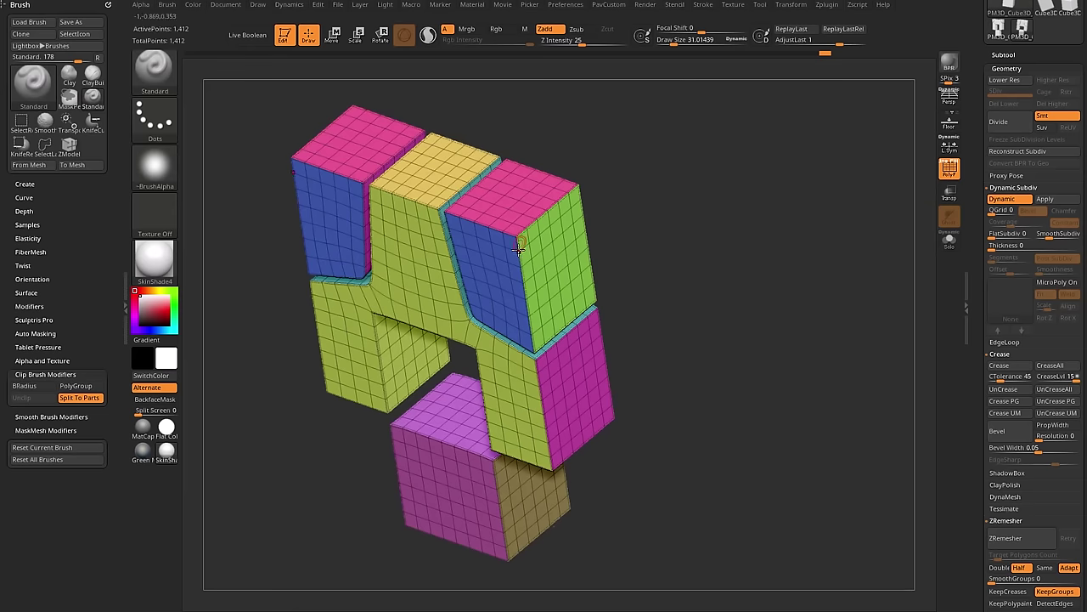
drag(730, 170, 768, 181)
key(shift+f)
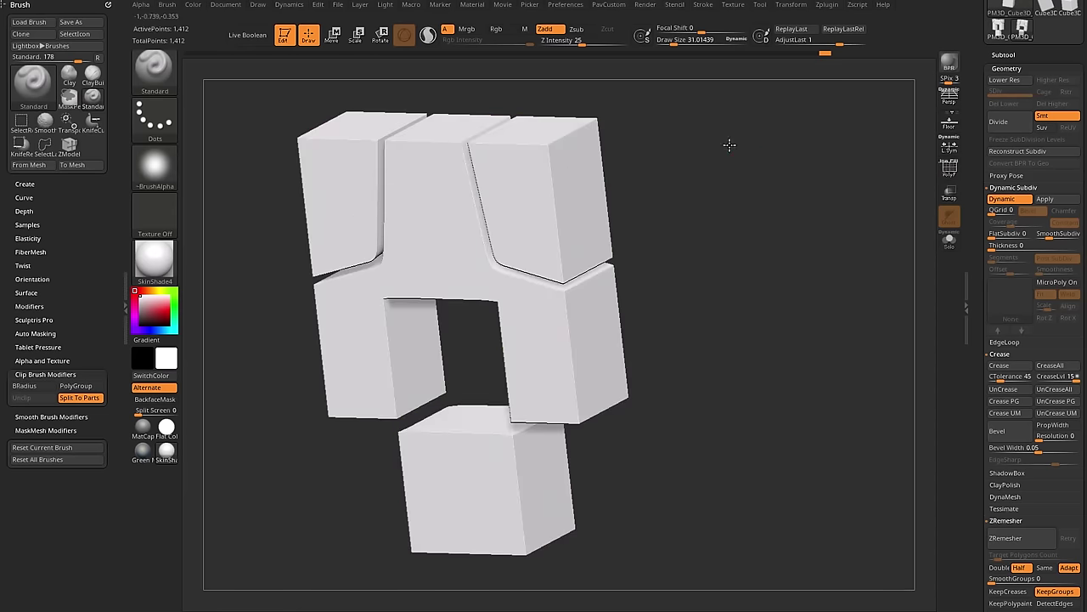
Set the crease level to 2 and the smooth subdivision level to 3 to soften the creased block edges.
shift+drag(729, 144, 783, 203)
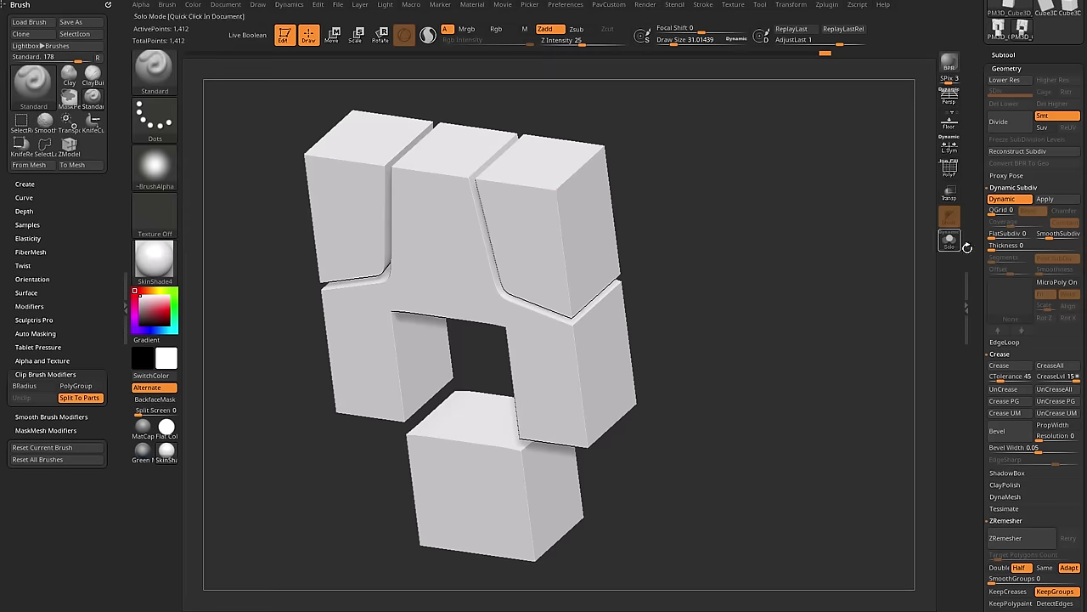
scroll(1004, 141, down, 2)
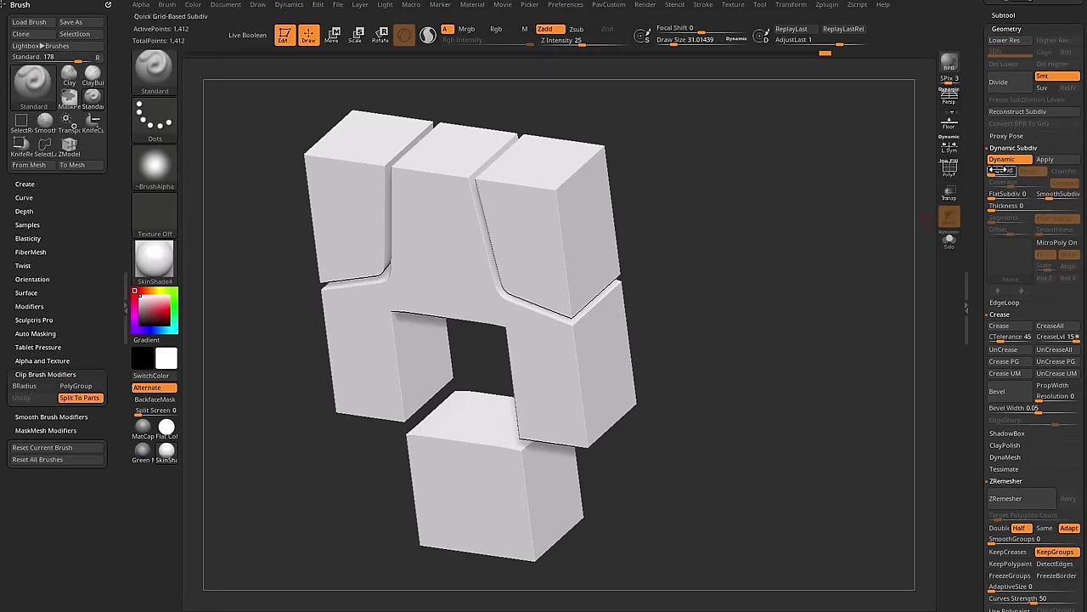
click(1066, 337)
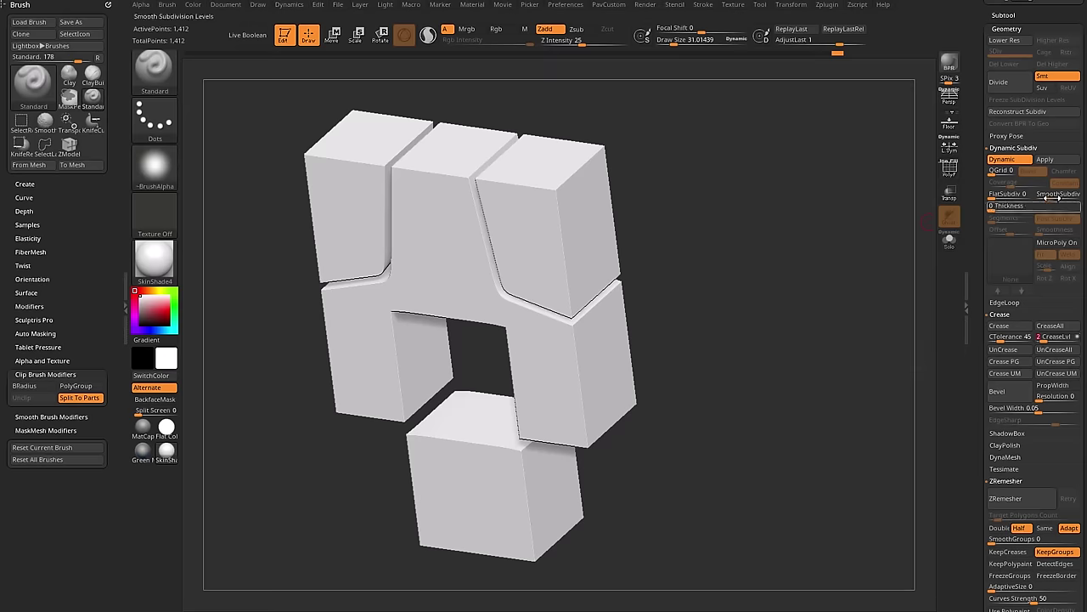
drag(1048, 196, 1056, 197)
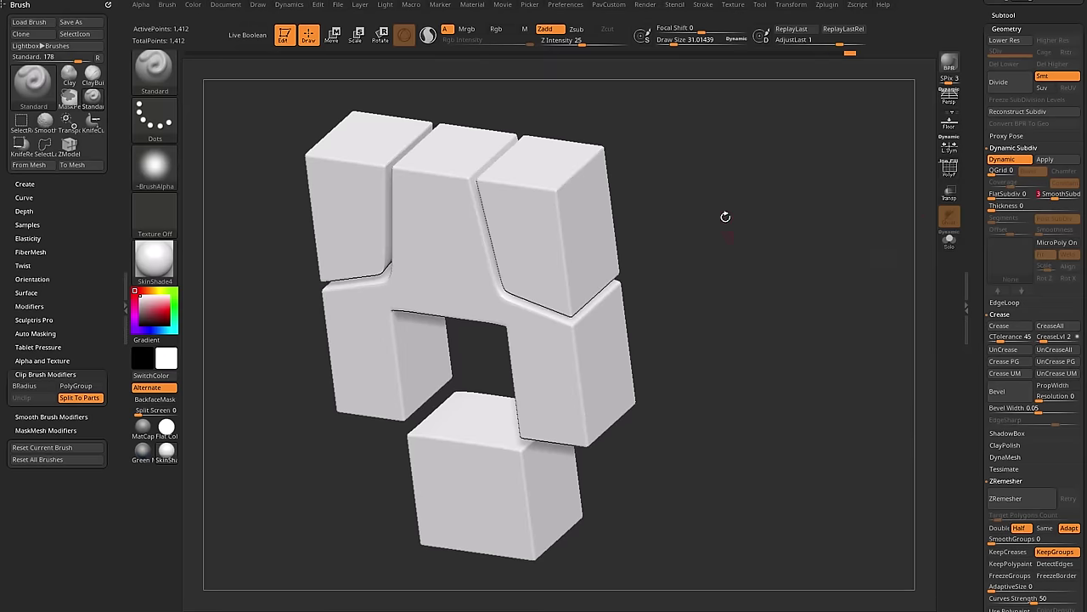
key(1)
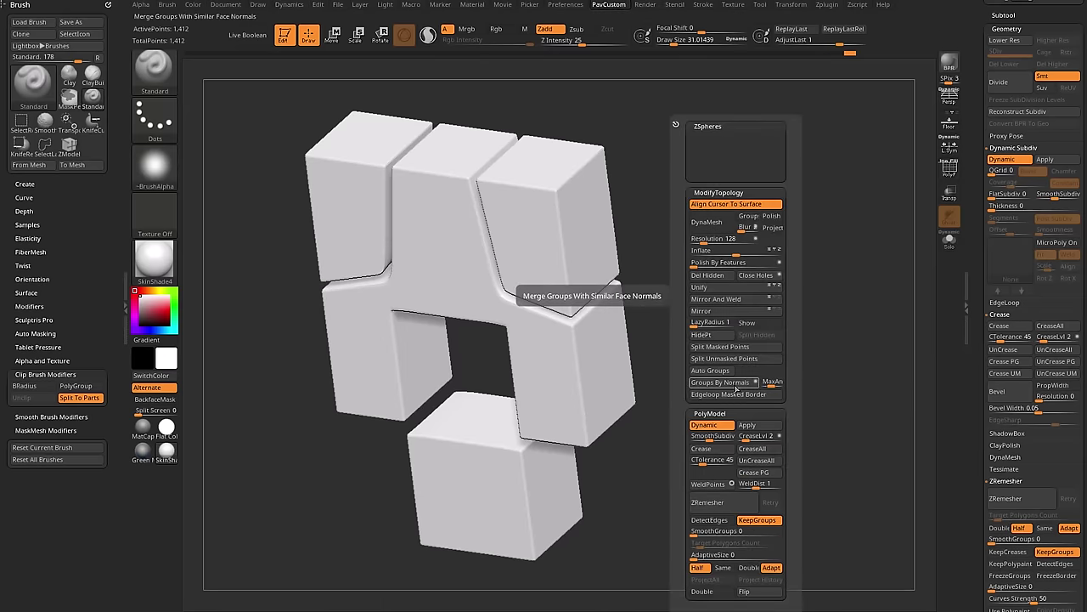
drag(710, 436, 712, 435)
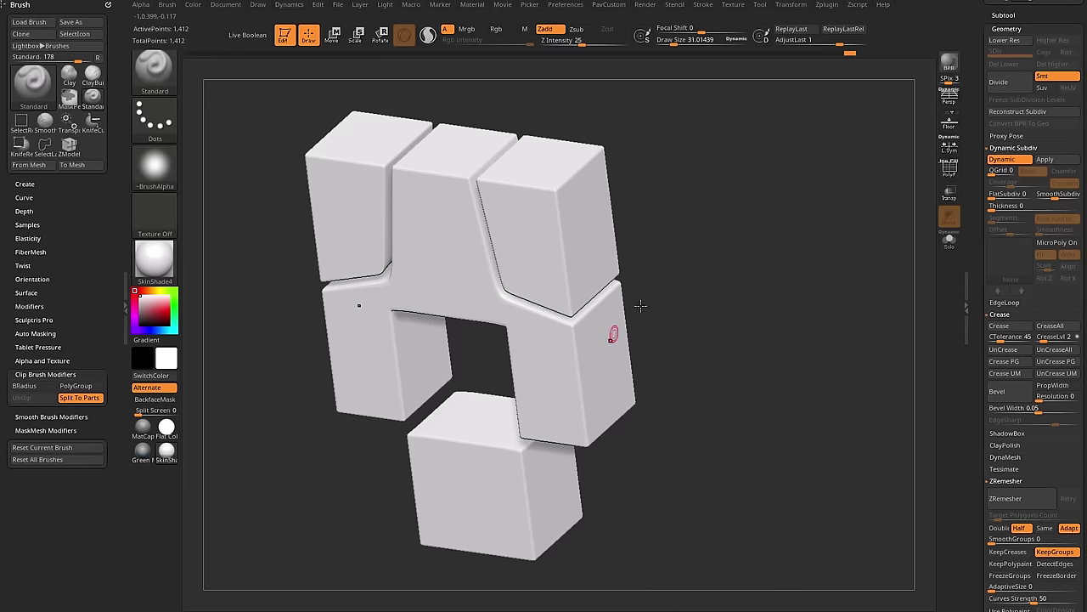
Preview the softened edges from several angles with the Green Metallic material and restore the SkinShade4 material.
drag(769, 204, 790, 229)
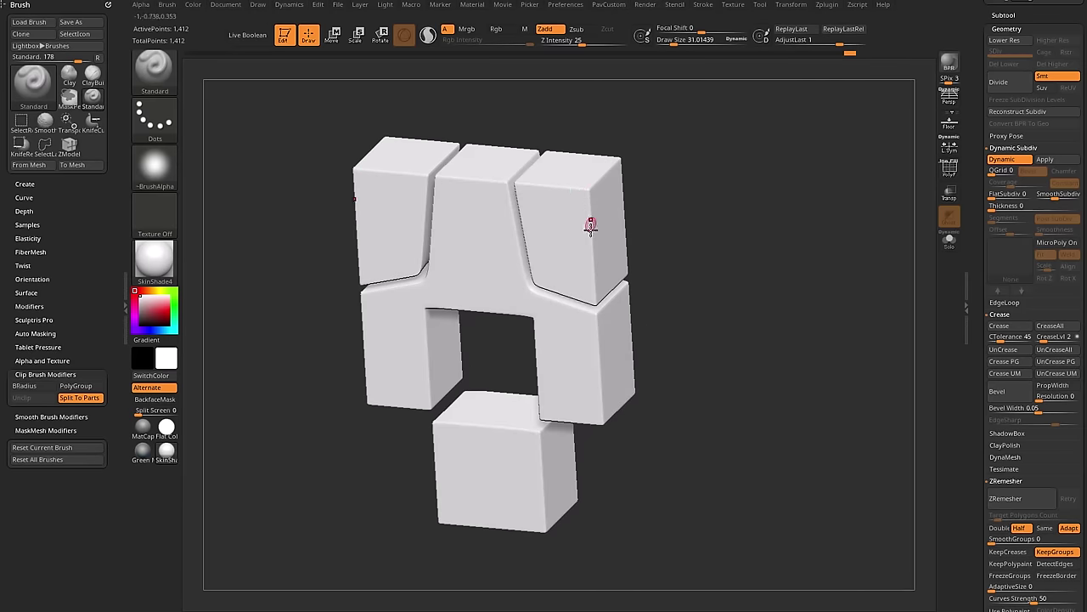
key(shift+f)
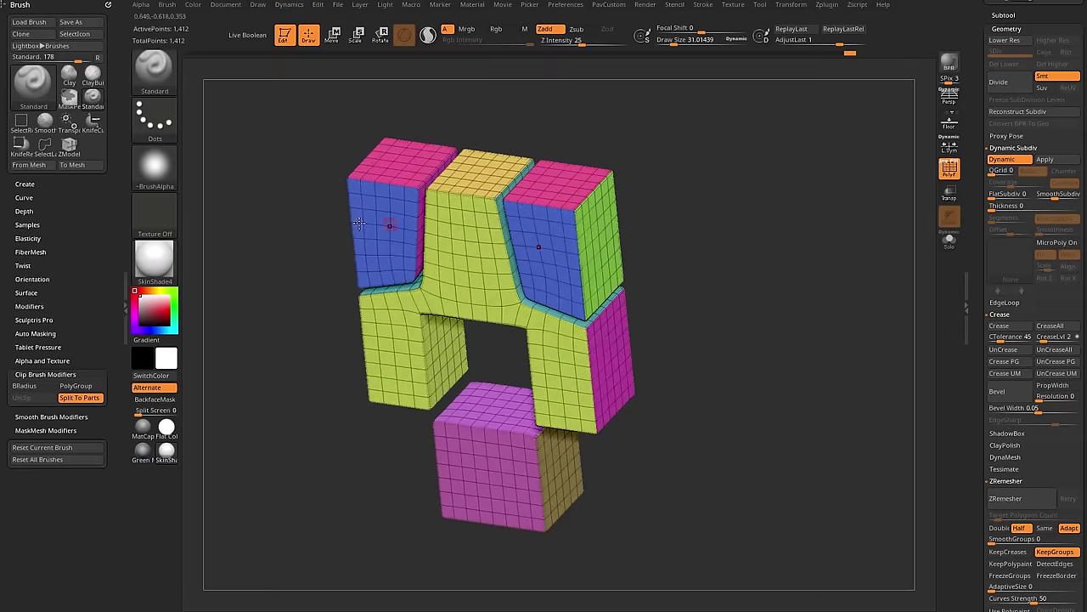
click(950, 168)
click(153, 258)
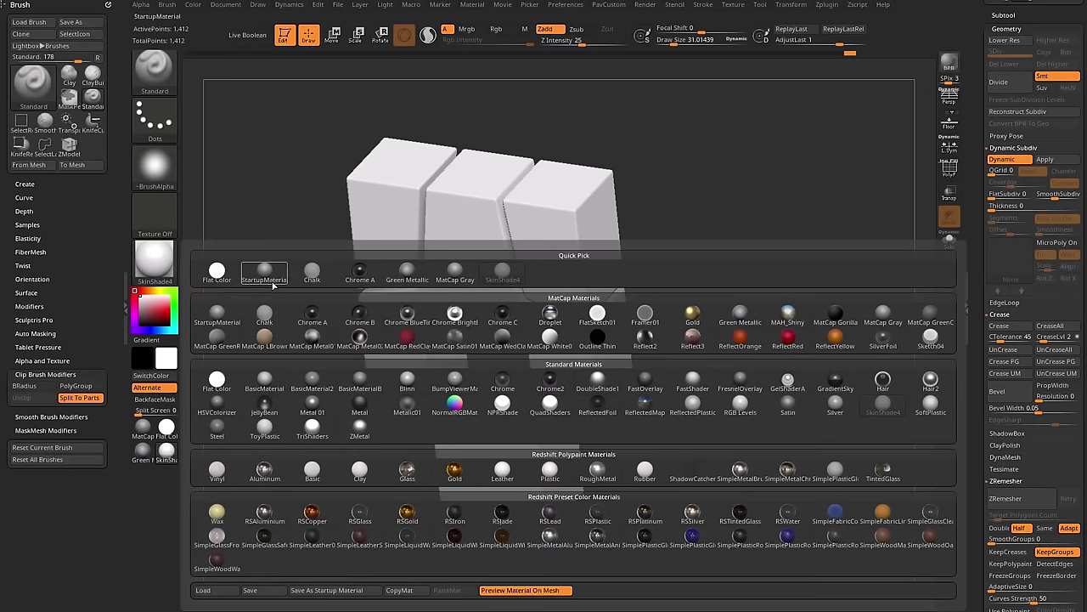
click(406, 278)
drag(833, 258, 708, 176)
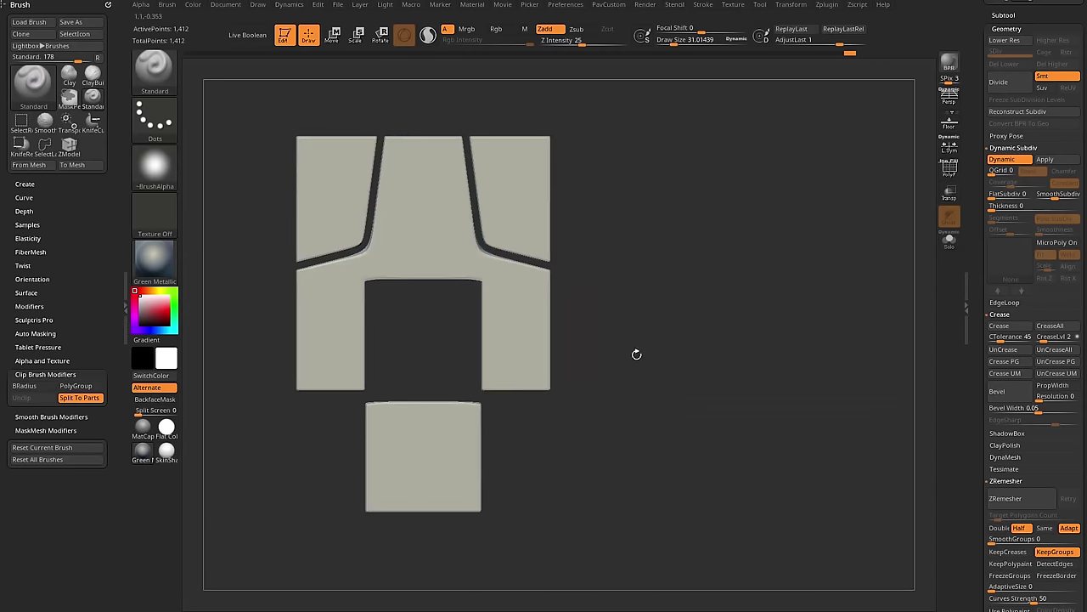
drag(636, 355, 242, 287)
key(shift+f)
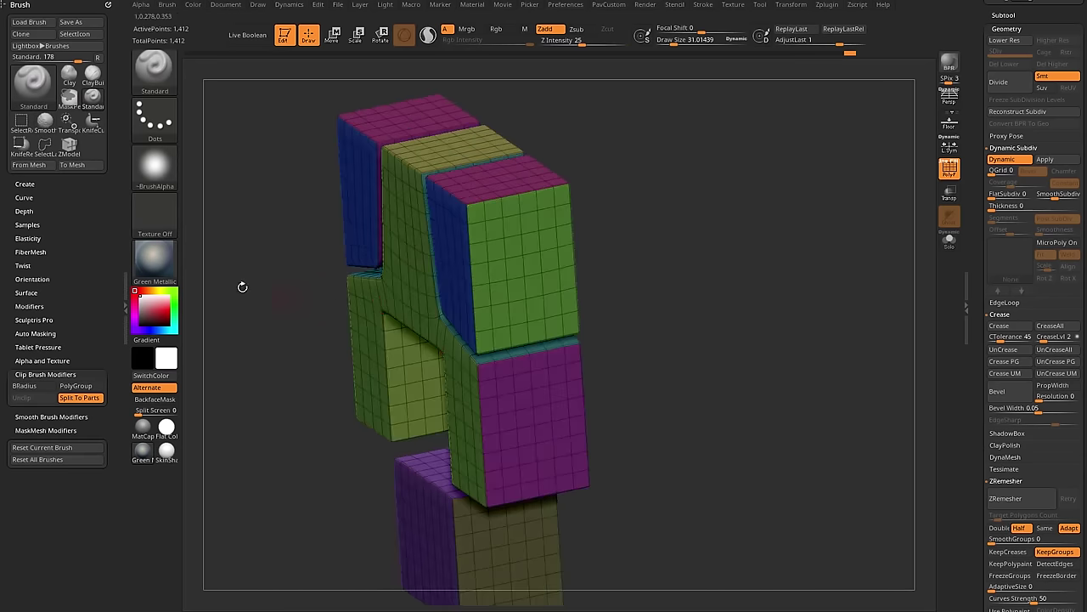
click(154, 259)
click(888, 406)
Switch to the ZModeler brush and mark a two-by-two polygon patch at the upper edge of the block's green side face.
drag(757, 272, 639, 283)
key(b)
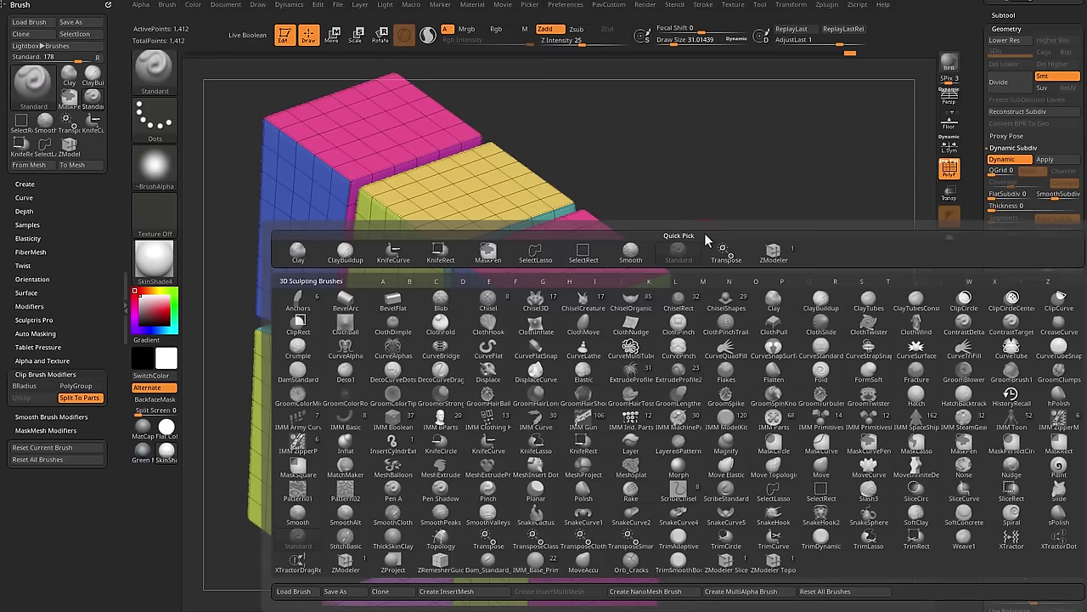
key(z)
key(m)
drag(709, 230, 577, 249)
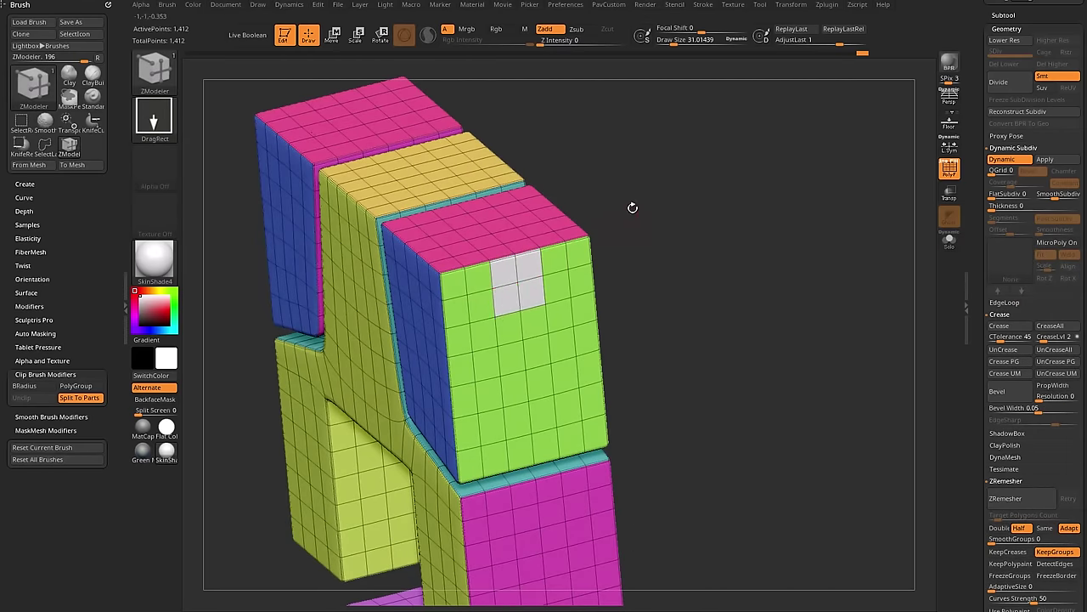
drag(631, 206, 510, 270)
Set the polygon action QMesh to target Polygroup All and push the marked patch inward to cut a notch.
key(space)
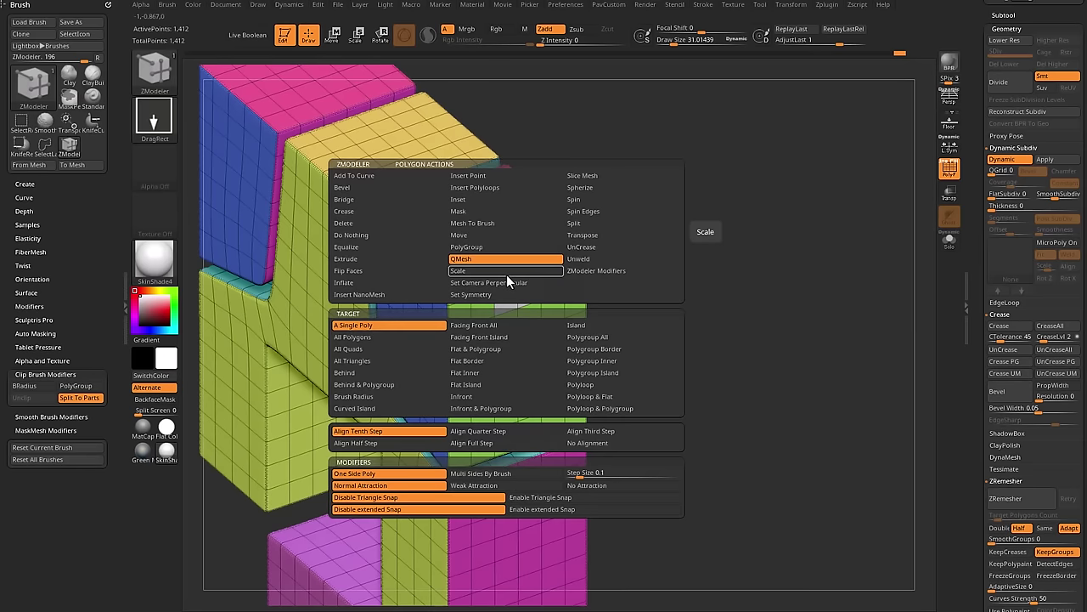
click(587, 337)
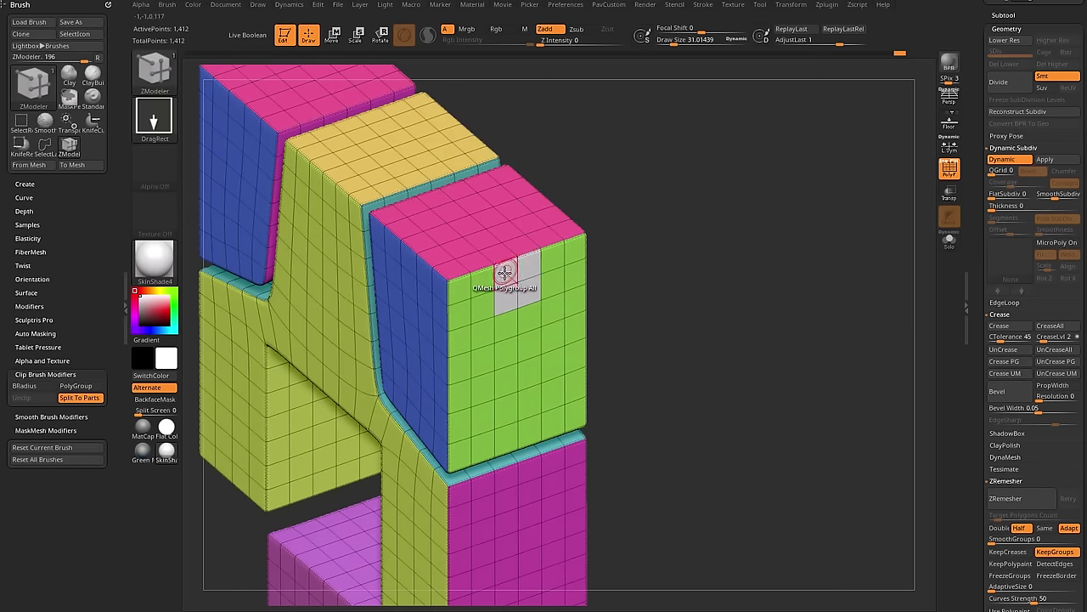
drag(504, 271, 479, 250)
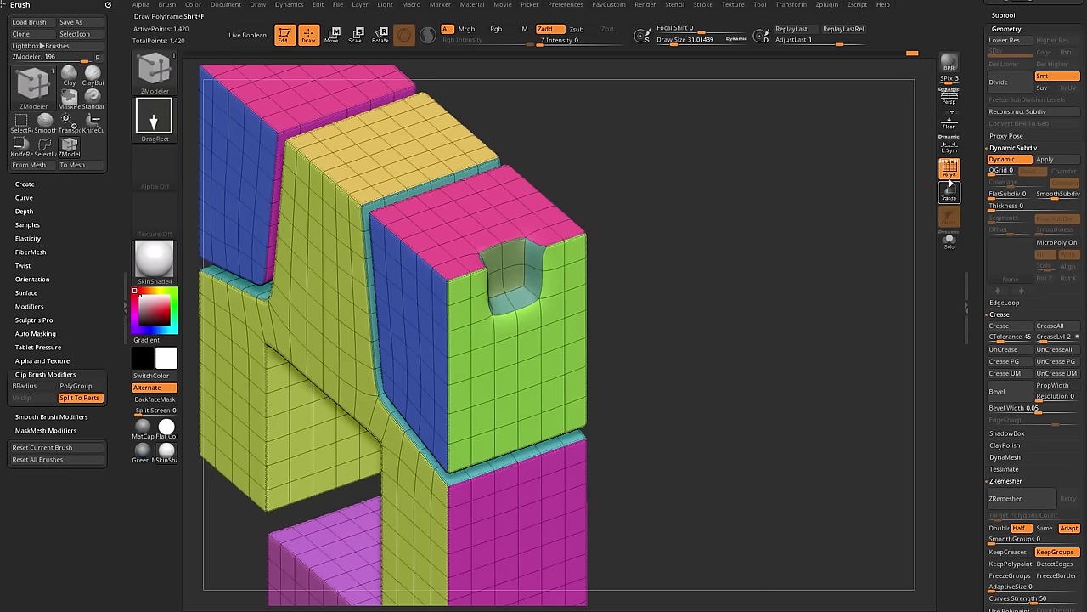
click(951, 178)
click(952, 174)
mouse_move(773, 231)
mouse_down()
mouse_move(748, 271)
mouse_move(759, 236)
mouse_move(774, 233)
mouse_up()
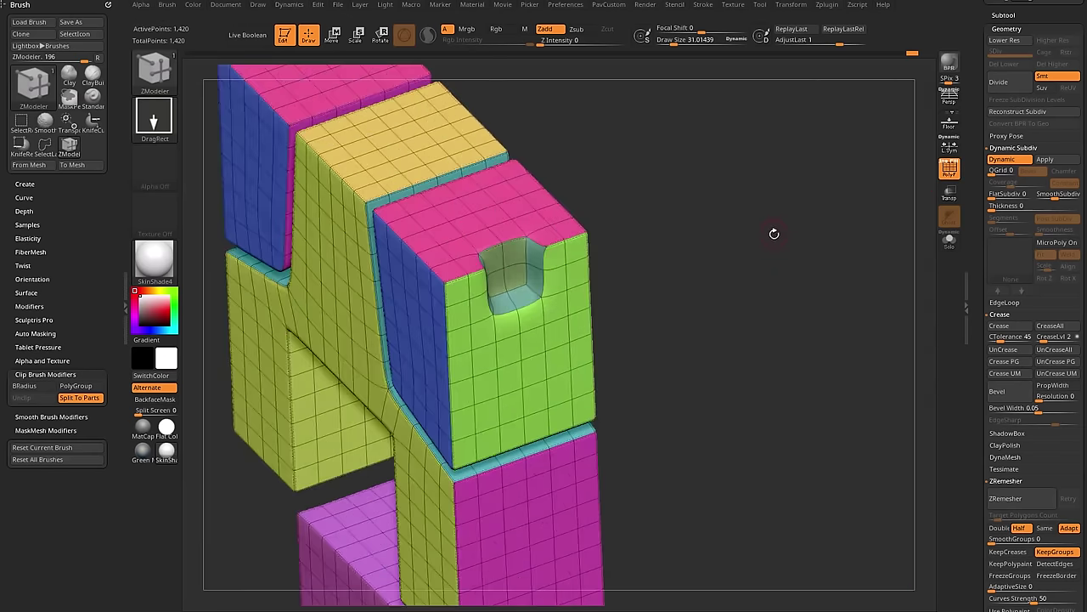
Crease the polygroup borders again with Crease PG and check the notch edges without the polyframe display.
scroll(1007, 179, down, 3)
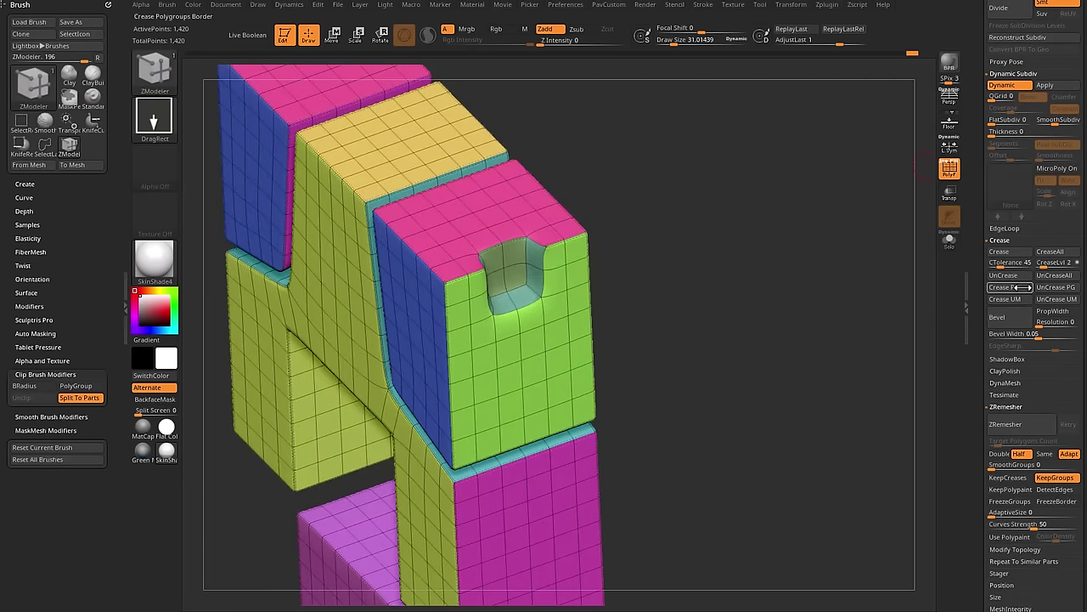
click(1009, 287)
mouse_move(825, 343)
mouse_down()
mouse_move(802, 330)
mouse_move(836, 334)
mouse_up()
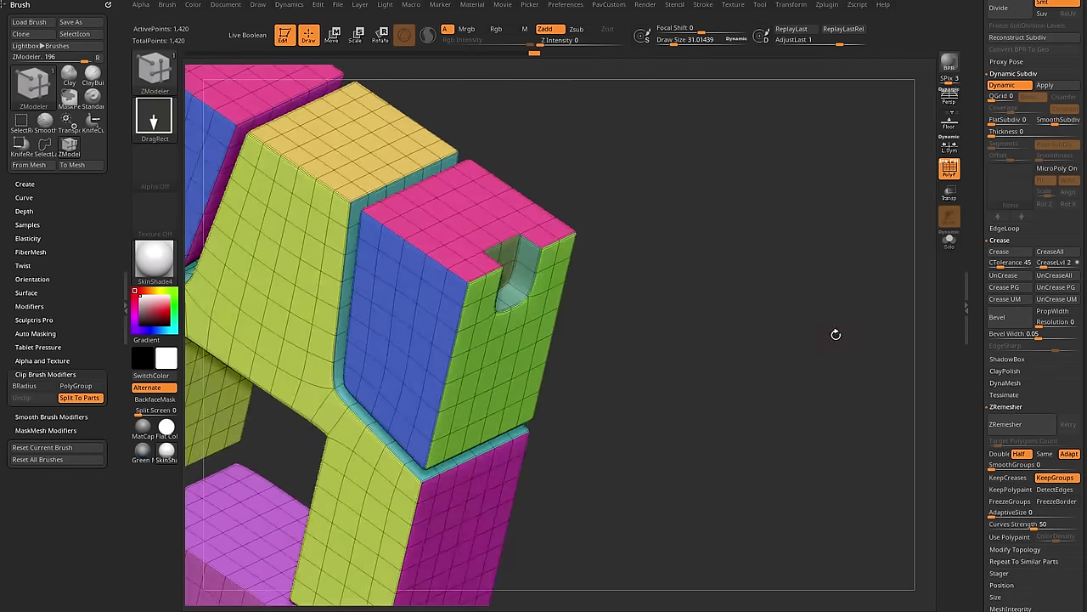
click(950, 170)
alt+drag(875, 297, 519, 328)
drag(646, 271, 893, 197)
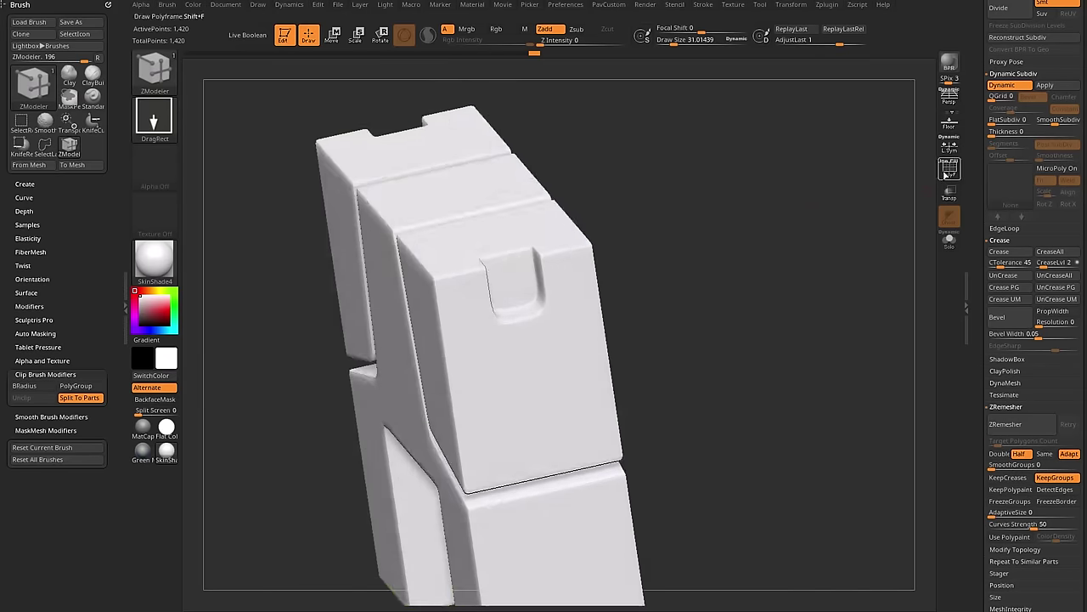
click(948, 170)
Mark the lowest row of polygons on the green side face and QMesh it outward into a ledge.
drag(331, 374, 609, 417)
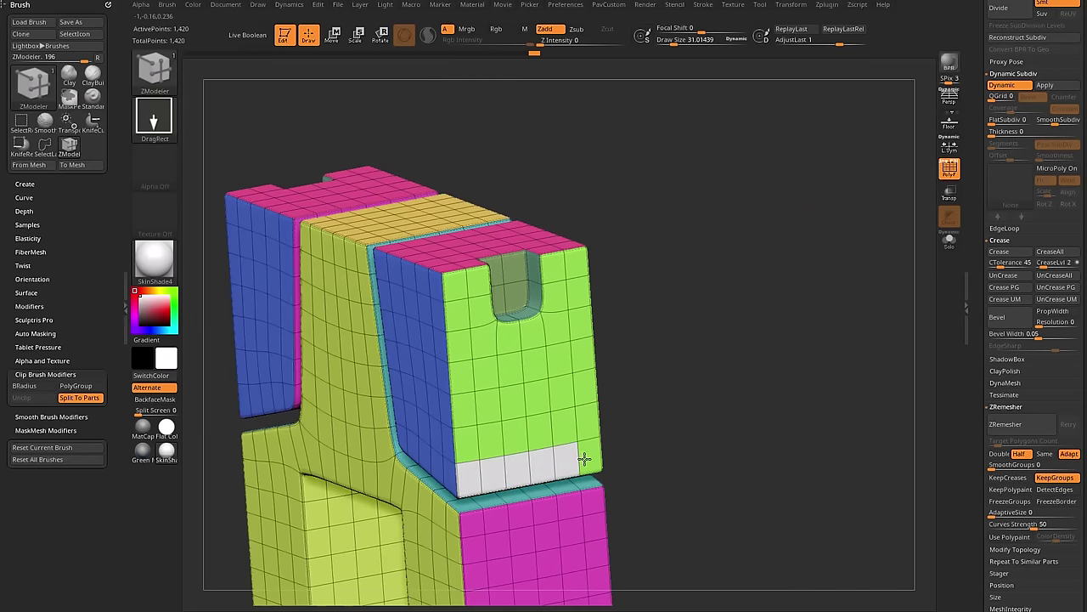
alt+click(590, 456)
drag(658, 376, 689, 396)
drag(546, 468, 576, 478)
alt+drag(813, 420, 852, 314)
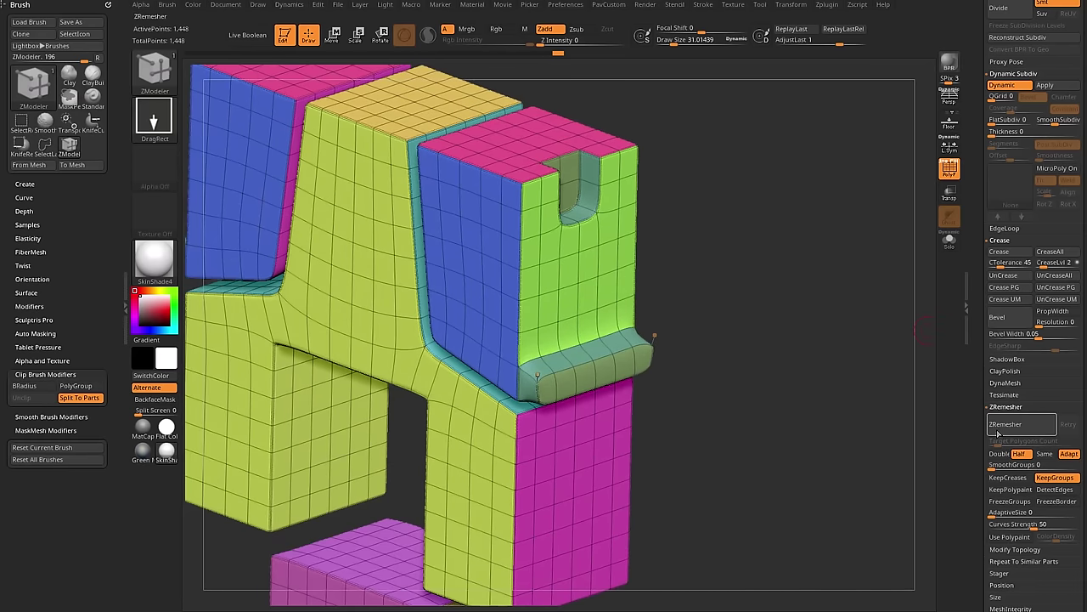
Set the ZModeler edge action to Crease with the Edge target.
drag(649, 392, 685, 308)
drag(749, 354, 781, 356)
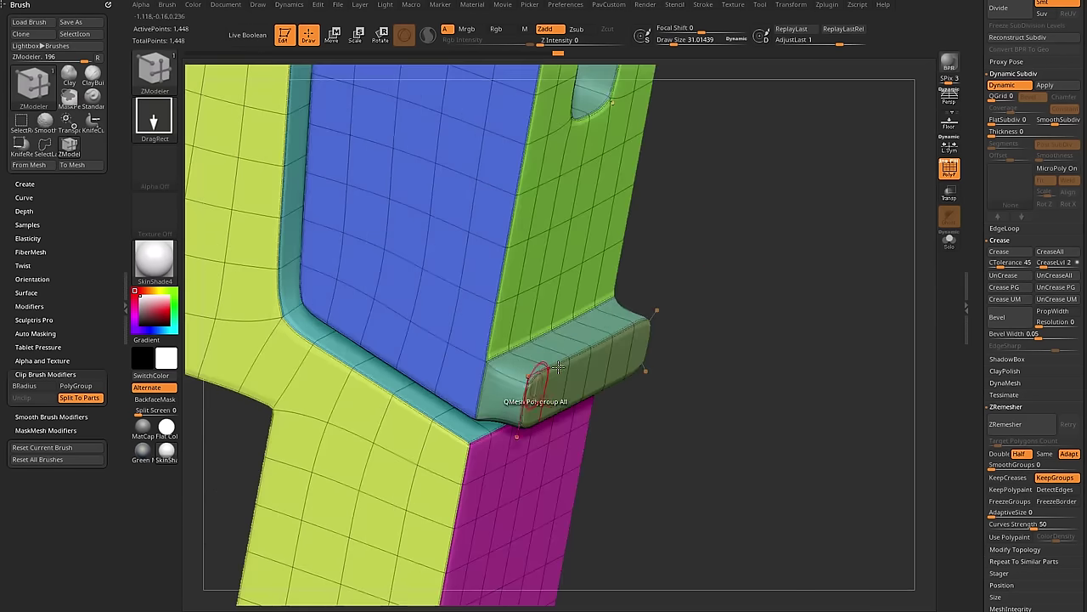
drag(771, 280, 769, 323)
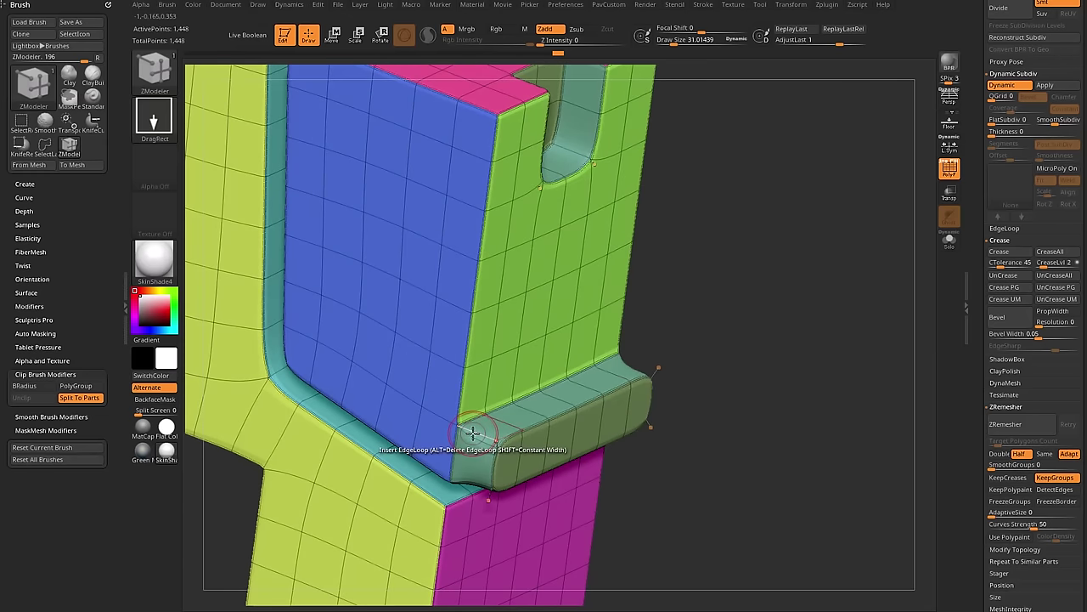
key(space)
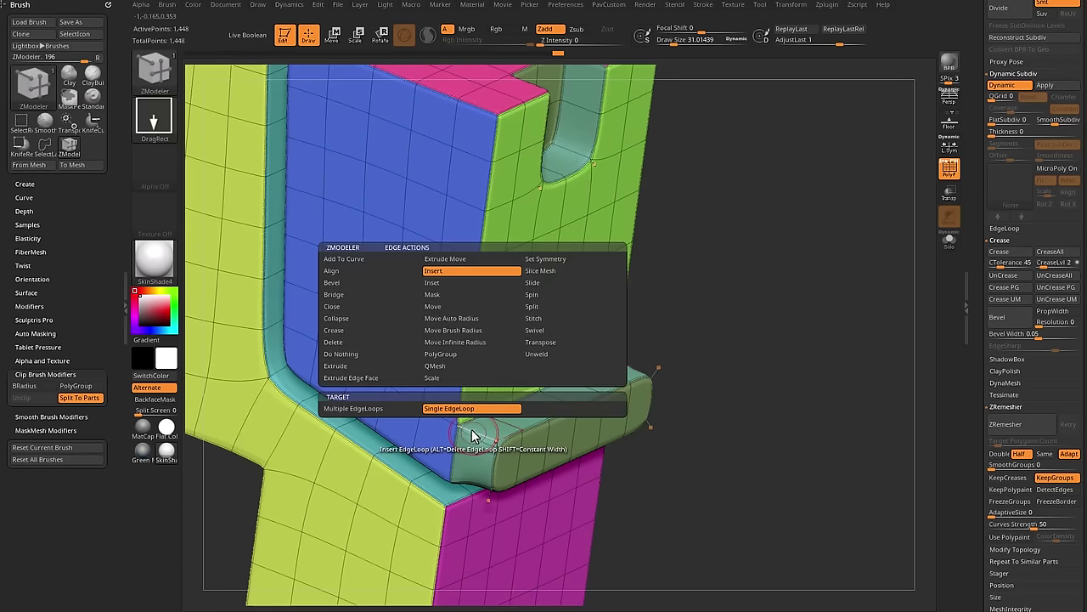
click(346, 331)
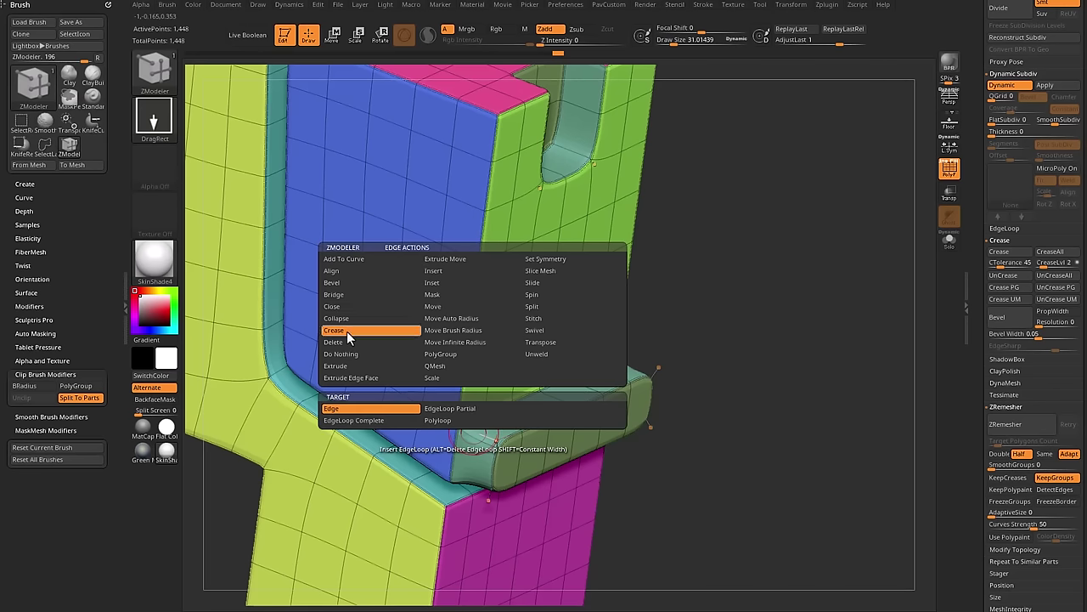
click(356, 406)
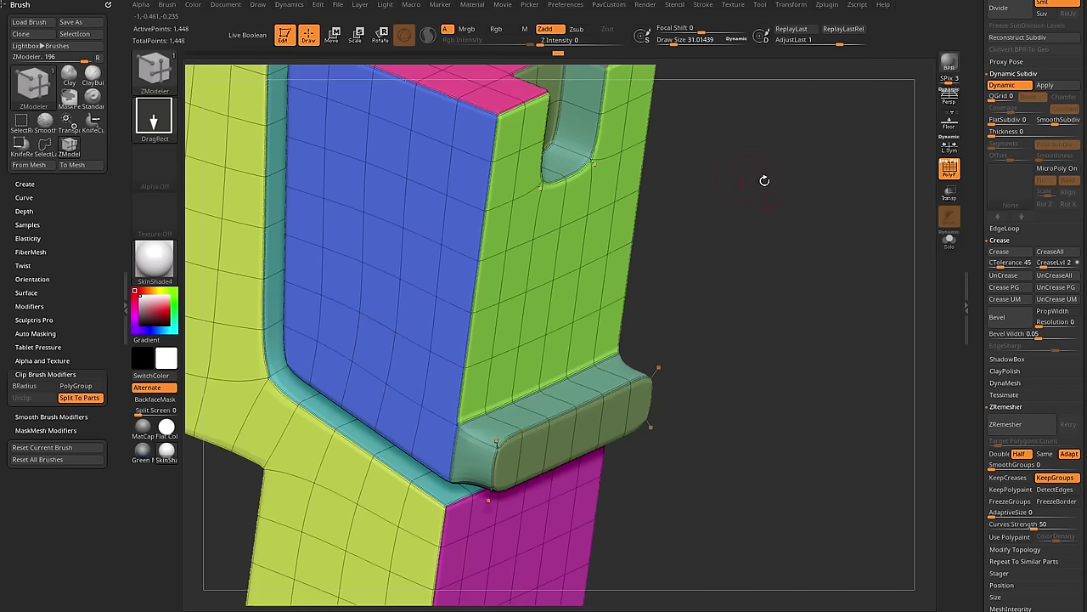
Crease the inner corner edges of the notch and compare the block with Dynamic Subdiv off and on.
click(568, 152)
key(ctrl+z)
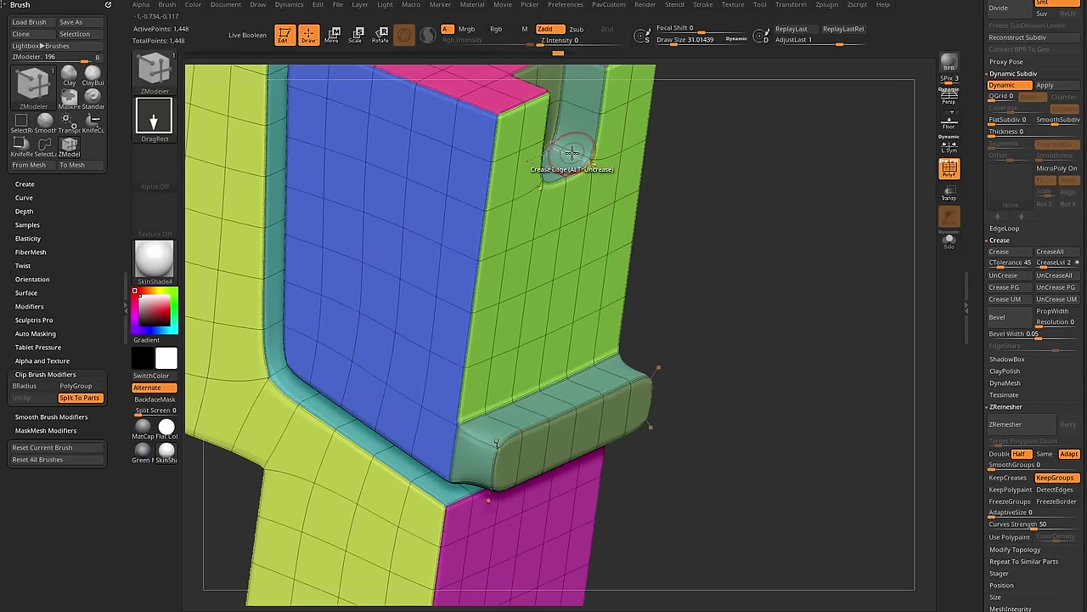
drag(770, 126, 744, 220)
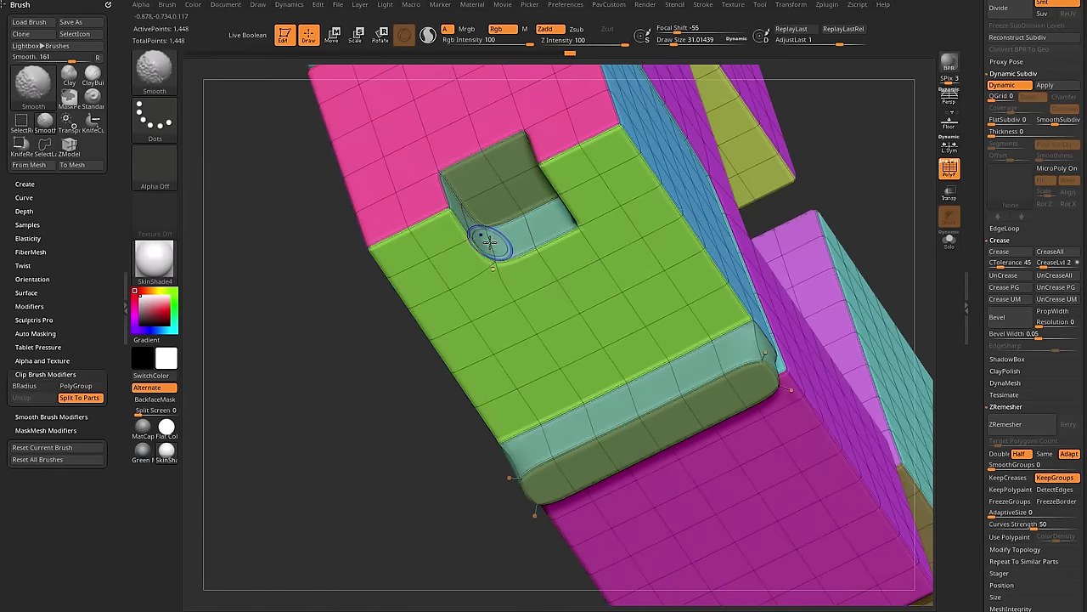
key(shift+d)
drag(828, 141, 332, 423)
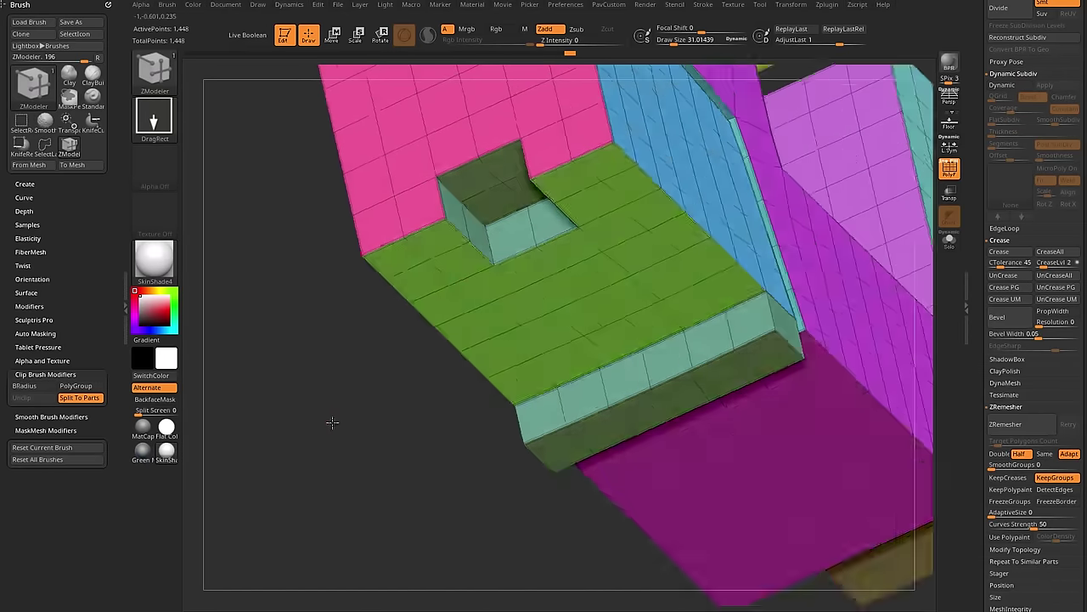
drag(345, 481, 665, 284)
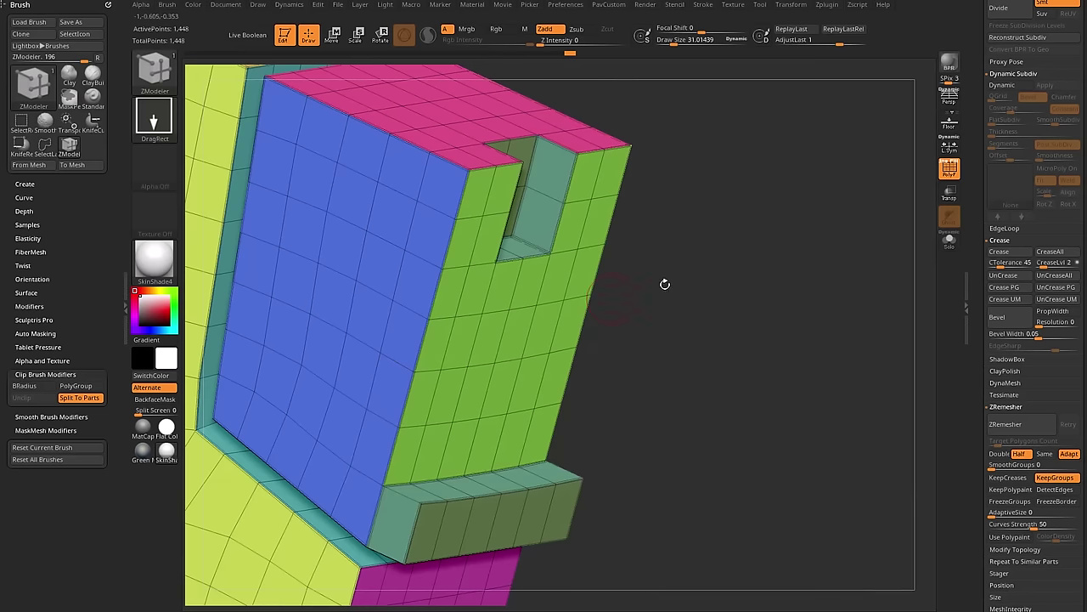
key(d)
drag(732, 251, 598, 223)
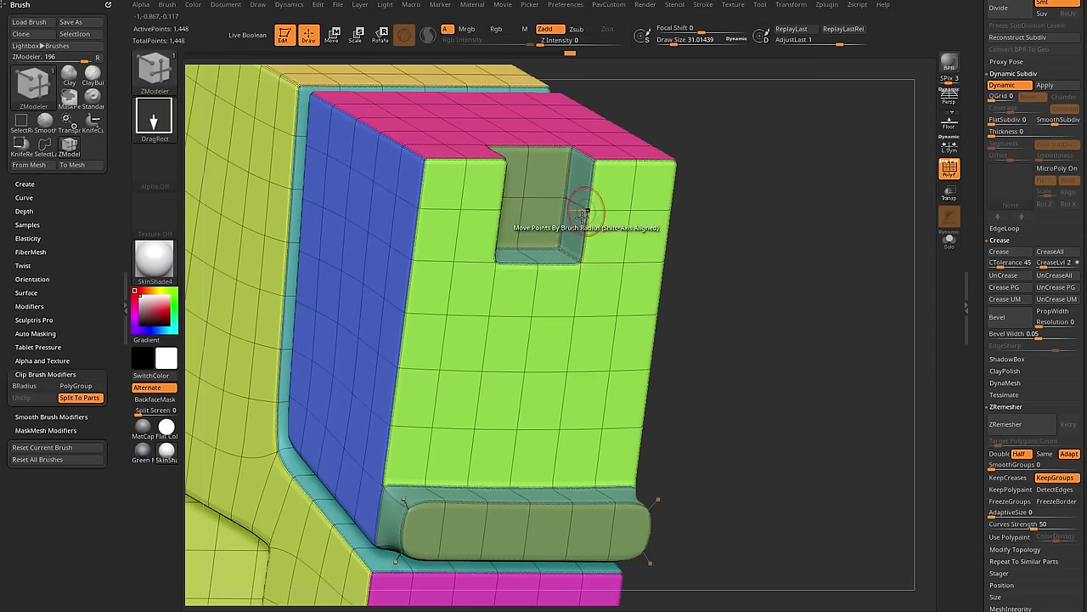
Turn off Dynamic Subdiv and remove all creases from the blocks with UnCreaseAll.
drag(797, 217, 743, 161)
key(shift+d)
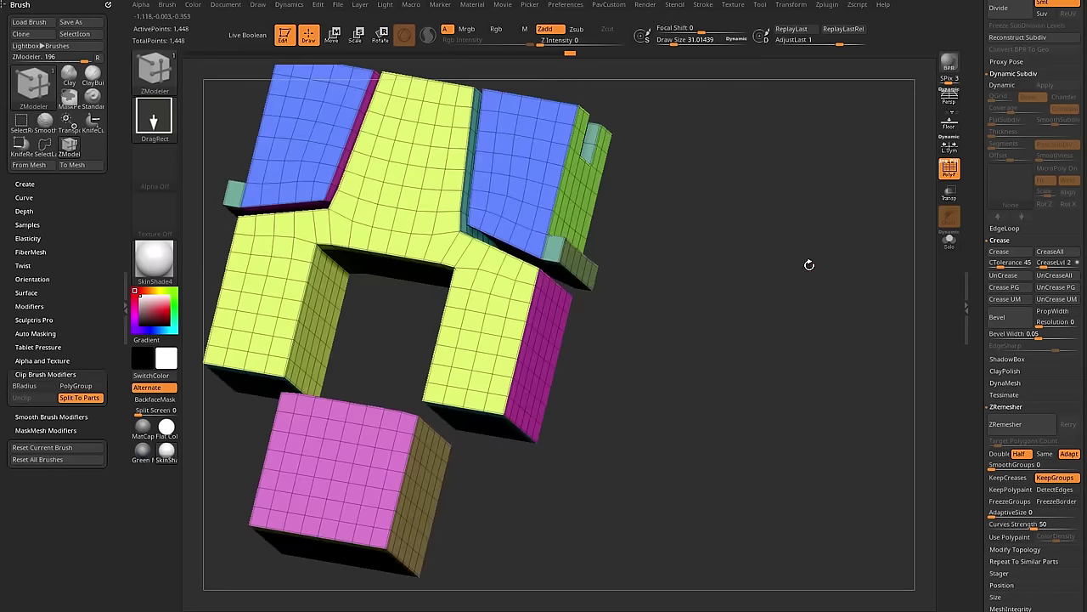
key(2)
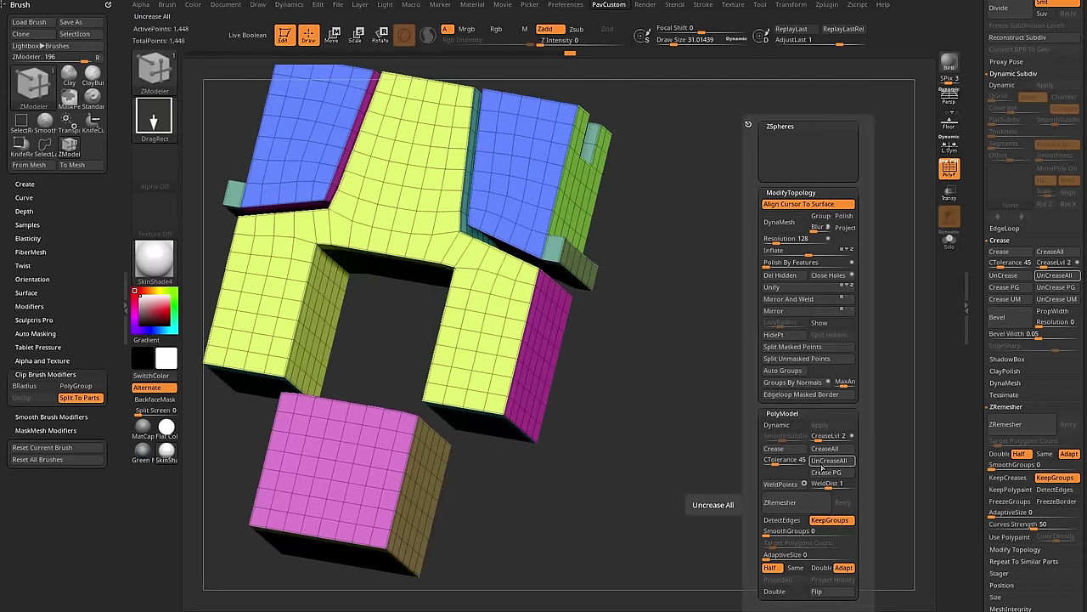
click(821, 467)
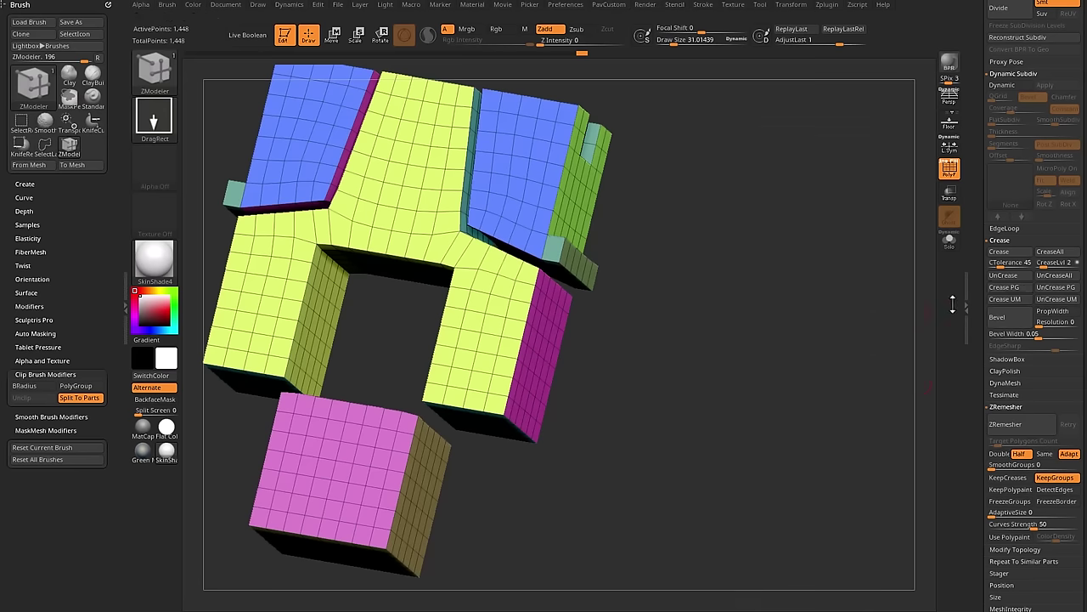
Regroup the blocks with Groups By Normals, and make them symmetrical with Mirror And Weld.
key(shift+space)
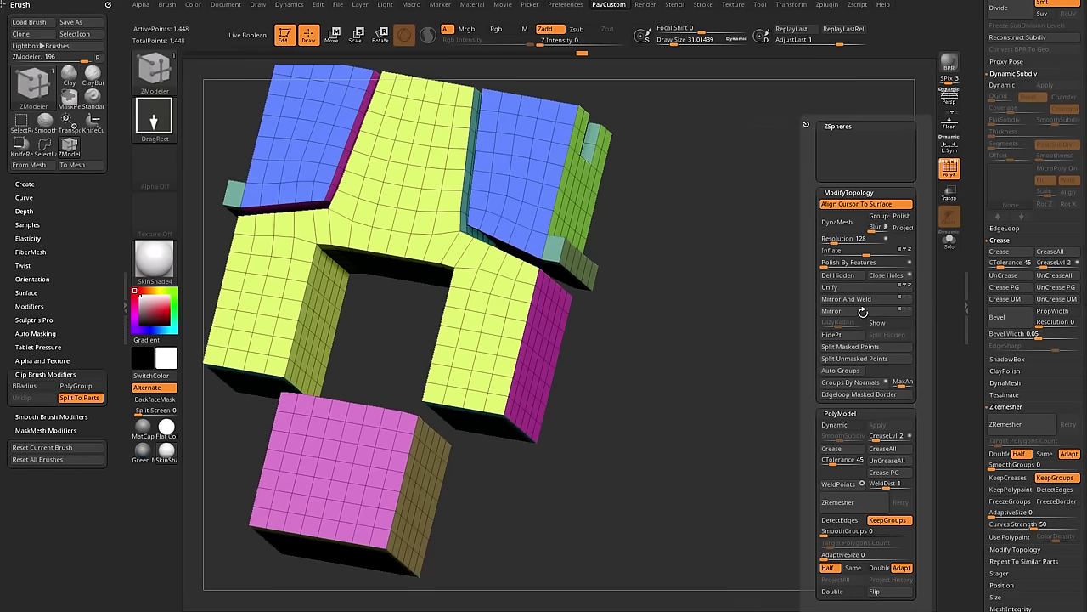
click(866, 384)
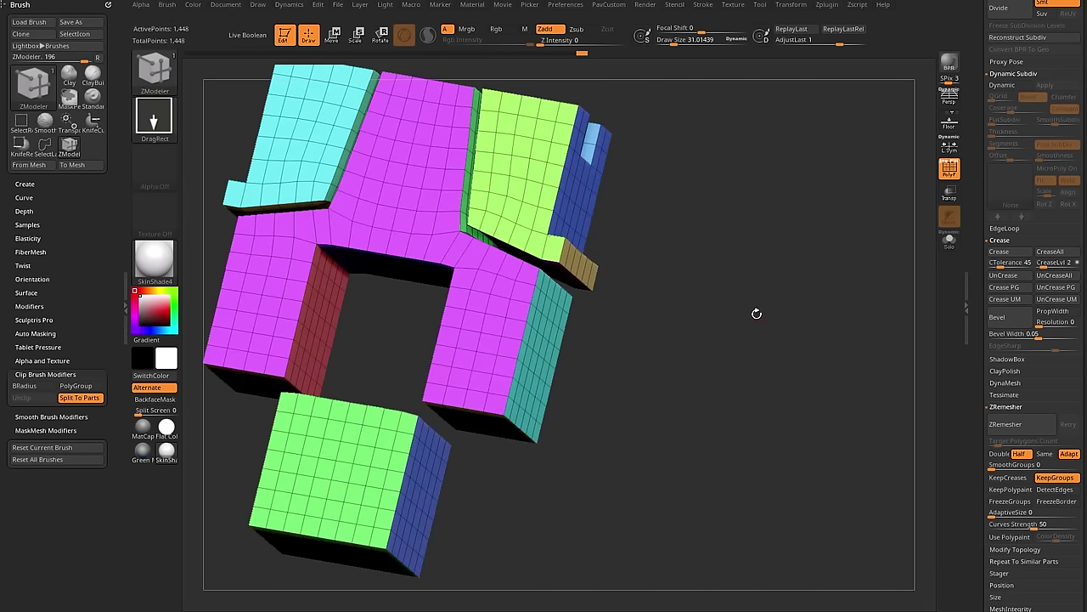
mouse_move(755, 311)
mouse_down()
mouse_move(787, 392)
mouse_move(762, 303)
mouse_move(779, 286)
mouse_move(768, 369)
mouse_move(743, 343)
mouse_move(773, 315)
mouse_up()
key(shift+space)
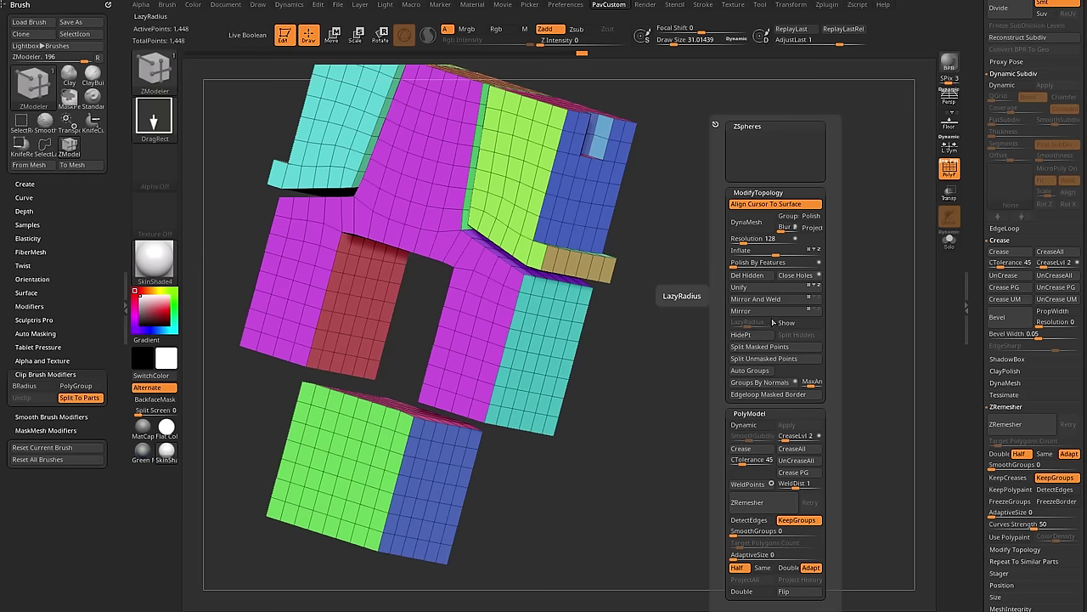
click(775, 302)
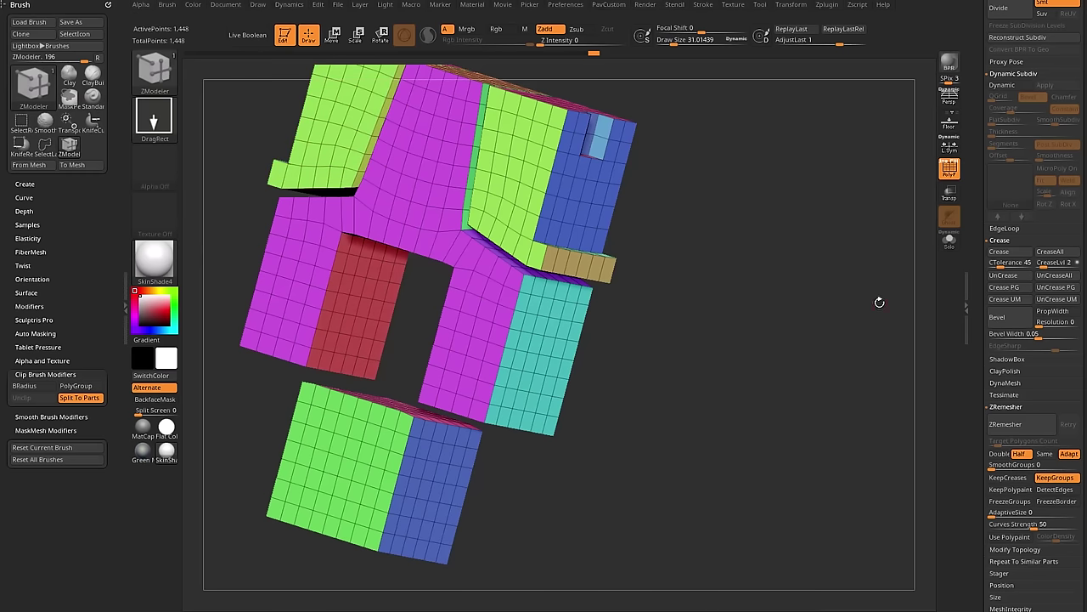
Crease the polygroup borders with Crease PG and preview the result under Dynamic Subdiv with PolyFrame off.
key(d)
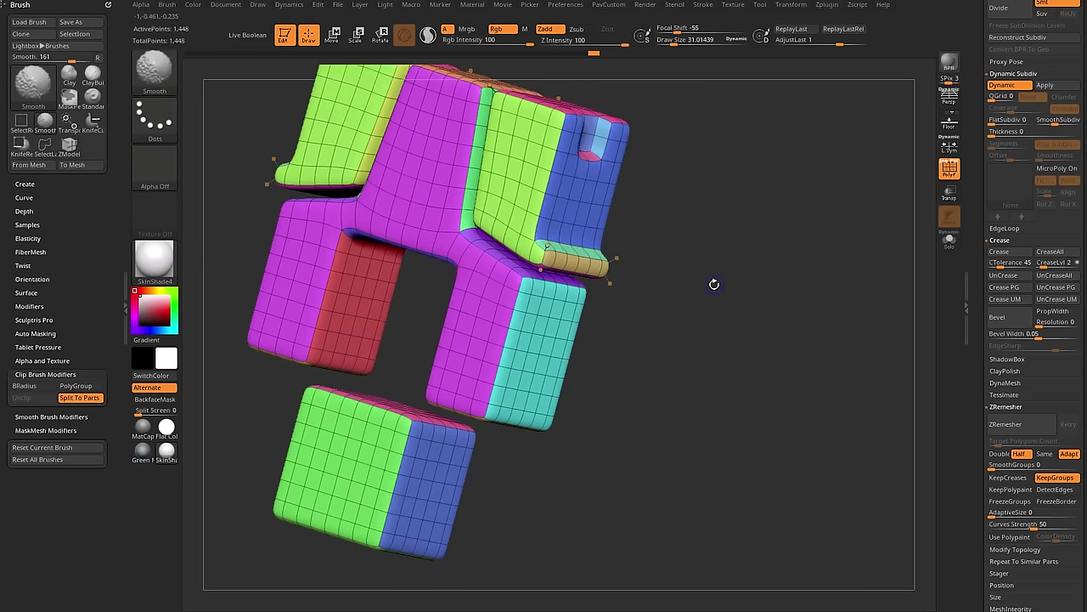
key(shift+d)
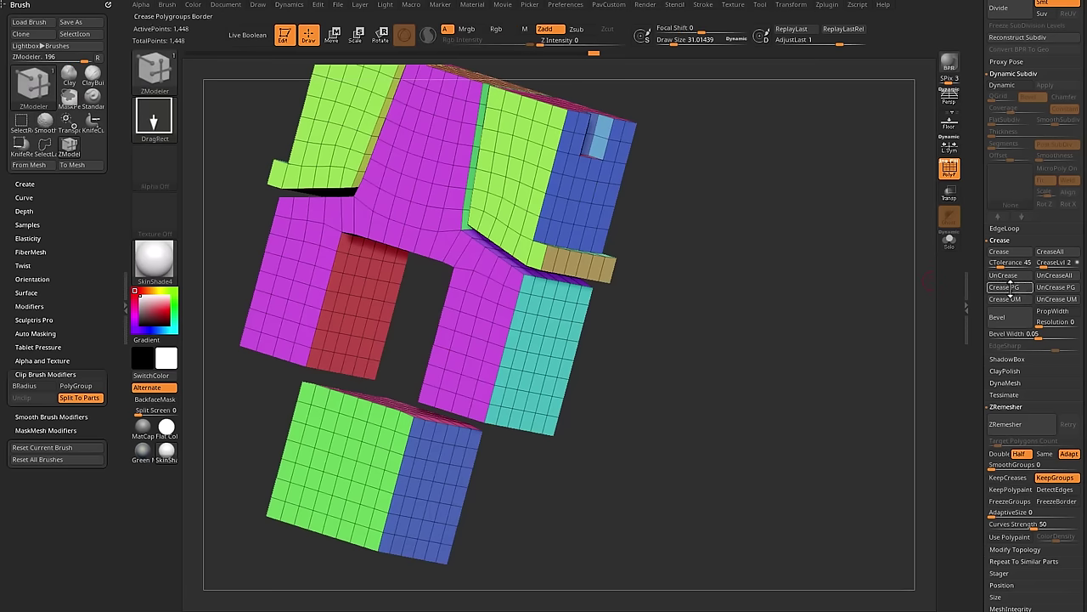
click(1010, 287)
key(d)
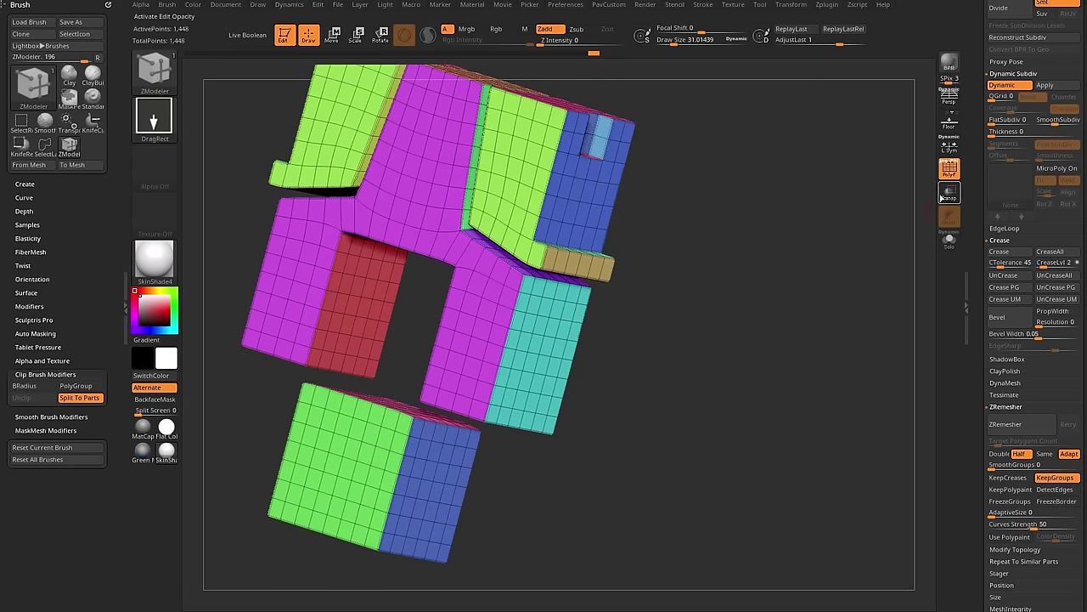
click(948, 169)
mouse_move(820, 266)
mouse_down()
mouse_move(757, 279)
mouse_move(803, 221)
mouse_move(812, 318)
mouse_up()
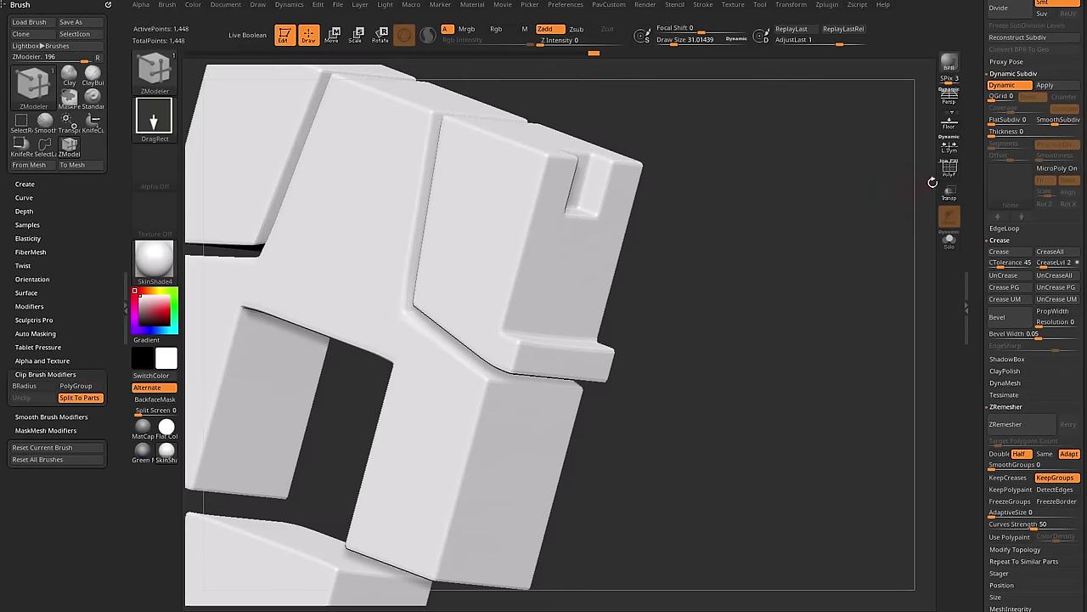
key(shift+f)
Mark the two middle polygons on top of the ledge and QMesh them away to cut a gap.
drag(932, 181, 813, 308)
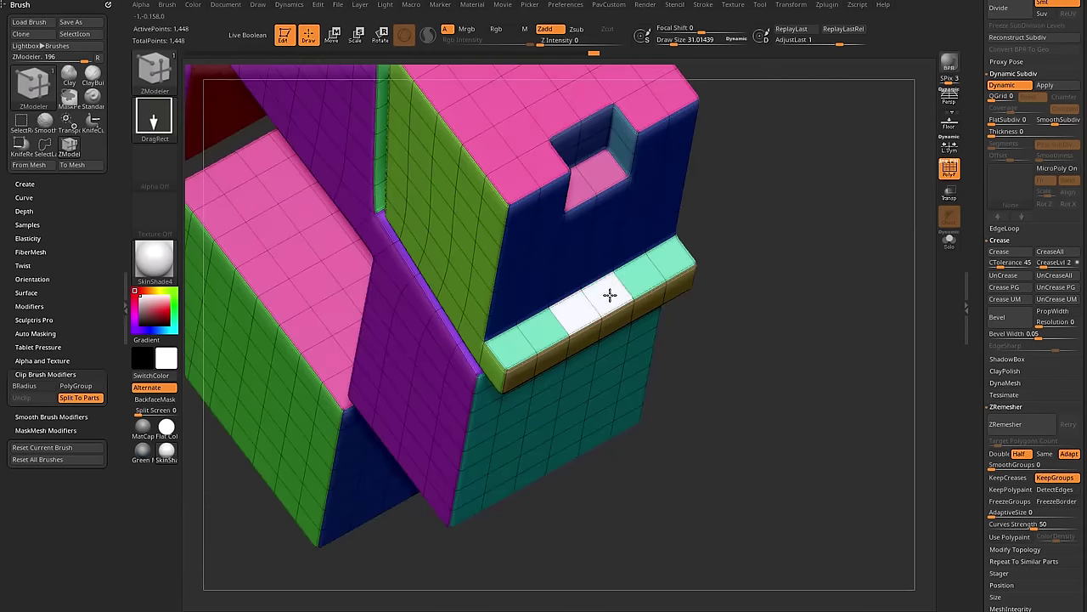
drag(798, 272, 570, 363)
drag(777, 308, 720, 339)
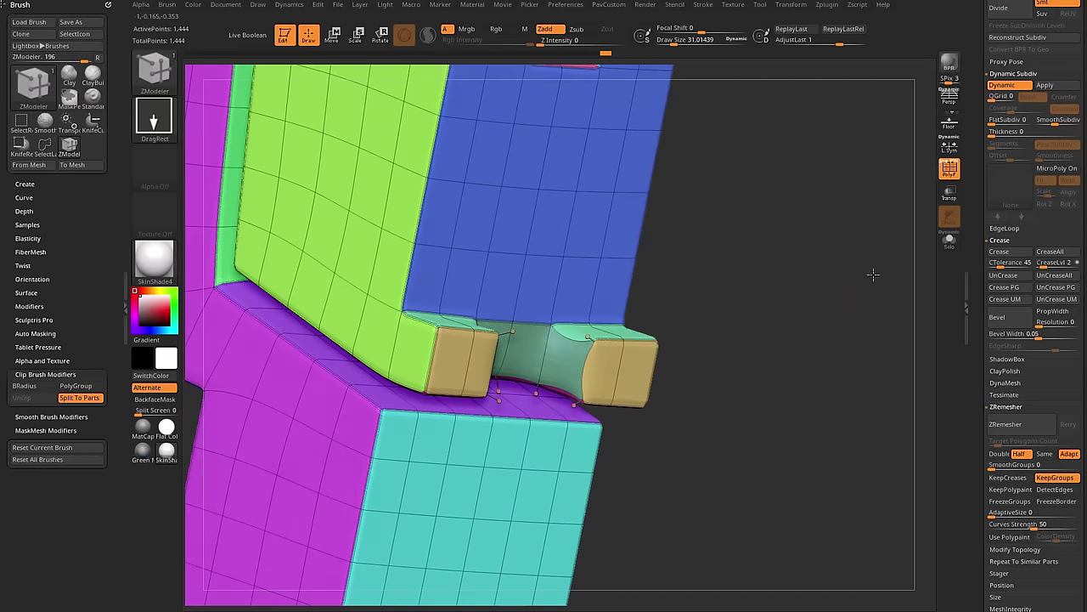
drag(873, 274, 869, 316)
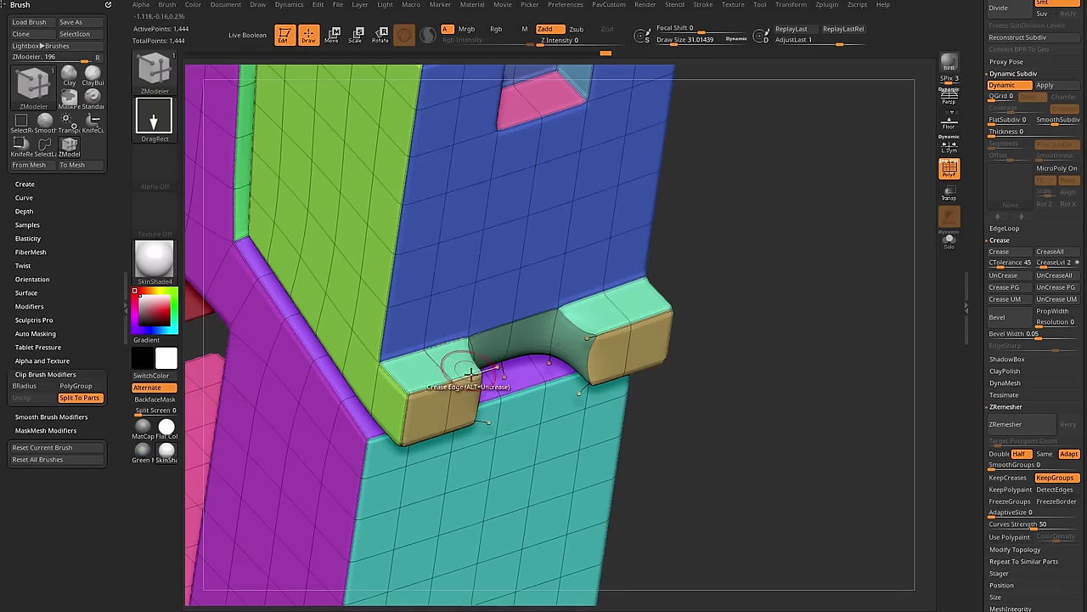
Compare the ledge with Dynamic Subdiv off and on, and crease the edges around its gap.
drag(769, 255, 587, 346)
key(shift+d)
drag(723, 284, 633, 321)
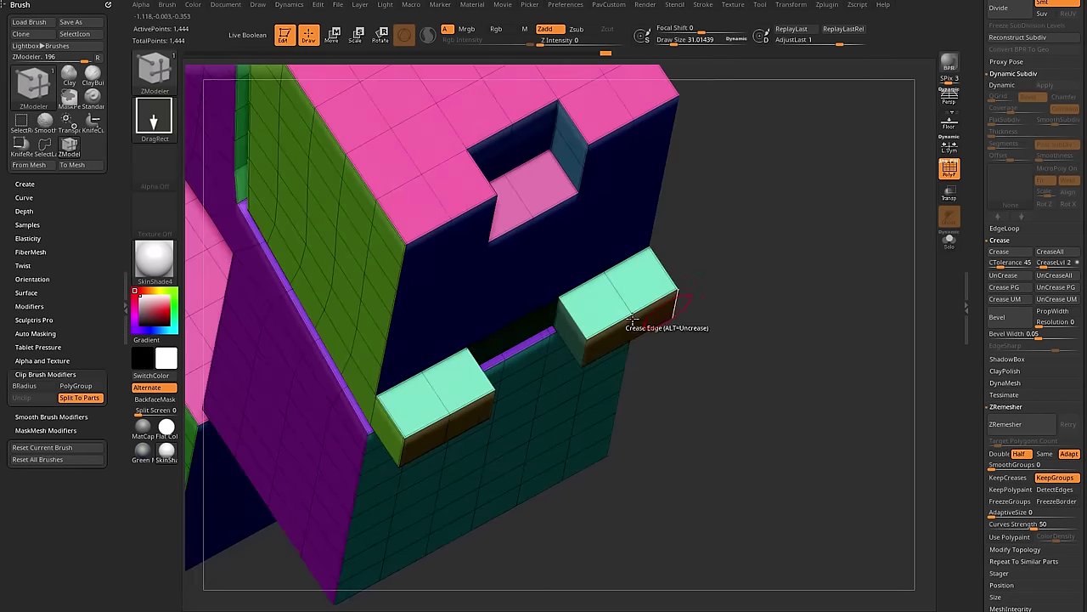
drag(722, 285, 866, 297)
key(d)
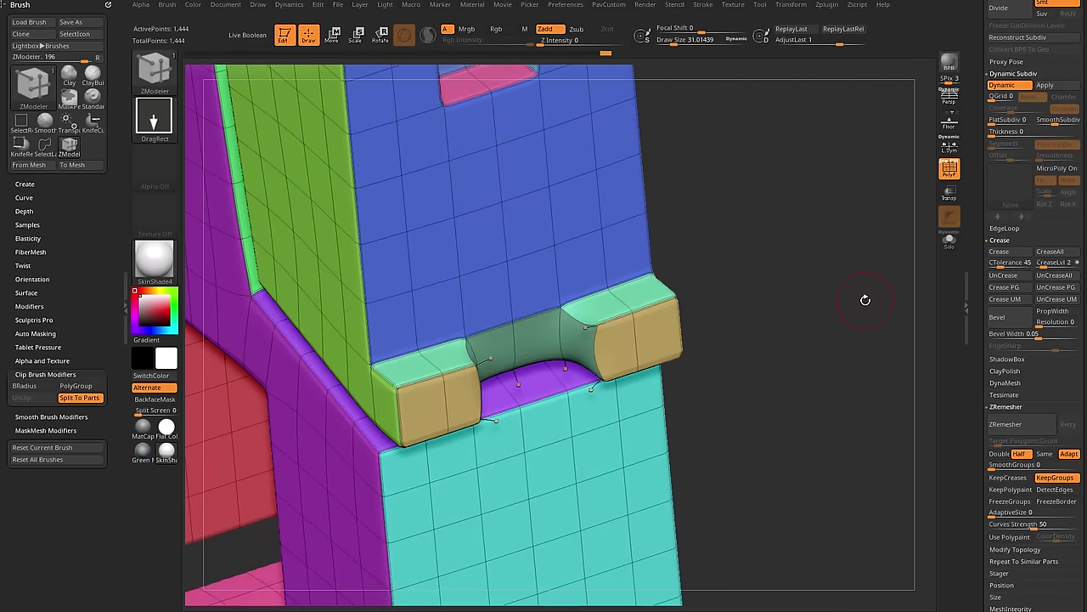
click(1009, 253)
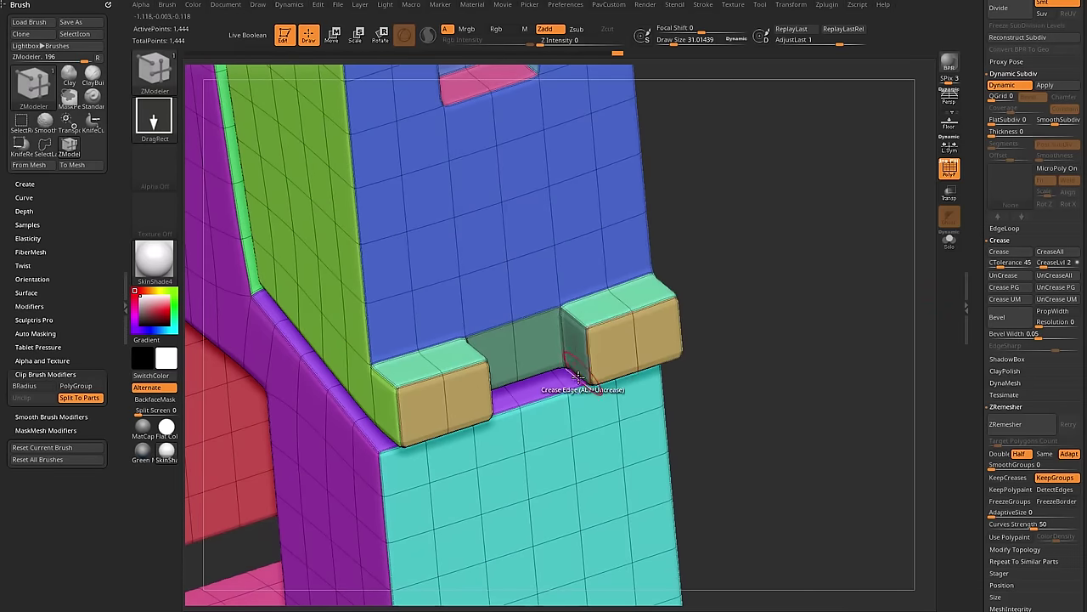
Inspect the smoothed blocks without PolyFrame from the front and from several angles.
alt+drag(847, 323, 801, 302)
drag(711, 267, 869, 201)
click(950, 168)
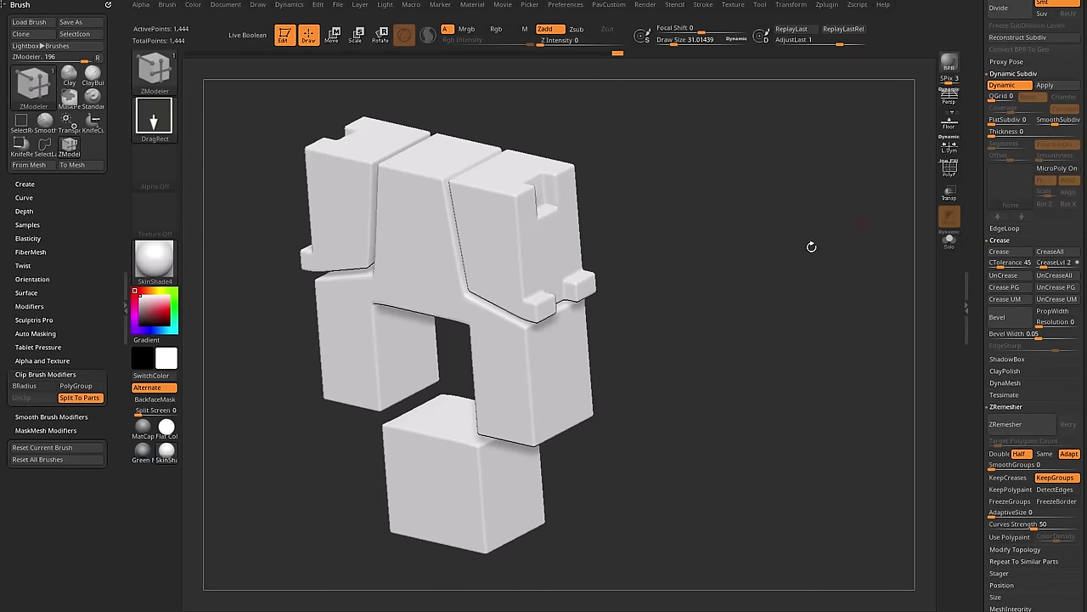
shift+drag(712, 323, 690, 357)
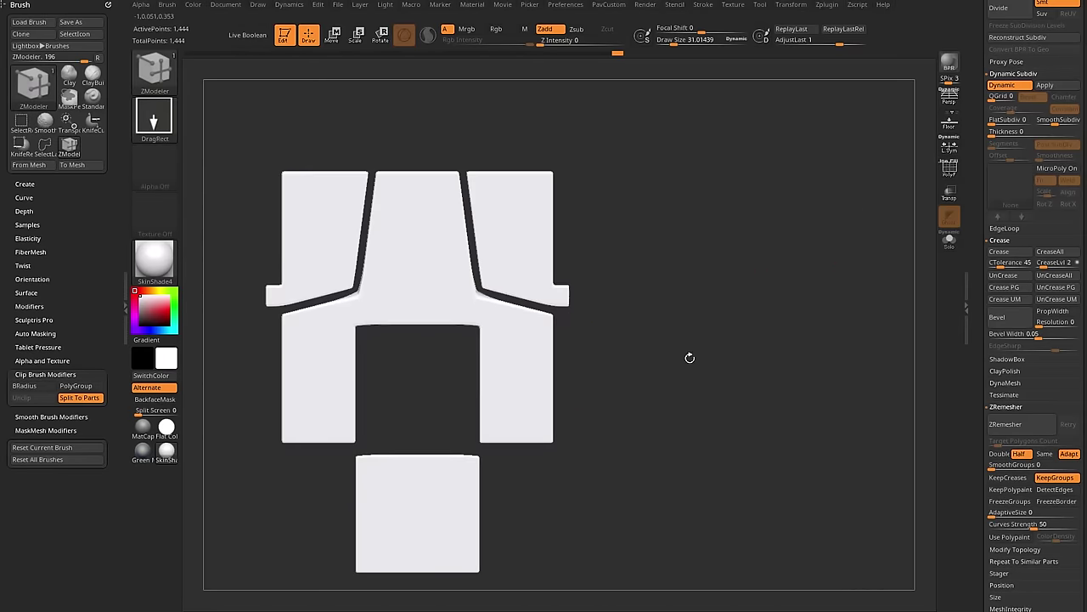
drag(743, 290, 549, 374)
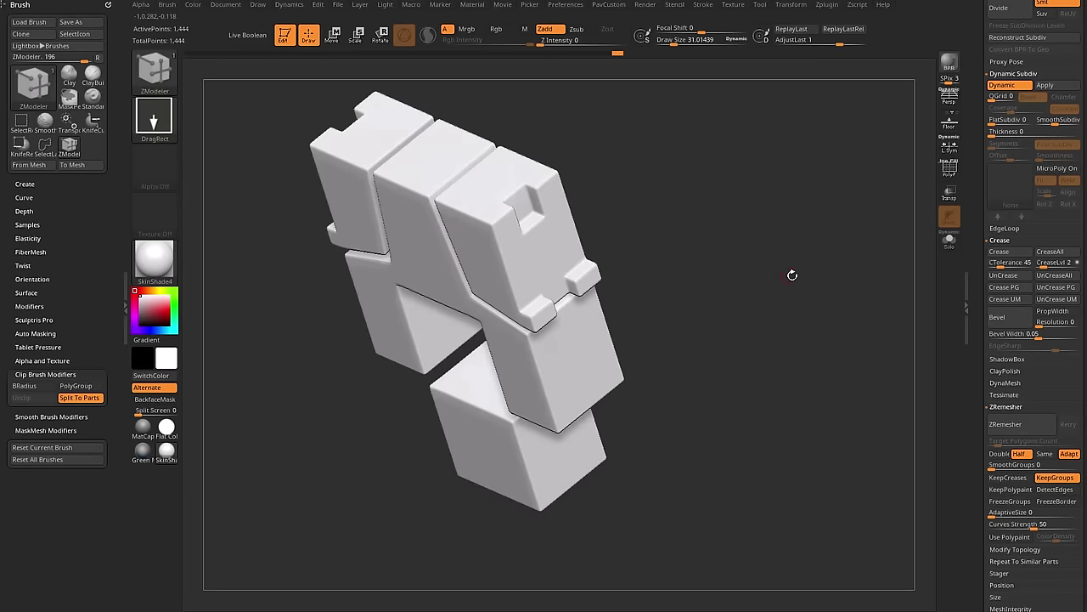
drag(791, 274, 642, 327)
shift+drag(713, 290, 679, 324)
key(shift+f)
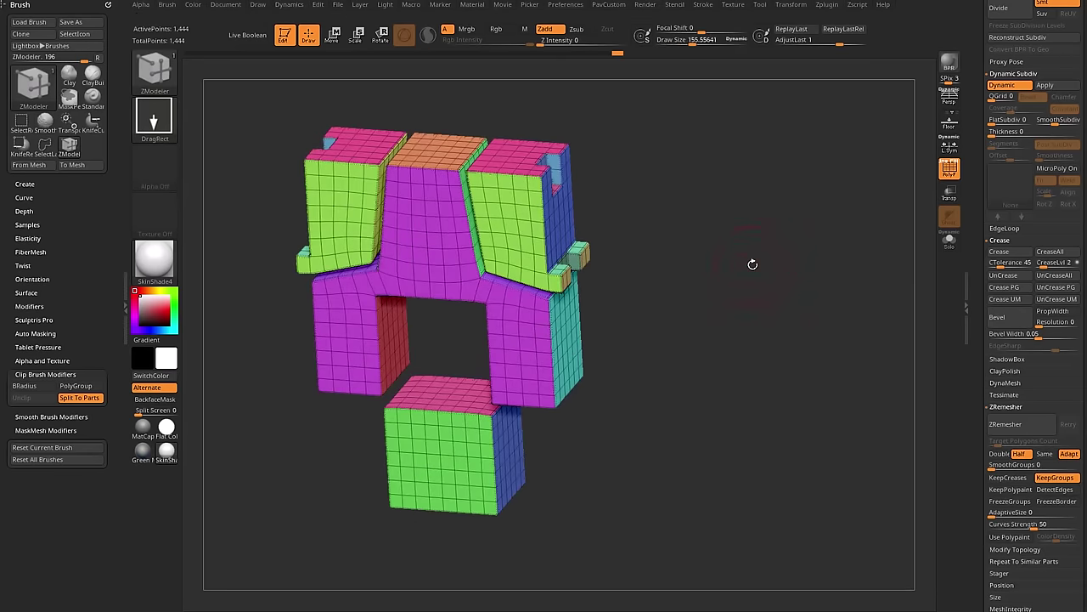
Set the draw size to about 52, isolate and mask the separate lower block with a lasso selection, and invert the mask.
key(s)
drag(752, 264, 720, 278)
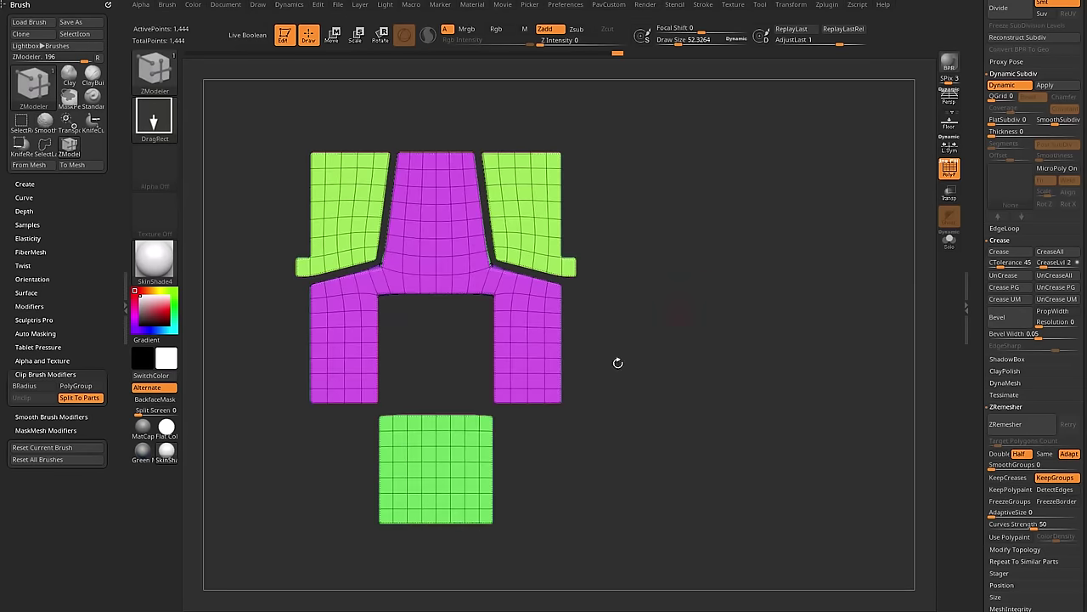
key(w)
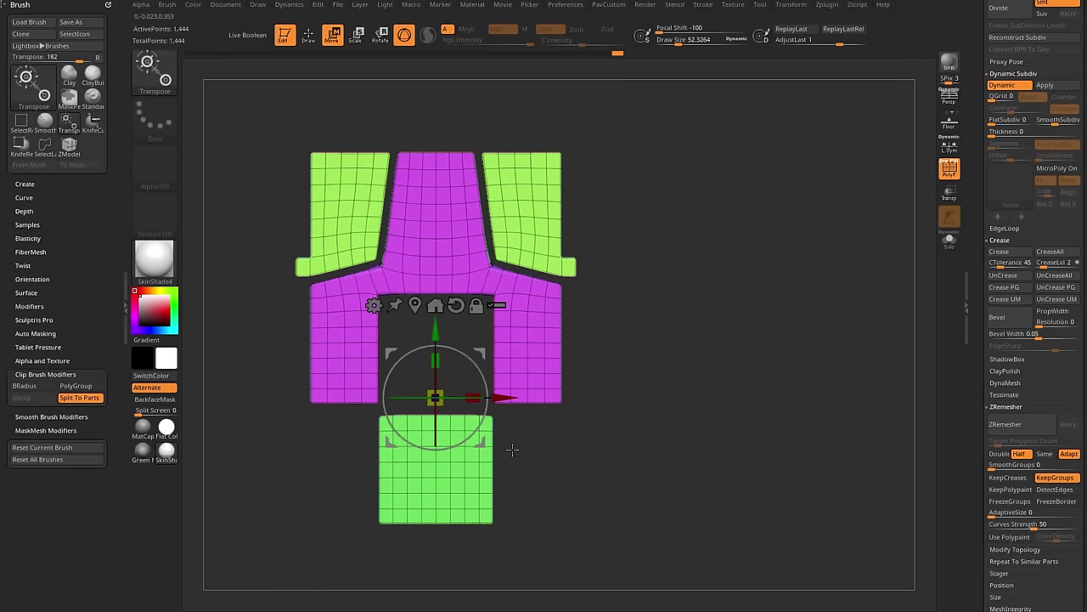
ctrl+shift+drag(525, 551, 445, 535)
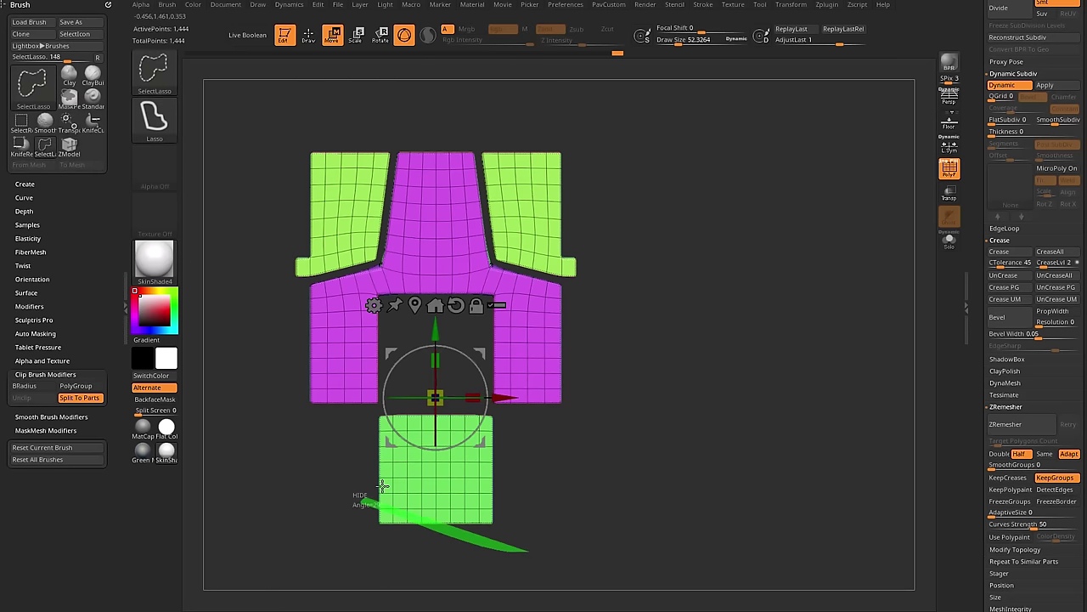
ctrl+shift+drag(382, 486, 561, 475)
key(ctrl+shift+a)
ctrl+click(590, 449)
ctrl+shift+click(595, 460)
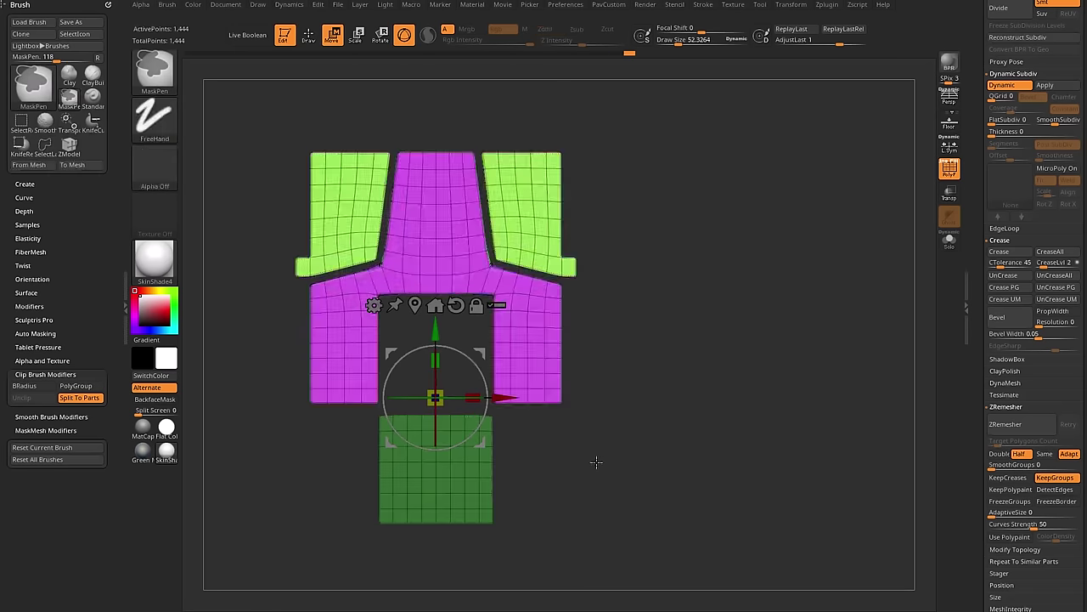
ctrl+click(596, 462)
Try moving the unmasked lower block upward, undo the move, clear the mask and return to Draw mode.
drag(437, 333, 438, 215)
key(ctrl+z)
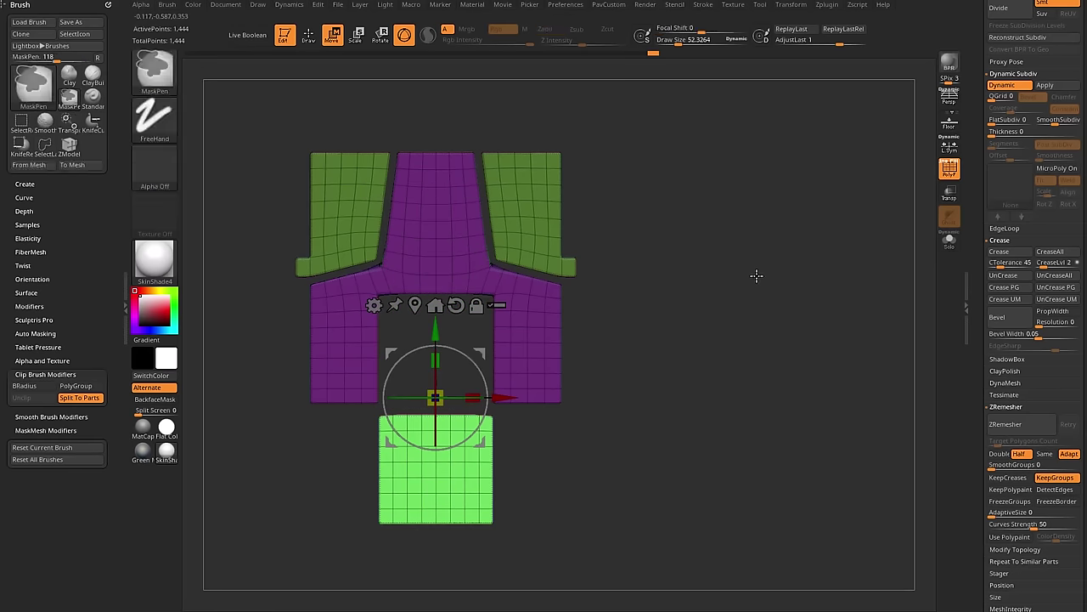
ctrl+drag(736, 202, 787, 289)
key(q)
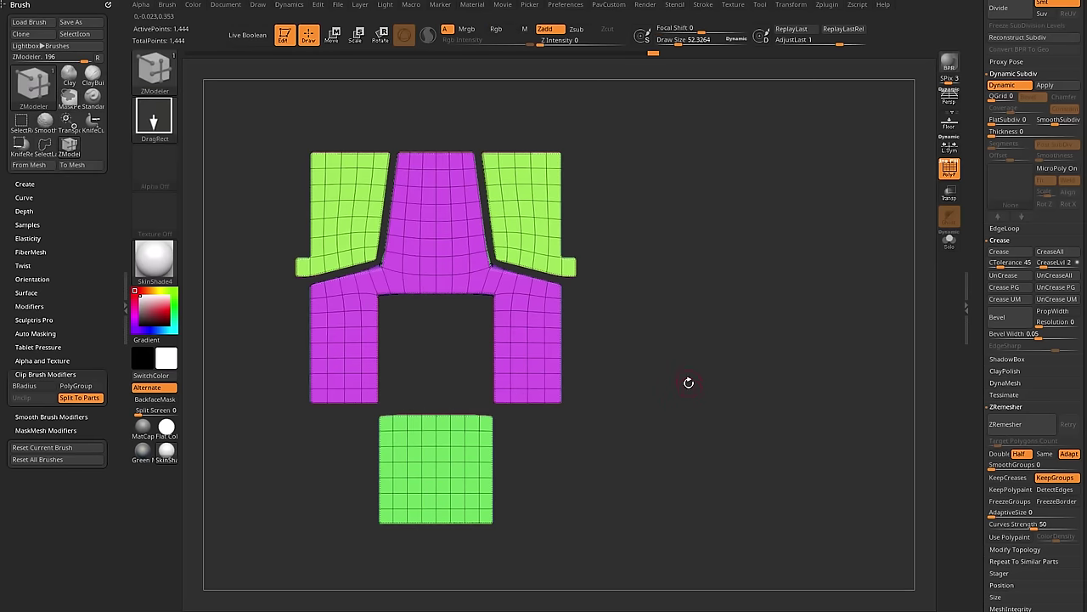
Mask part of the lower block, extend the mask over the whole block with Grow All, and invert it.
mouse_move(548, 544)
ctrl+mouse_down()
mouse_move(447, 529)
mouse_move(330, 485)
ctrl+mouse_up()
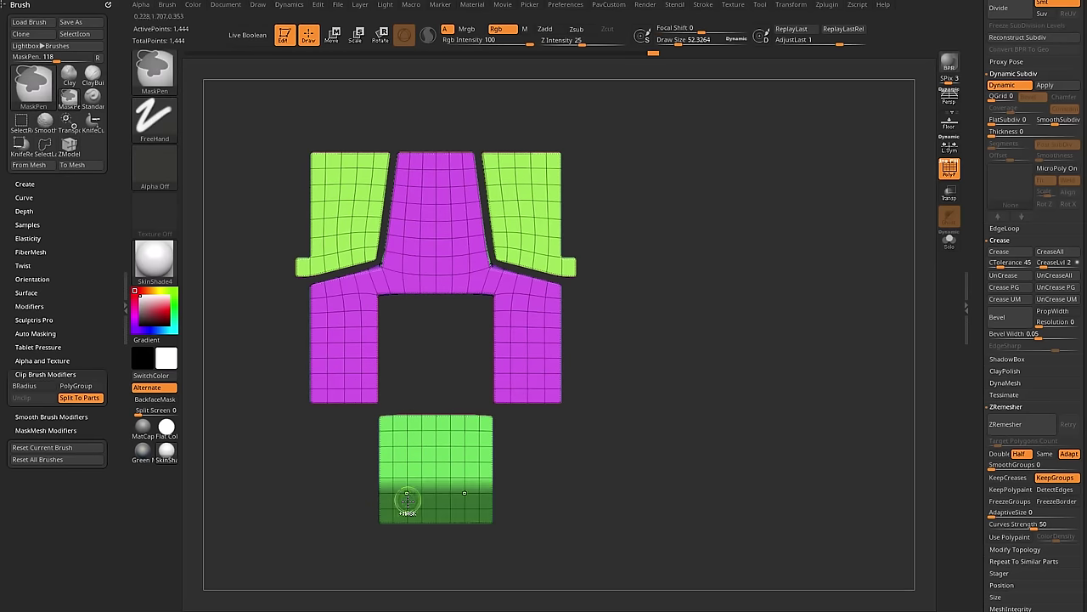
scroll(974, 350, down, 10)
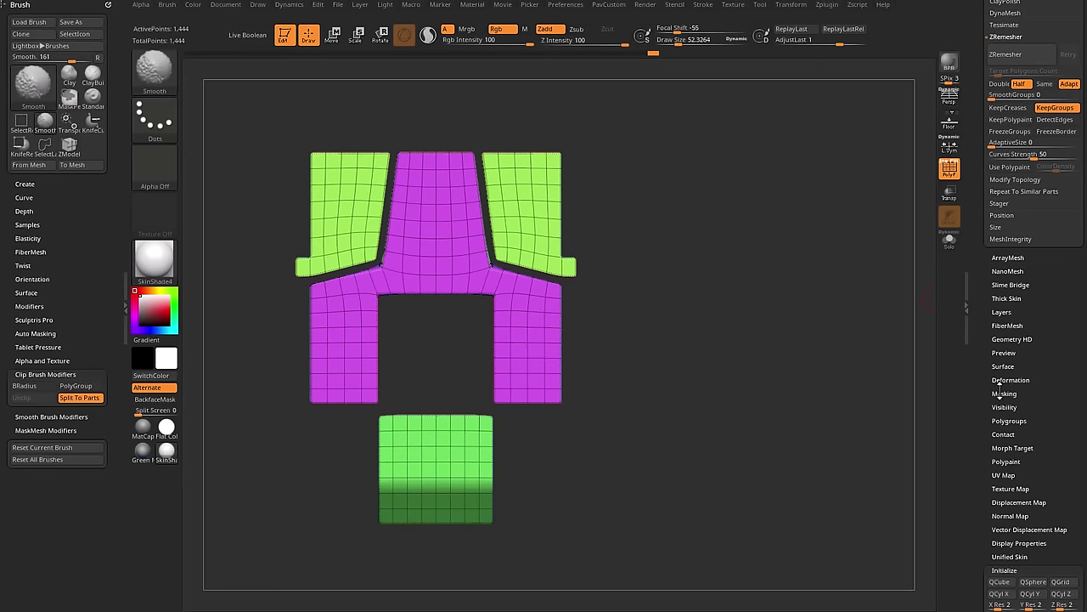
click(1004, 393)
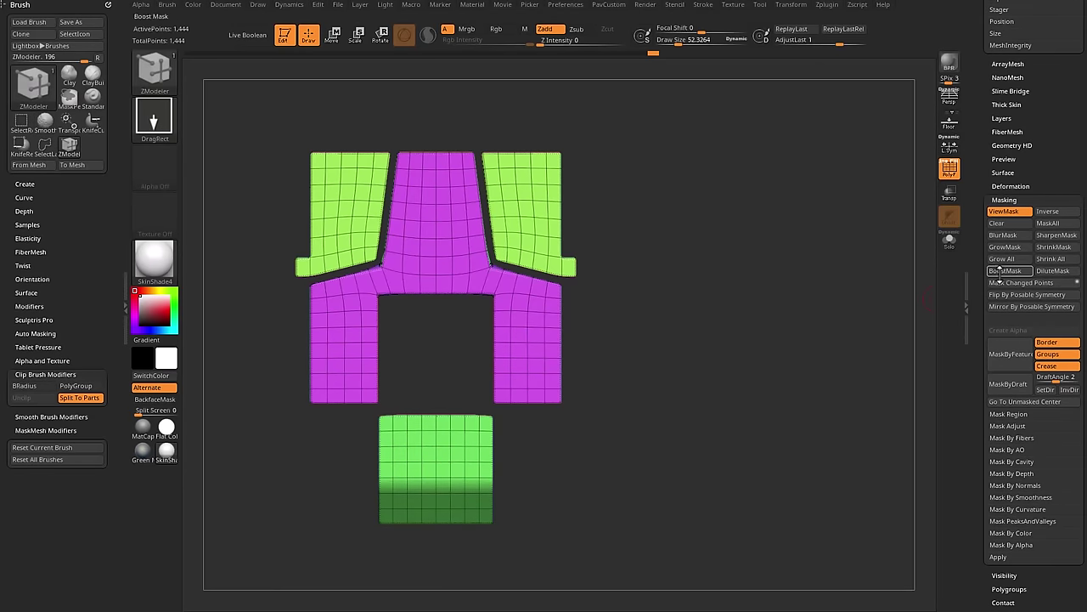
click(1009, 259)
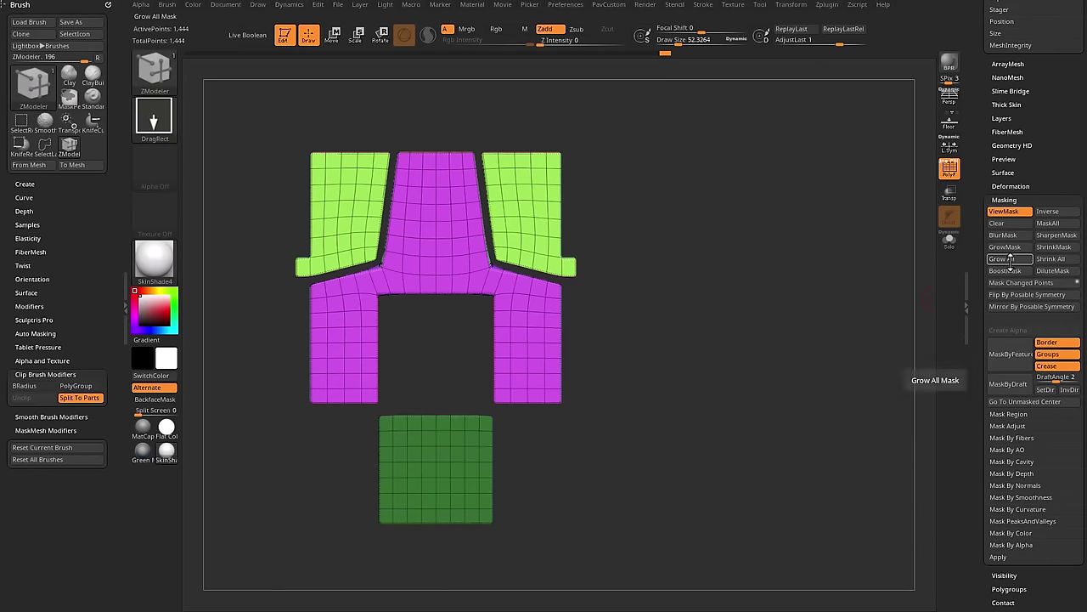
drag(343, 443, 701, 325)
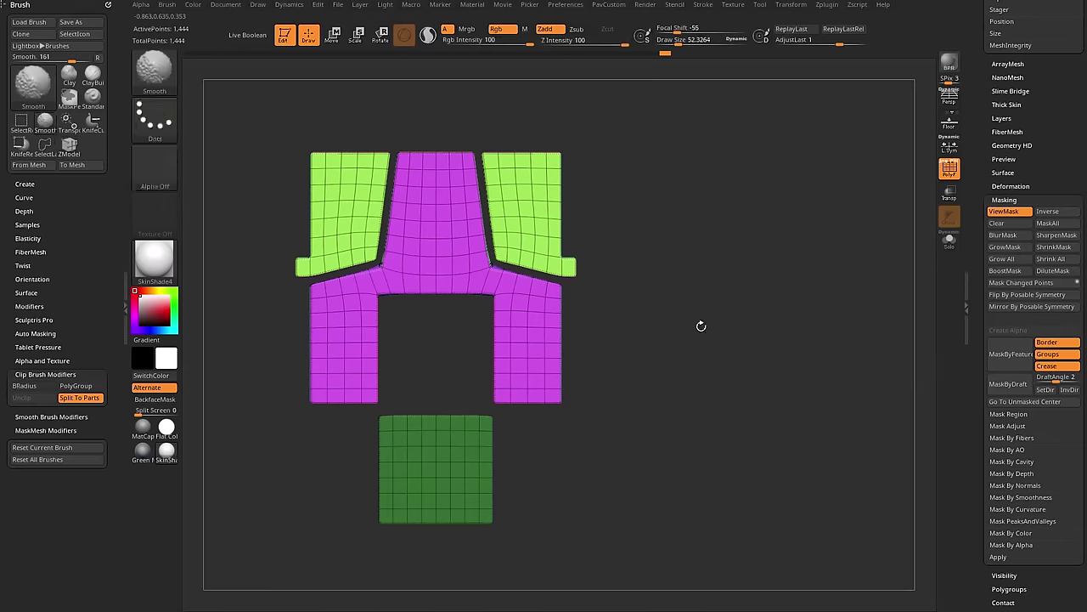
ctrl+click(673, 347)
key(w)
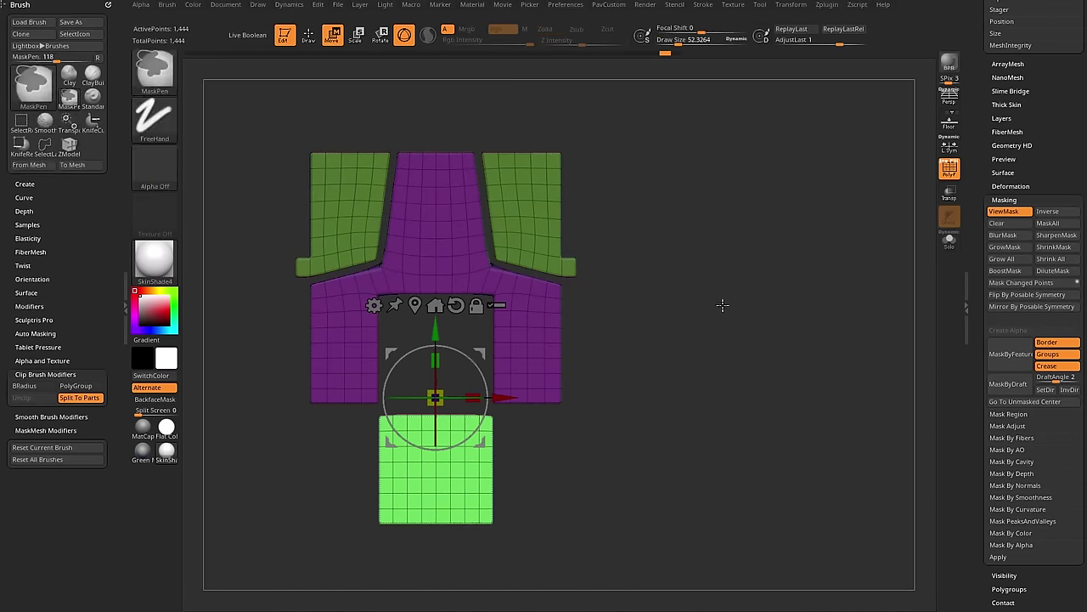
Mask the lower block again with Grow All, try moving the other blocks, undo the move and invert the mask.
ctrl+drag(723, 303, 657, 405)
click(1000, 259)
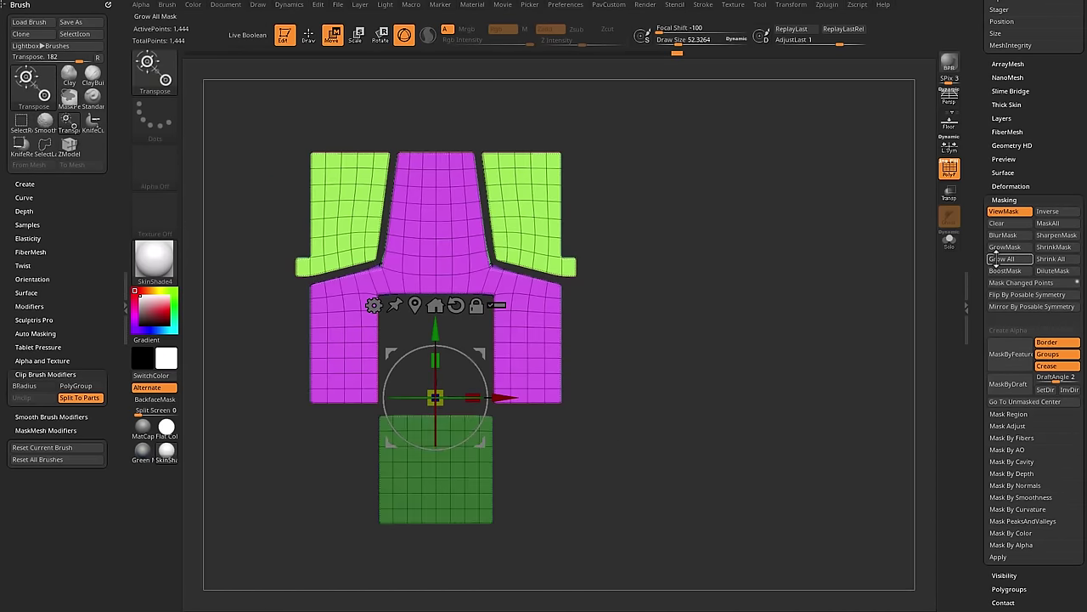
drag(434, 336, 435, 247)
key(ctrl+z)
ctrl+click(570, 294)
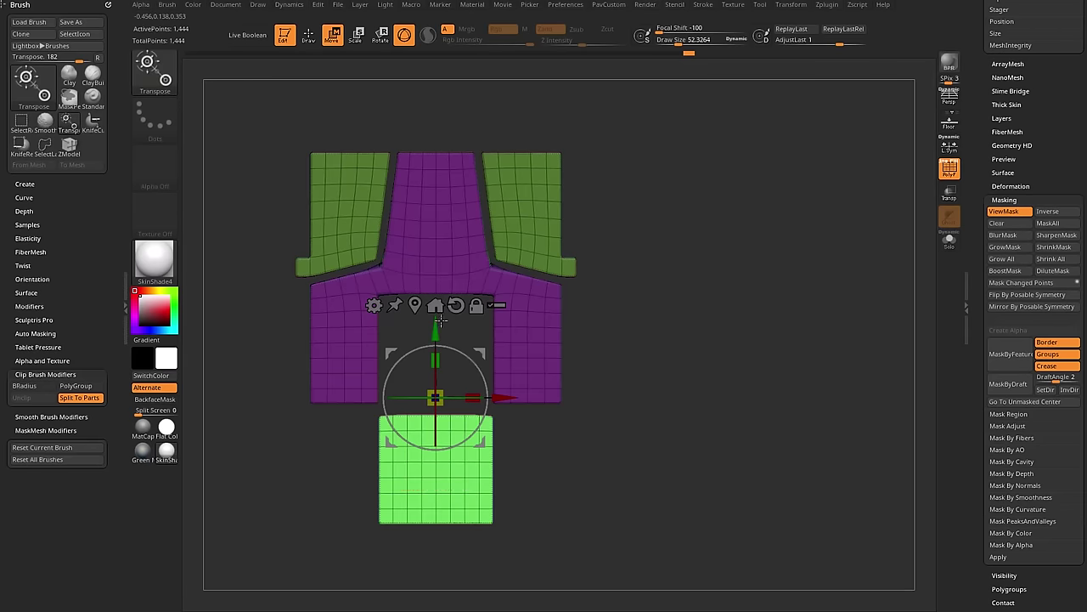
Try shifting the lower block toward the arch, undo that shift, and leave Move mode with the mask cleared.
drag(443, 332, 445, 242)
key(ctrl+z)
ctrl+drag(756, 258, 788, 307)
key(q)
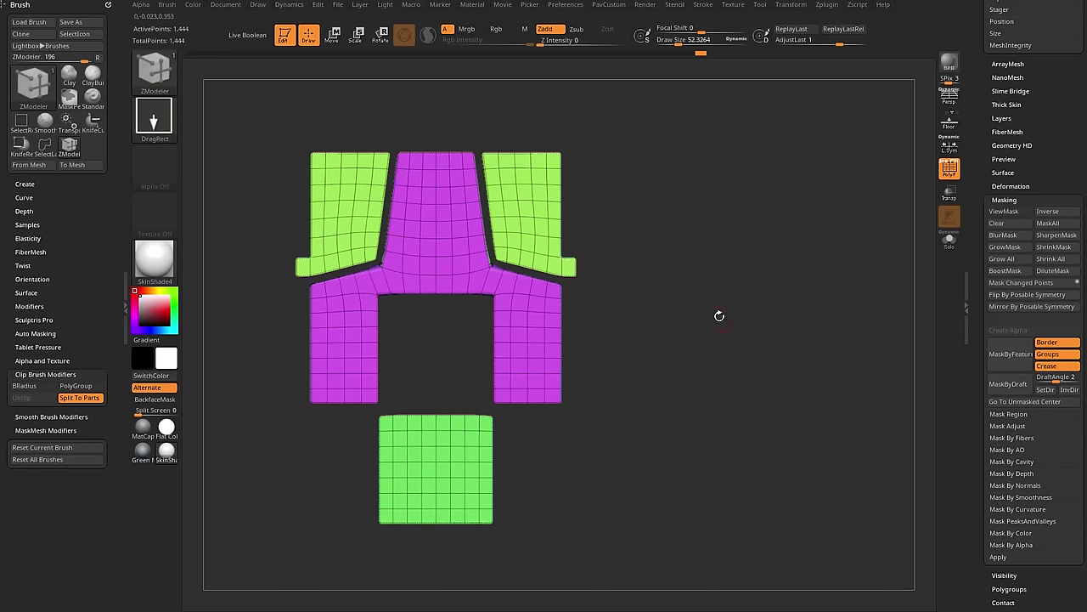
Remove all creases from the blocks while Dynamic Subdiv is active using UnCreaseAll.
drag(719, 315, 877, 261)
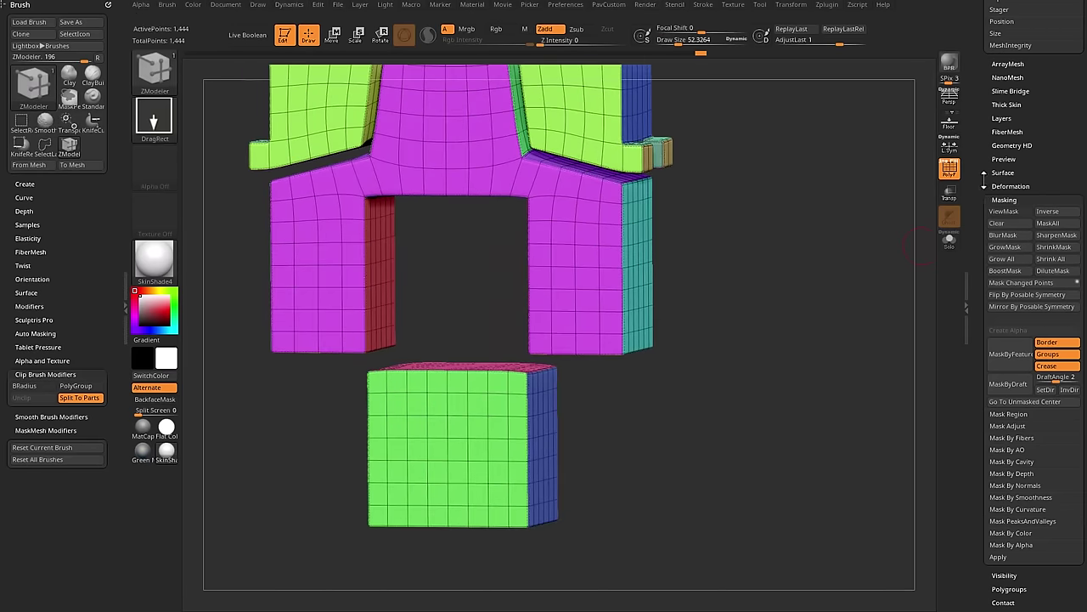
drag(984, 179, 976, 352)
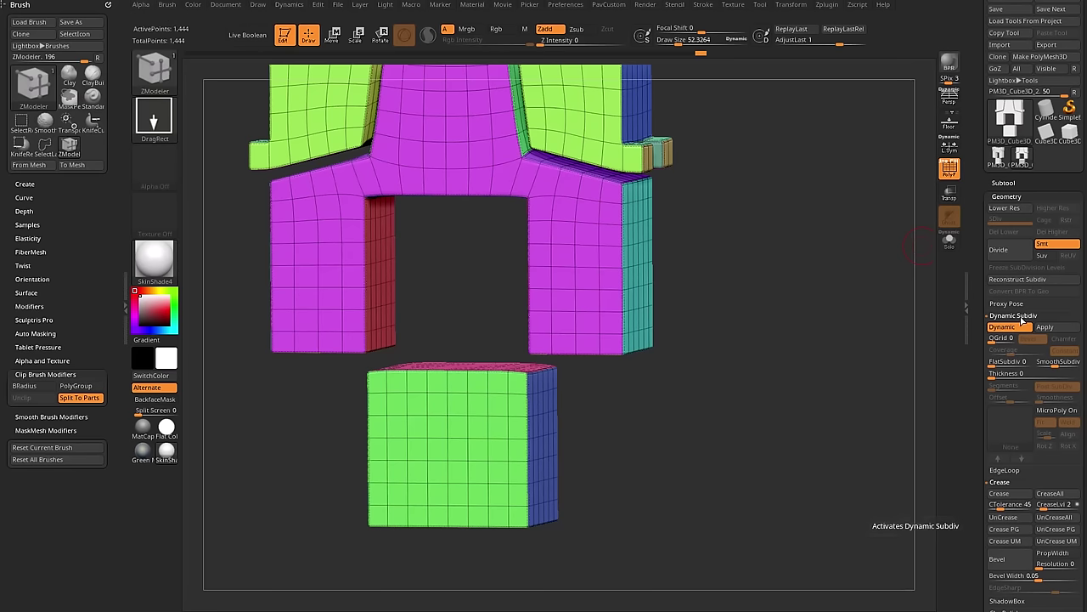
click(1043, 517)
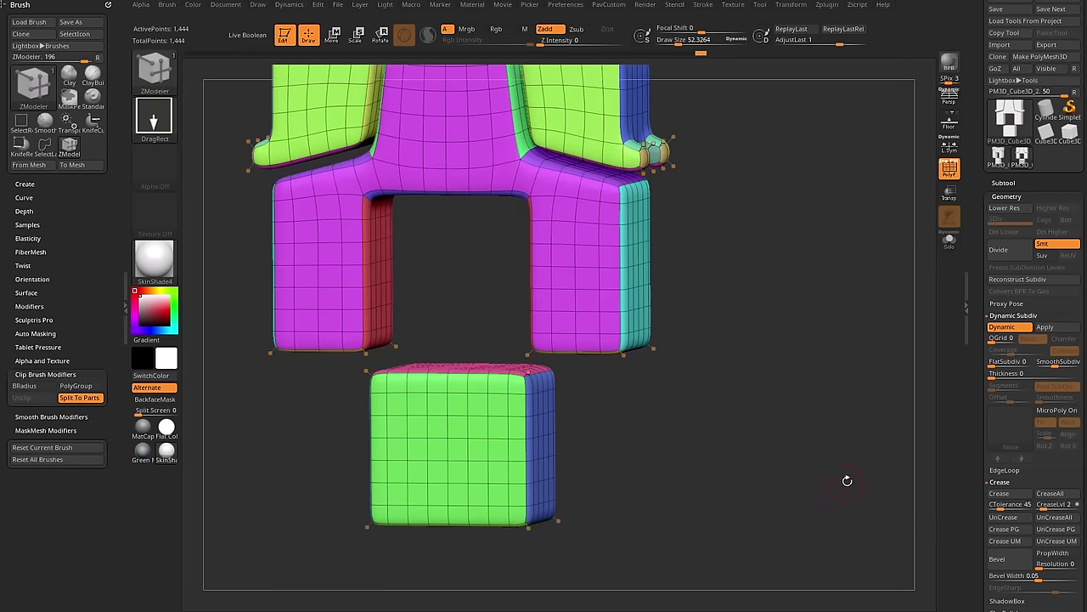
Mask the bottom strip of the lower block and invert the mask, leaving only that strip unmasked.
shift+drag(847, 478, 677, 514)
ctrl+drag(684, 568, 314, 508)
ctrl+drag(641, 560, 643, 562)
ctrl+drag(648, 561, 298, 510)
ctrl+click(349, 515)
Crease the unmasked bottom strip of the lower block with Crease UM.
drag(649, 462, 678, 414)
drag(972, 359, 974, 51)
drag(974, 382, 978, 102)
scroll(982, 241, up, 10)
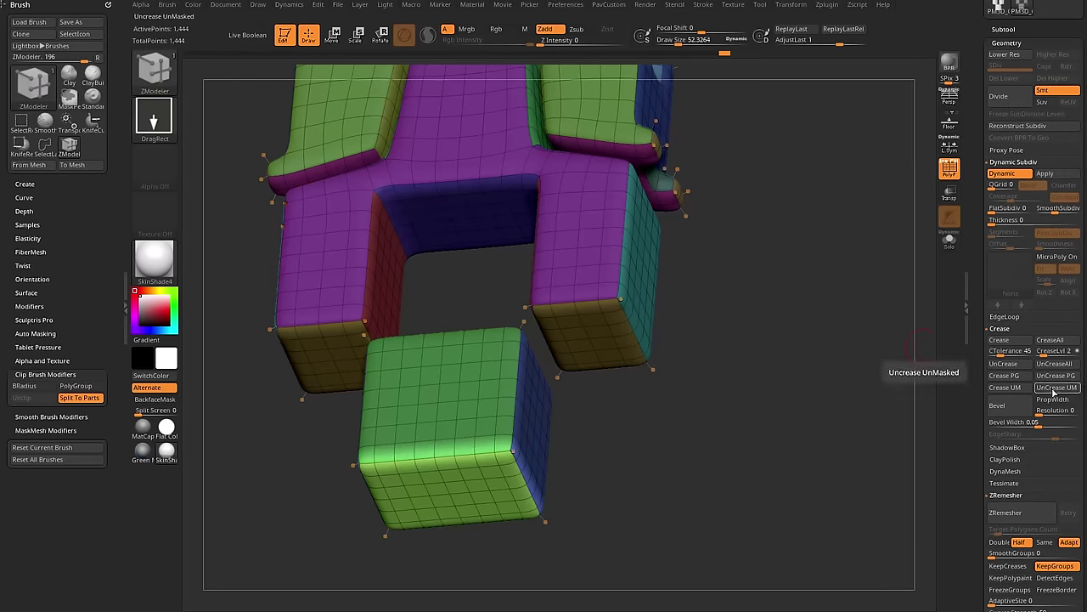
click(1011, 389)
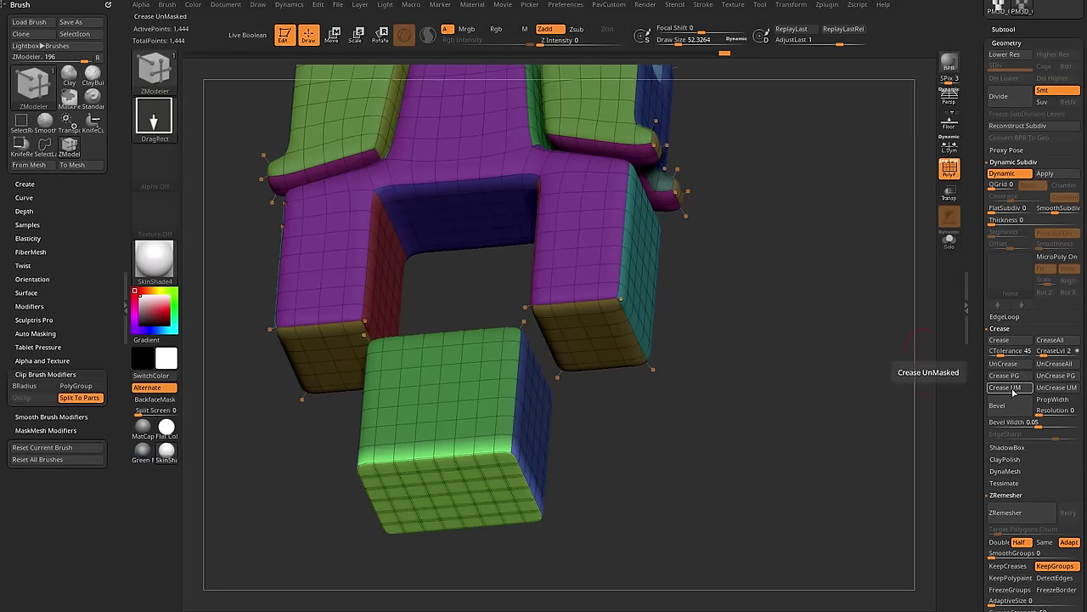
Inspect the smoothed blocks from several angles with the polyframe off and on, comparing the creased bottom with the uncreased edges.
drag(738, 413, 806, 362)
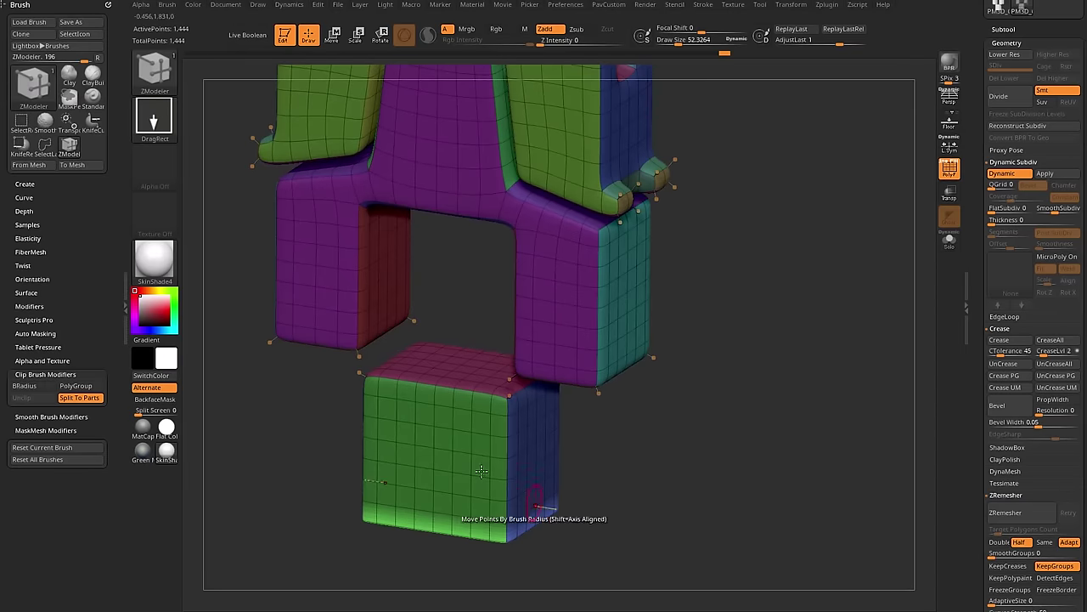
key(shift+f)
drag(892, 201, 833, 308)
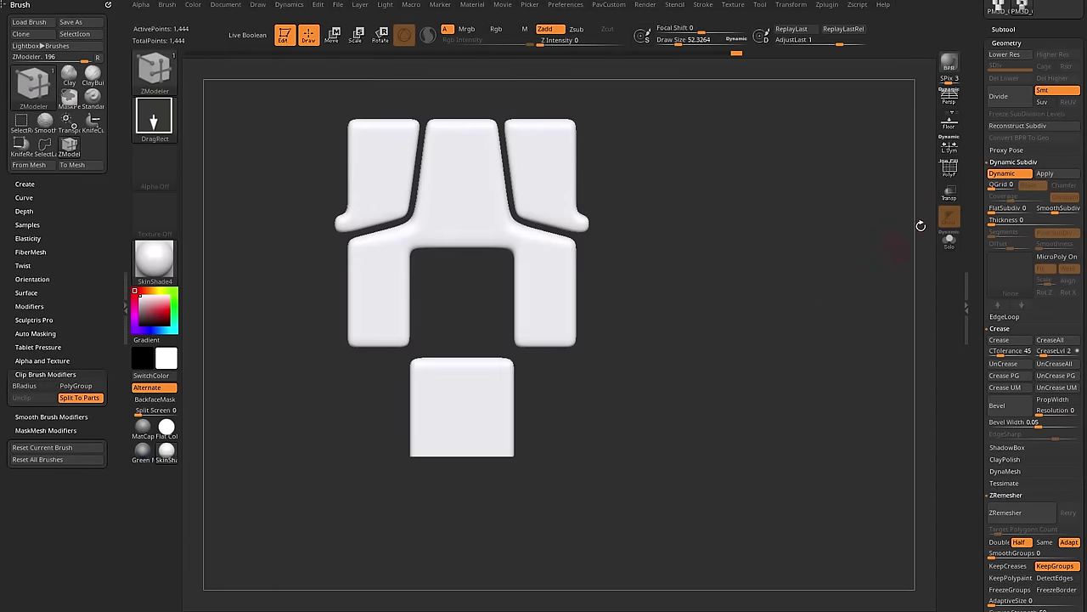
key(shift+f)
drag(855, 226, 945, 210)
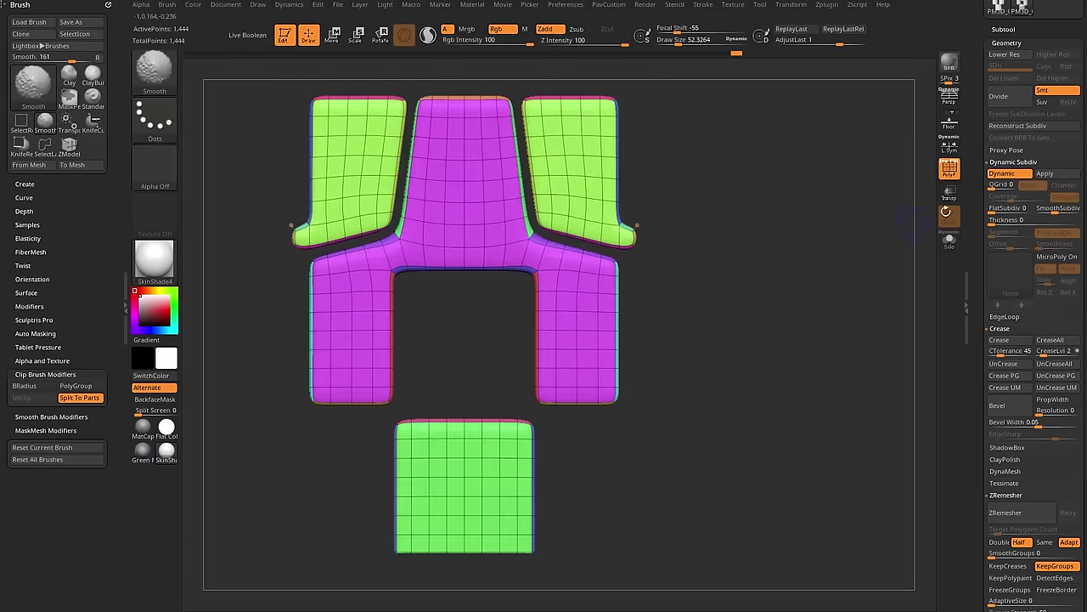
key(shift+f)
key(shift+f)
drag(835, 226, 833, 309)
Crease all polygroup borders on the model with Crease PG.
key(2)
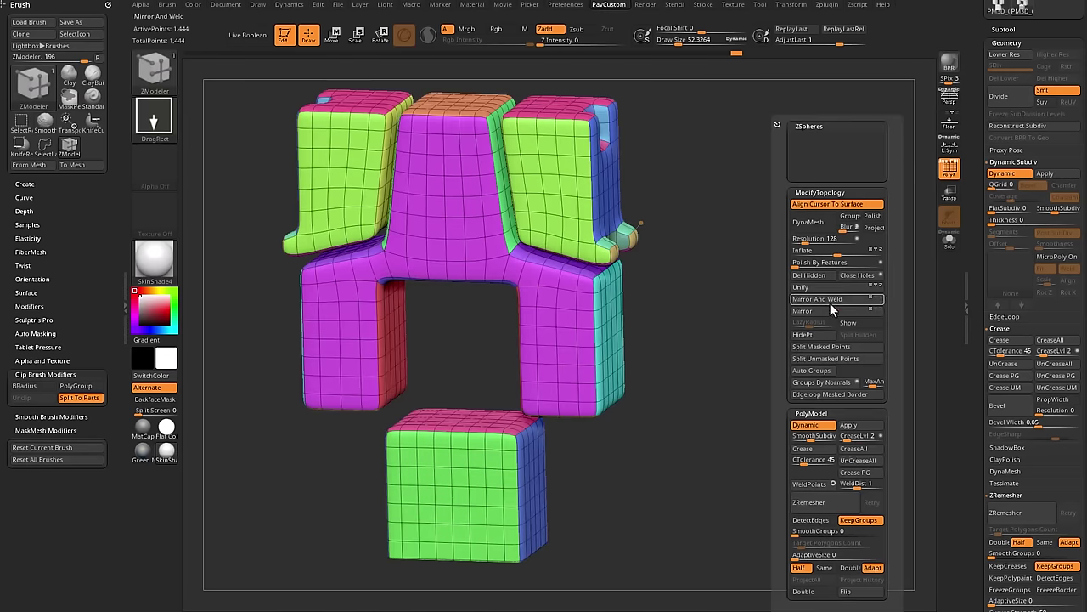
click(853, 472)
shift+drag(804, 393, 841, 394)
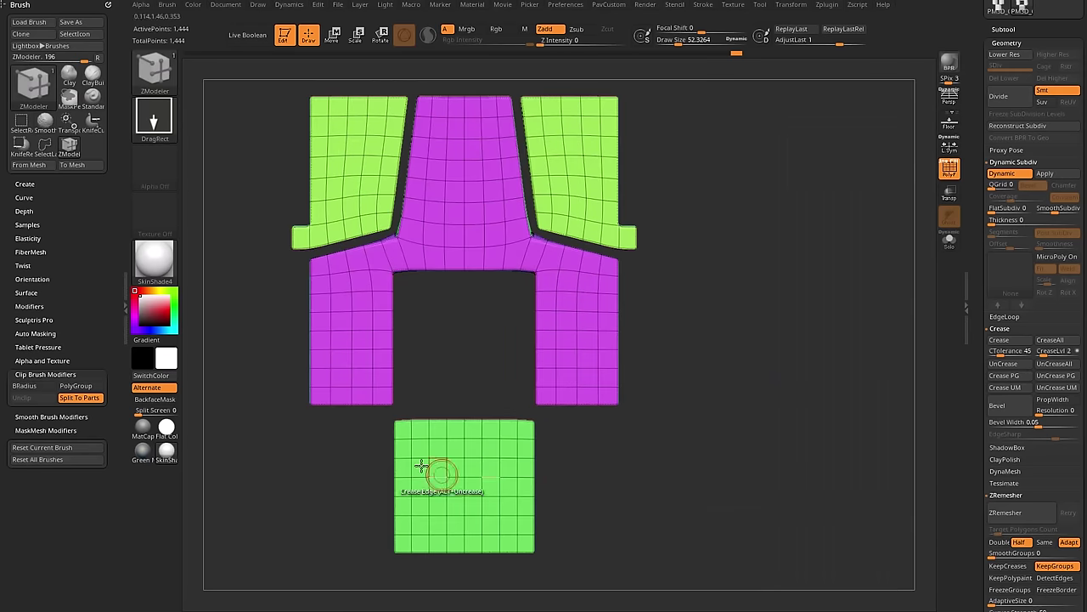
Isolate the lower block's front polygroup, try pulling it forward with the gizmo, undo the move, and clear the mask in Draw mode.
key(w)
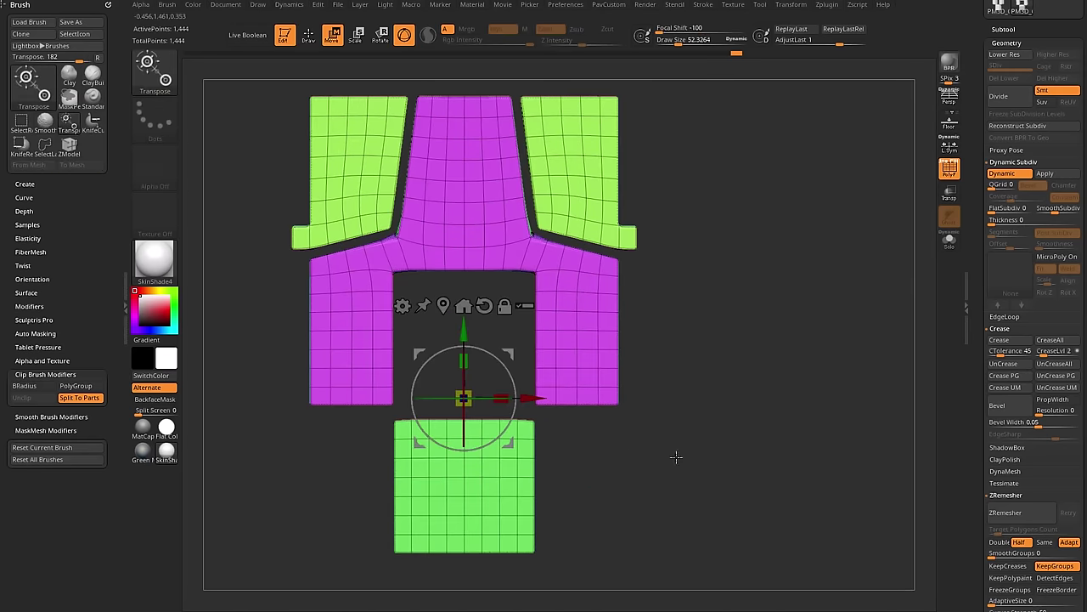
drag(676, 457, 685, 431)
ctrl+click(461, 442)
drag(566, 439, 571, 425)
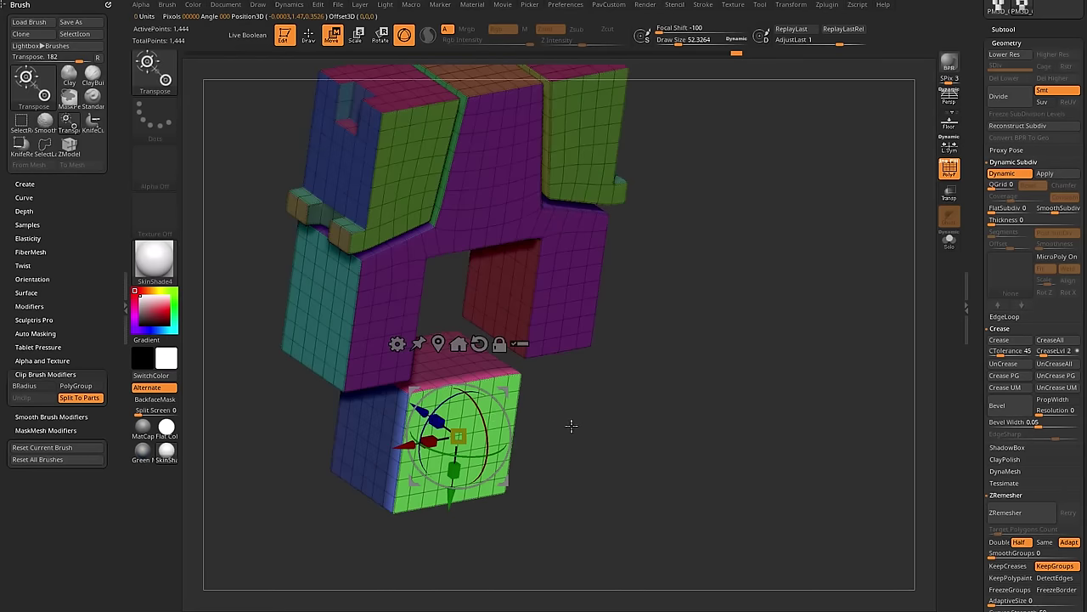
drag(425, 413, 477, 450)
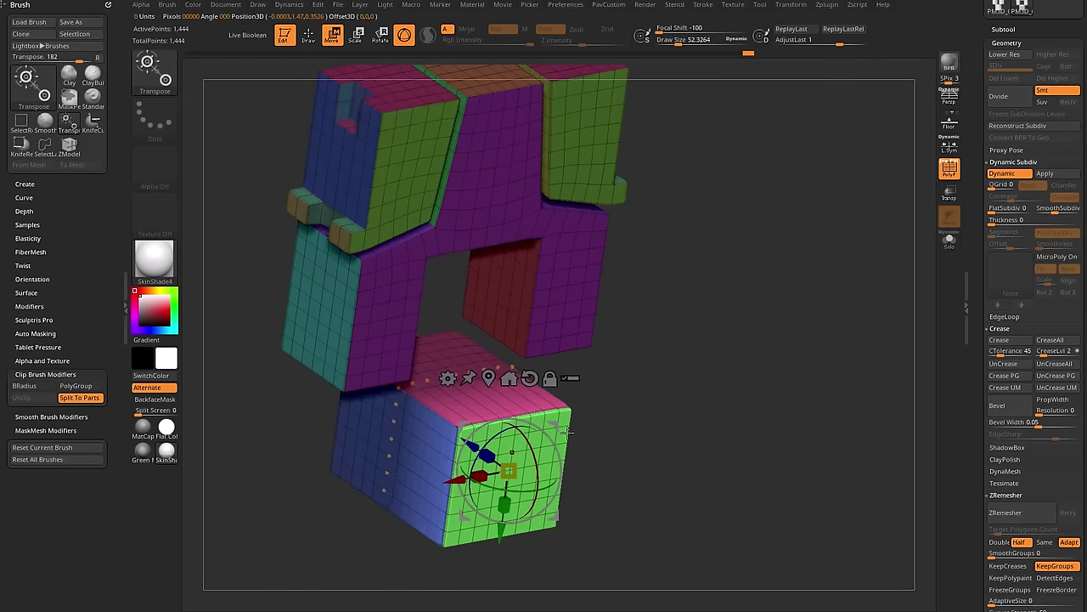
key(ctrl+z)
key(q)
shift+drag(833, 357, 835, 352)
mouse_move(696, 429)
ctrl+mouse_down()
mouse_move(647, 457)
mouse_move(638, 517)
mouse_move(659, 471)
ctrl+mouse_up()
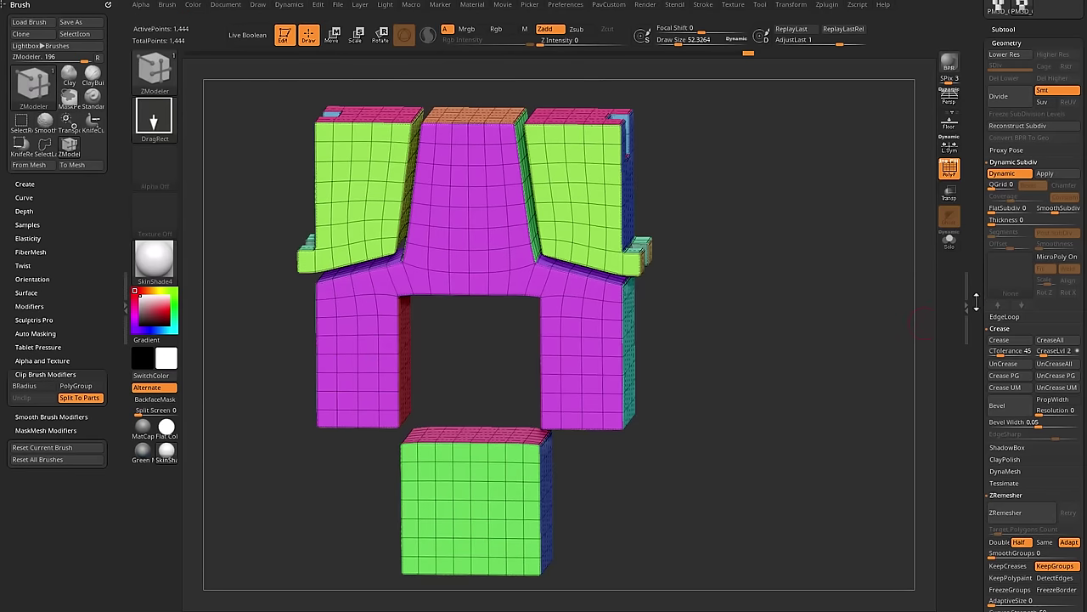
Assign each separate block its own polygroup with Auto Groups.
scroll(976, 302, down, 10)
scroll(995, 218, down, 4)
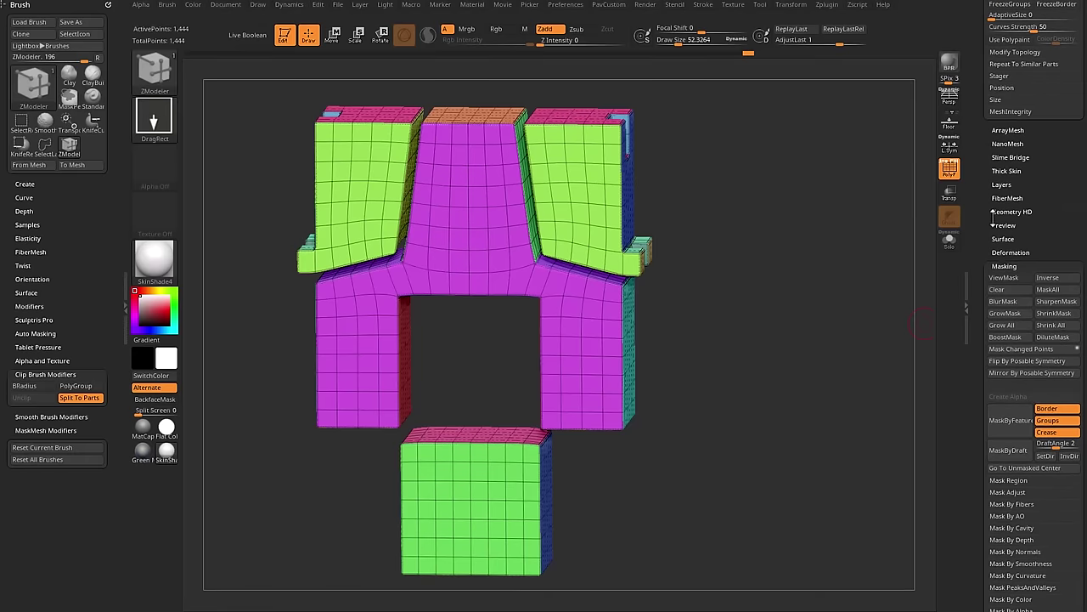
shift+click(1003, 265)
click(1003, 279)
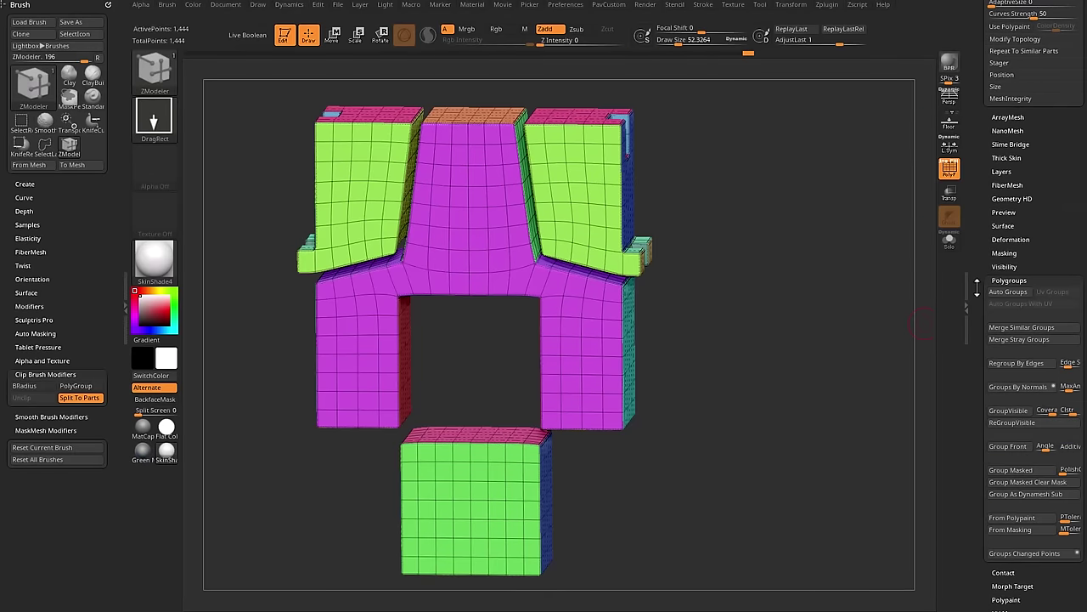
click(1008, 271)
shift+drag(780, 419, 799, 352)
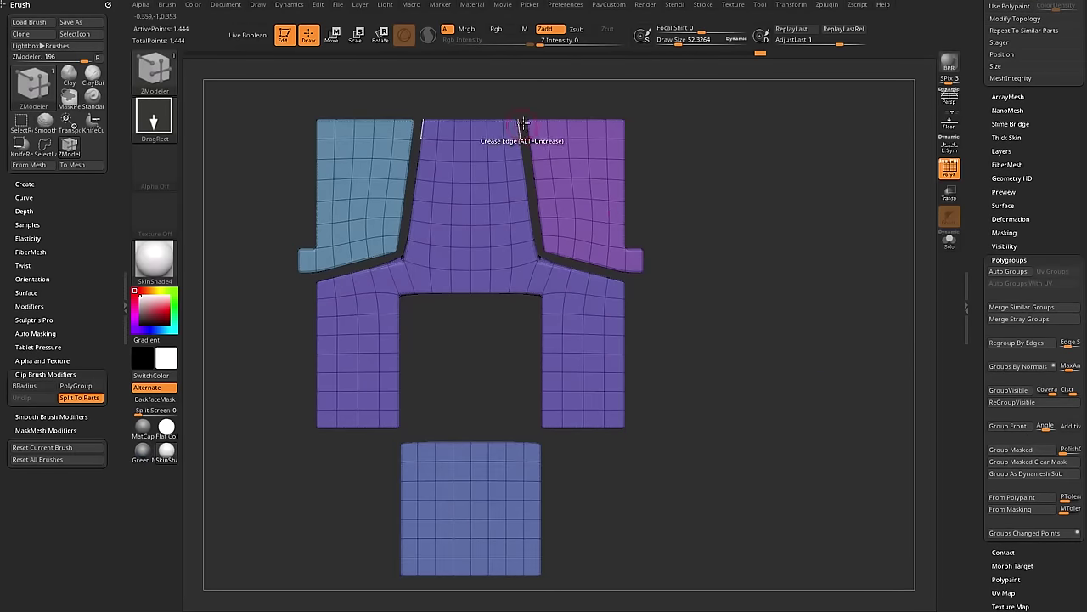
Mirror and weld the model so both upper side blocks share one polygroup.
mouse_move(654, 274)
mouse_down()
mouse_move(711, 255)
mouse_move(667, 264)
mouse_up()
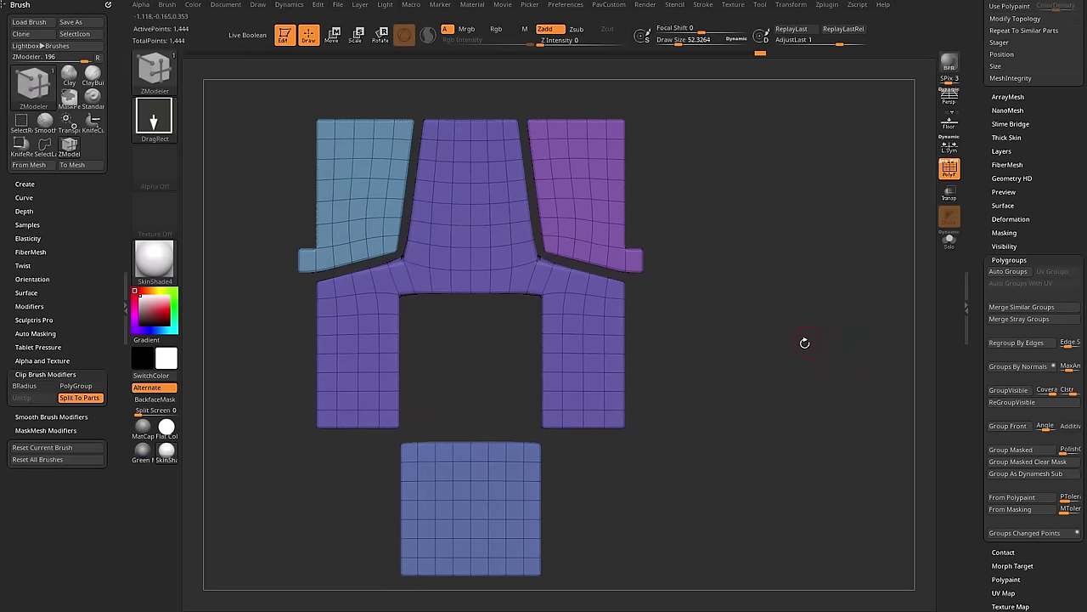
key(2)
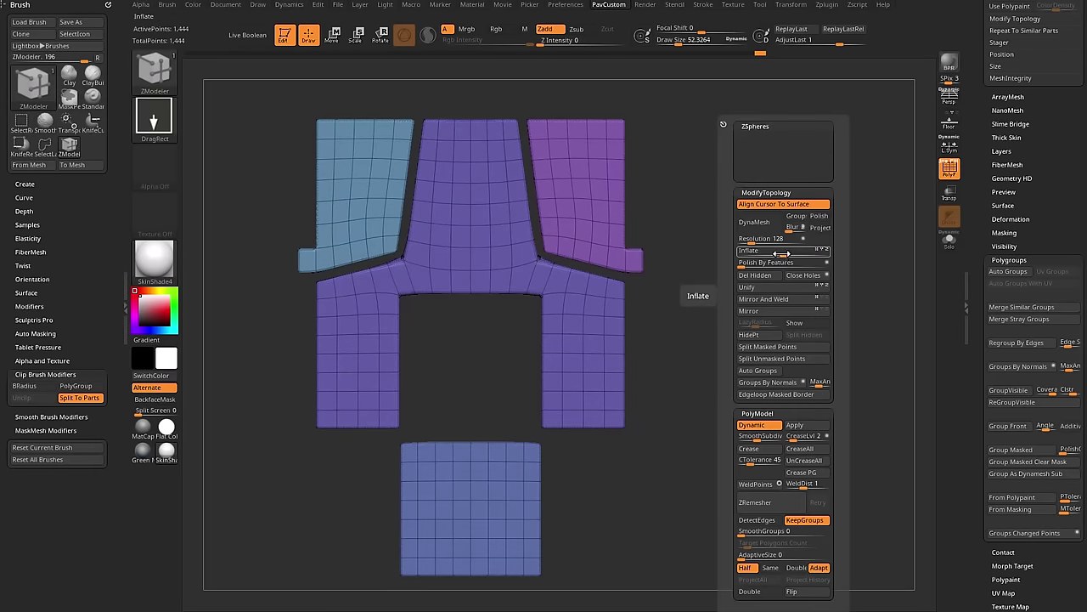
click(782, 299)
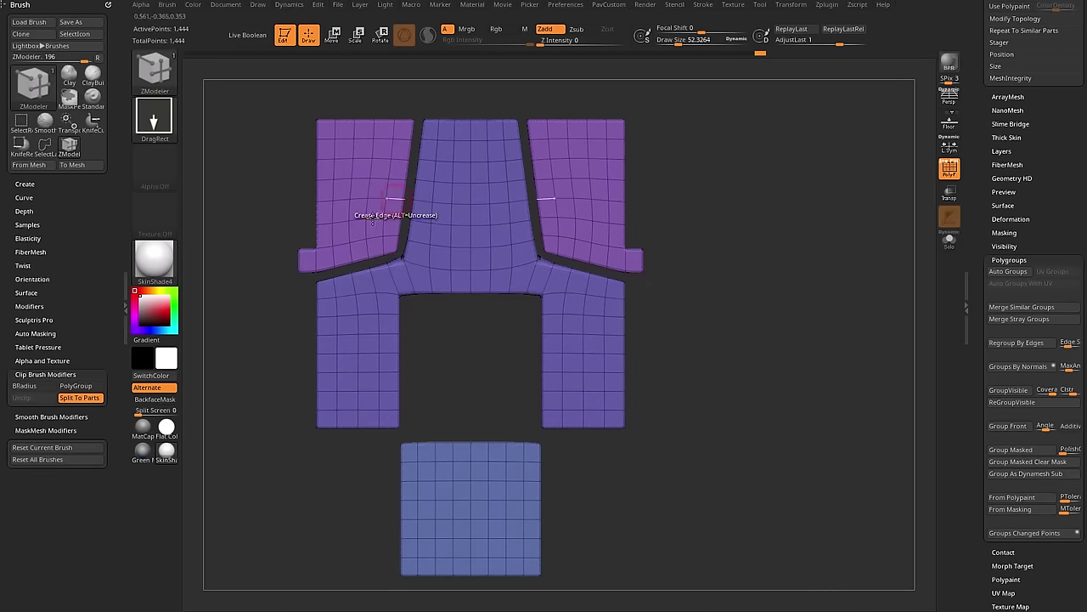
In Move mode, isolate the upper side blocks, the arch and the lower block in turn by masking all other polygroups.
key(w)
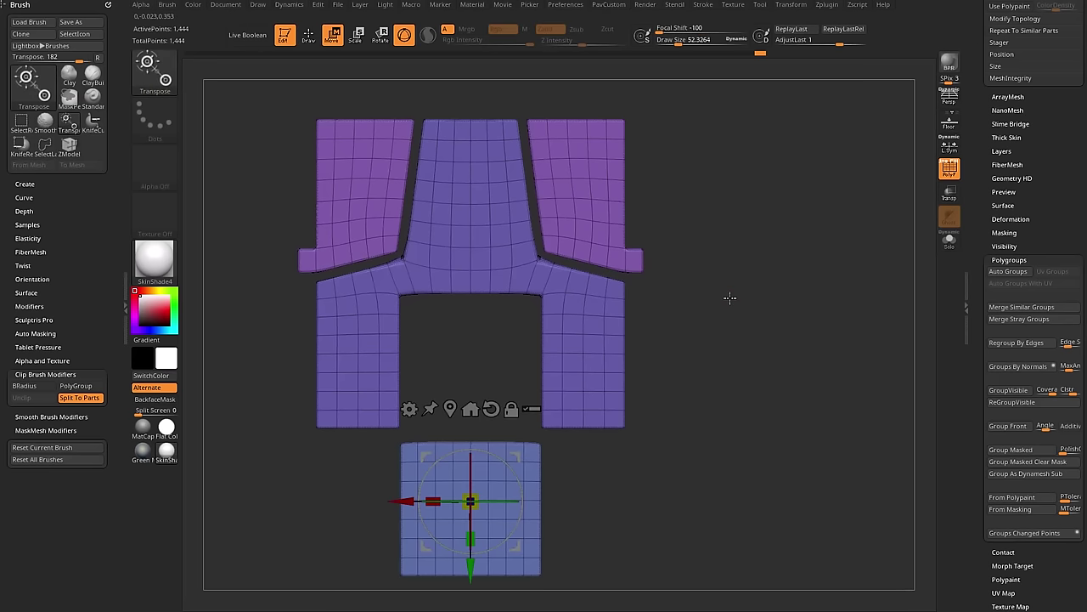
ctrl+click(595, 186)
alt+drag(764, 153, 757, 221)
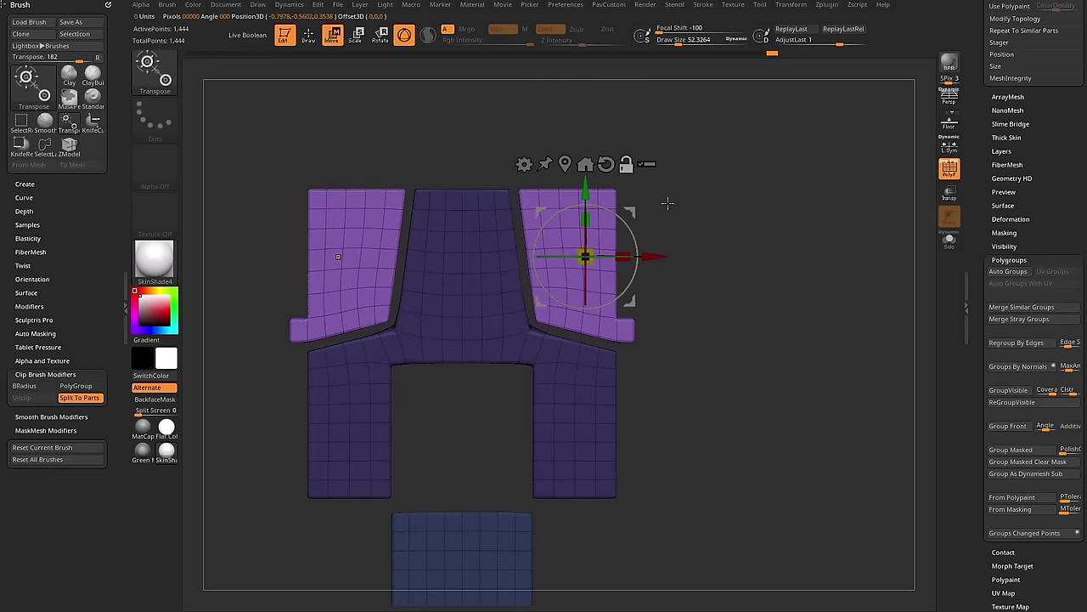
mouse_move(636, 202)
mouse_down()
mouse_move(752, 206)
mouse_move(674, 179)
mouse_move(636, 195)
mouse_up()
ctrl+click(614, 393)
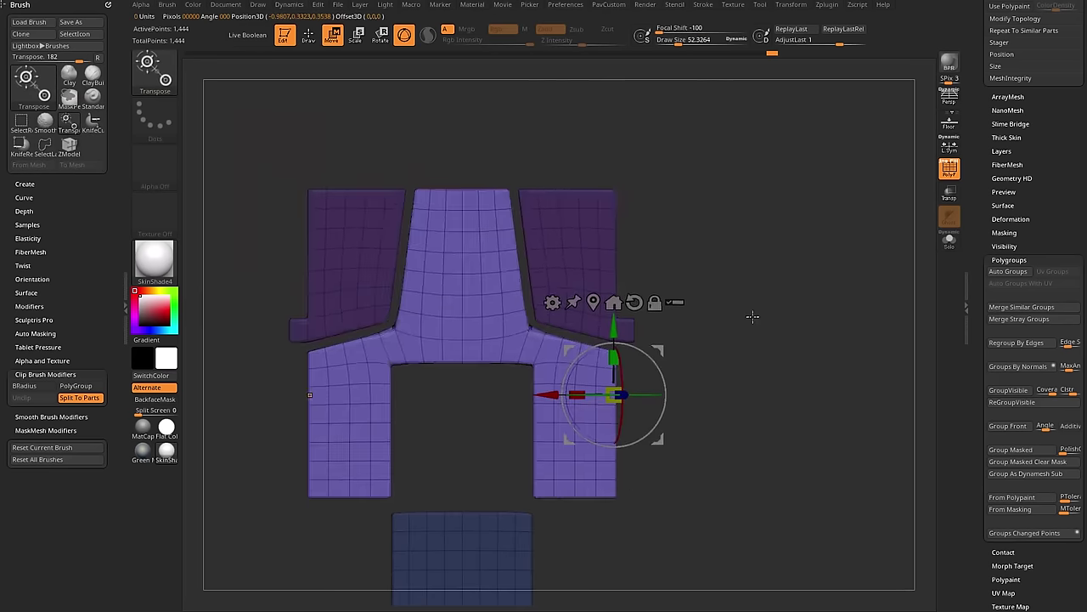
alt+drag(752, 315, 746, 253)
mouse_move(613, 273)
mouse_down()
mouse_move(615, 312)
mouse_move(615, 274)
mouse_up()
ctrl+click(493, 488)
alt+drag(580, 439, 570, 369)
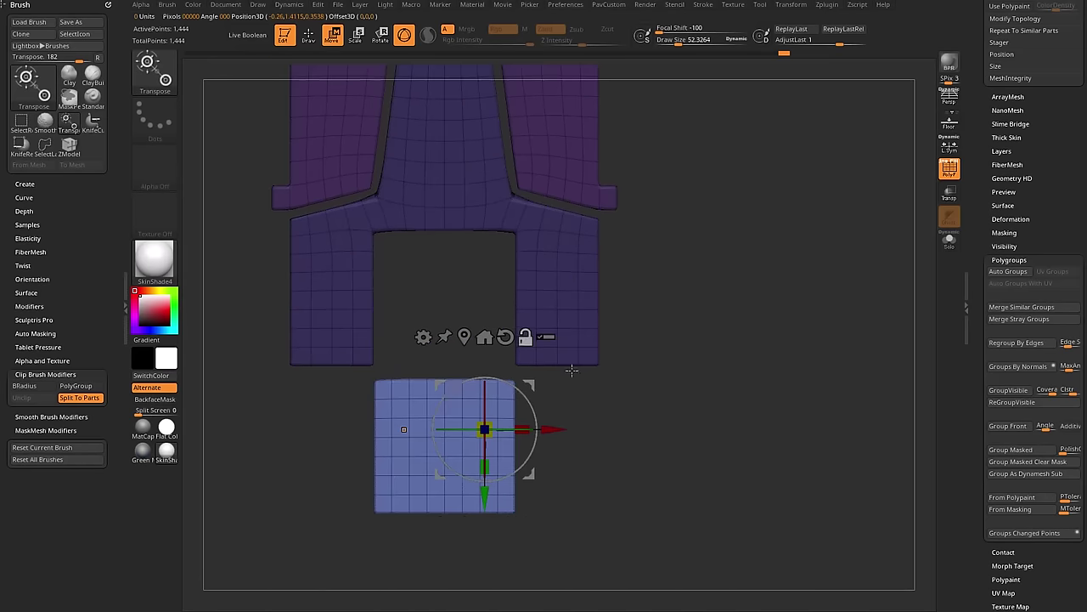
Try moving the lower block downward, undo the move, clear the mask and return to Draw mode.
drag(485, 497, 485, 542)
key(ctrl+z)
mouse_move(735, 305)
alt+mouse_down()
mouse_move(736, 223)
mouse_move(738, 298)
alt+mouse_up()
mouse_move(736, 226)
ctrl+mouse_down()
mouse_move(801, 301)
mouse_move(773, 269)
mouse_move(786, 248)
ctrl+mouse_up()
key(q)
Regroup the faces with Groups By Normals and mirror the grouping so both sides match.
drag(787, 248, 774, 306)
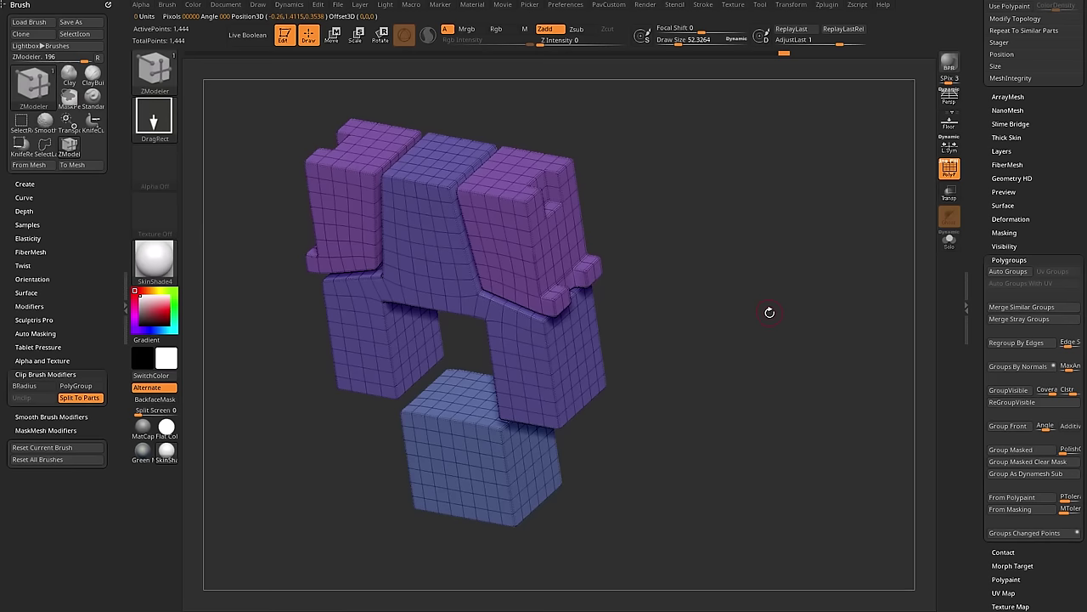
key(space)
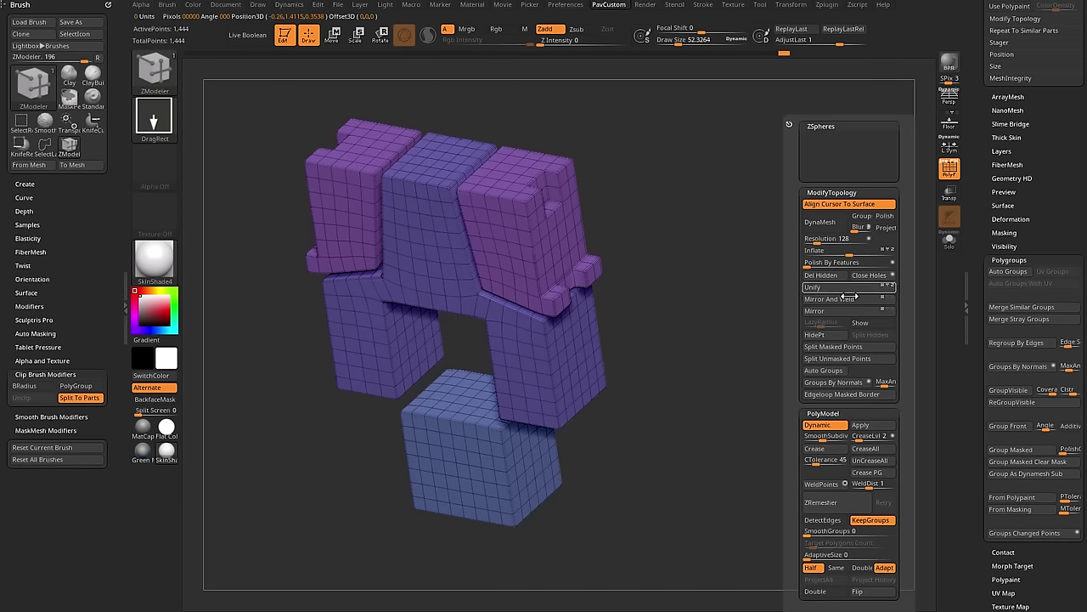
click(1013, 369)
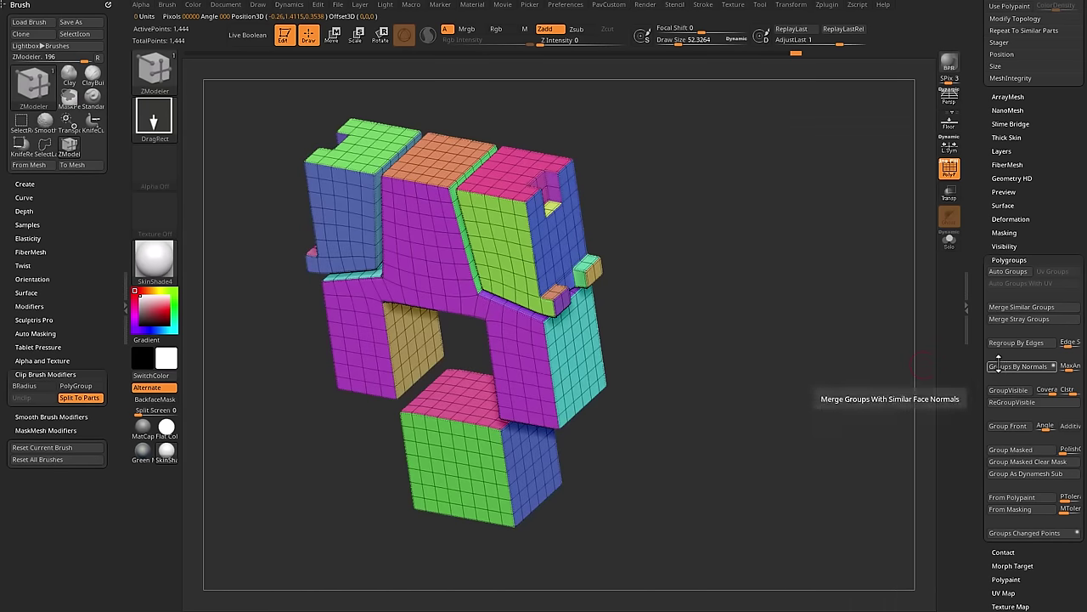
key(space)
drag(695, 392, 858, 321)
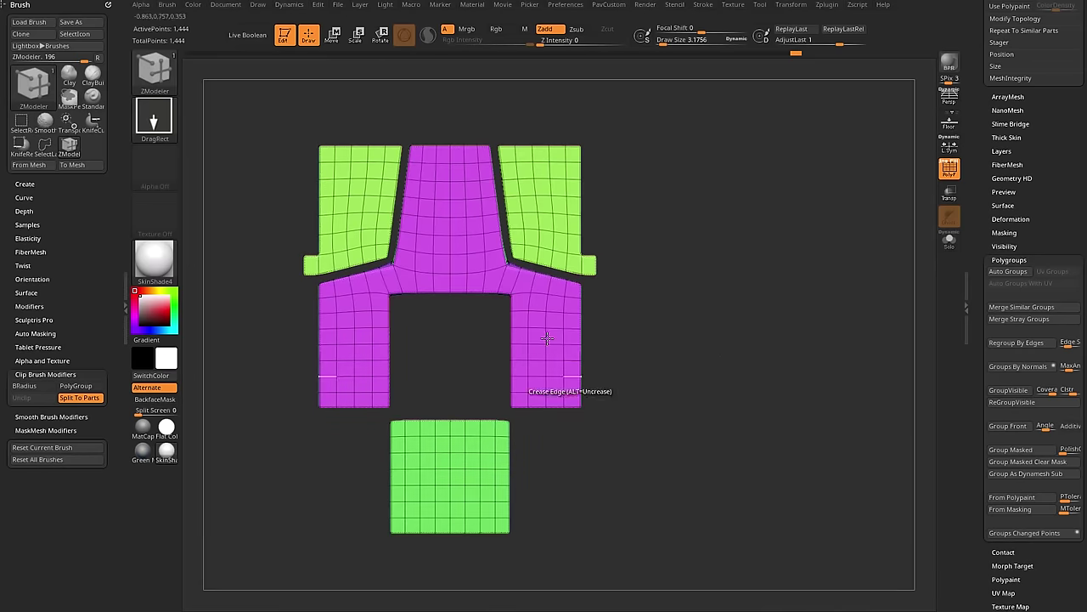
Switch to the Move brush and enable Topological in its auto masking settings.
alt+drag(673, 163, 683, 184)
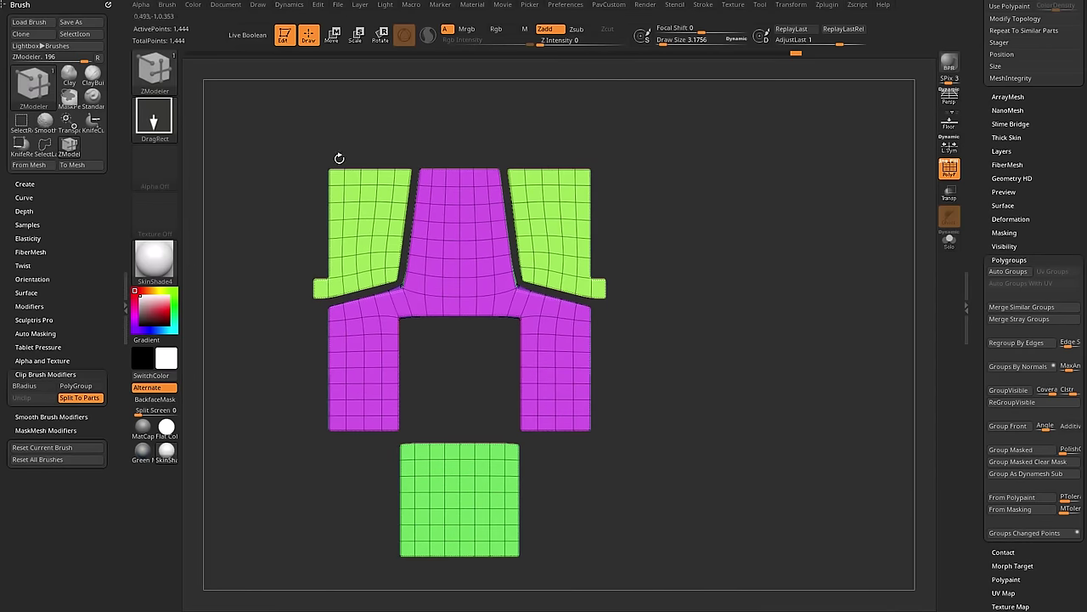
key(b)
key(m)
key(v)
click(36, 334)
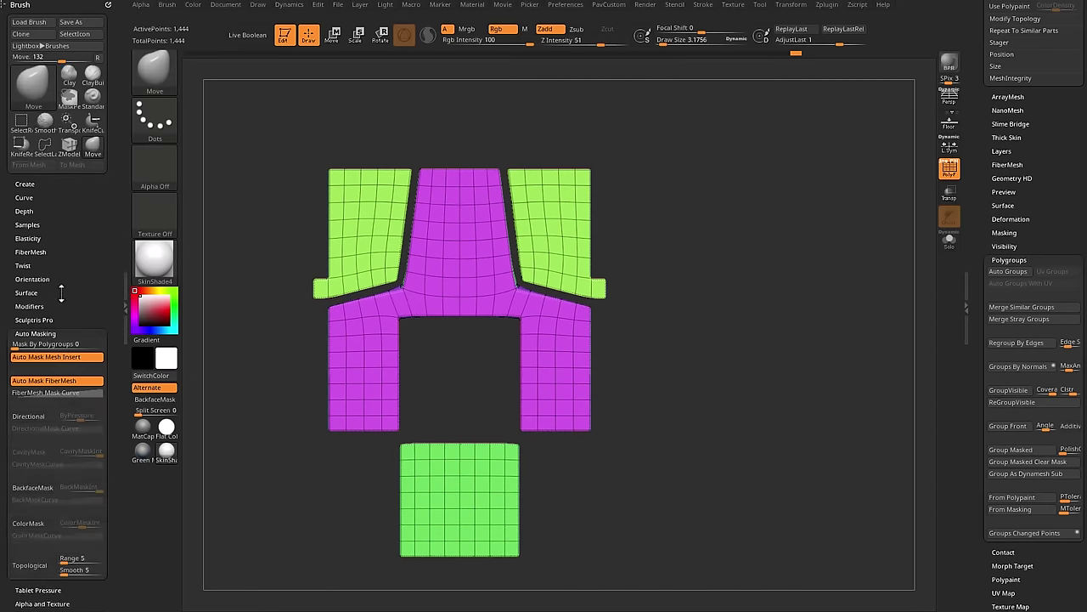
click(32, 398)
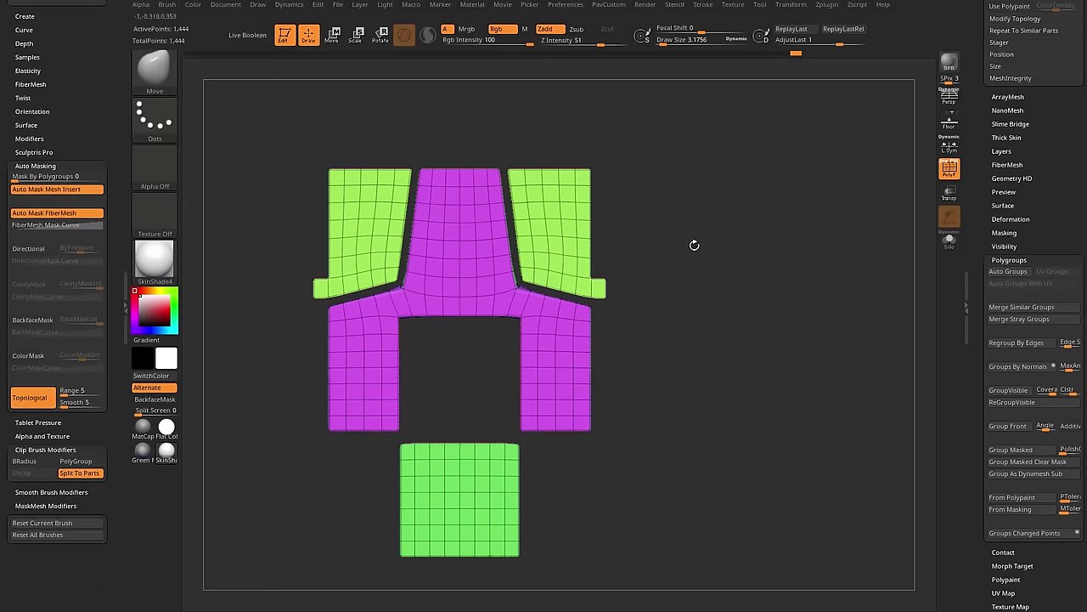
Set the Move brush's draw size to 1 and try the topological masking on the blocks.
key(s)
drag(549, 233, 598, 233)
mouse_move(438, 481)
mouse_down()
mouse_move(447, 349)
mouse_move(452, 498)
mouse_move(451, 355)
mouse_move(452, 481)
mouse_up()
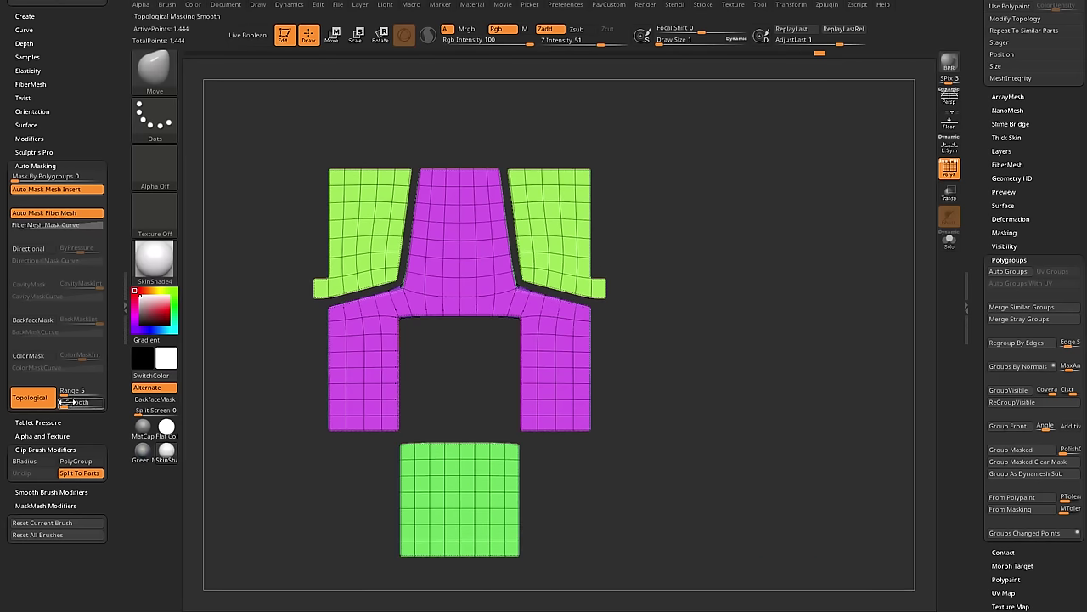
drag(784, 281, 645, 337)
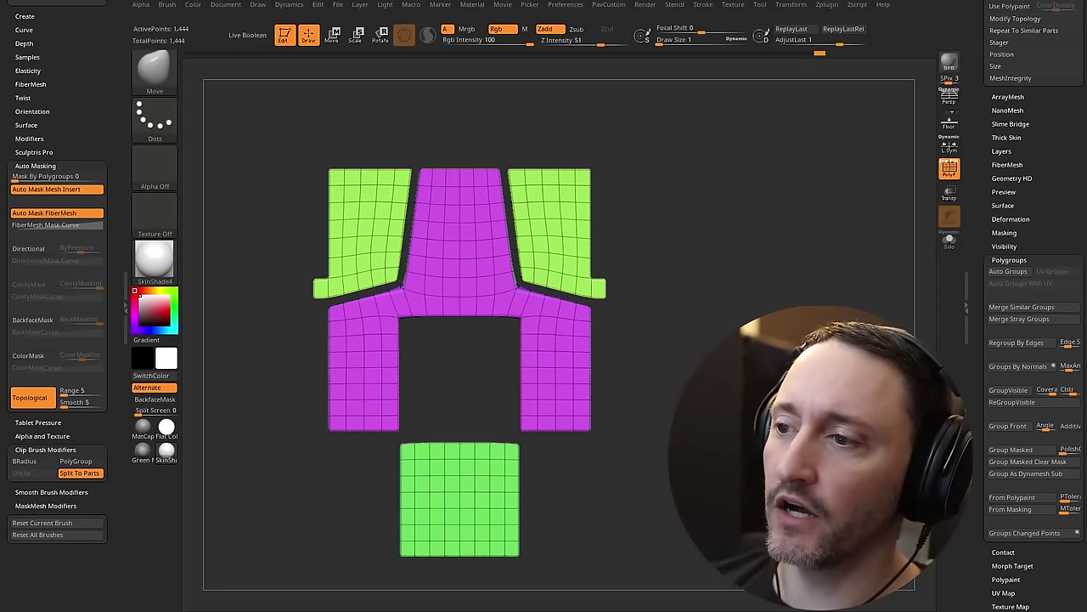
Switch to YouTube in the browser, open the "Intro to ZBrush - New and Updated!" playlist, browse its ZModeler videos, and return to ZBrush.
drag(0, 17, 271, 13)
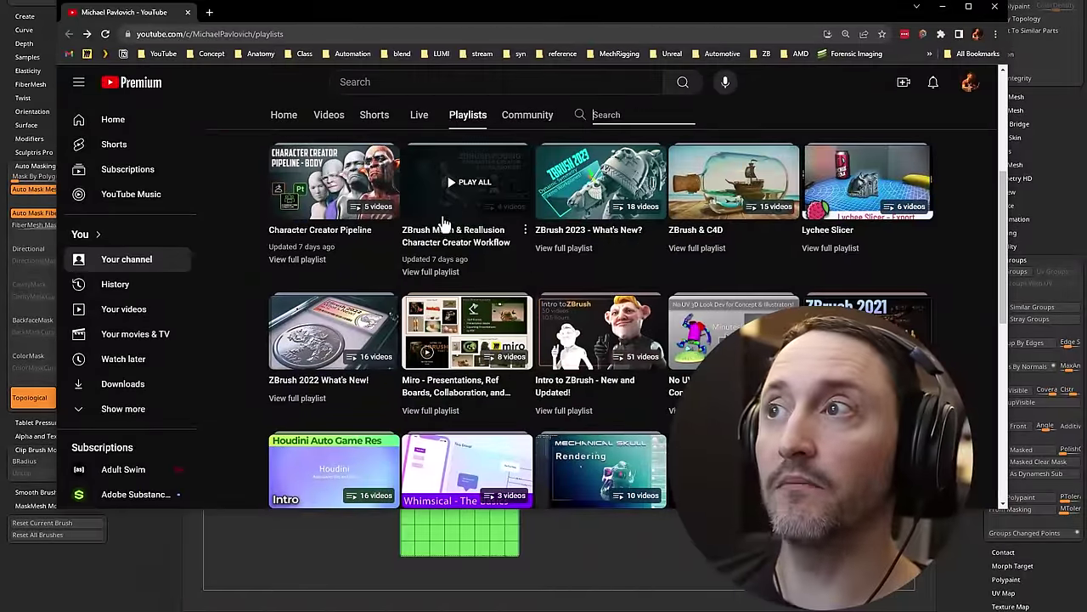
click(563, 411)
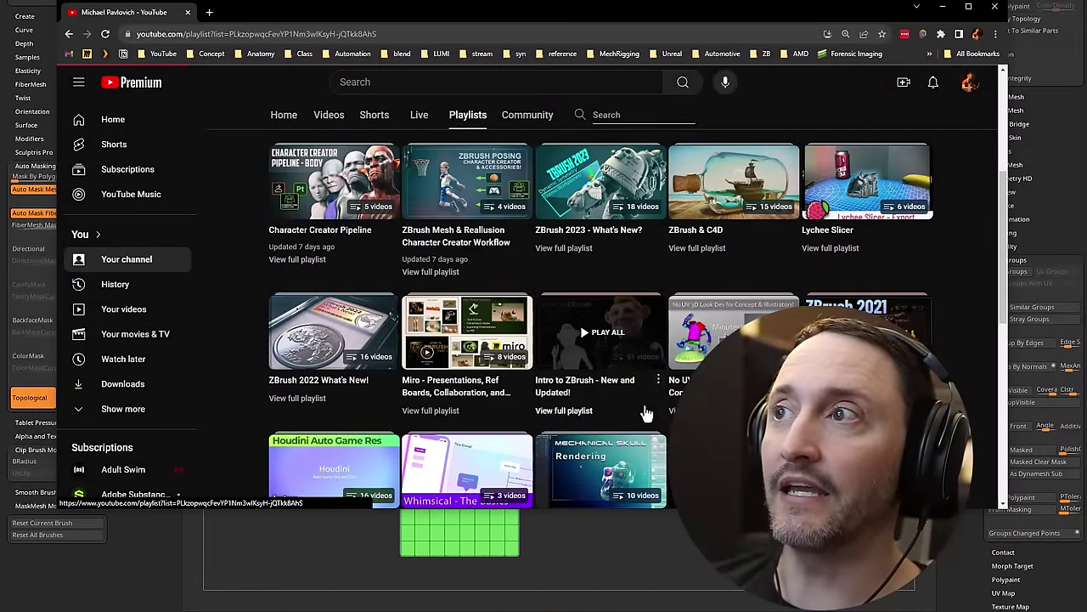
scroll(627, 356, down, 9)
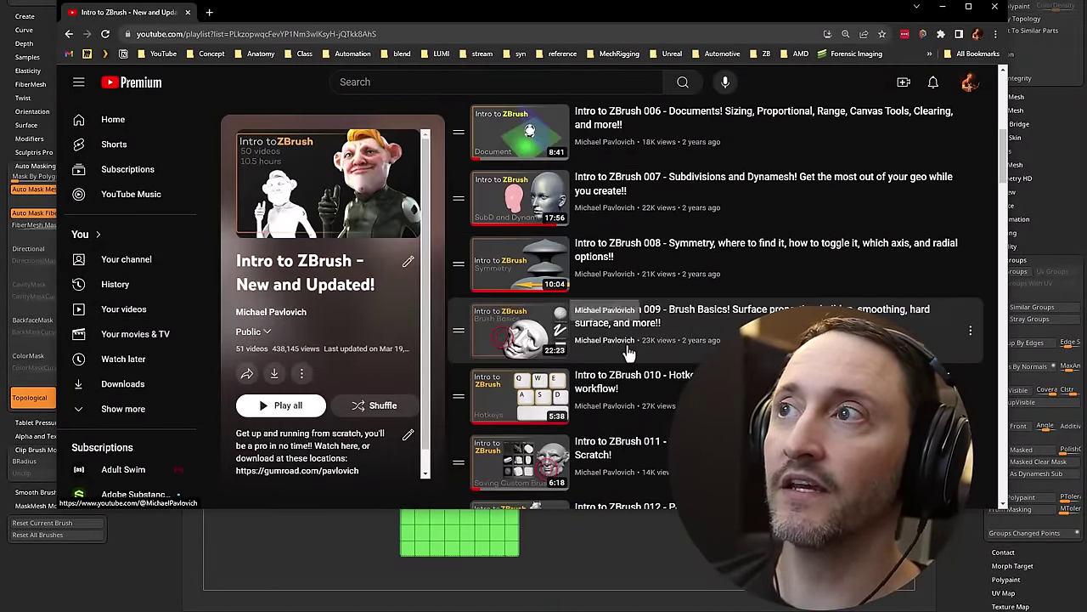
scroll(627, 357, down, 17)
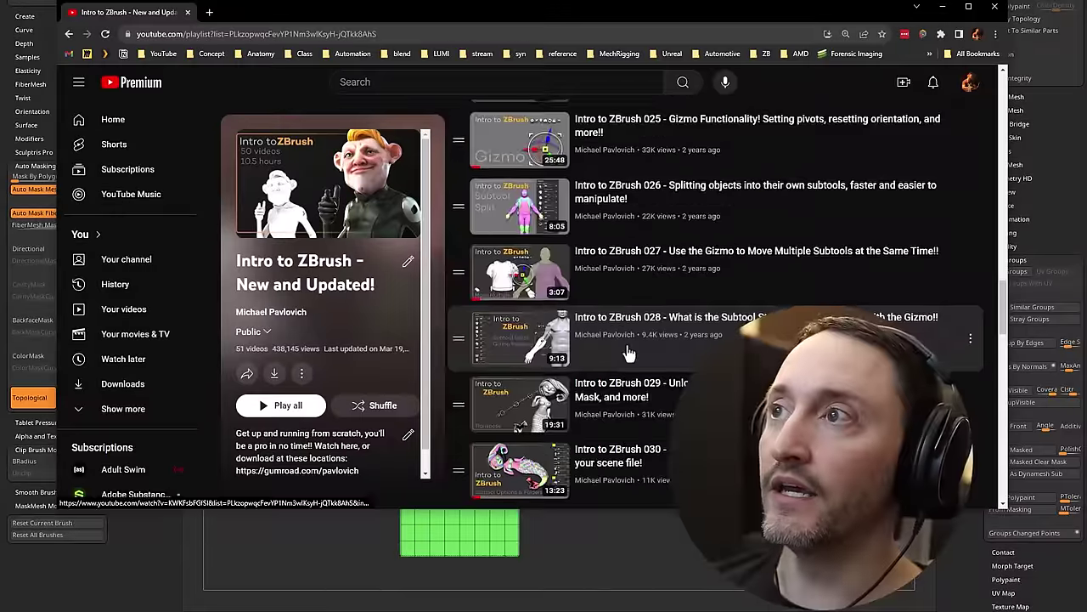
scroll(627, 355, up, 2)
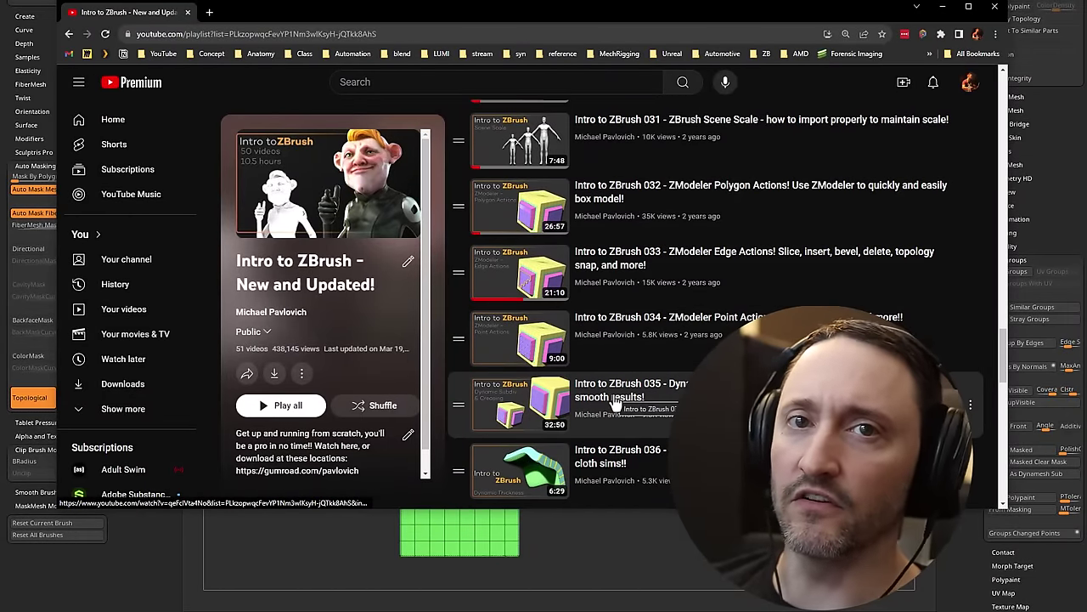
drag(590, 20, 935, 611)
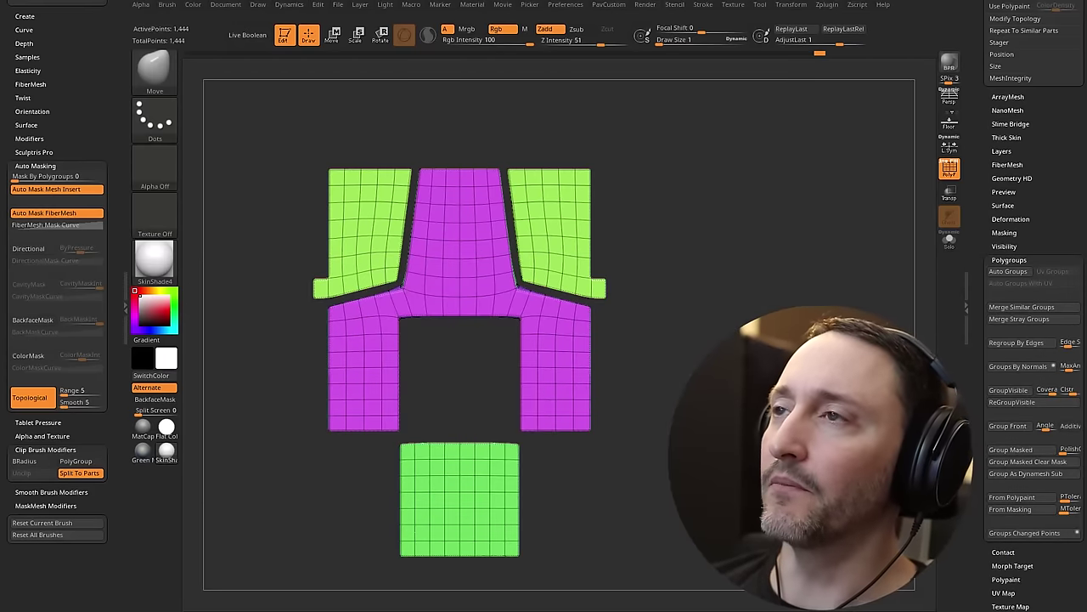